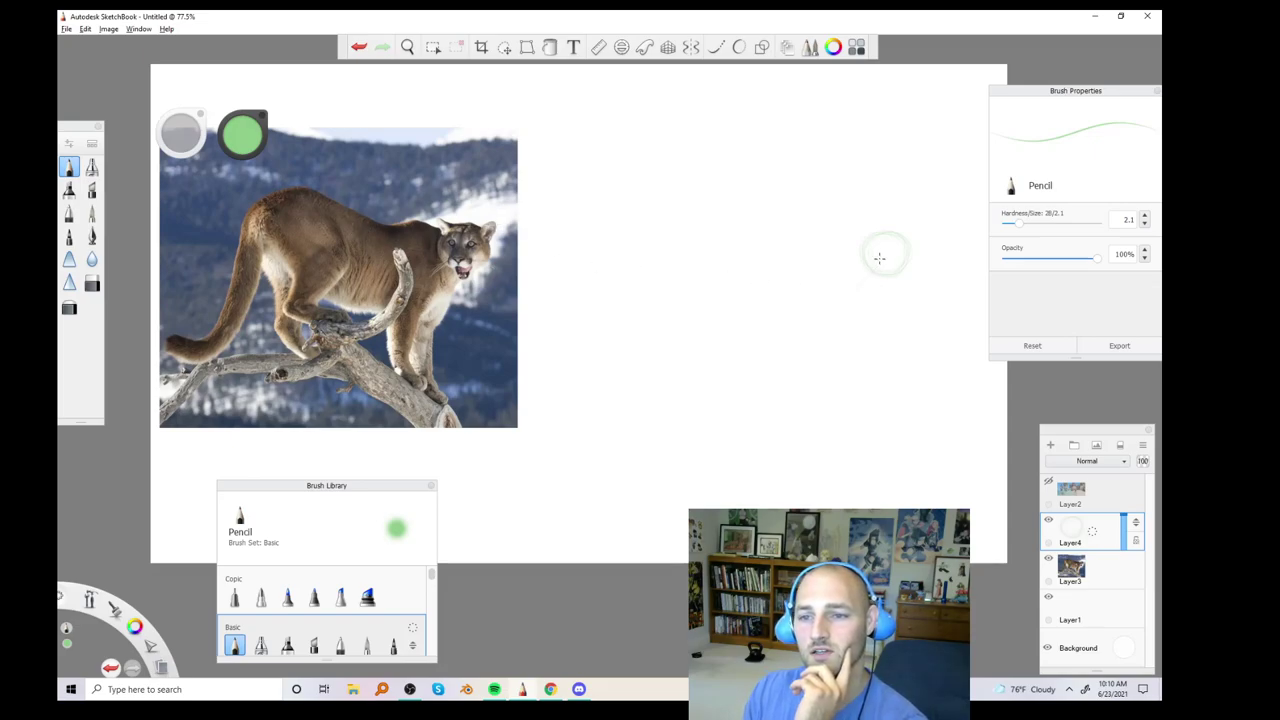
# Sketch faint green gesture lines for the cougar's back, tail and hind leg beside the reference photo, with a small cross mark above
pyautogui.moveTo(640, 205)
pyautogui.mouseDown()
pyautogui.moveTo(734, 211)
pyautogui.moveTo(880, 257)
pyautogui.mouseUp()
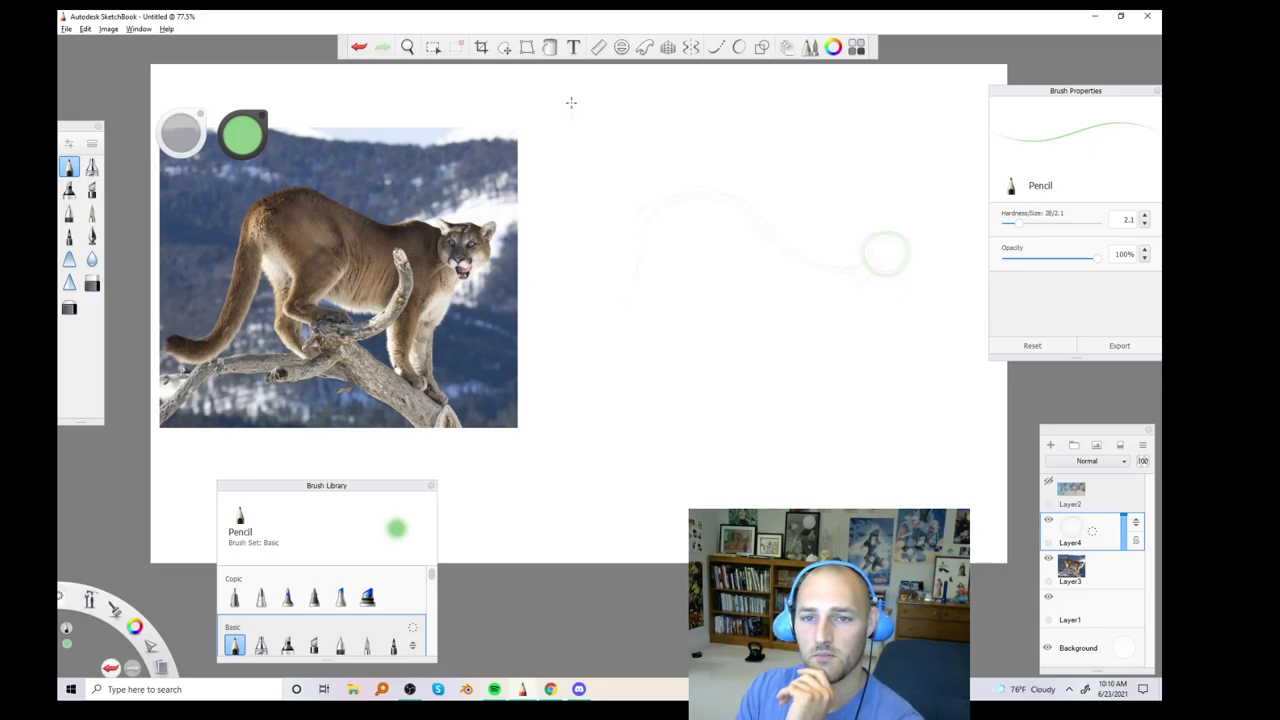
pyautogui.moveTo(572, 150); pyautogui.dragTo(571, 106)
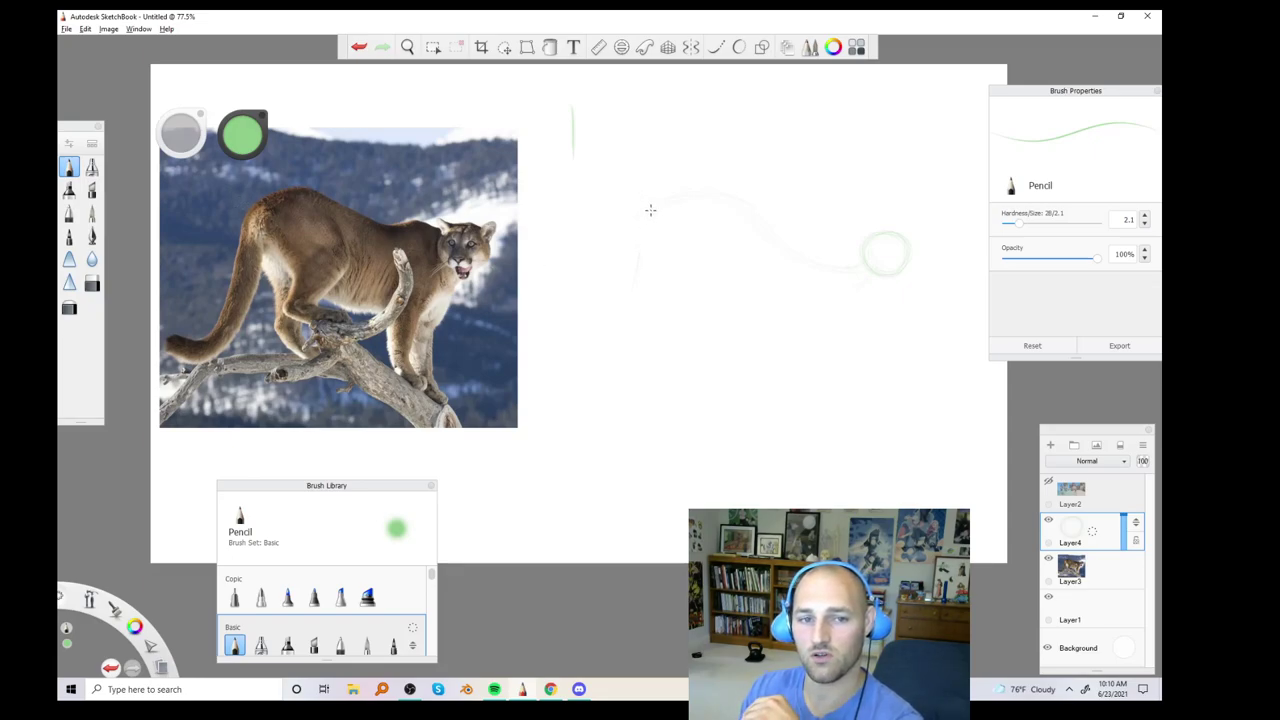
pyautogui.moveTo(640, 217)
pyautogui.mouseDown()
pyautogui.moveTo(627, 289)
pyautogui.moveTo(634, 277)
pyautogui.moveTo(614, 286)
pyautogui.moveTo(624, 305)
pyautogui.moveTo(600, 346)
pyautogui.mouseUp()
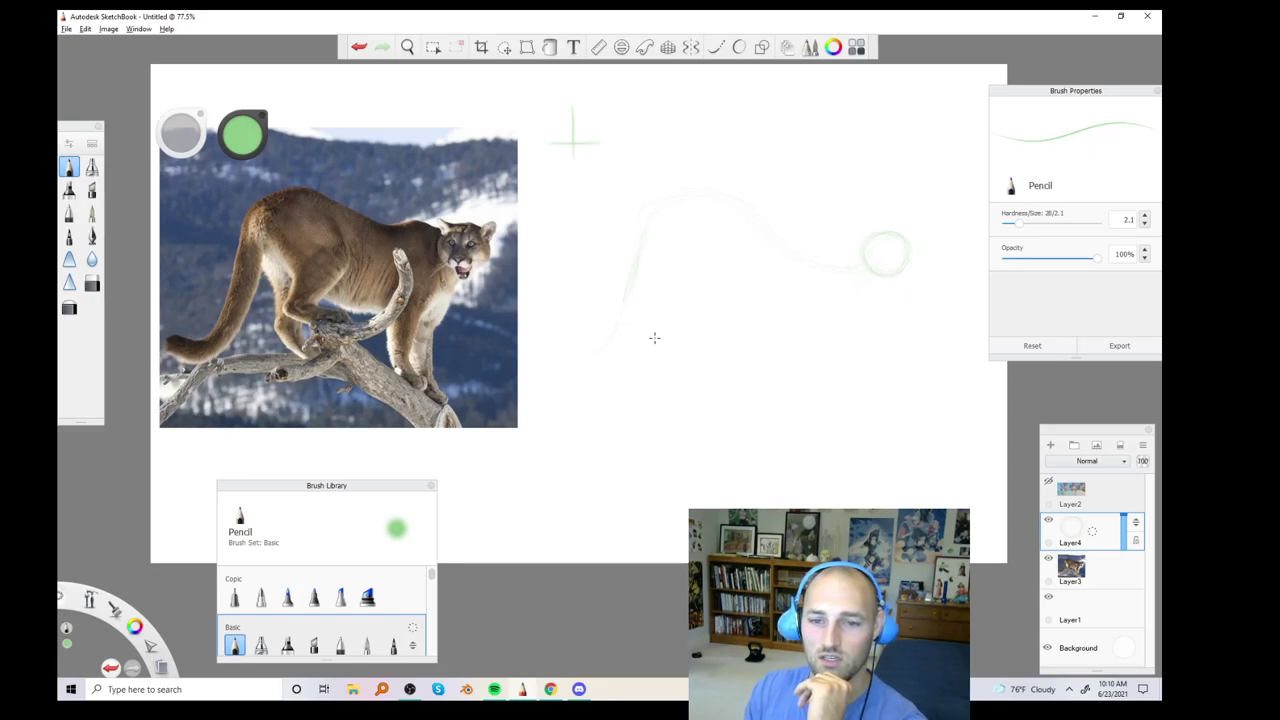
pyautogui.moveTo(578, 332); pyautogui.dragTo(575, 331)
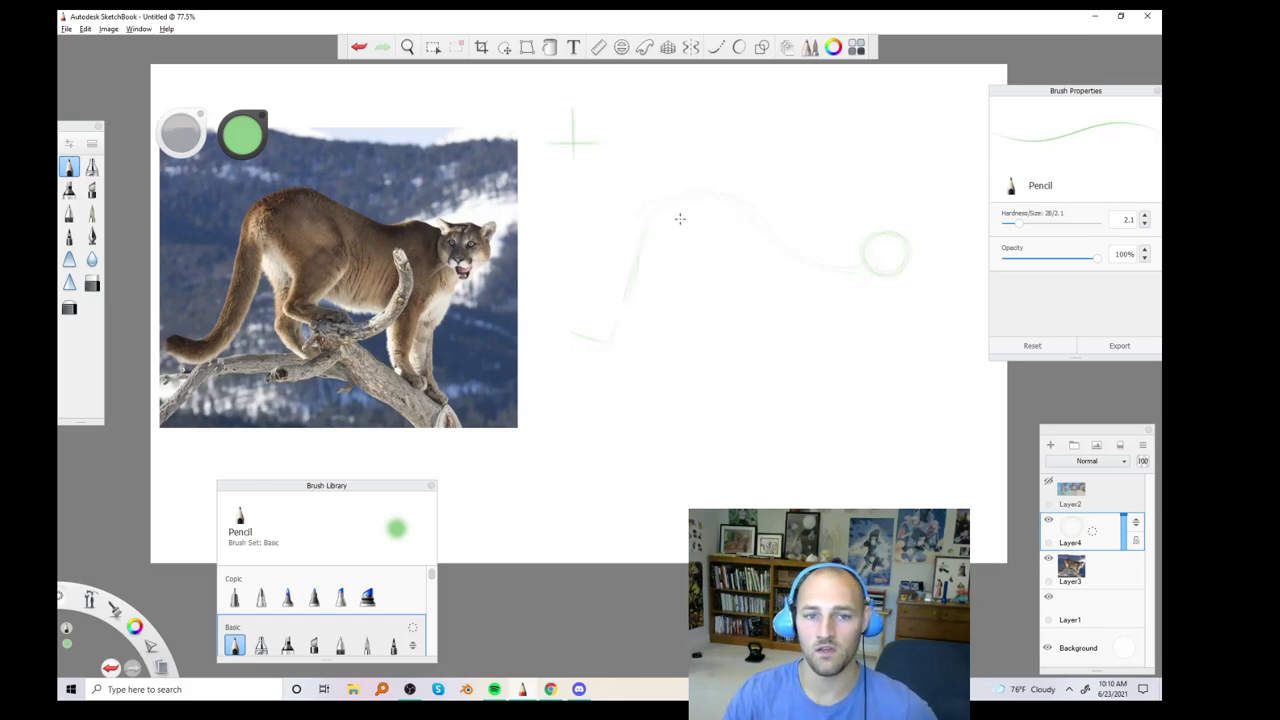
pyautogui.moveTo(686, 227); pyautogui.dragTo(708, 271)
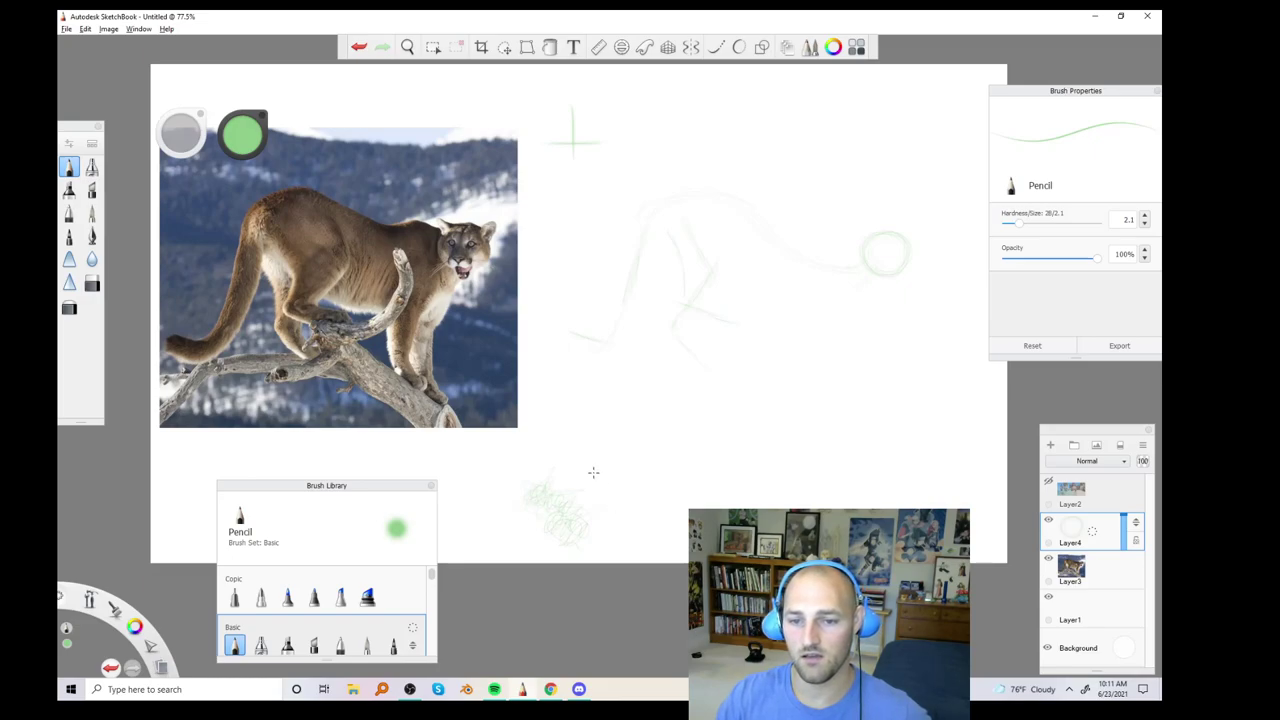
# Try a black Pencil test stroke below the sketch, switch the colour to dark green, and erase the stroke with the Soft Eraser
pyautogui.click(241, 145)
pyautogui.moveTo(241, 145); pyautogui.dragTo(230, 161)
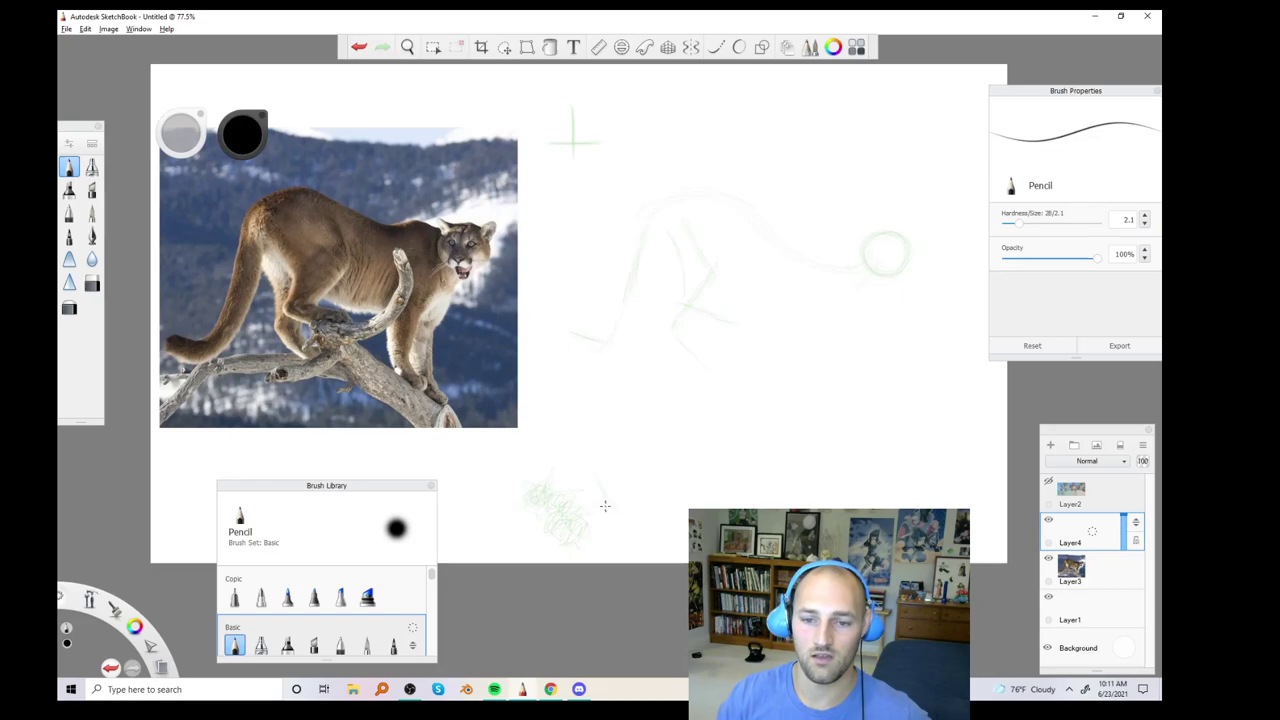
pyautogui.moveTo(618, 513); pyautogui.dragTo(596, 481)
pyautogui.click(241, 134)
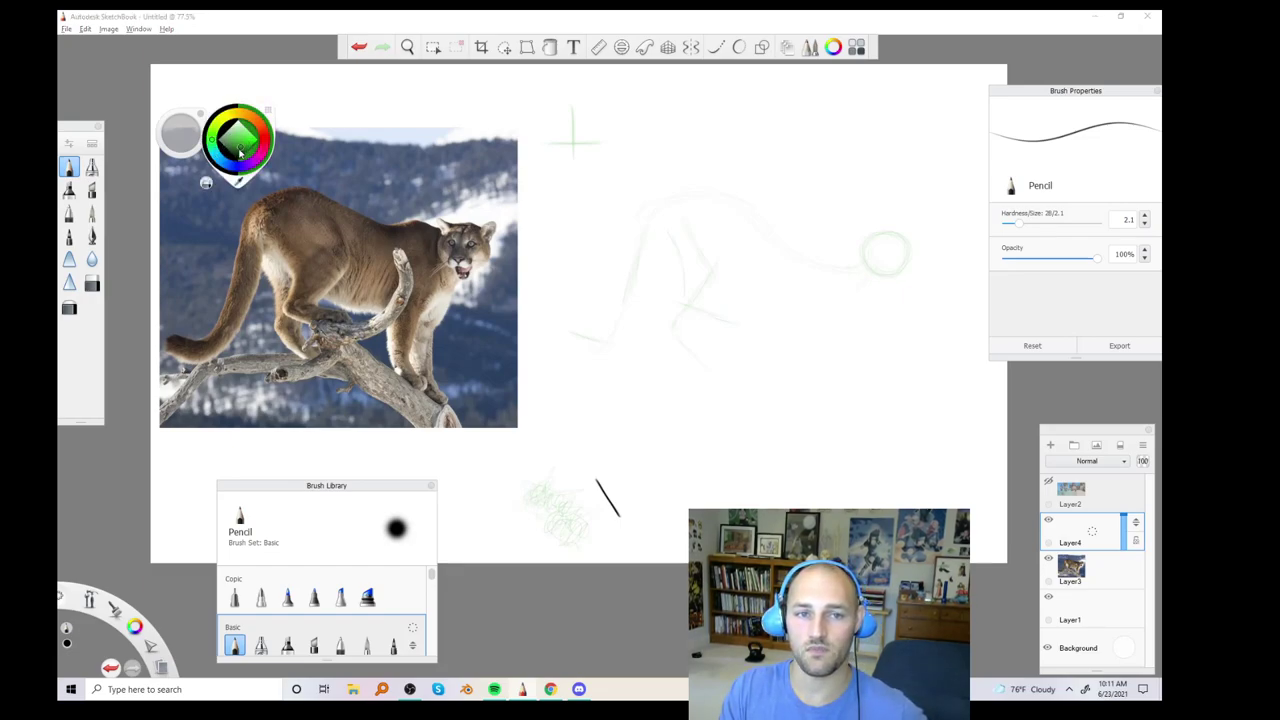
pyautogui.click(236, 153)
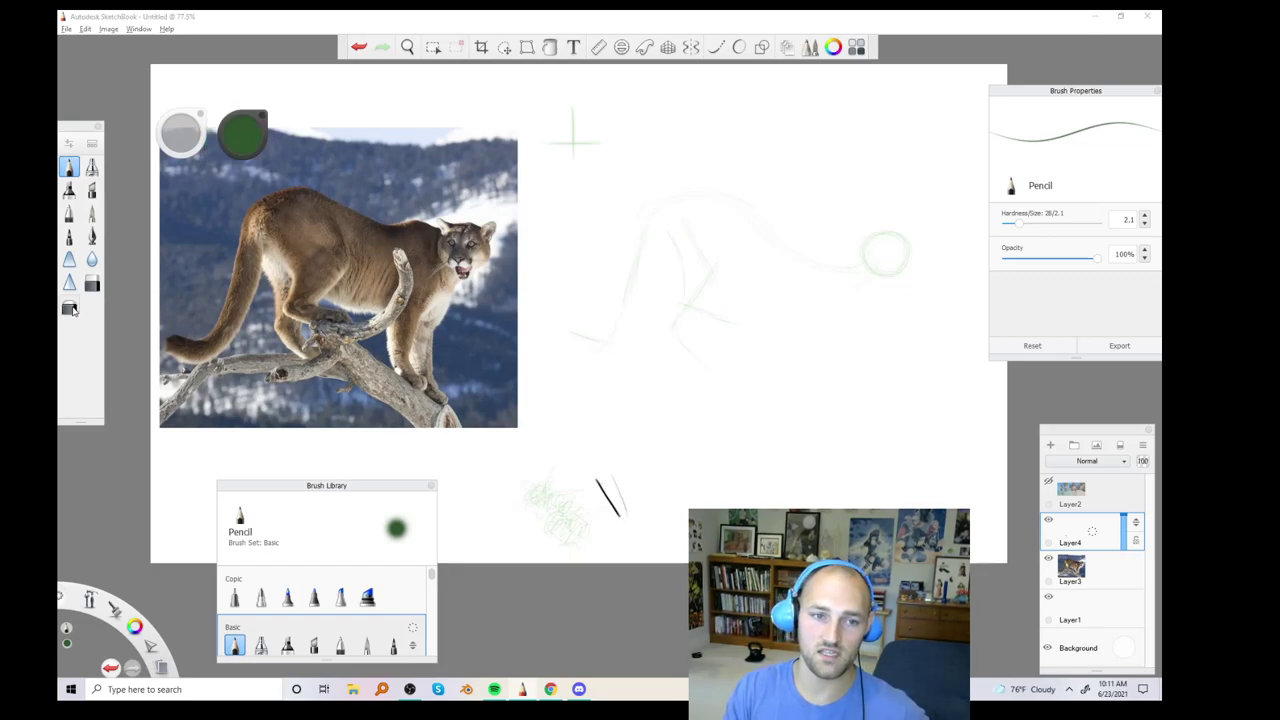
pyautogui.click(69, 307)
pyautogui.moveTo(594, 482); pyautogui.dragTo(594, 482)
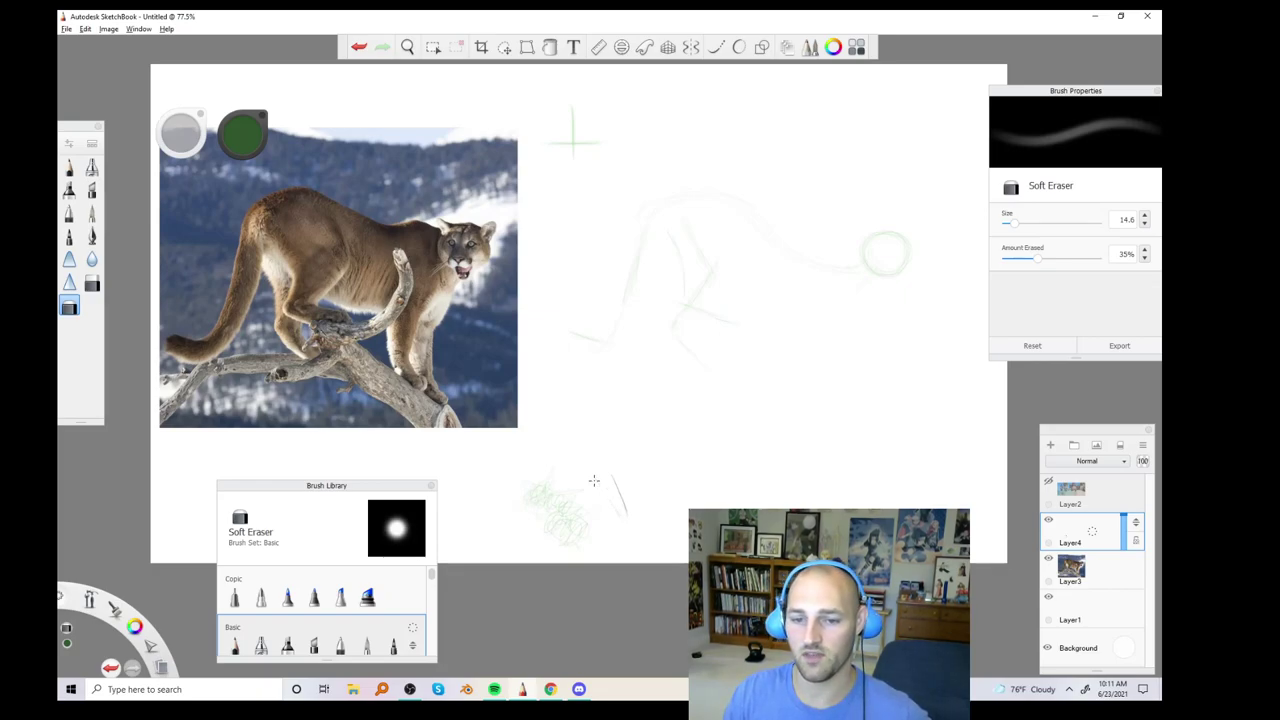
# Set the Pencil colour to near-black, scribble a dark test patch below the sketch, and rub it out with the Hard Eraser
pyautogui.click(241, 146)
pyautogui.moveTo(241, 146); pyautogui.dragTo(240, 165)
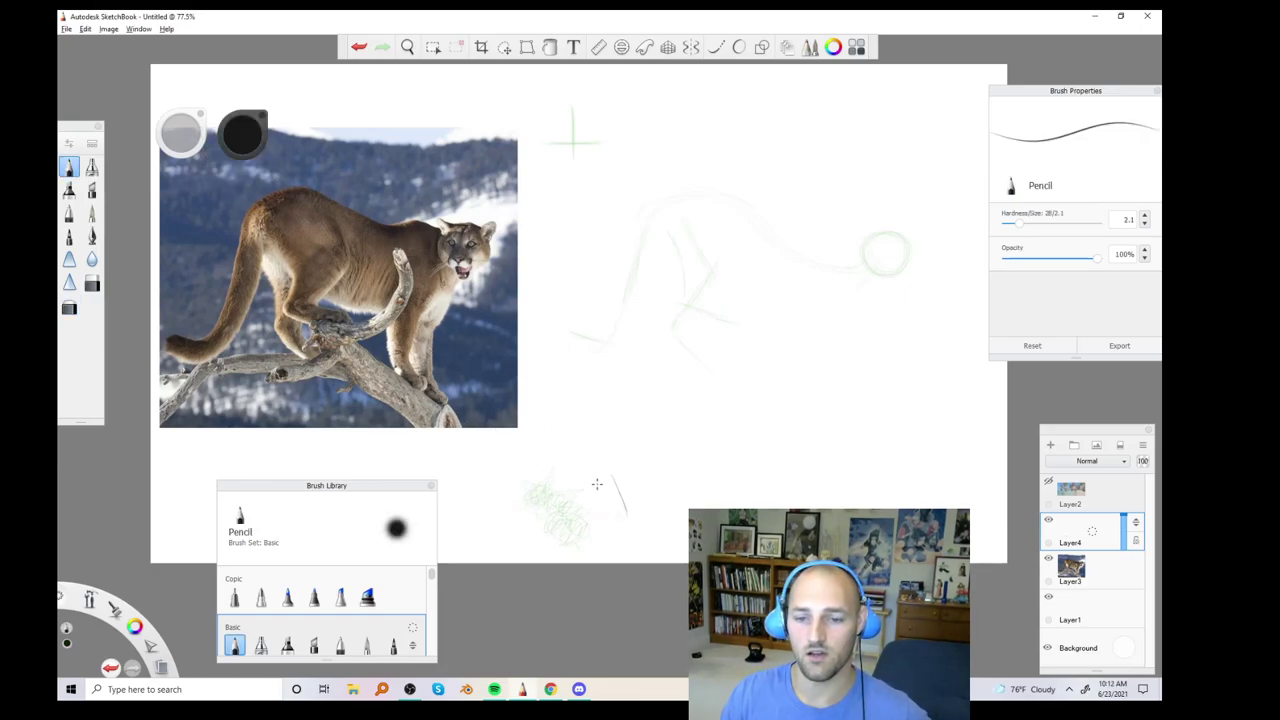
pyautogui.moveTo(596, 478)
pyautogui.mouseDown()
pyautogui.moveTo(632, 524)
pyautogui.moveTo(611, 478)
pyautogui.moveTo(646, 548)
pyautogui.mouseUp()
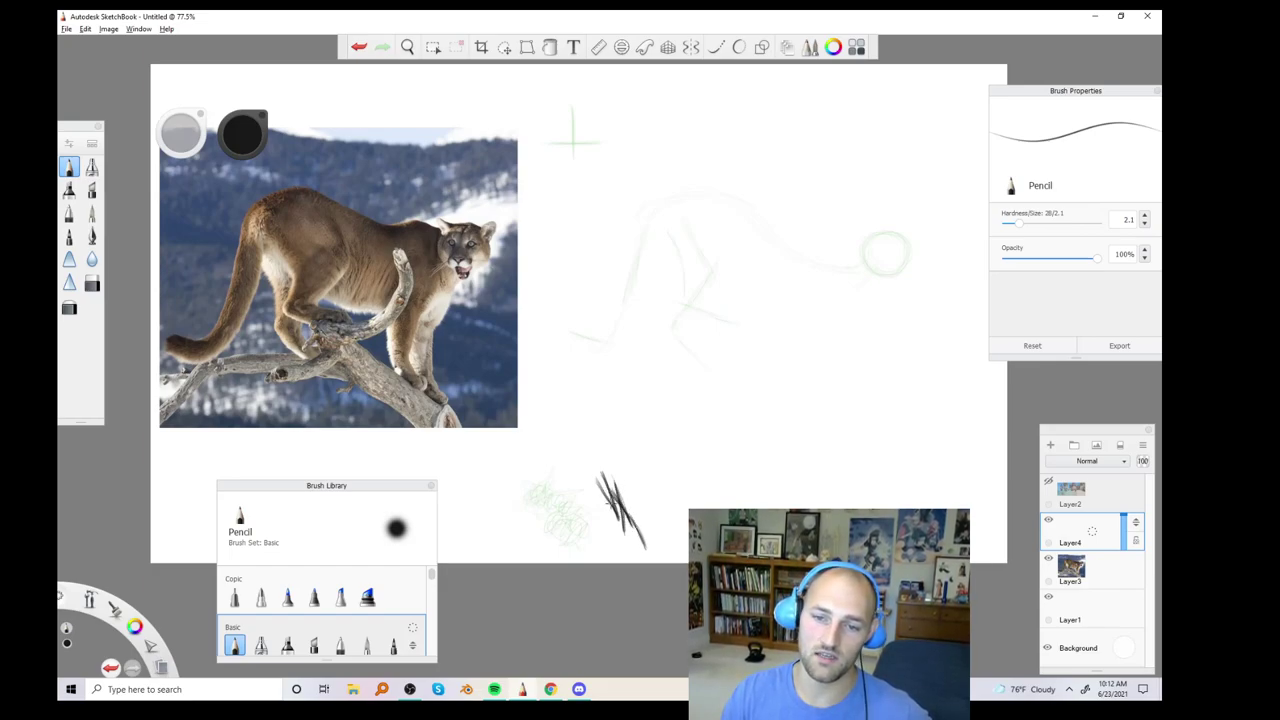
pyautogui.click(91, 284)
pyautogui.moveTo(604, 505)
pyautogui.mouseDown()
pyautogui.moveTo(632, 528)
pyautogui.moveTo(603, 498)
pyautogui.mouseUp()
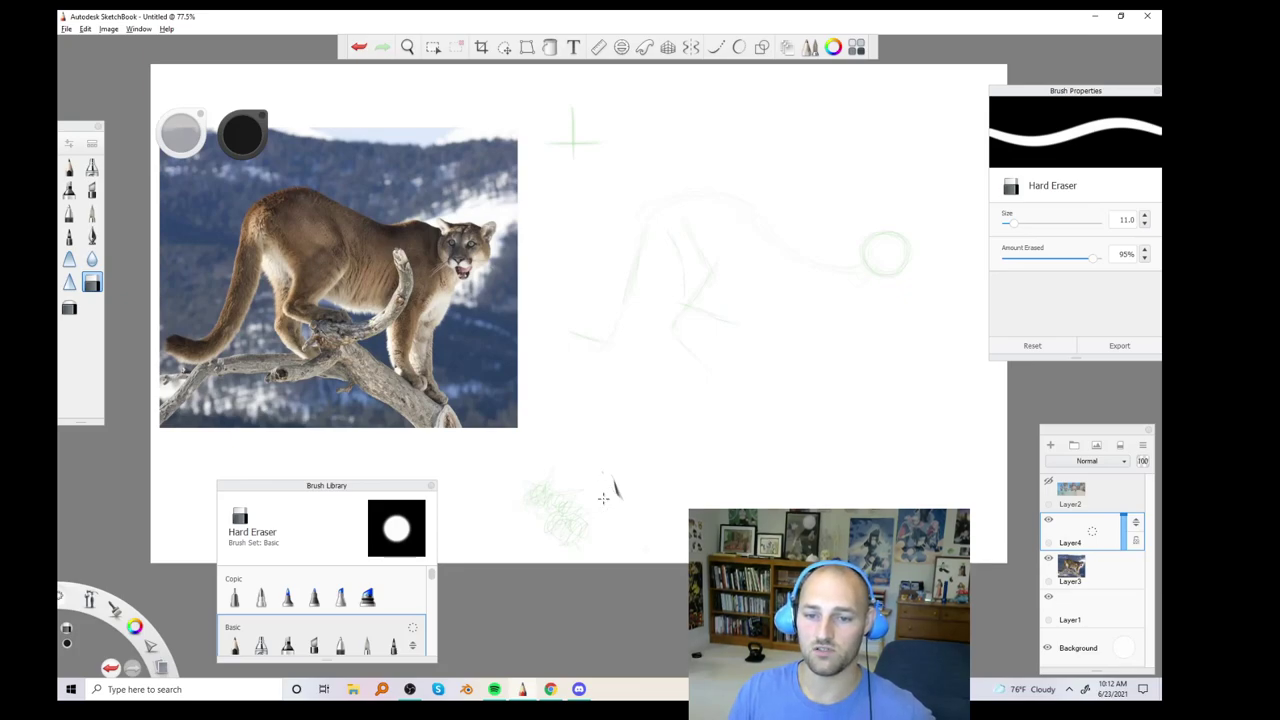
# Draw practice studies of angular and curved leg bends with the Pencil in the empty area below the gesture sketch
pyautogui.click(69, 167)
pyautogui.moveTo(616, 477); pyautogui.dragTo(641, 520)
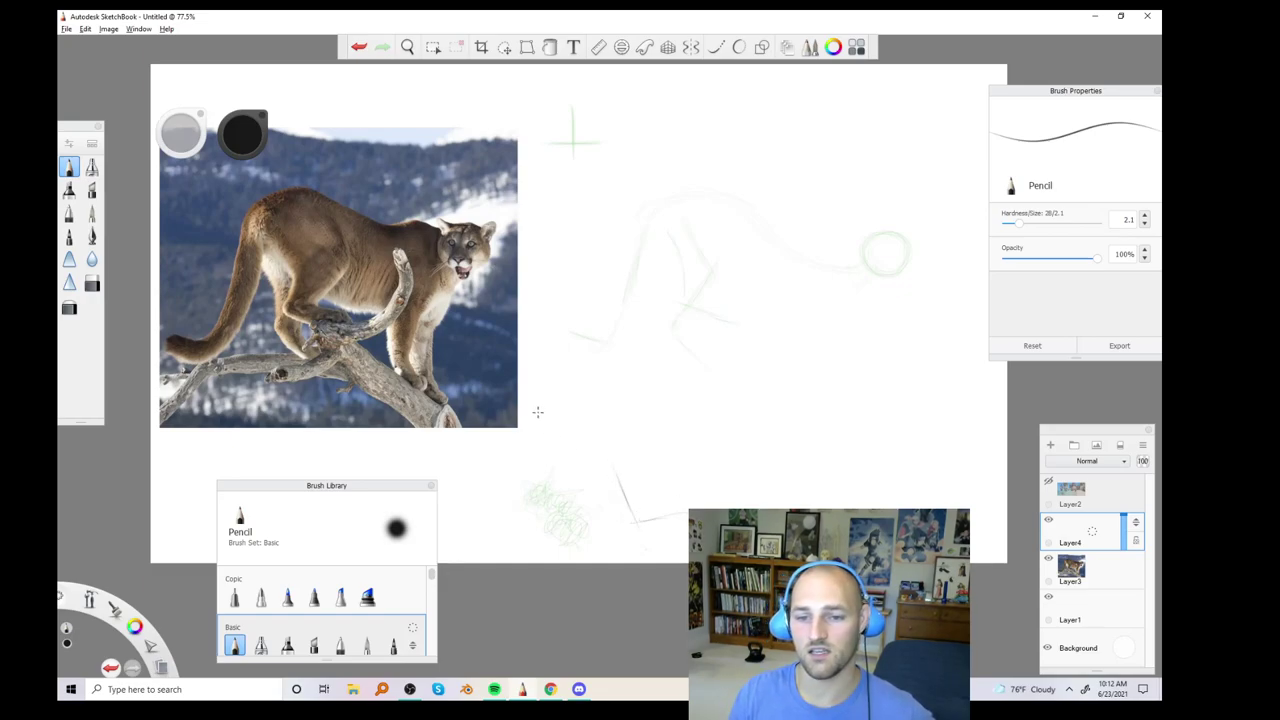
pyautogui.moveTo(549, 402); pyautogui.dragTo(557, 455)
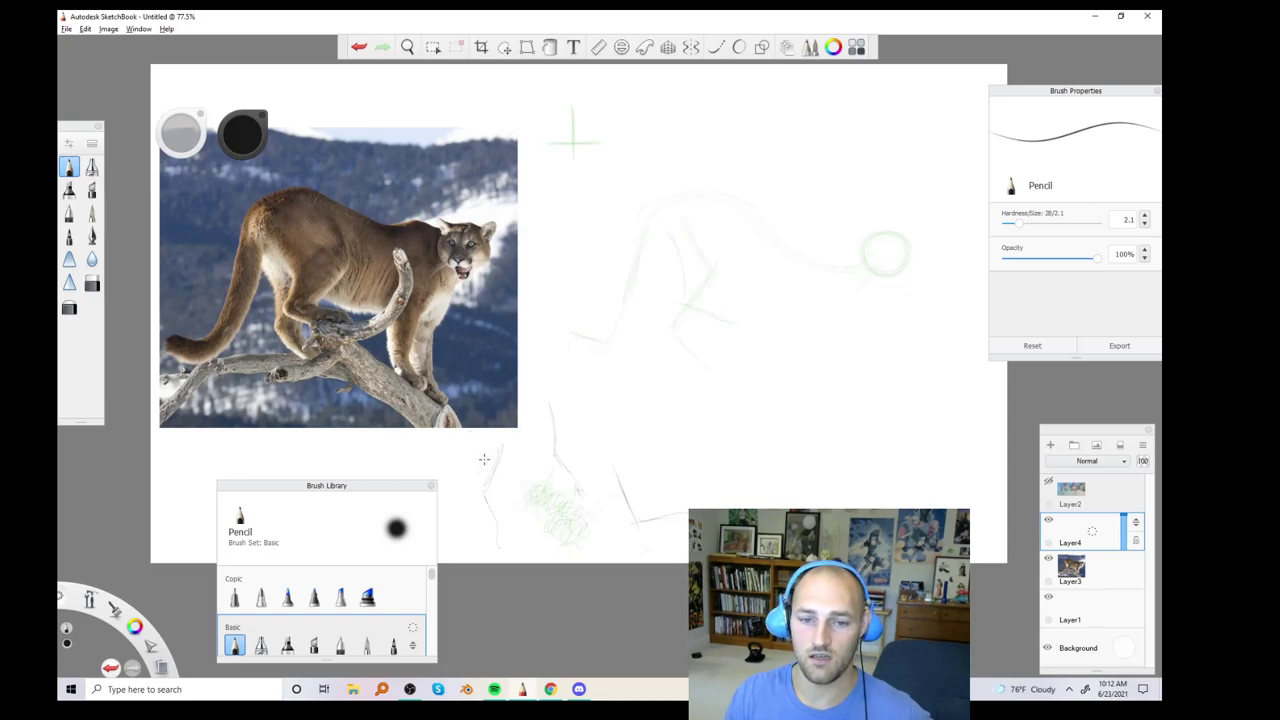
pyautogui.moveTo(481, 450); pyautogui.dragTo(479, 464)
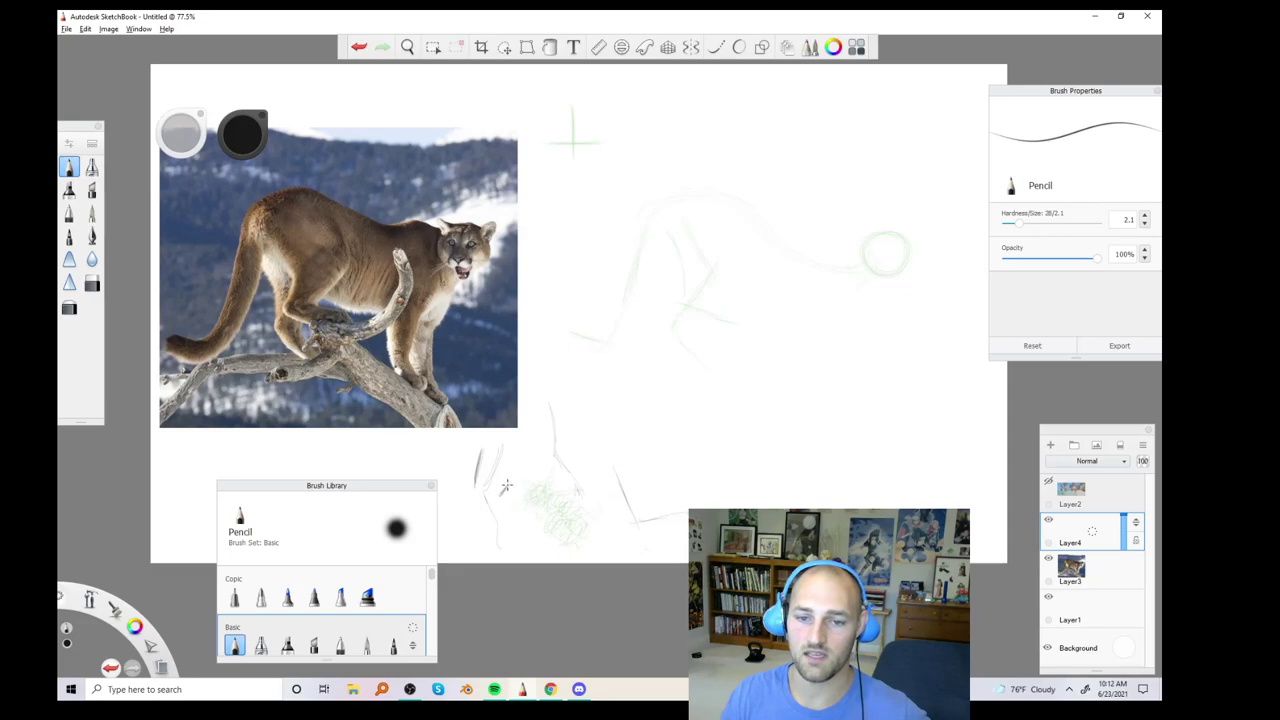
pyautogui.moveTo(518, 448)
pyautogui.mouseDown()
pyautogui.moveTo(499, 498)
pyautogui.moveTo(503, 535)
pyautogui.mouseUp()
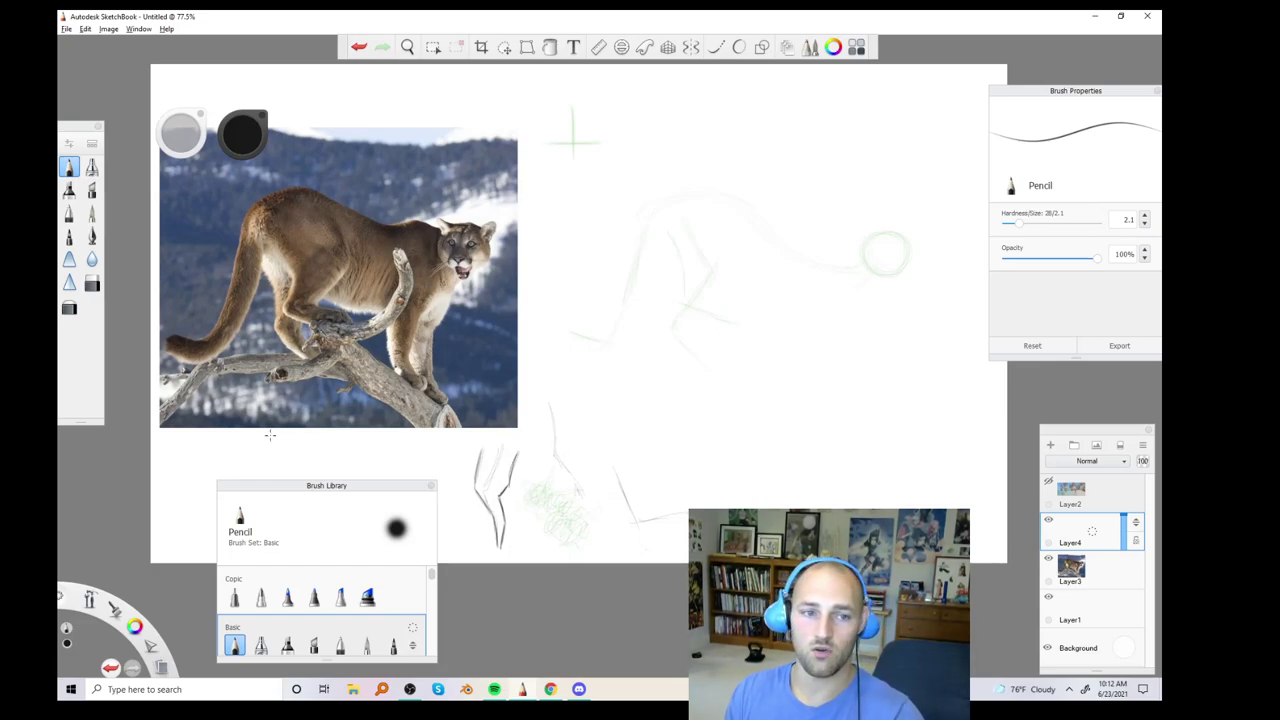
# Erase all the practice marks below the gesture sketch with the Hard Eraser
pyautogui.press('e')
pyautogui.moveTo(516, 493)
pyautogui.mouseDown()
pyautogui.moveTo(488, 468)
pyautogui.moveTo(511, 476)
pyautogui.mouseUp()
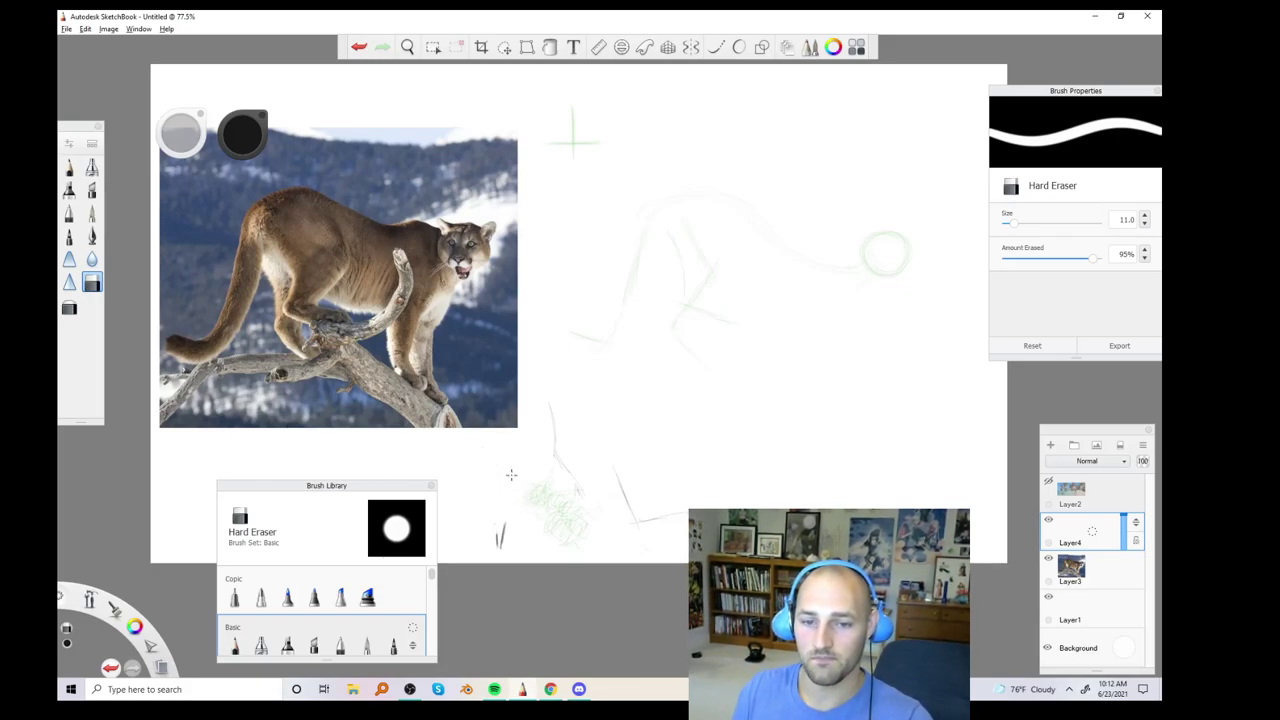
pyautogui.moveTo(498, 538)
pyautogui.mouseDown()
pyautogui.moveTo(508, 493)
pyautogui.moveTo(545, 492)
pyautogui.moveTo(560, 507)
pyautogui.moveTo(540, 487)
pyautogui.moveTo(575, 516)
pyautogui.mouseUp()
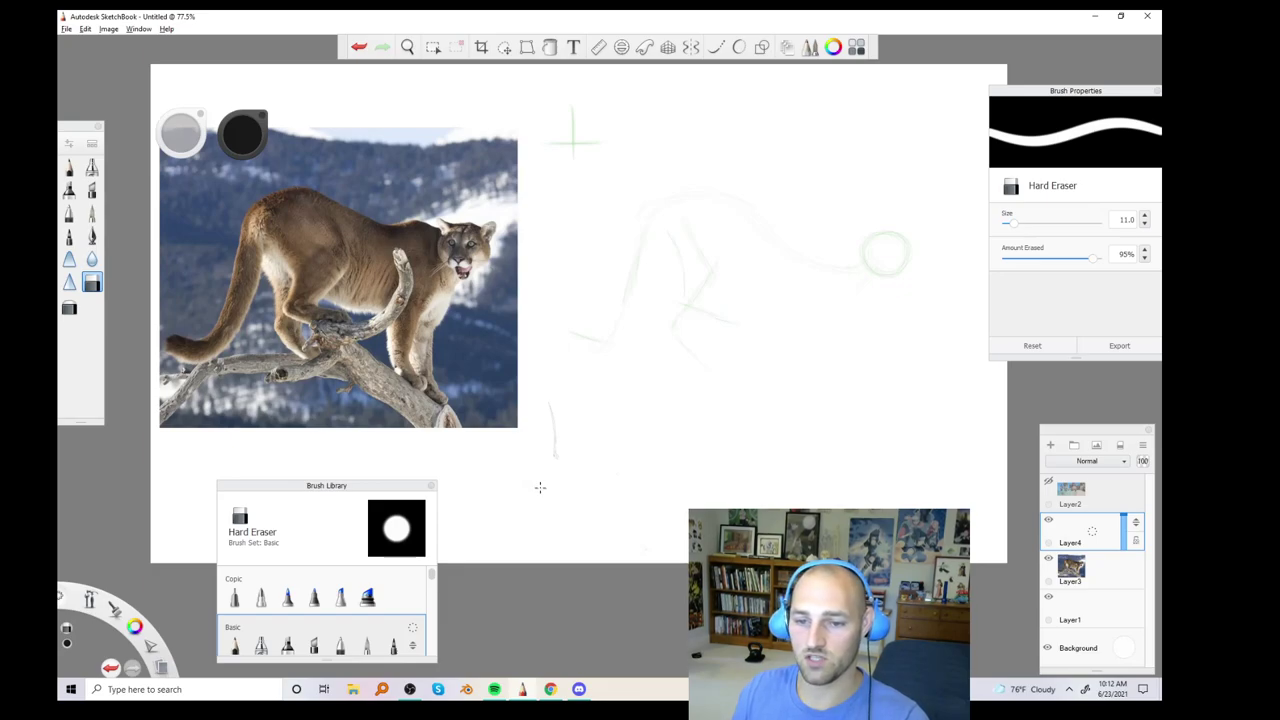
pyautogui.moveTo(560, 429); pyautogui.dragTo(560, 431)
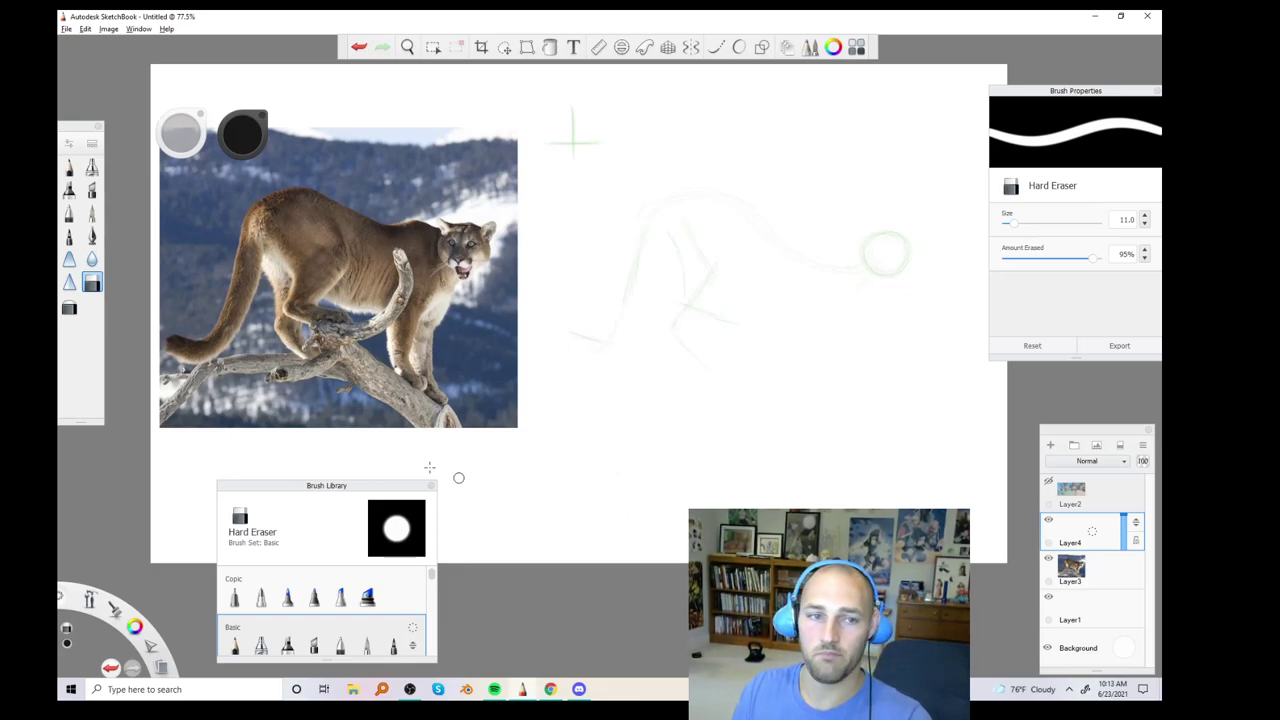
# Sketch the cougar's belly line and its front leg down to the paw with the near-black Pencil
pyautogui.click(69, 168)
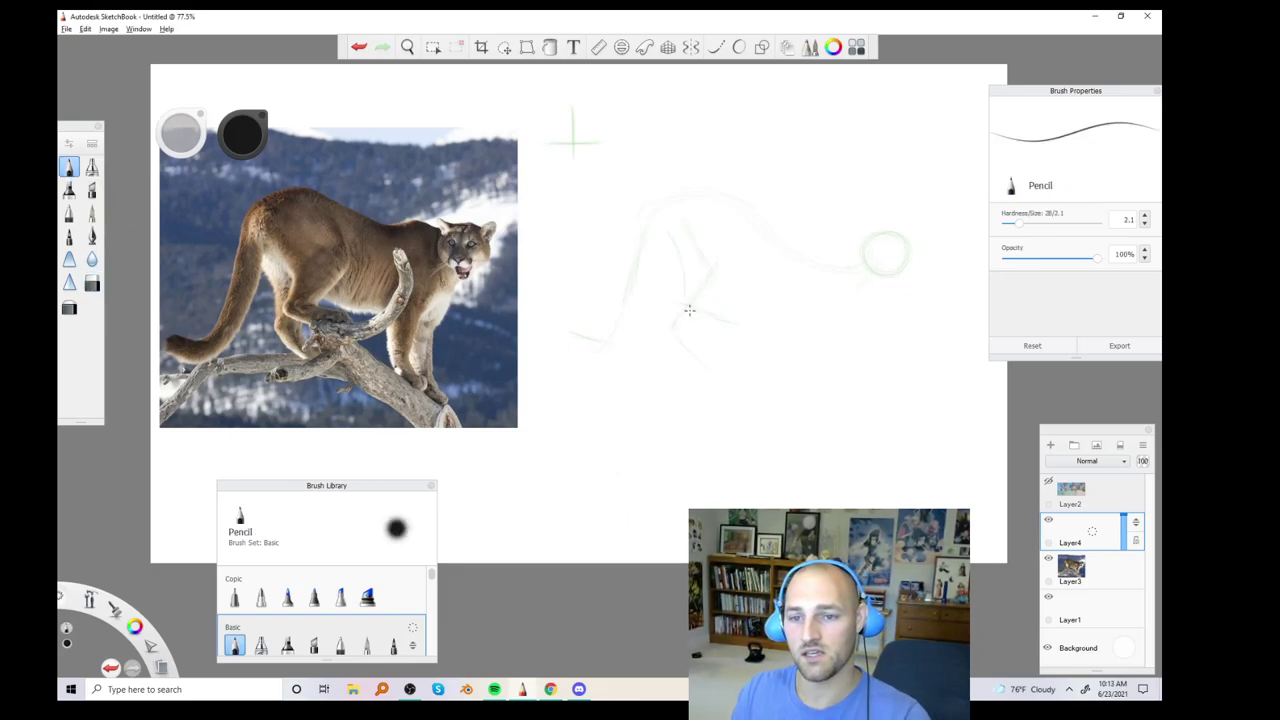
pyautogui.moveTo(674, 320)
pyautogui.mouseDown()
pyautogui.moveTo(729, 303)
pyautogui.moveTo(737, 283)
pyautogui.moveTo(726, 279)
pyautogui.moveTo(757, 309)
pyautogui.moveTo(803, 313)
pyautogui.mouseUp()
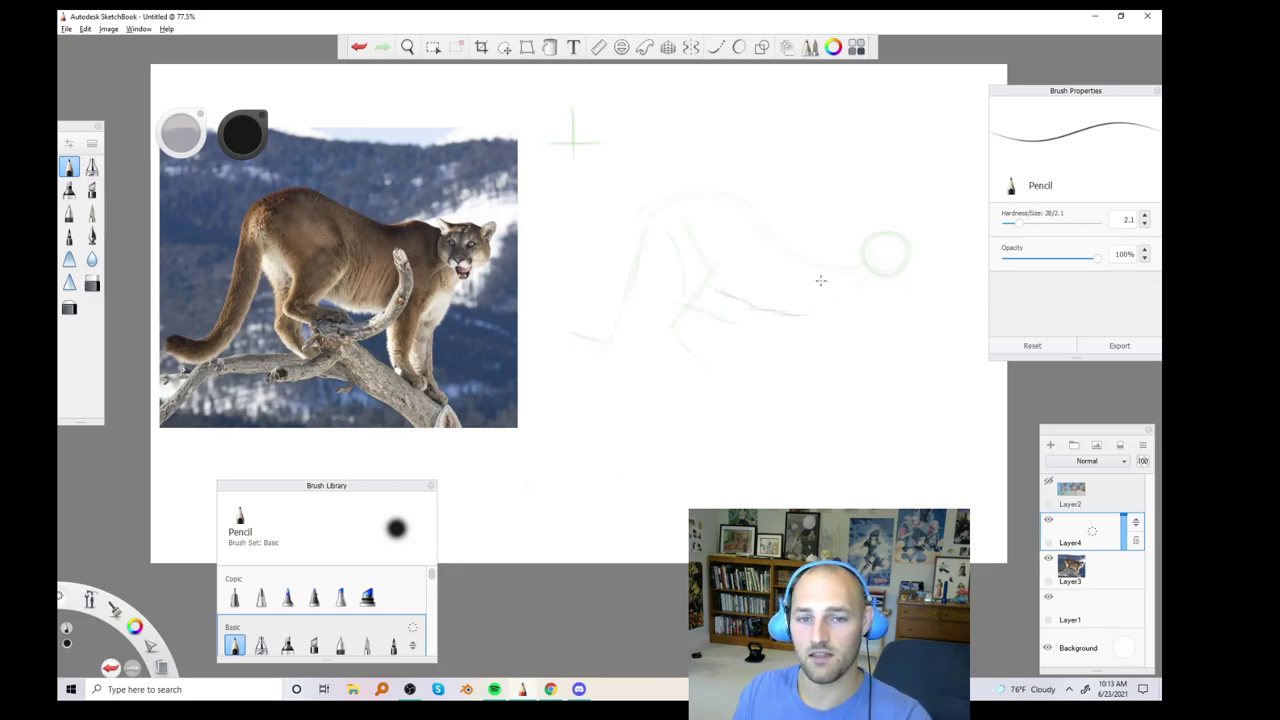
pyautogui.moveTo(835, 282)
pyautogui.mouseDown()
pyautogui.moveTo(833, 266)
pyautogui.moveTo(808, 350)
pyautogui.mouseUp()
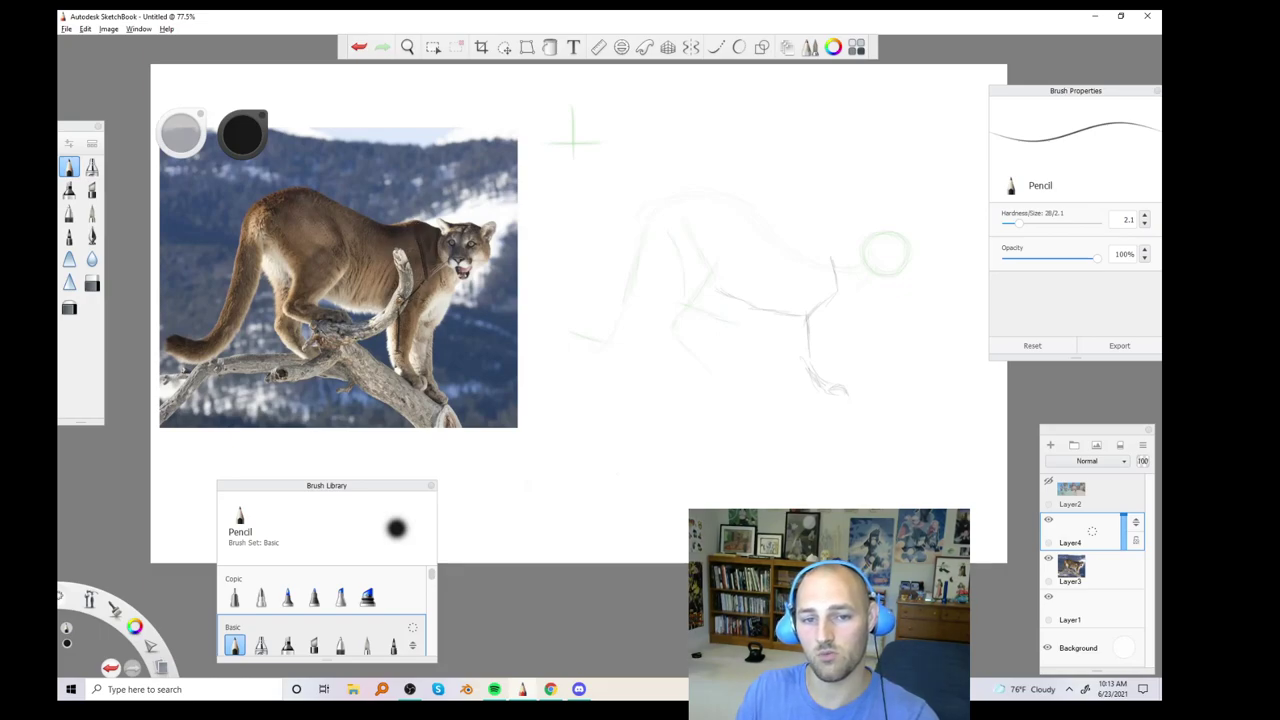
pyautogui.hotkey('ctrl', 'z')
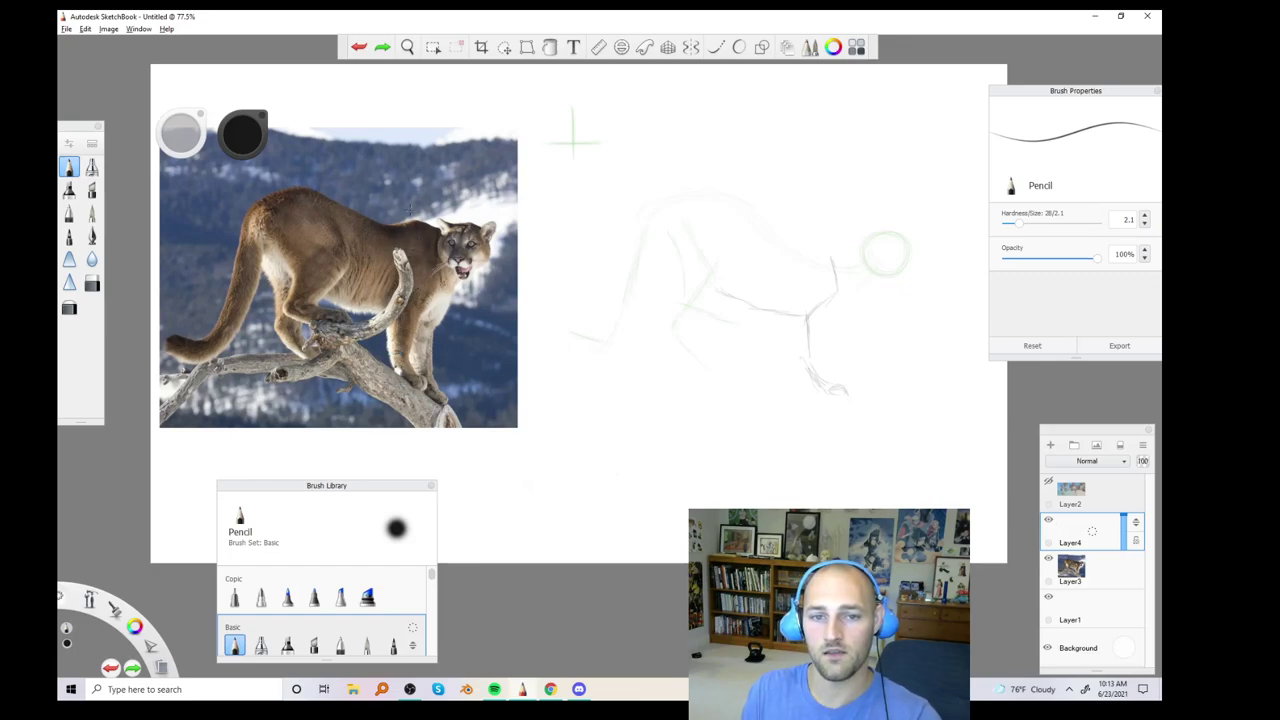
pyautogui.hotkey('ctrl', 'y')
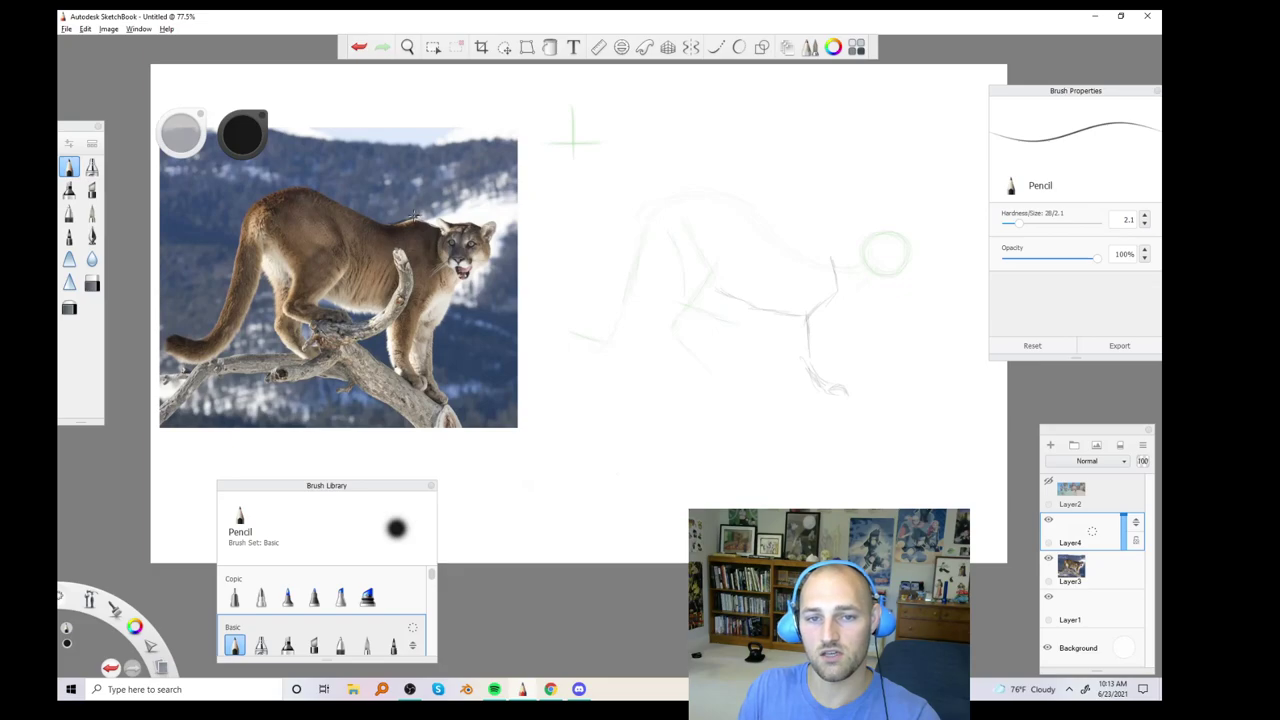
pyautogui.hotkey('ctrl', 'z')
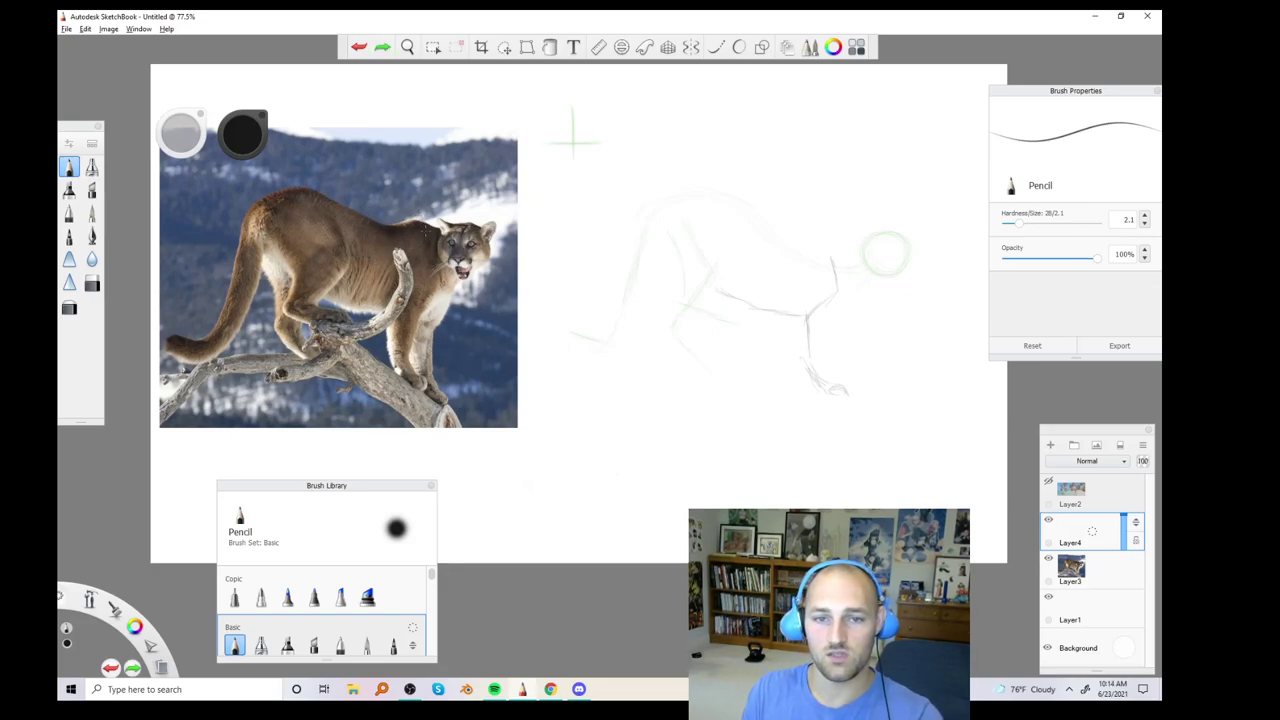
pyautogui.hotkey('ctrl', 'y')
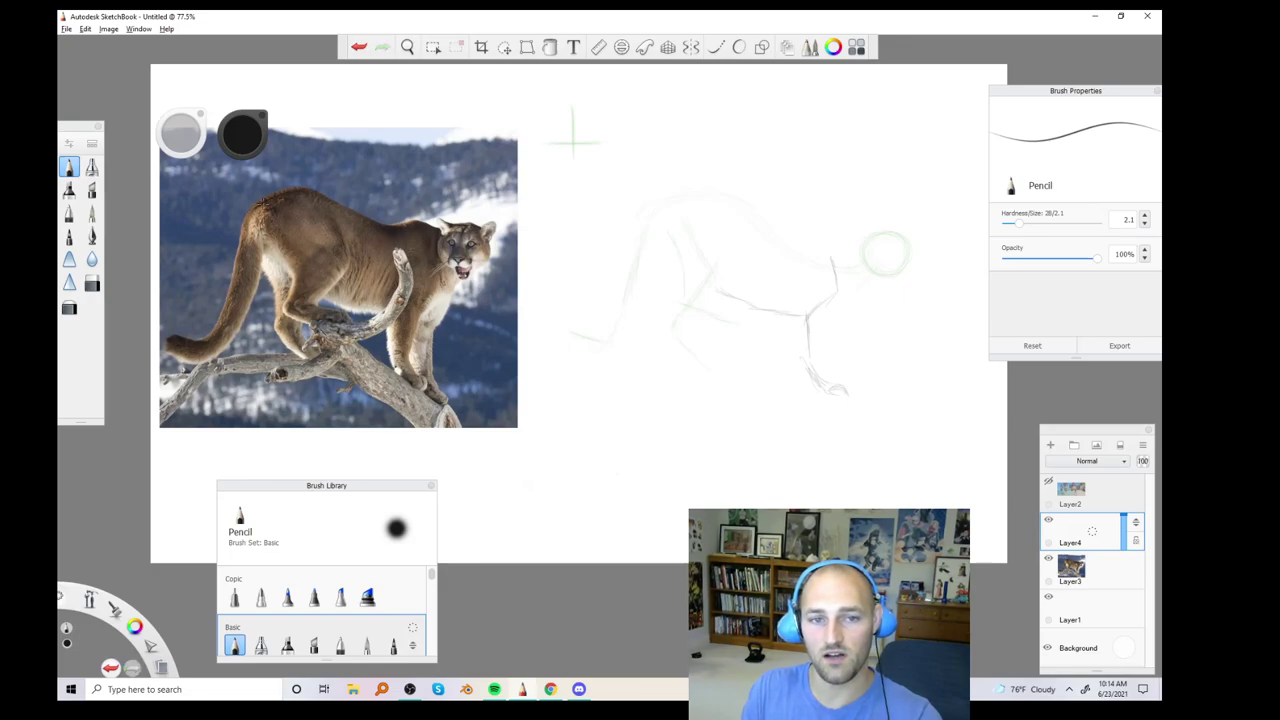
# Set the Pencil colour to bright green and trace the cougar's back line from hips to head over the reference photo
pyautogui.click(242, 133)
pyautogui.click(212, 136)
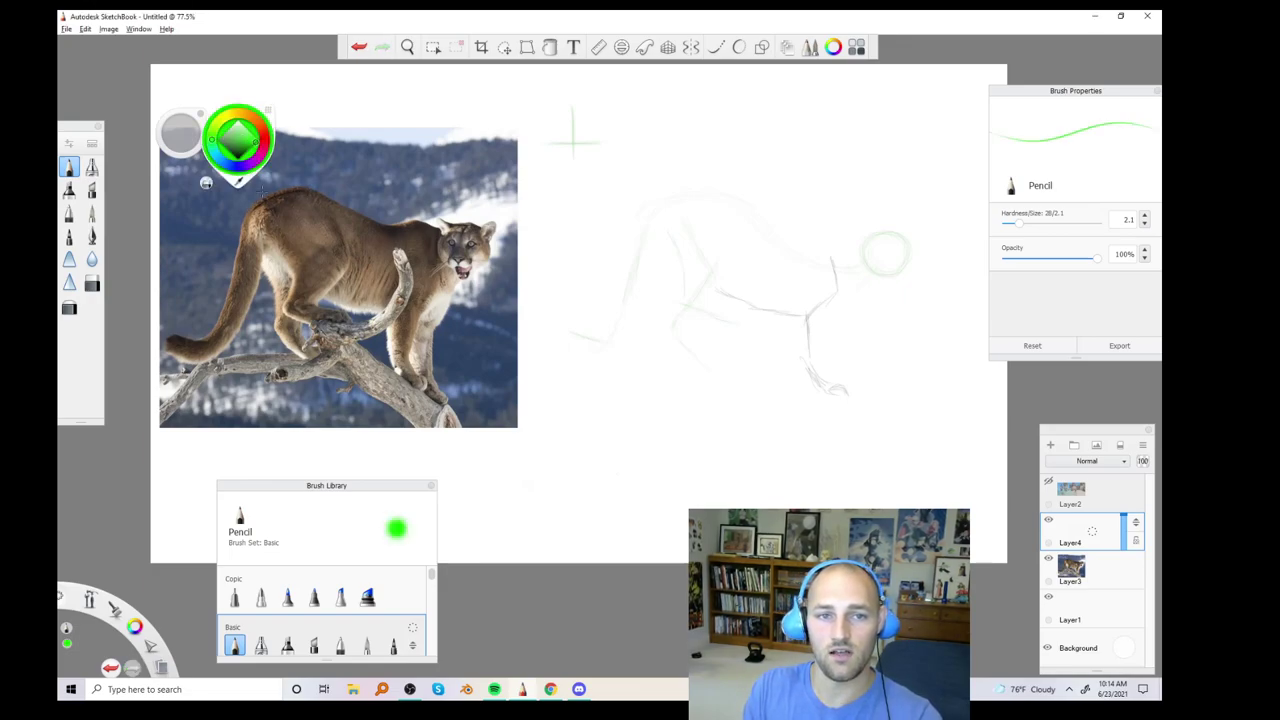
pyautogui.moveTo(256, 207); pyautogui.dragTo(300, 191)
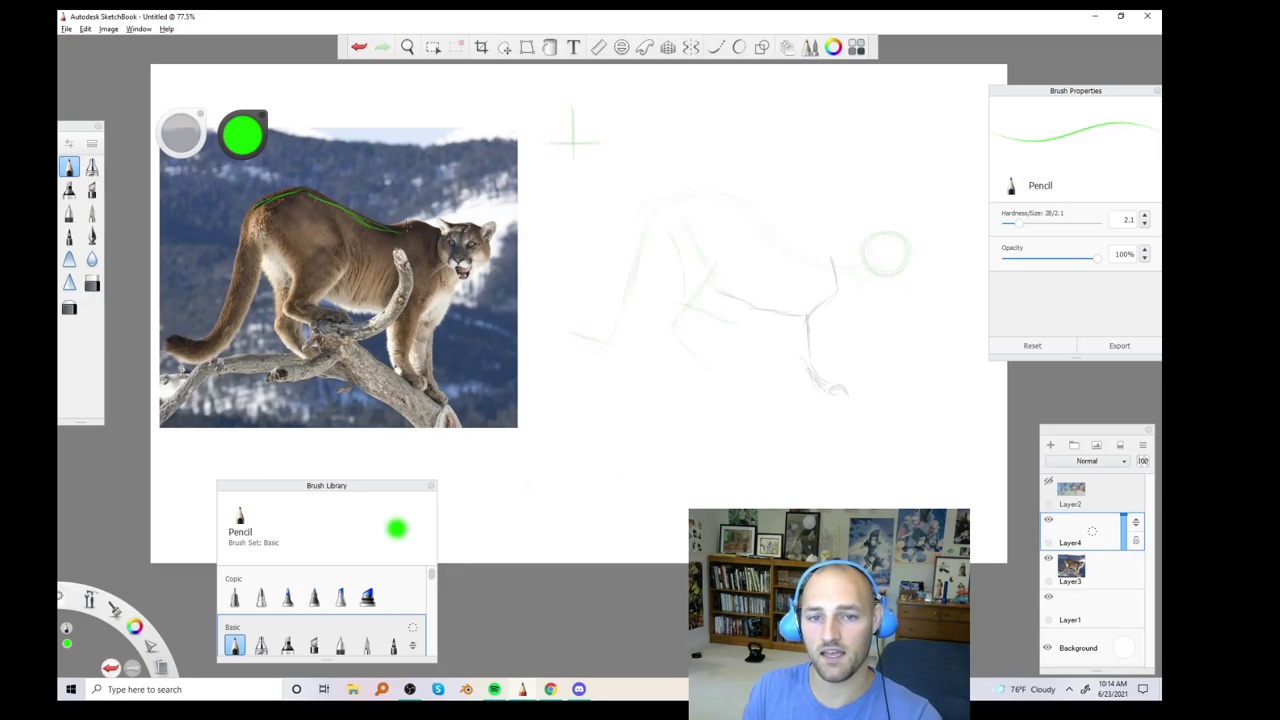
pyautogui.moveTo(398, 229); pyautogui.dragTo(420, 225)
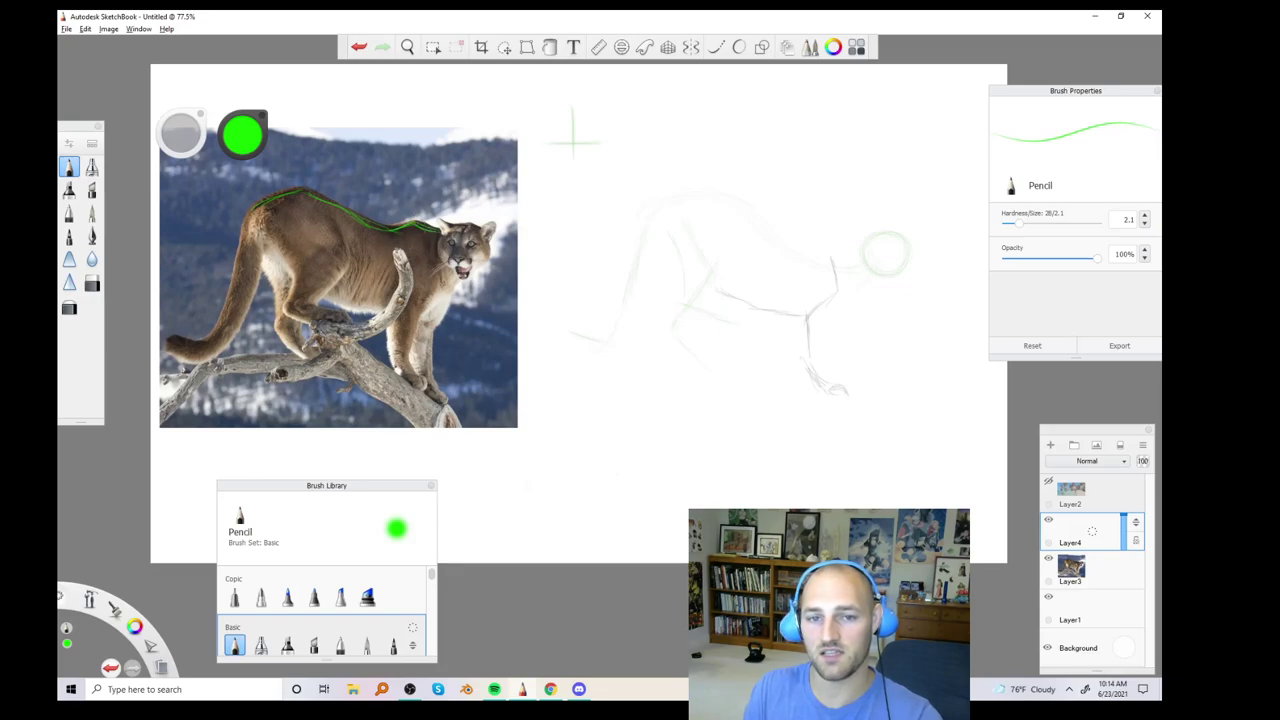
pyautogui.hotkey('ctrl', 'z')
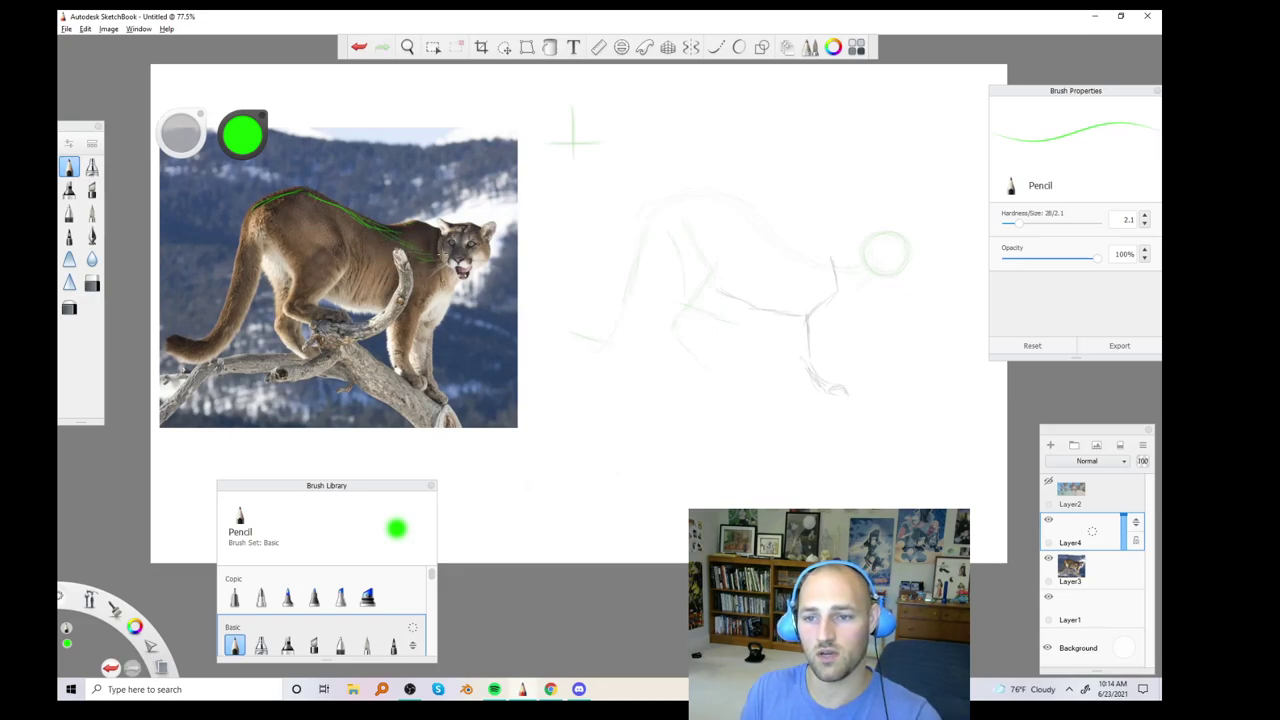
# Strengthen the sketch's upper-back and neck curve in bright green, and erase the back tracing from the photo with the Hard Eraser
pyautogui.moveTo(867, 263)
pyautogui.mouseDown()
pyautogui.moveTo(773, 239)
pyautogui.moveTo(846, 266)
pyautogui.mouseUp()
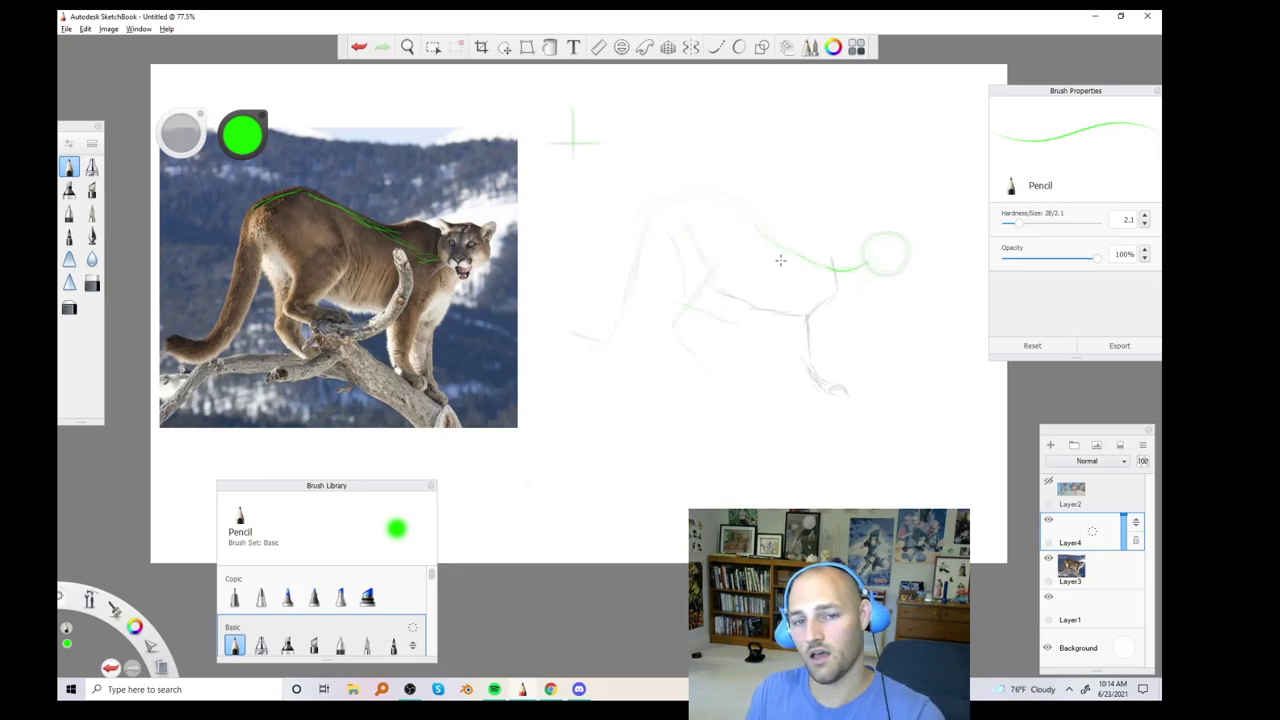
pyautogui.click(91, 283)
pyautogui.moveTo(392, 232)
pyautogui.mouseDown()
pyautogui.moveTo(301, 190)
pyautogui.moveTo(258, 188)
pyautogui.mouseUp()
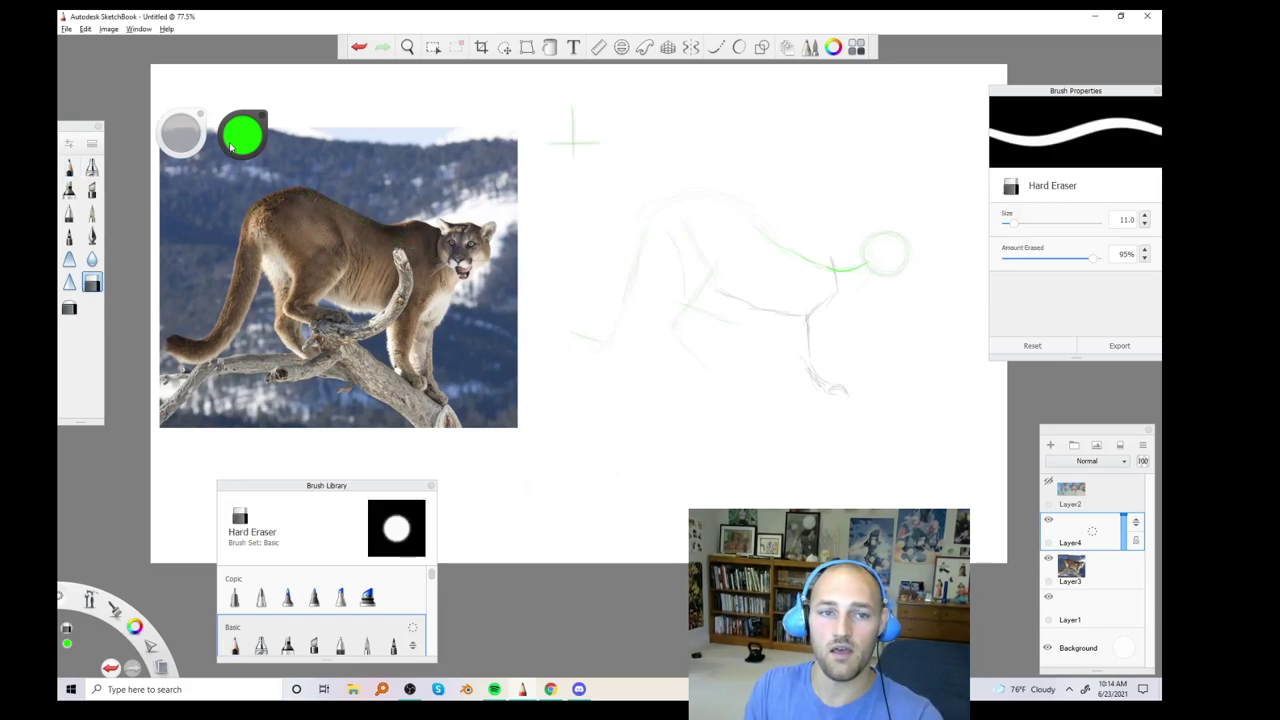
# Trace the cougar's tail and spine as one flowing bright green Pencil line over the reference photo
pyautogui.click(229, 148)
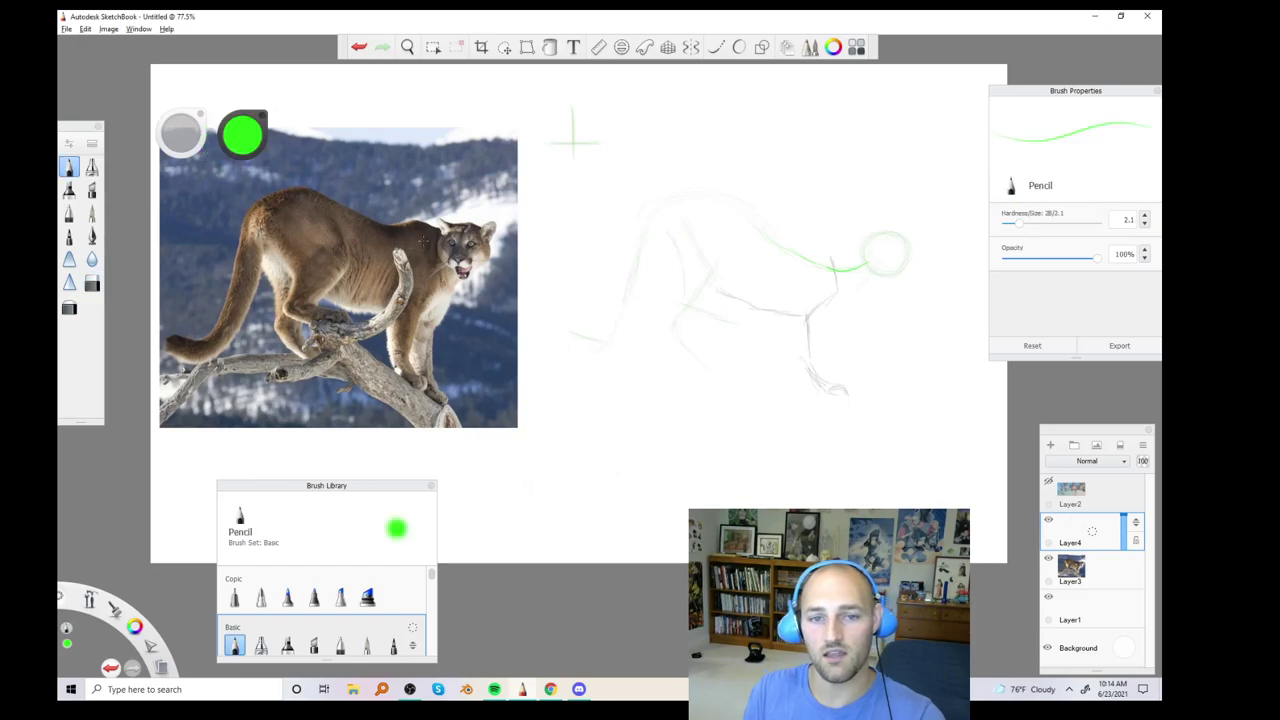
pyautogui.moveTo(282, 202); pyautogui.dragTo(444, 256)
pyautogui.hotkey('ctrl', 'z')
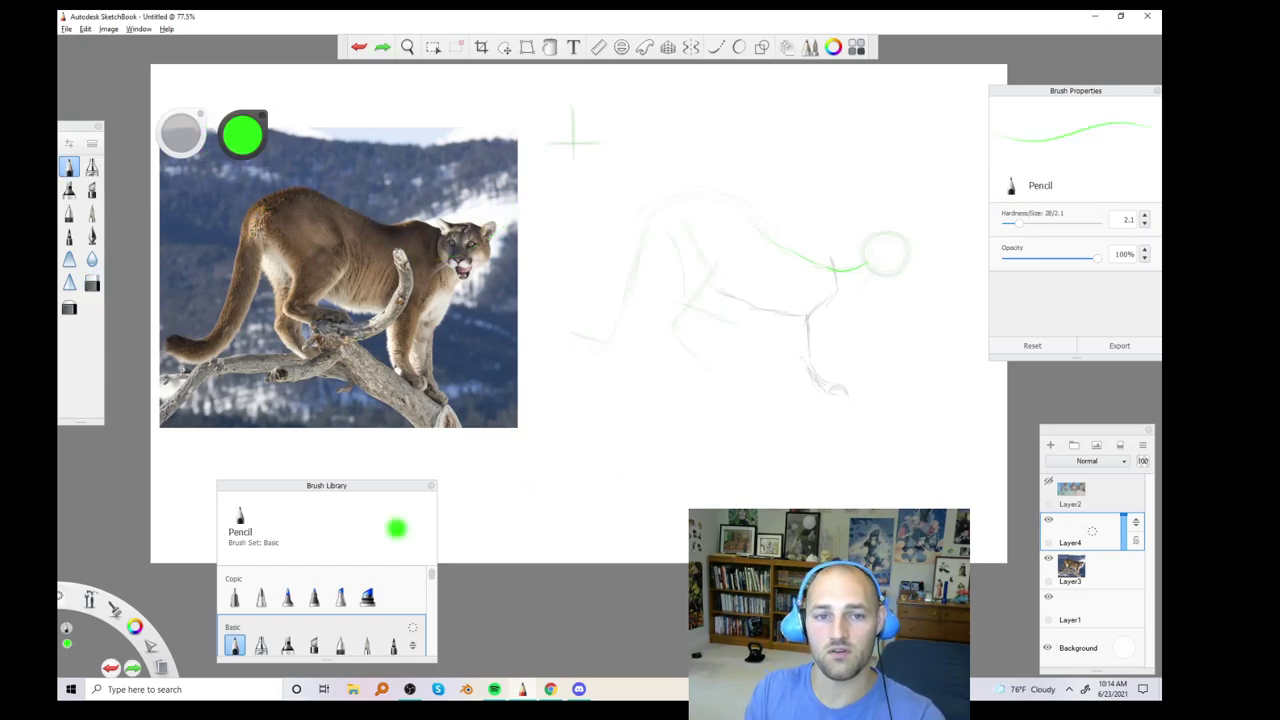
pyautogui.moveTo(222, 344)
pyautogui.mouseDown()
pyautogui.moveTo(238, 312)
pyautogui.moveTo(246, 268)
pyautogui.mouseUp()
pyautogui.moveTo(262, 204)
pyautogui.mouseDown()
pyautogui.moveTo(307, 198)
pyautogui.moveTo(346, 228)
pyautogui.mouseUp()
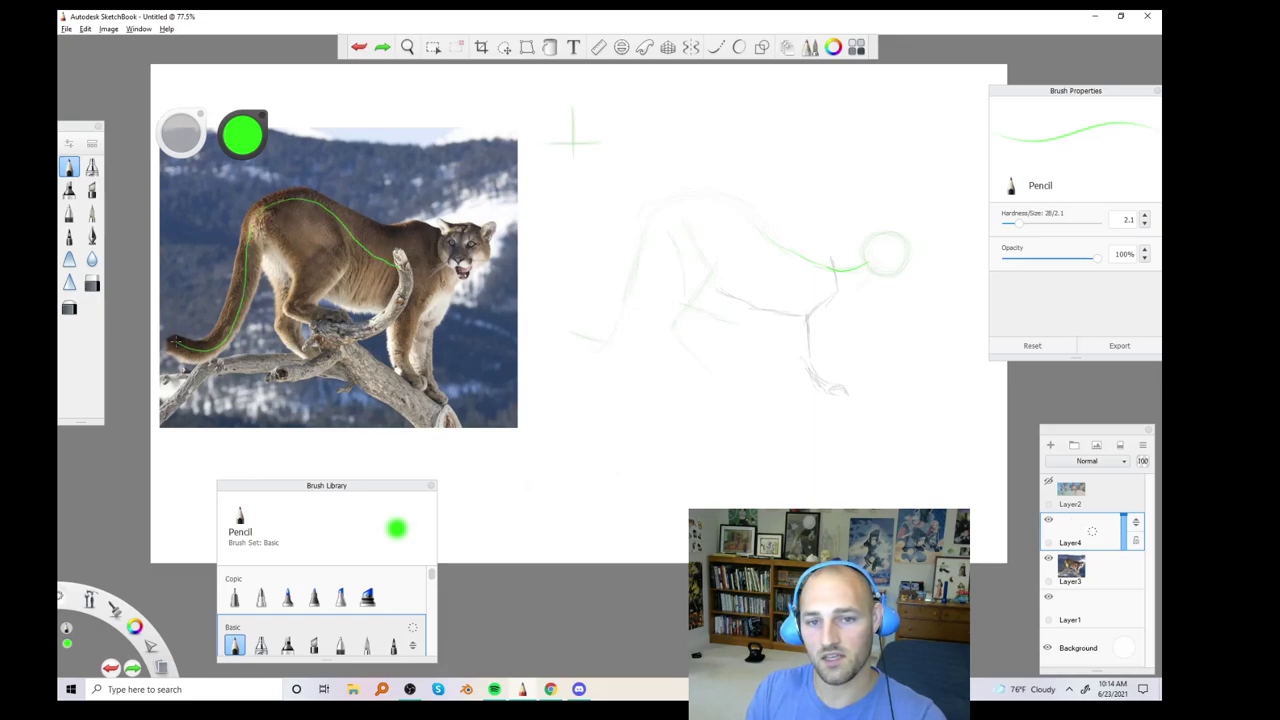
# Trace flow lines through the cougar's neck, front leg and hind leg in bright green over the reference photo
pyautogui.moveTo(176, 342); pyautogui.dragTo(200, 350)
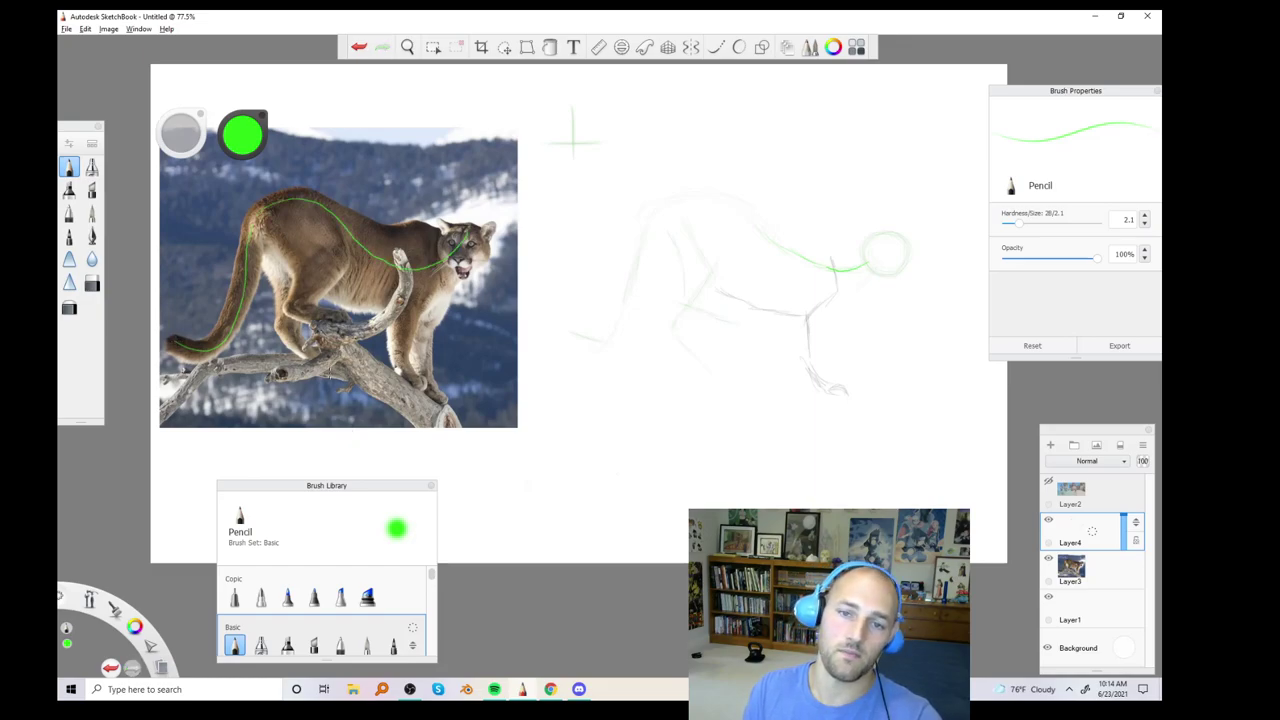
pyautogui.moveTo(416, 262); pyautogui.dragTo(404, 356)
pyautogui.moveTo(324, 218); pyautogui.dragTo(336, 320)
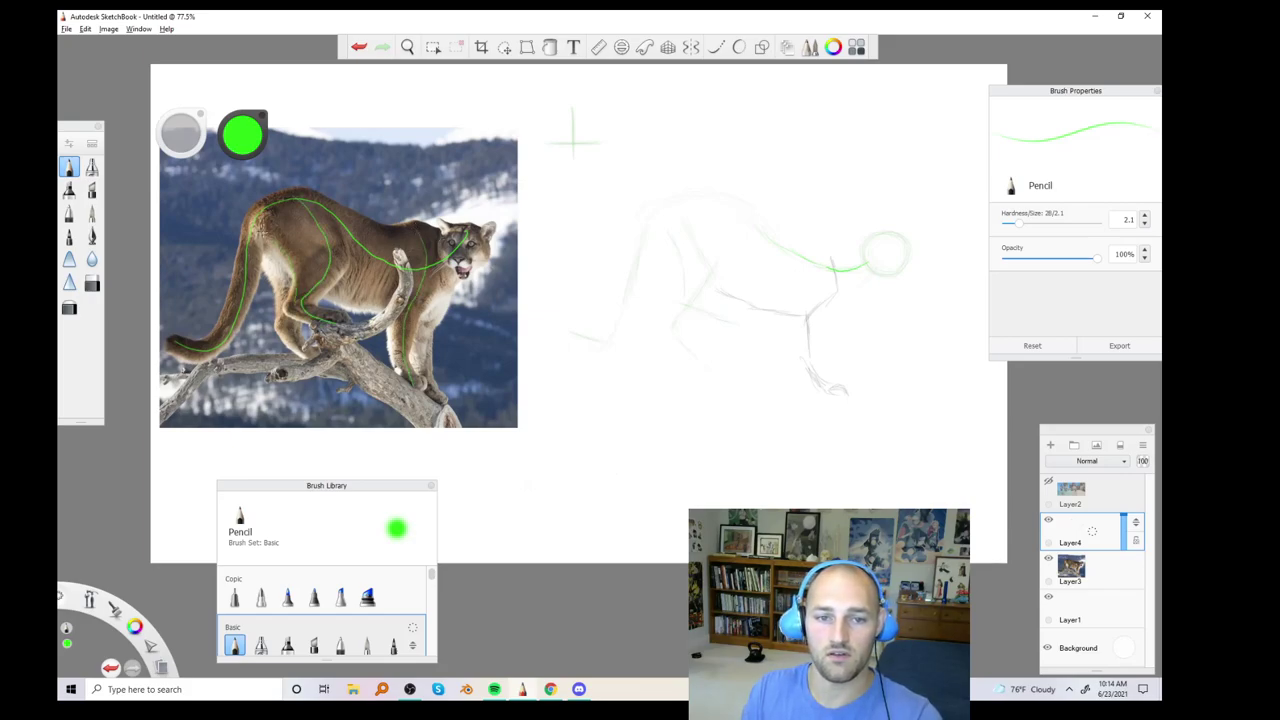
# Undo the bright green leg, tail and spine tracings on the photo and the strengthened neck curve in the sketch
pyautogui.hotkey('ctrl', 'z')
pyautogui.hotkey('ctrl', 'z')
pyautogui.hotkey('ctrl', 'z')
pyautogui.hotkey('ctrl', 'z')
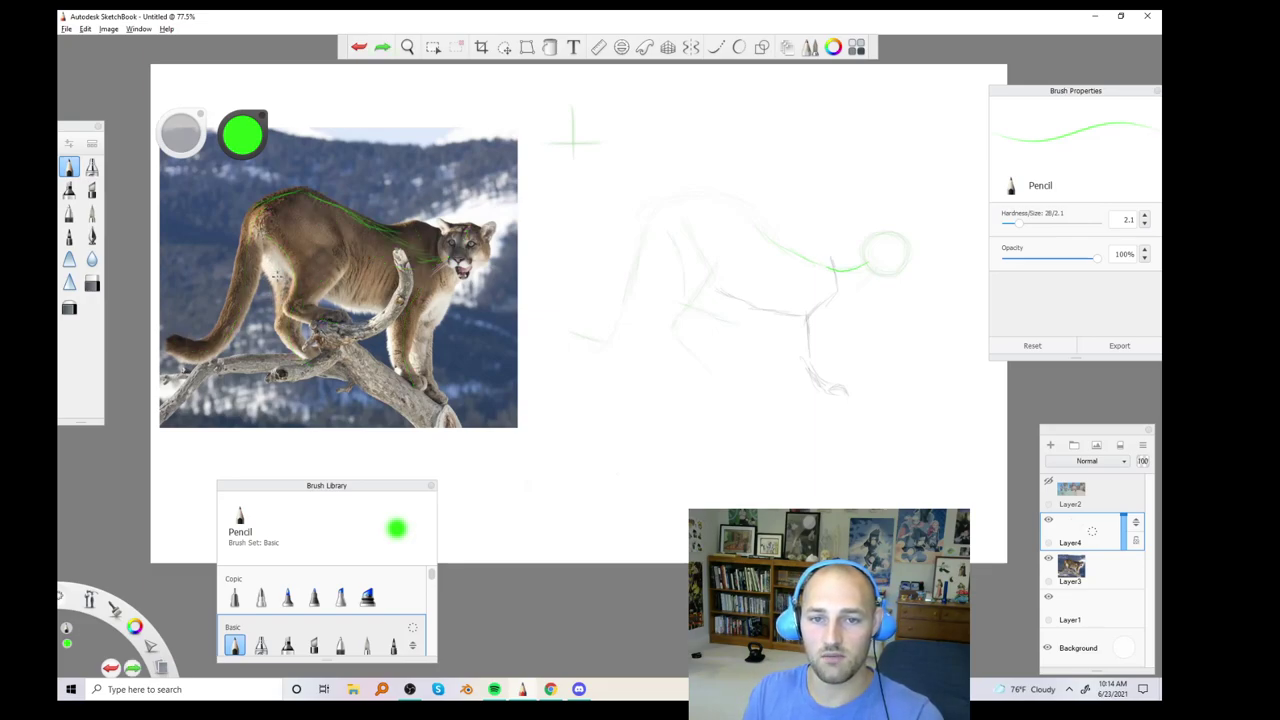
pyautogui.hotkey('ctrl', 'z')
pyautogui.press('e')
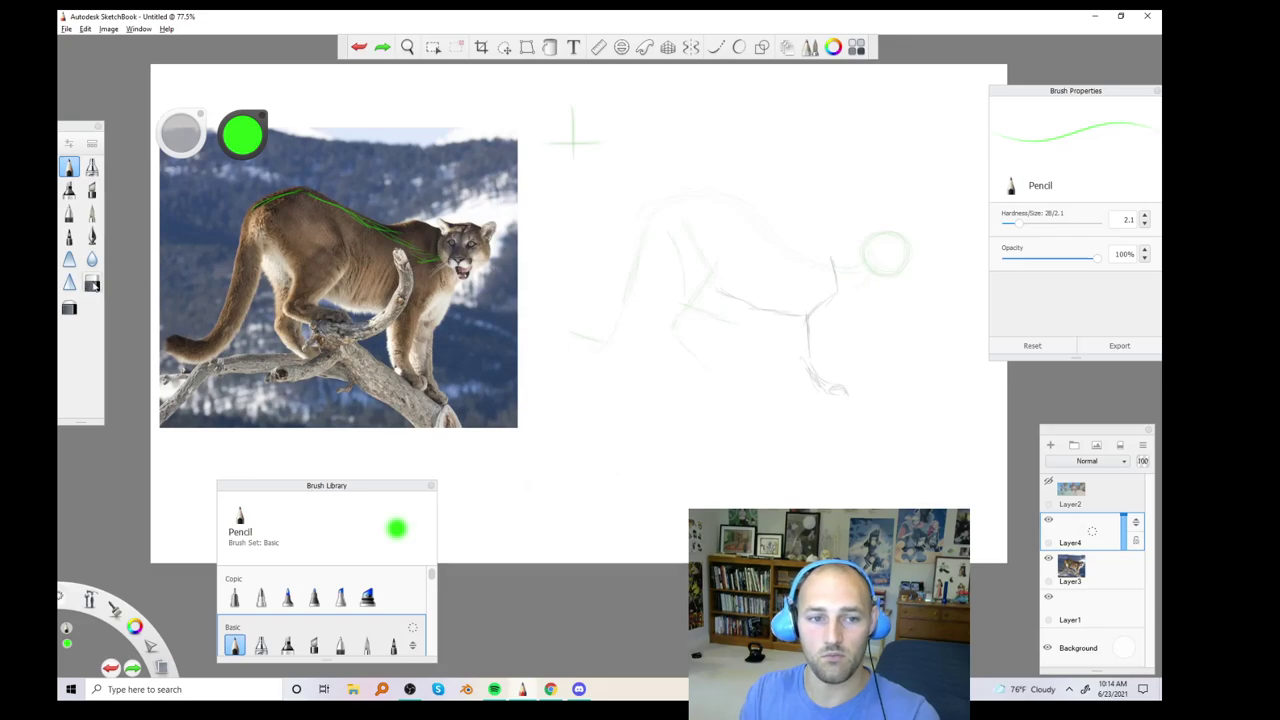
pyautogui.hotkey('ctrl', 'z')
# Remove the remaining green back tracing from the photo and set the Pencil colour to a near-black green
pyautogui.moveTo(258, 205); pyautogui.dragTo(292, 195)
pyautogui.moveTo(242, 135); pyautogui.dragTo(242, 150)
pyautogui.press('e')
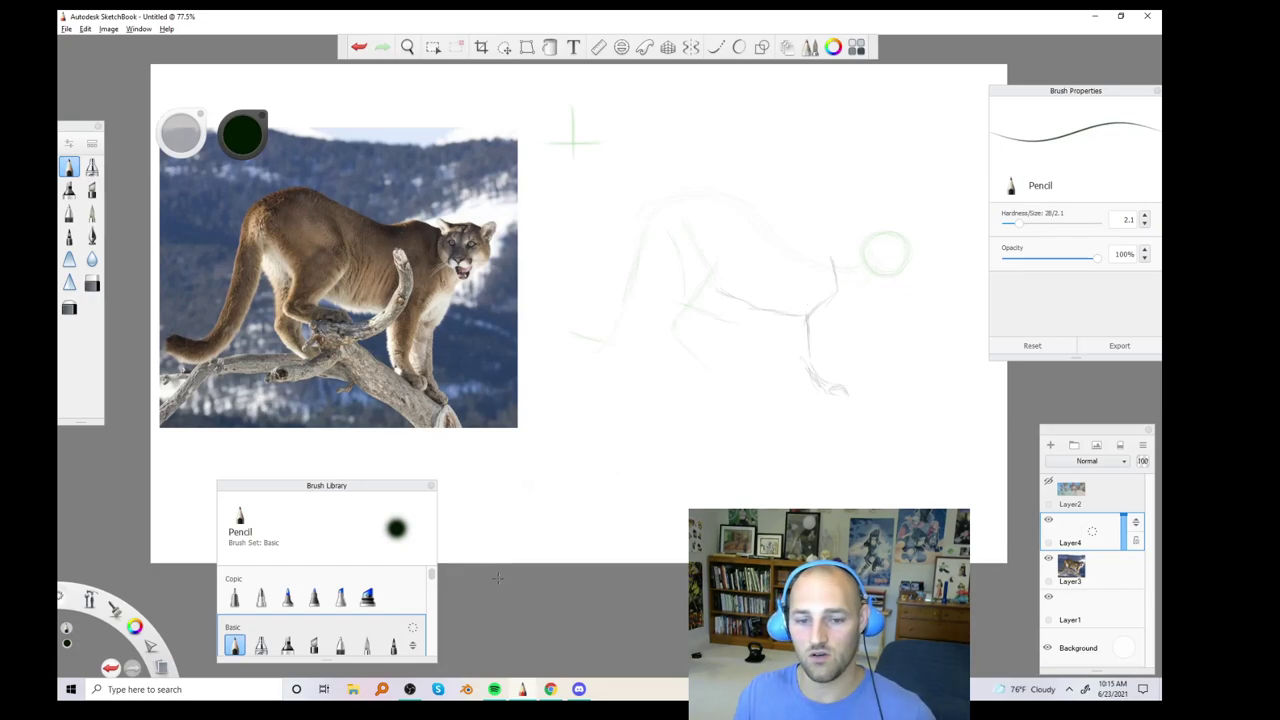
# Switch to Chrome and run a Google image search for "cat skeleton"
pyautogui.click(558, 690)
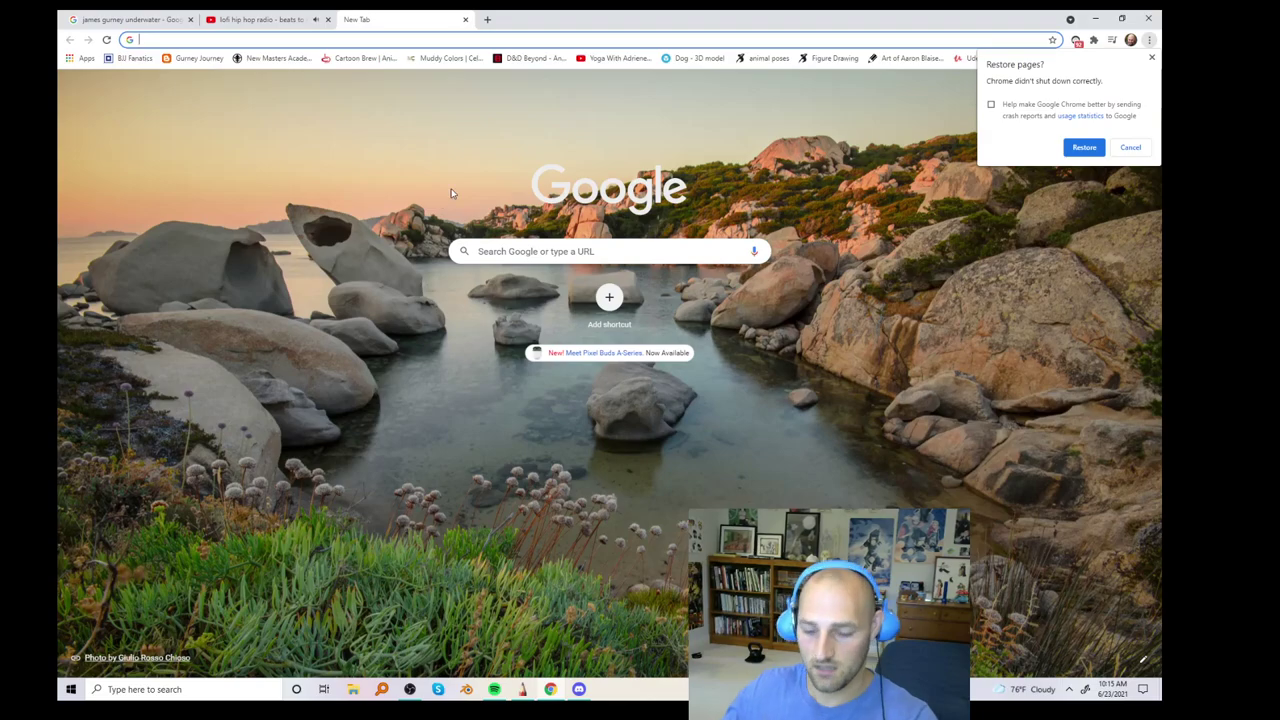
pyautogui.write('cat ')
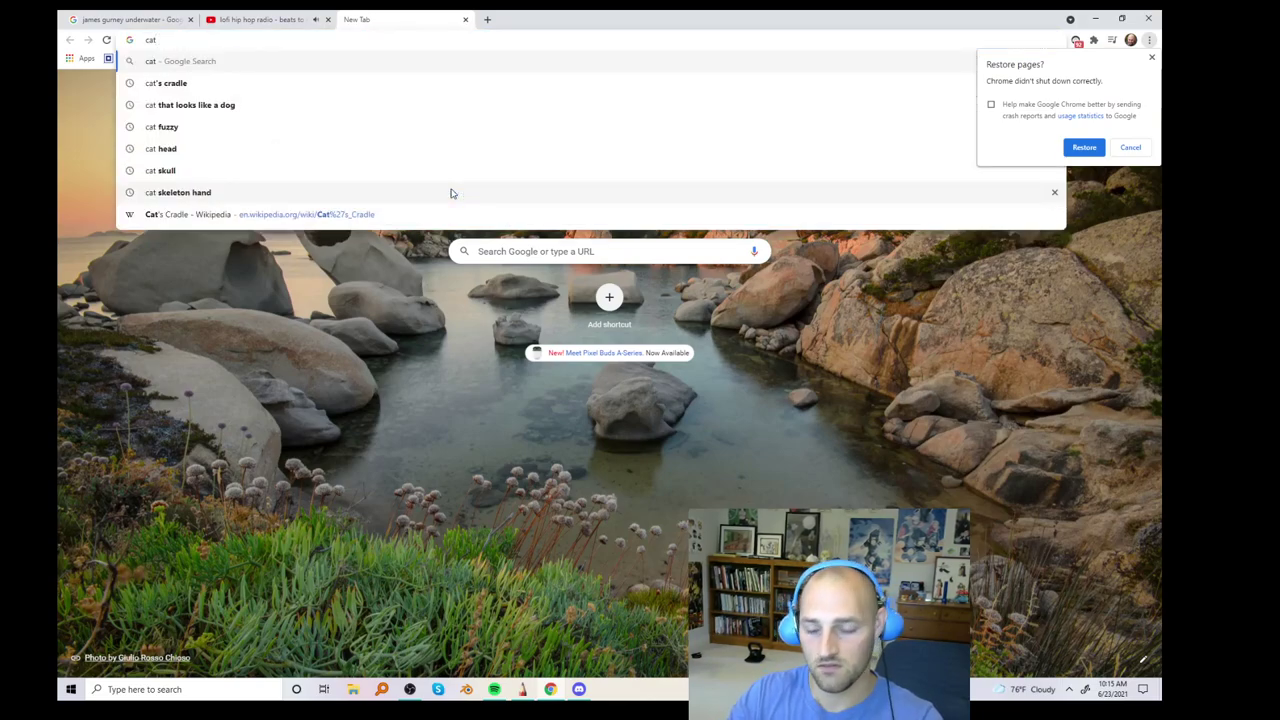
pyautogui.write('skeleton')
pyautogui.press('Return')
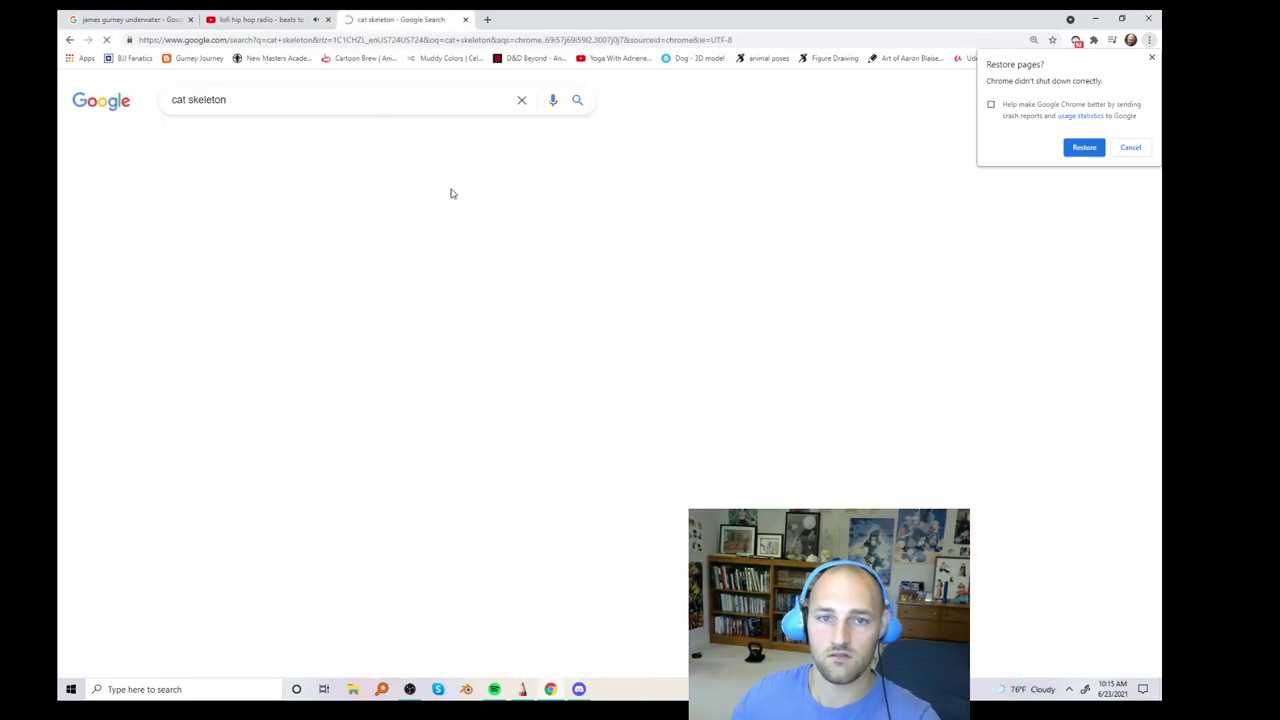
pyautogui.click(237, 138)
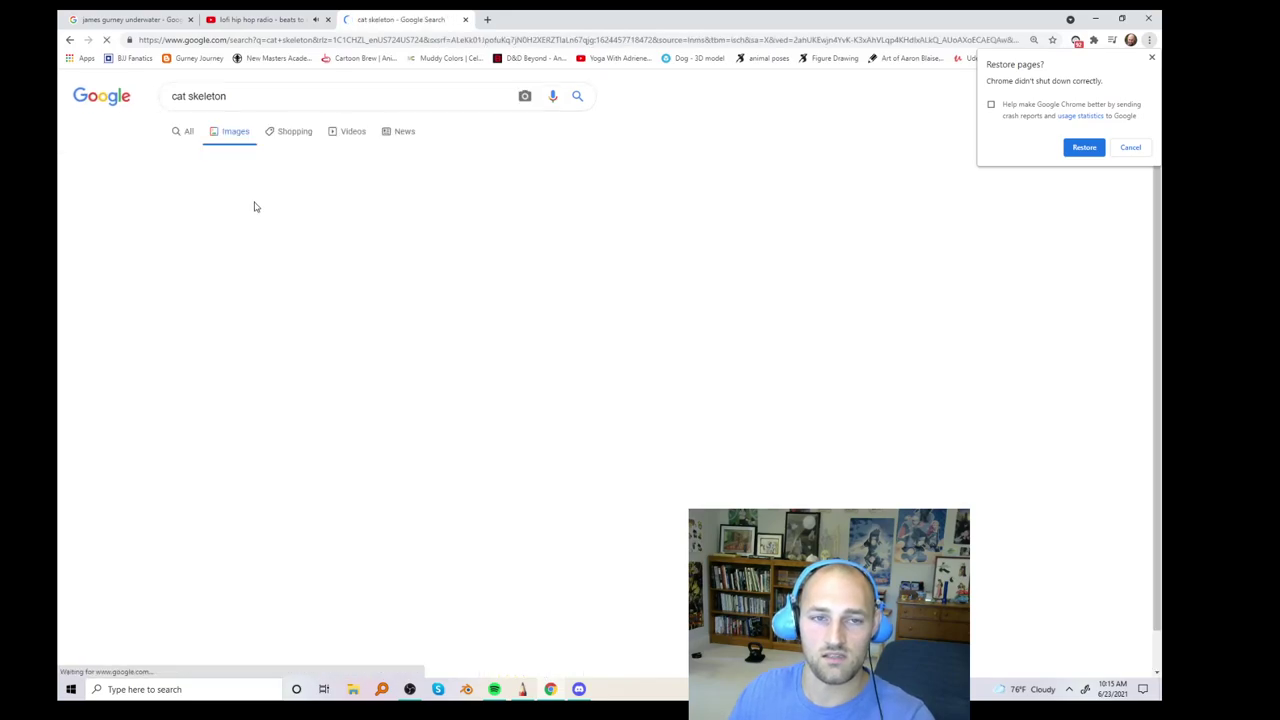
# Open the iStock photo of a walking cat skeleton on a black background from the image results and copy it
pyautogui.scroll(-1, 325, 465)
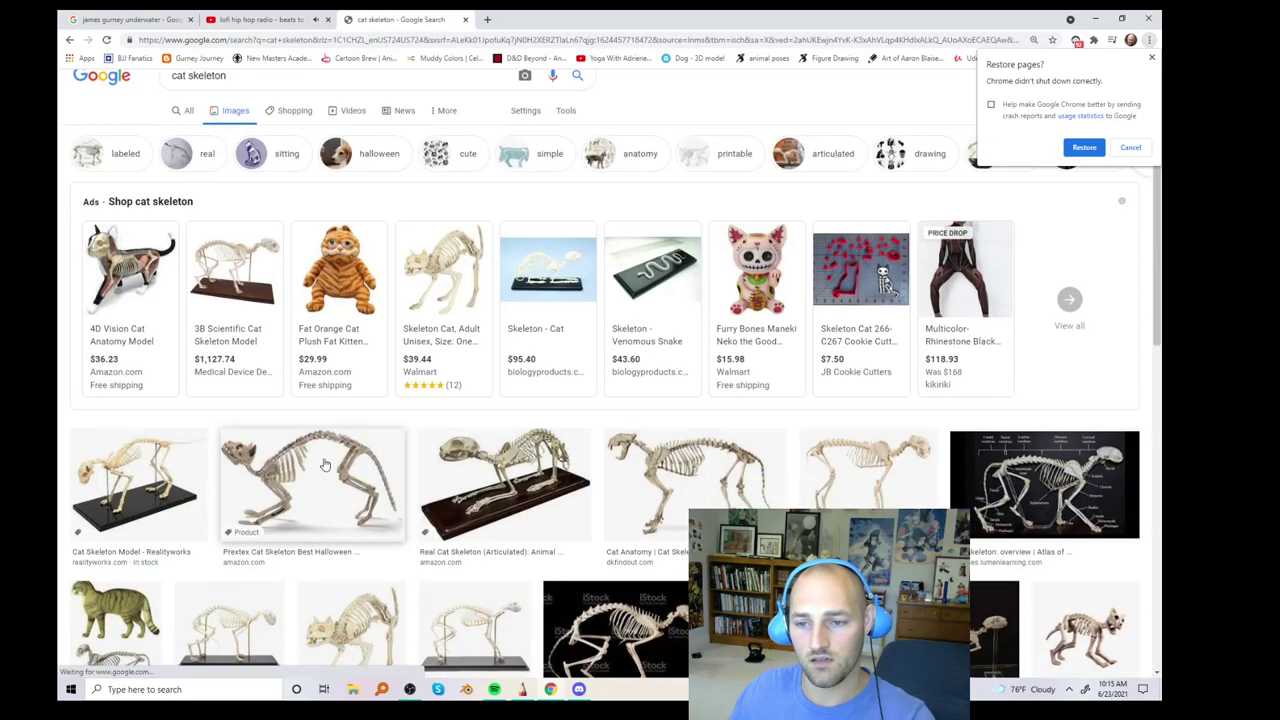
pyautogui.scroll(-1, 345, 455)
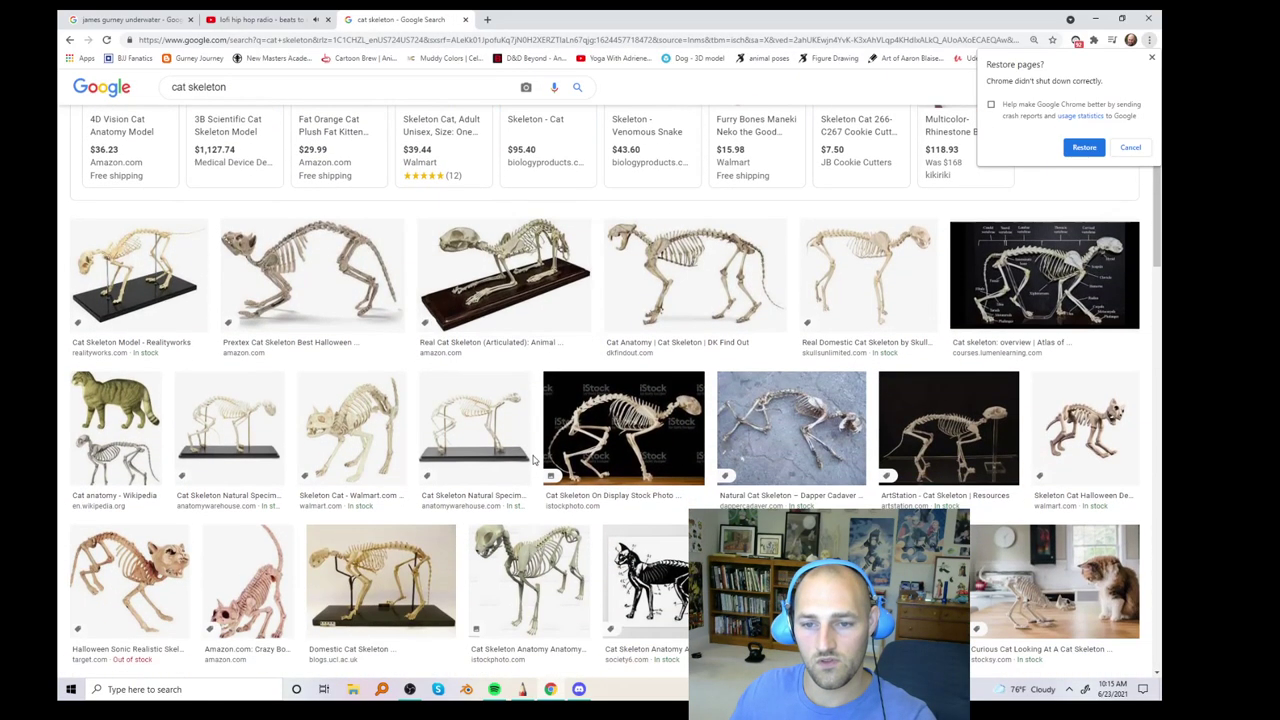
pyautogui.click(605, 437)
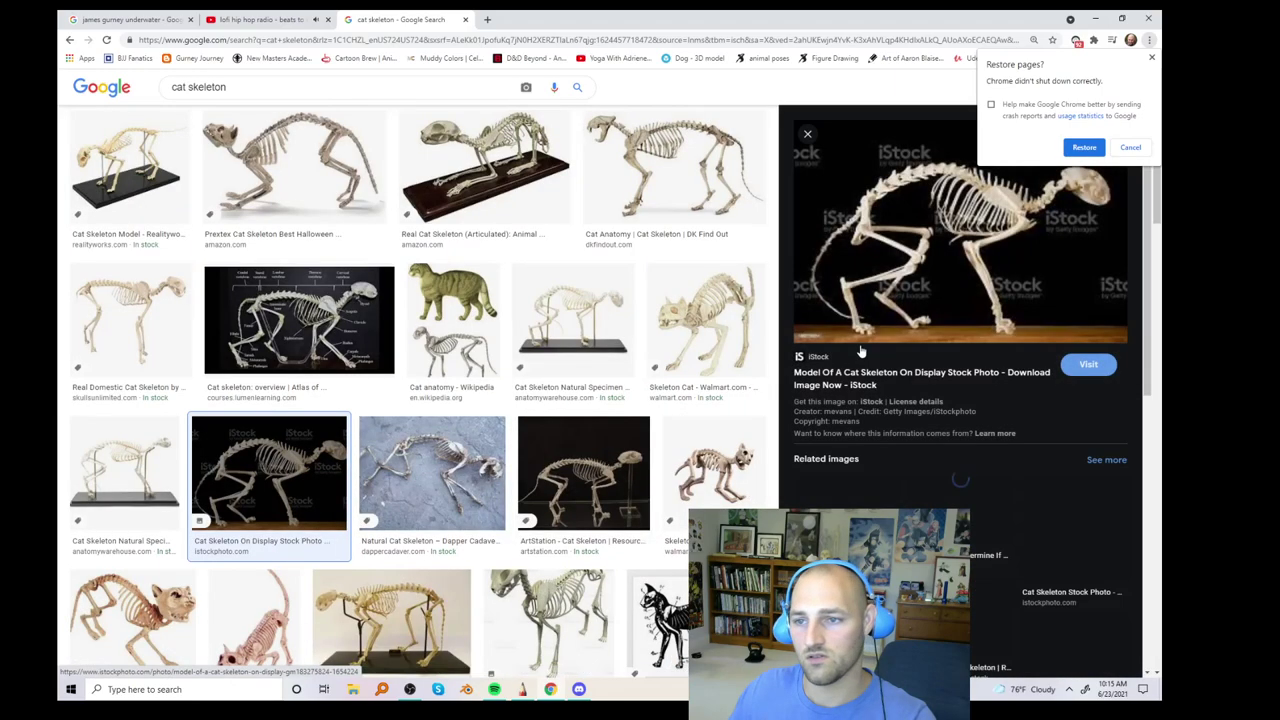
pyautogui.rightClick(925, 262)
pyautogui.click(960, 405)
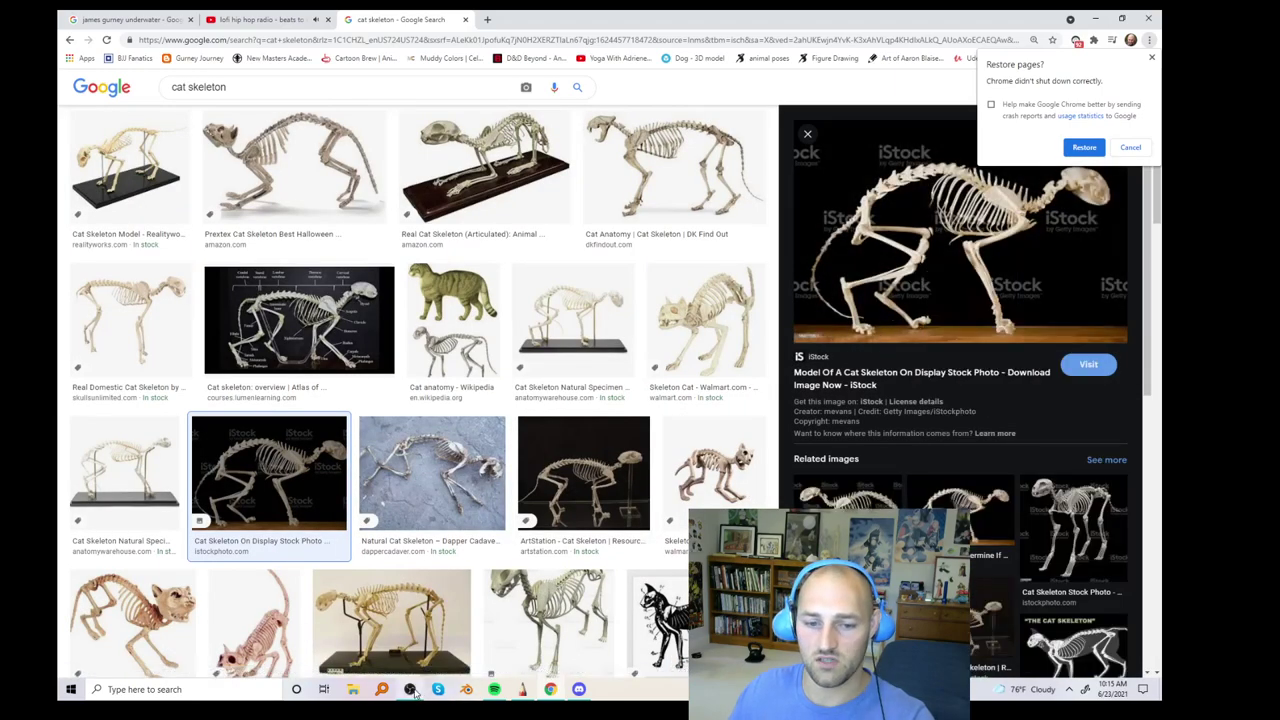
# Return to SketchBook, paste the cat skeleton image just below the cougar photo, and make Layer4 the active layer
pyautogui.click(410, 690)
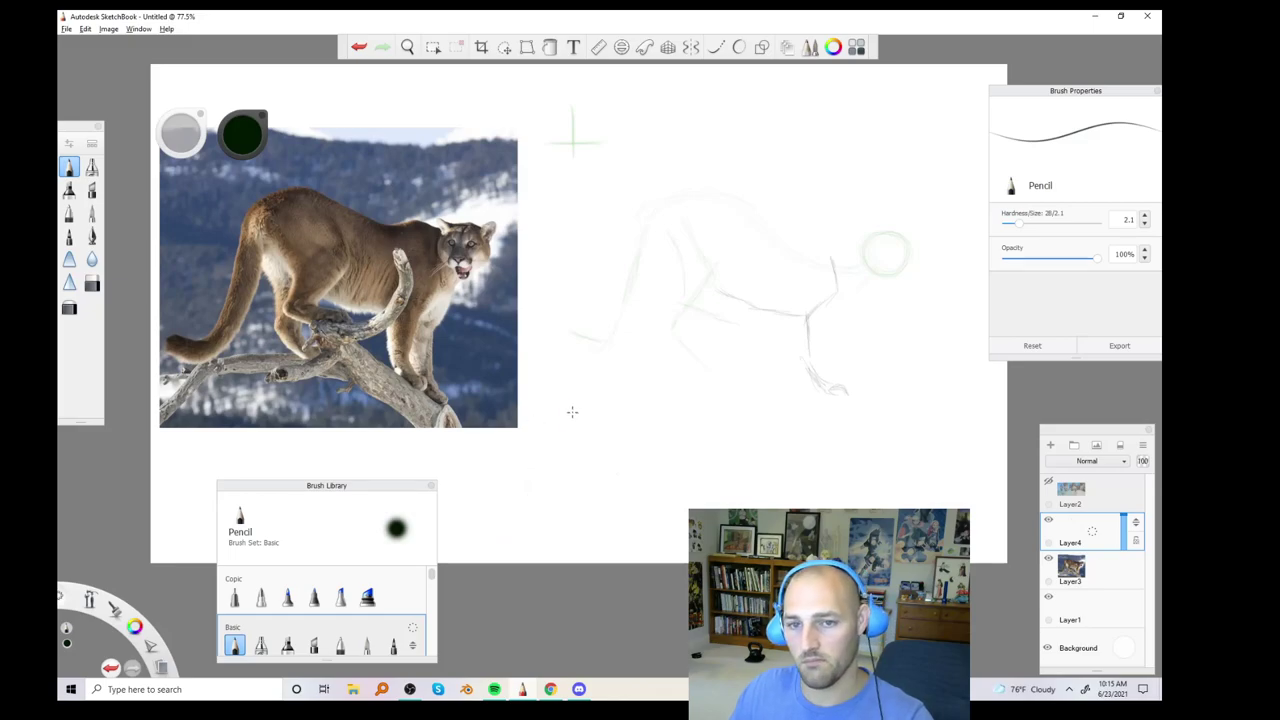
pyautogui.hotkey('ctrl', 'v')
pyautogui.moveTo(652, 273)
pyautogui.mouseDown()
pyautogui.moveTo(598, 275)
pyautogui.moveTo(615, 329)
pyautogui.moveTo(592, 455)
pyautogui.moveTo(362, 455)
pyautogui.moveTo(341, 176)
pyautogui.moveTo(498, 88)
pyautogui.moveTo(726, 82)
pyautogui.moveTo(693, 378)
pyautogui.moveTo(630, 456)
pyautogui.moveTo(574, 443)
pyautogui.mouseUp()
pyautogui.click(600, 452)
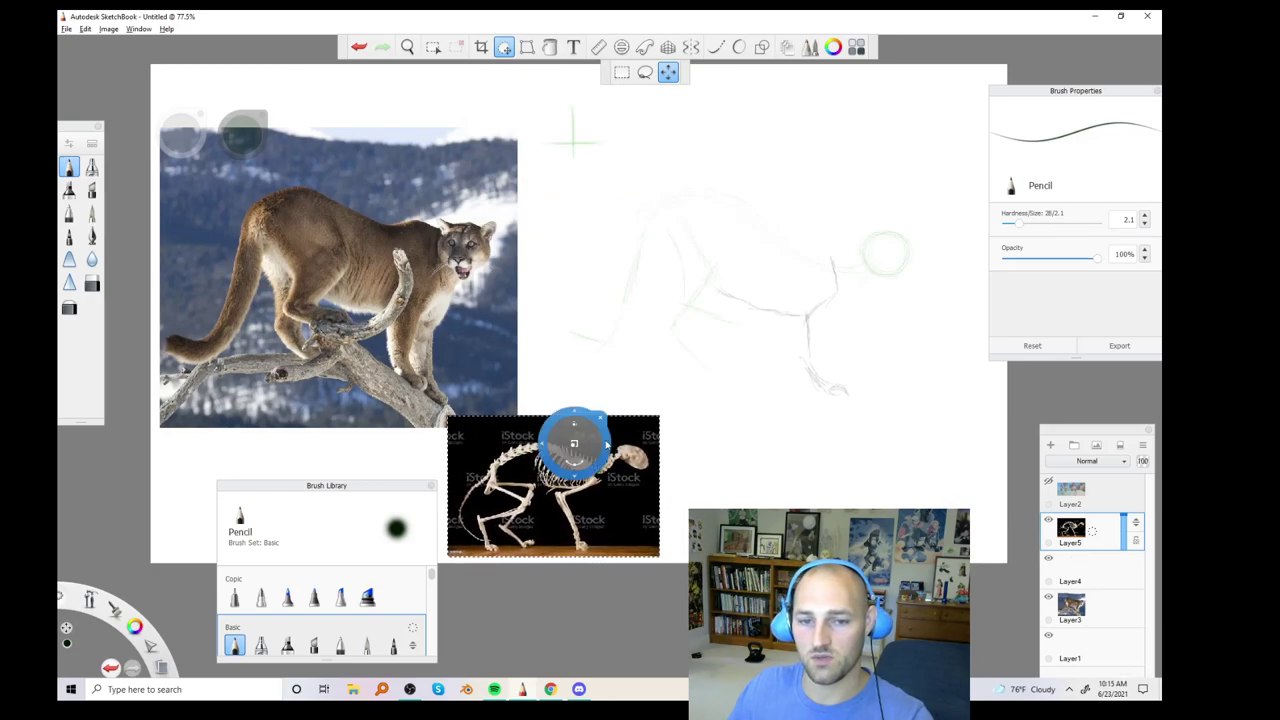
pyautogui.press('Escape')
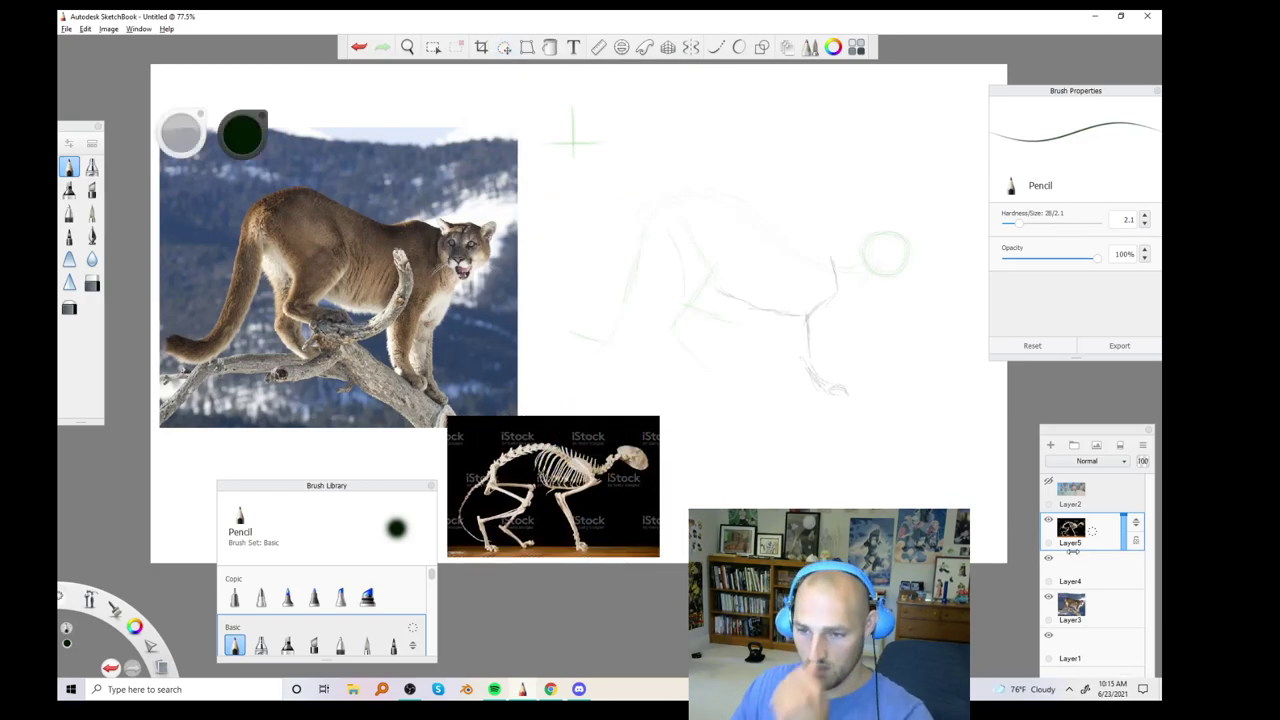
pyautogui.click(1097, 578)
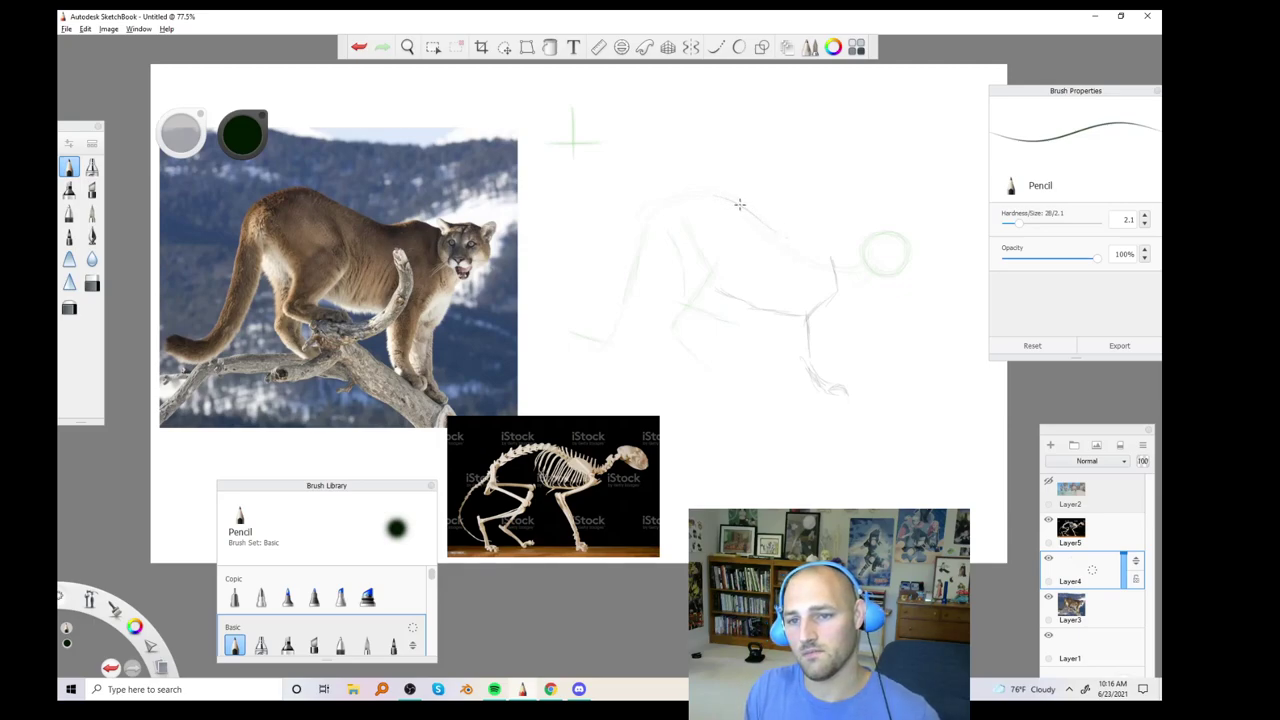
# Try to draw the cougar's back as one straight line with the Line tool, and undo it
pyautogui.click(717, 50)
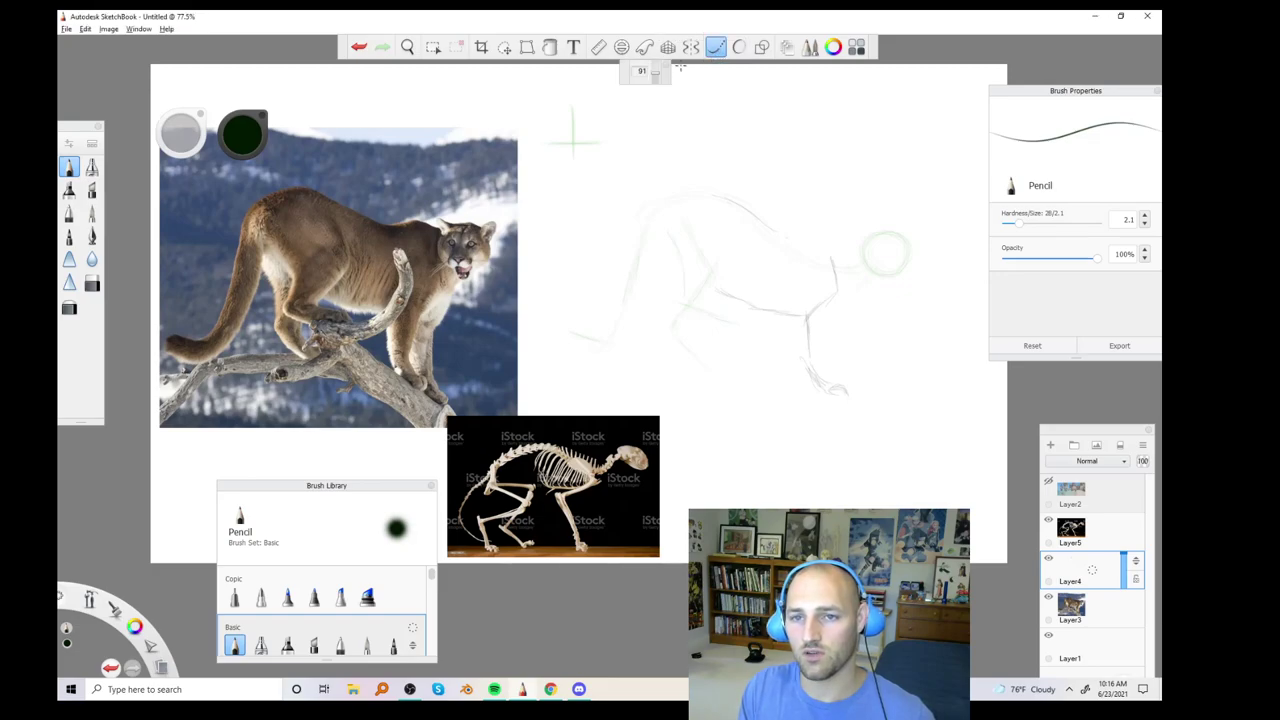
pyautogui.click(760, 50)
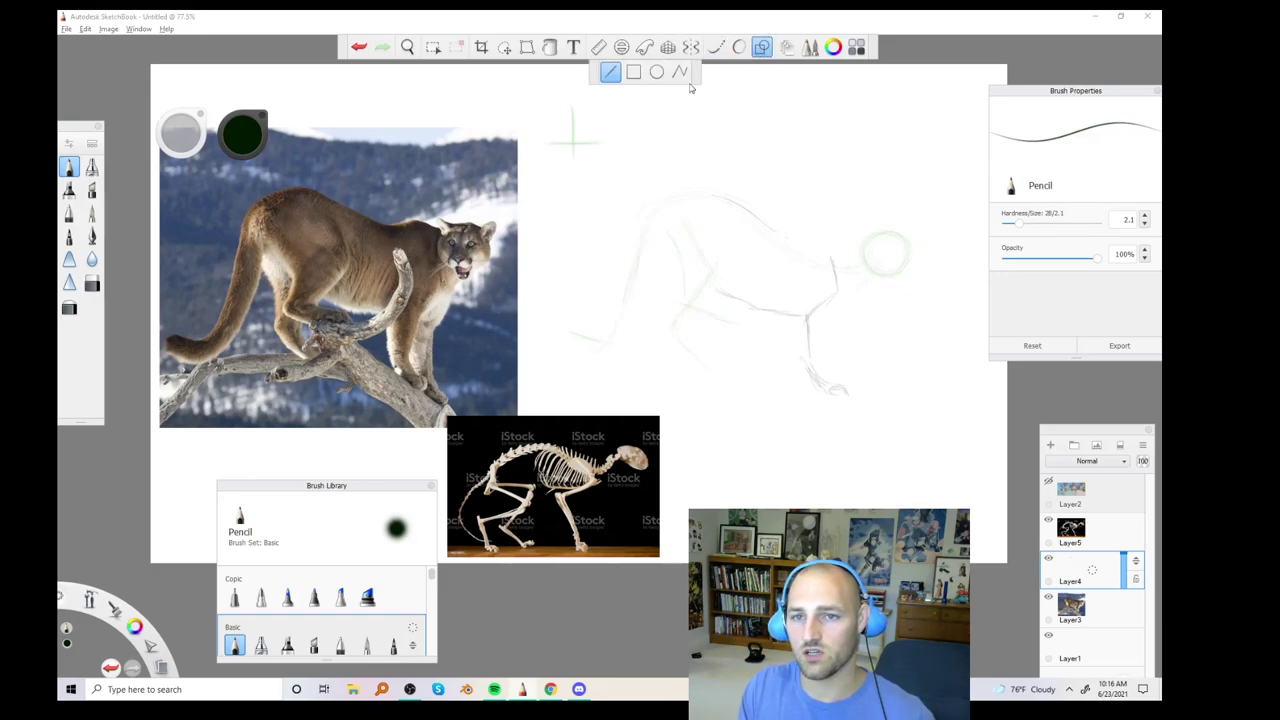
pyautogui.moveTo(714, 195); pyautogui.dragTo(823, 257)
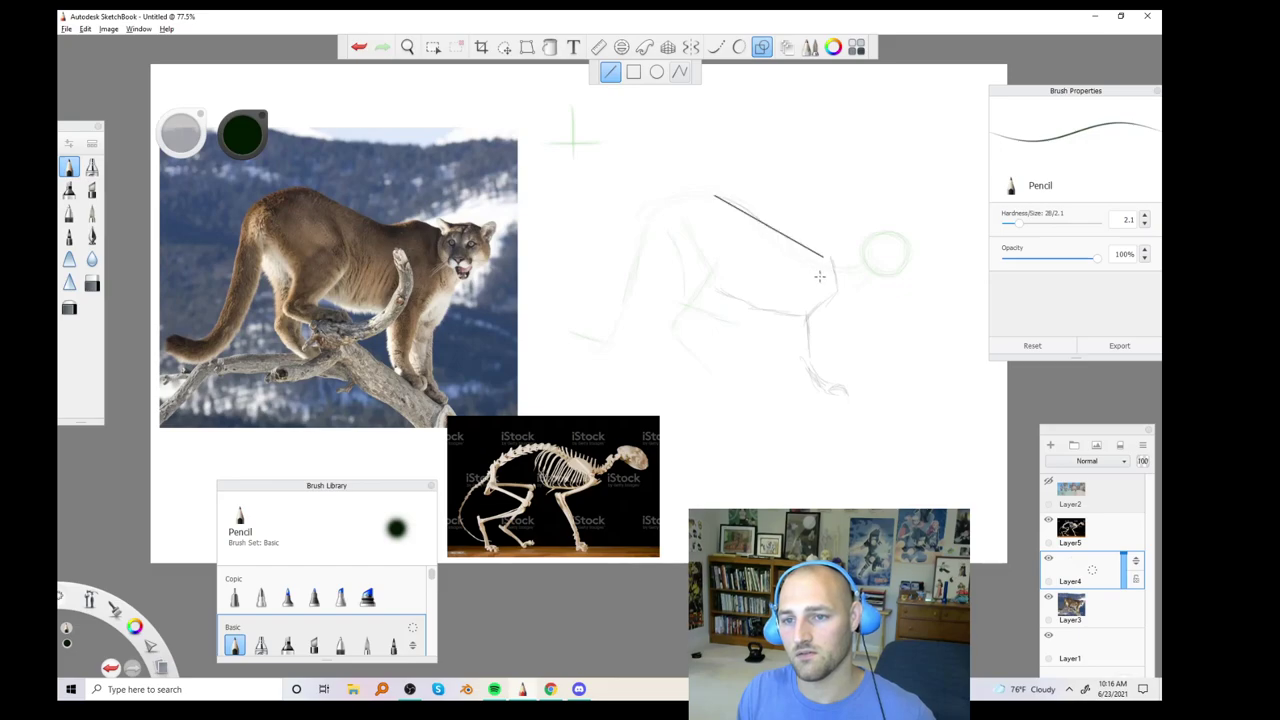
pyautogui.hotkey('ctrl', 'z')
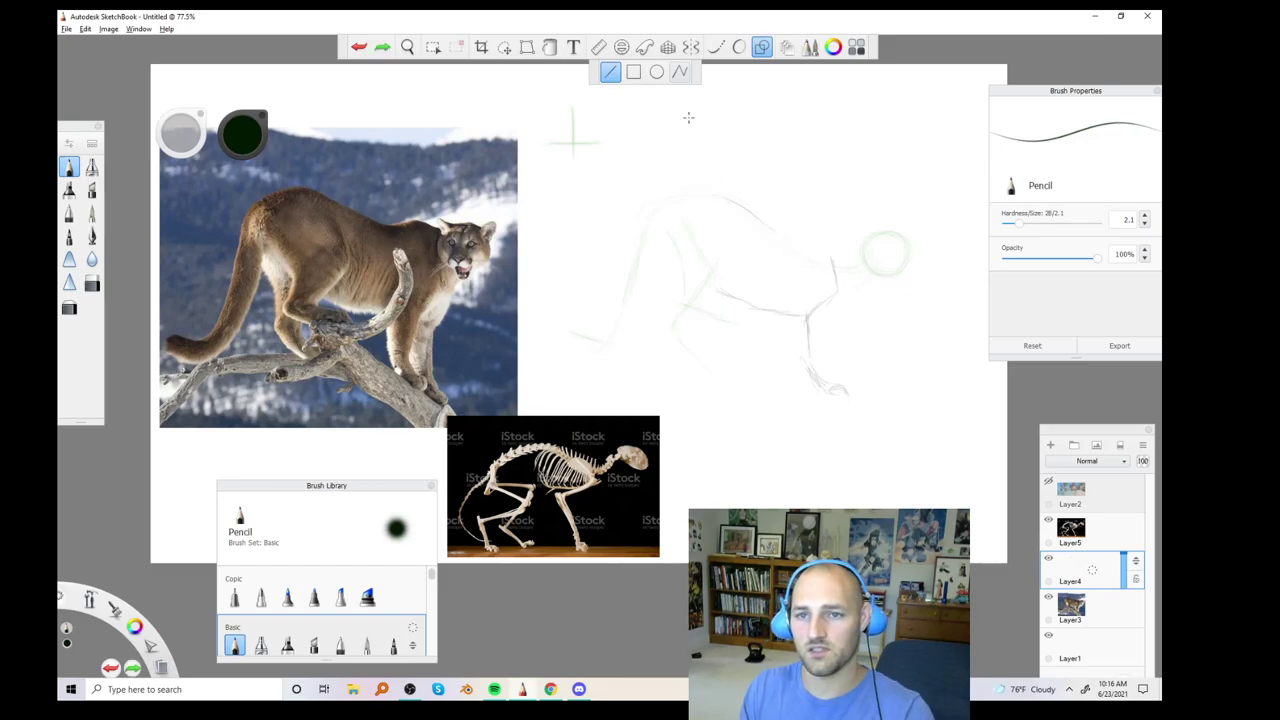
pyautogui.click(717, 48)
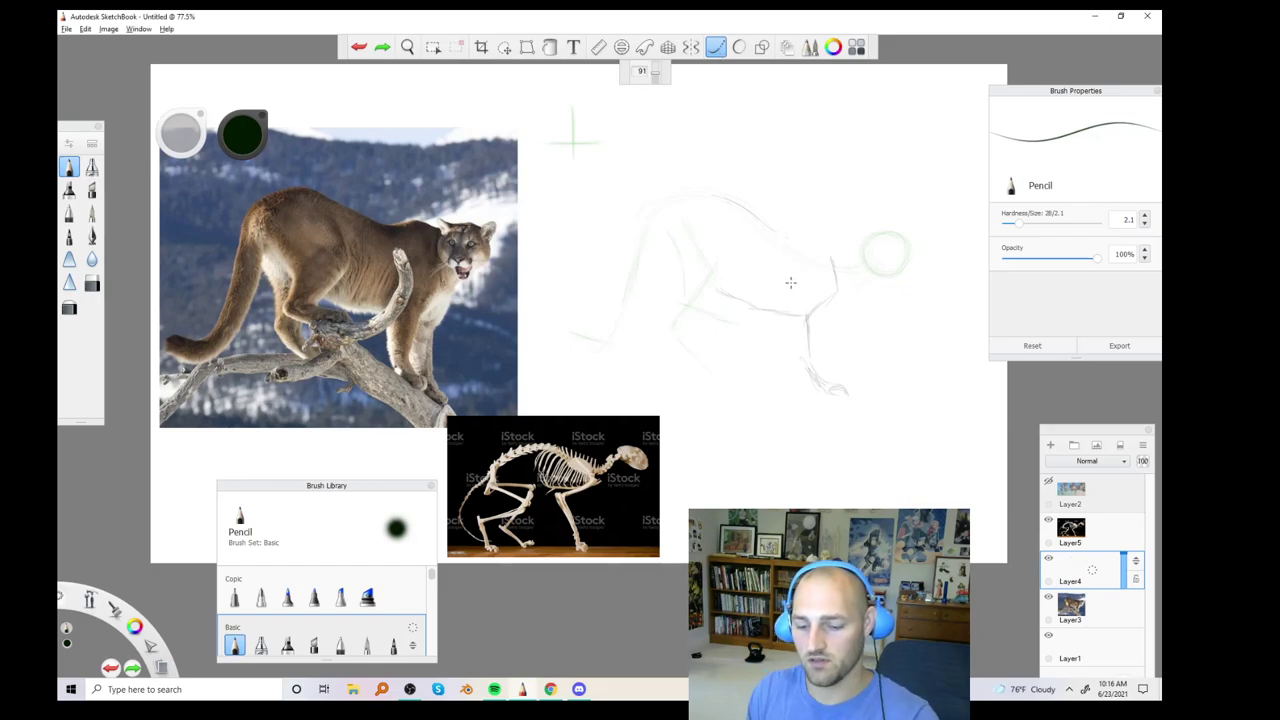
# Darken the sketch's back line down to the shoulders and add a small shoulder-blade arc with the near-black Pencil
pyautogui.click(407, 47)
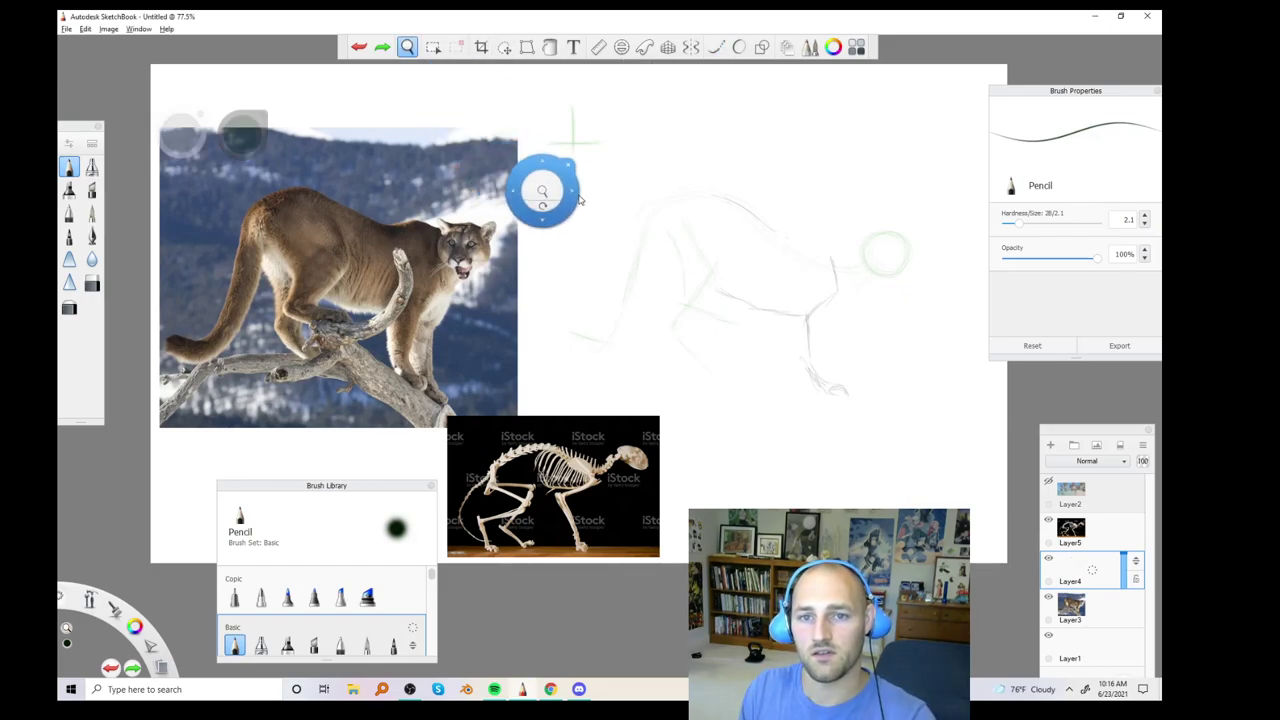
pyautogui.moveTo(542, 206); pyautogui.dragTo(542, 206)
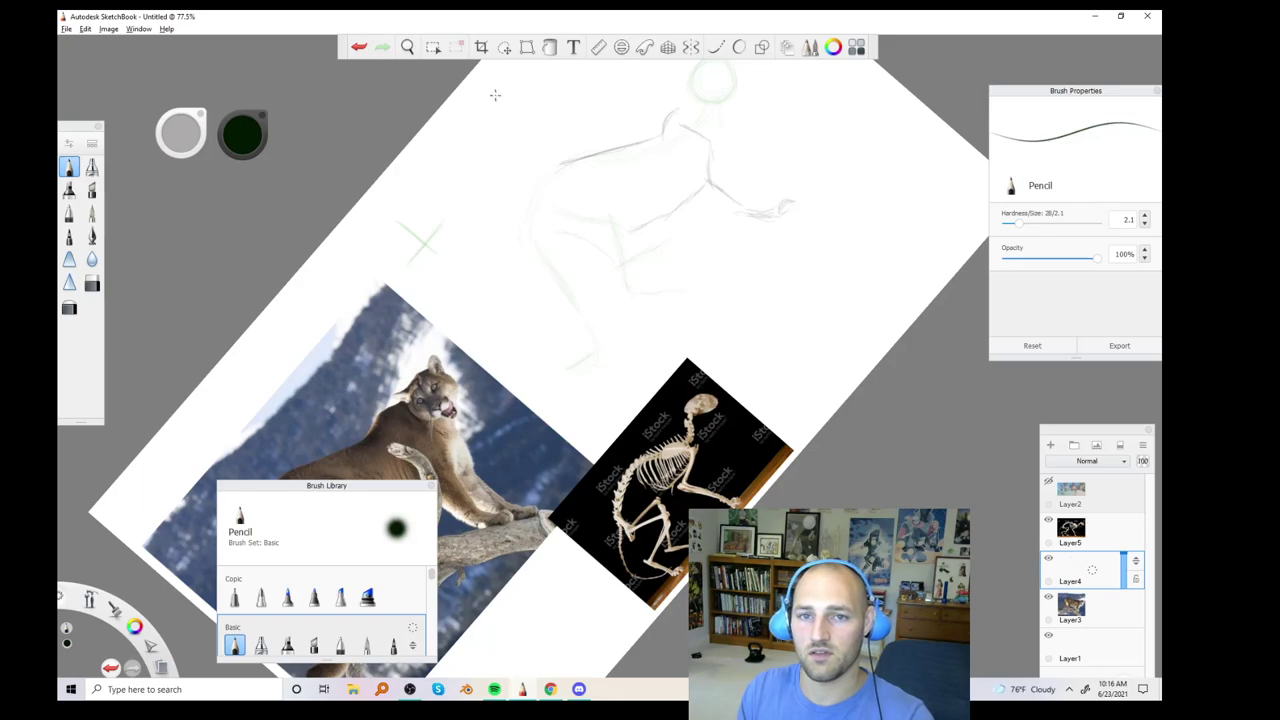
pyautogui.click(407, 47)
pyautogui.moveTo(460, 88); pyautogui.dragTo(441, 104)
pyautogui.click(643, 191)
# Sketch the shoulder hump leading towards the head circle, and add the chest line above the front leg
pyautogui.click(407, 47)
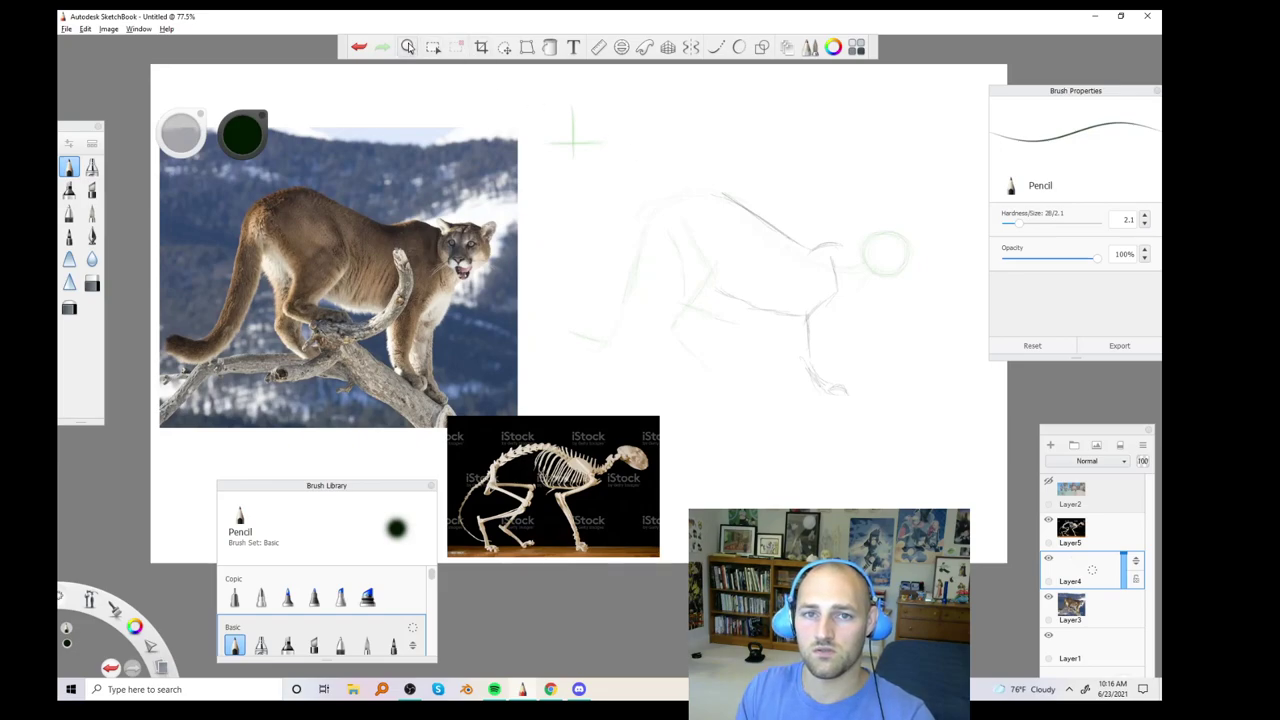
pyautogui.moveTo(448, 88); pyautogui.dragTo(479, 91)
pyautogui.click(558, 190)
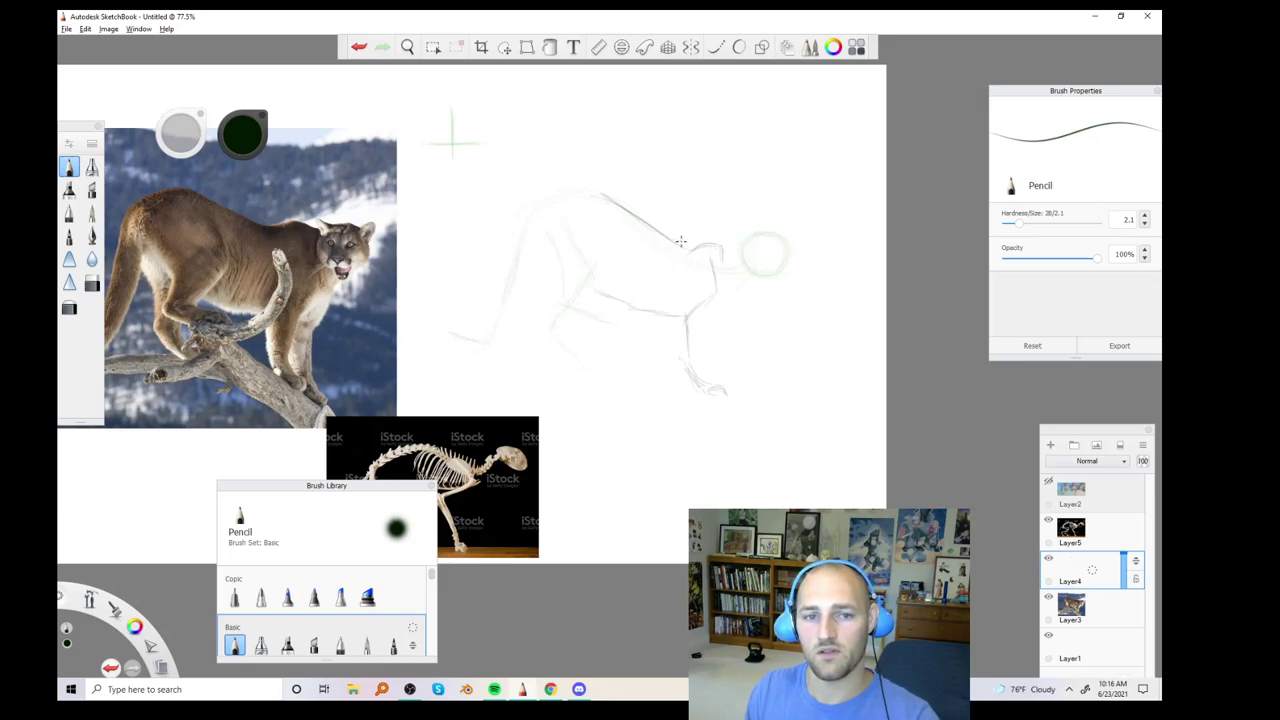
pyautogui.moveTo(683, 238); pyautogui.dragTo(715, 238)
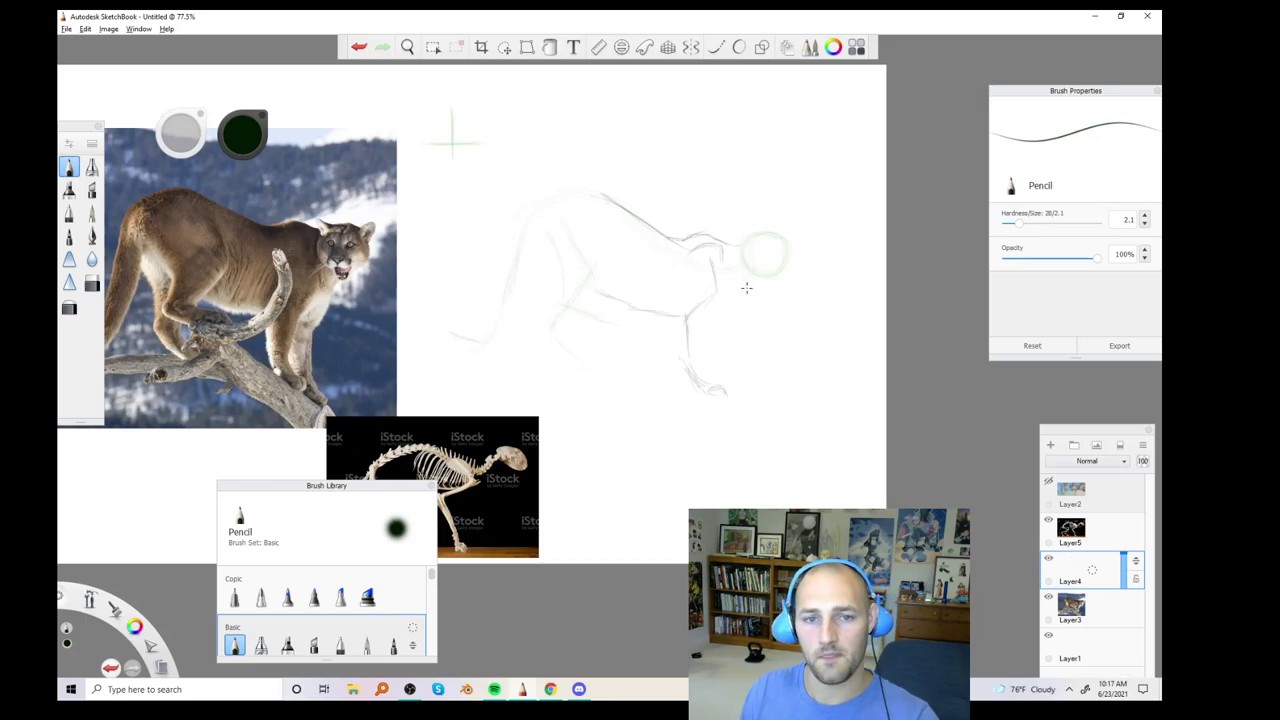
pyautogui.moveTo(742, 294); pyautogui.dragTo(738, 306)
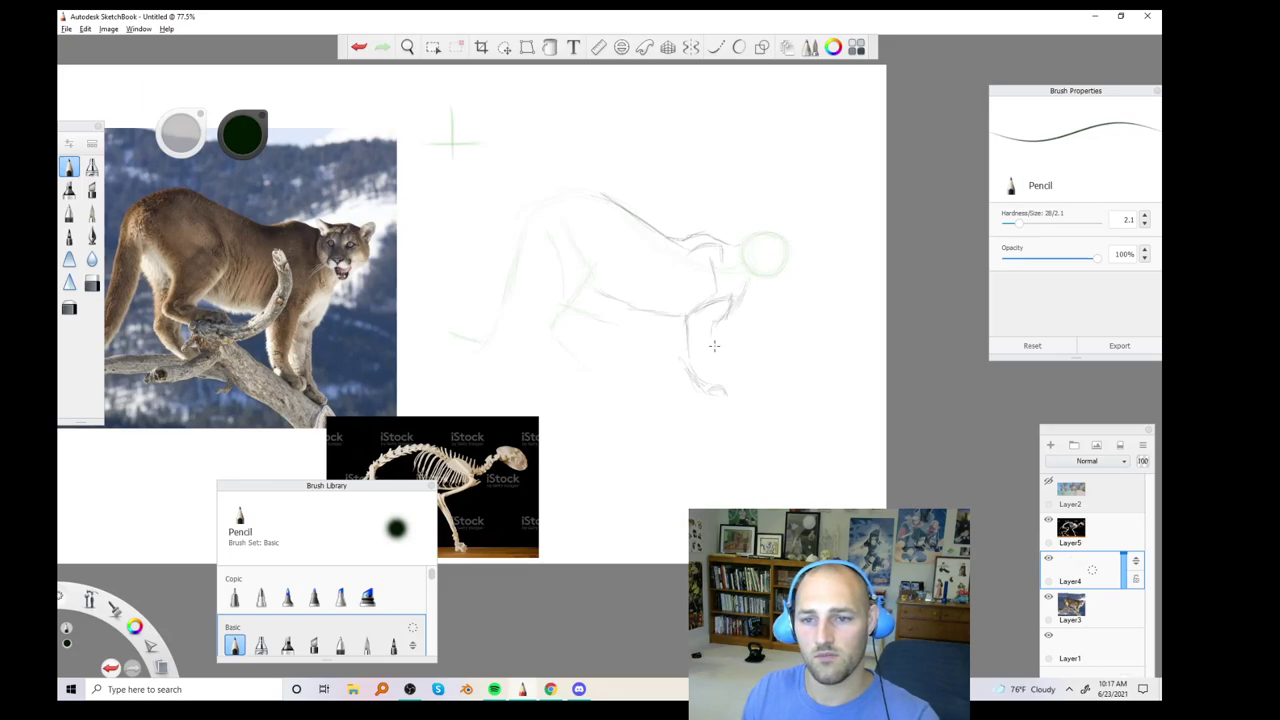
# Draw the front edge of the front leg down to the paw and outline the first toe, discarding stray trial strokes
pyautogui.moveTo(710, 322)
pyautogui.mouseDown()
pyautogui.moveTo(717, 372)
pyautogui.moveTo(747, 399)
pyautogui.mouseUp()
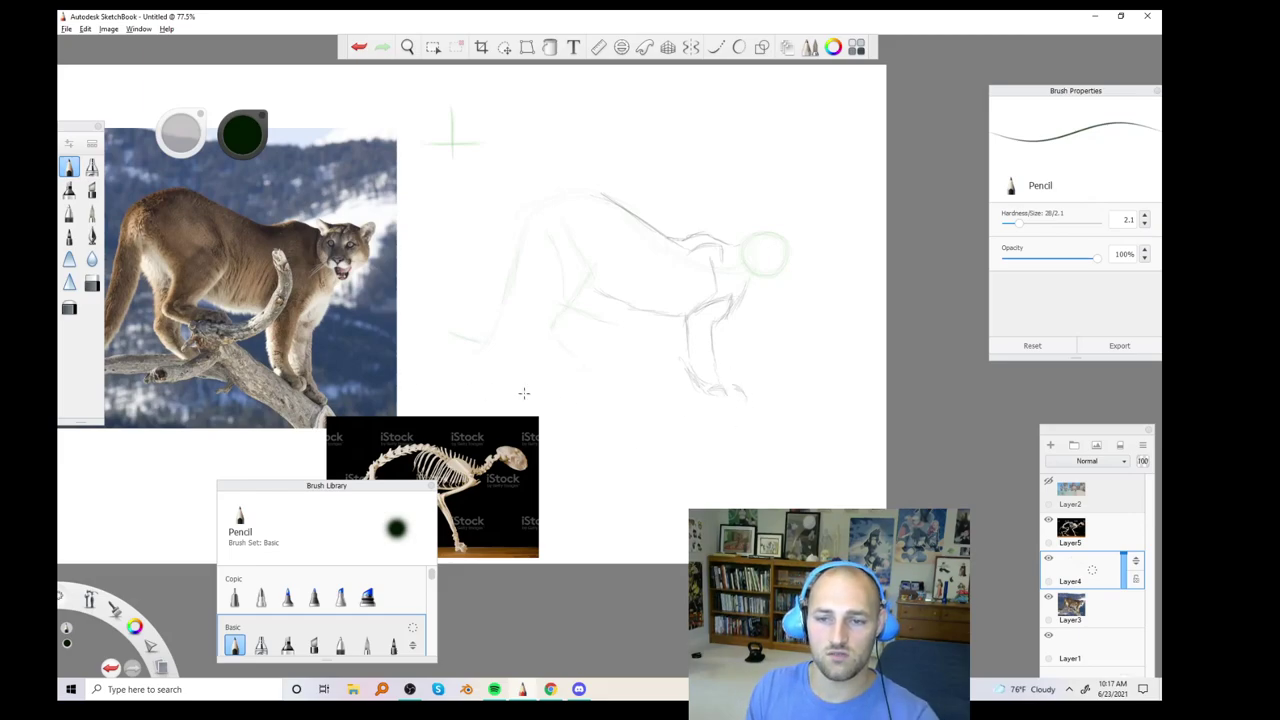
pyautogui.hotkey('ctrl', 'z')
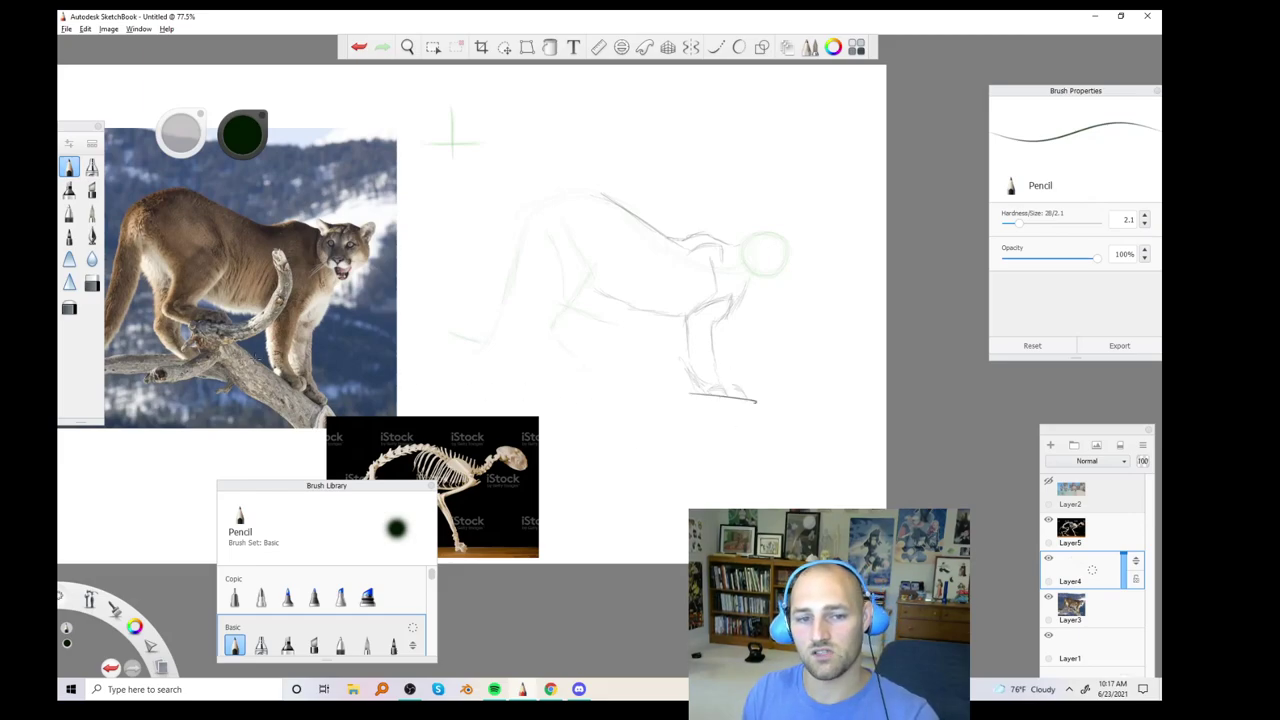
pyautogui.moveTo(695, 390); pyautogui.dragTo(729, 398)
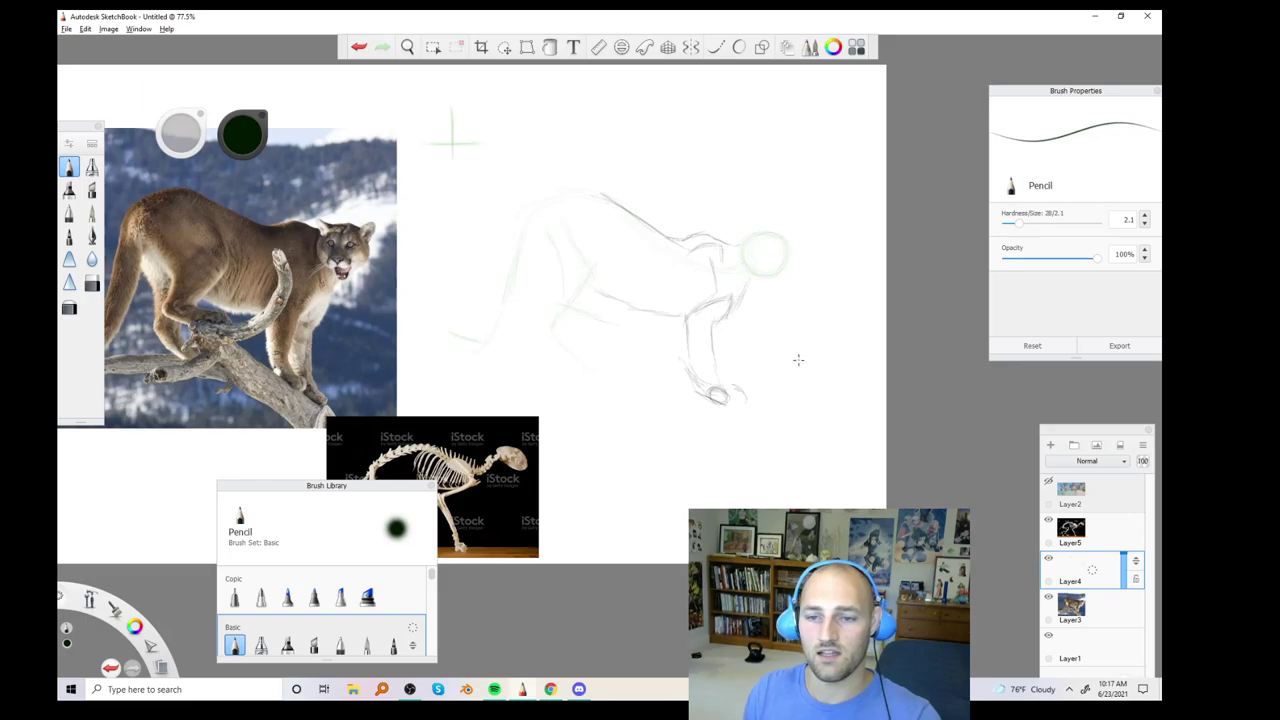
pyautogui.hotkey('ctrl', 'z')
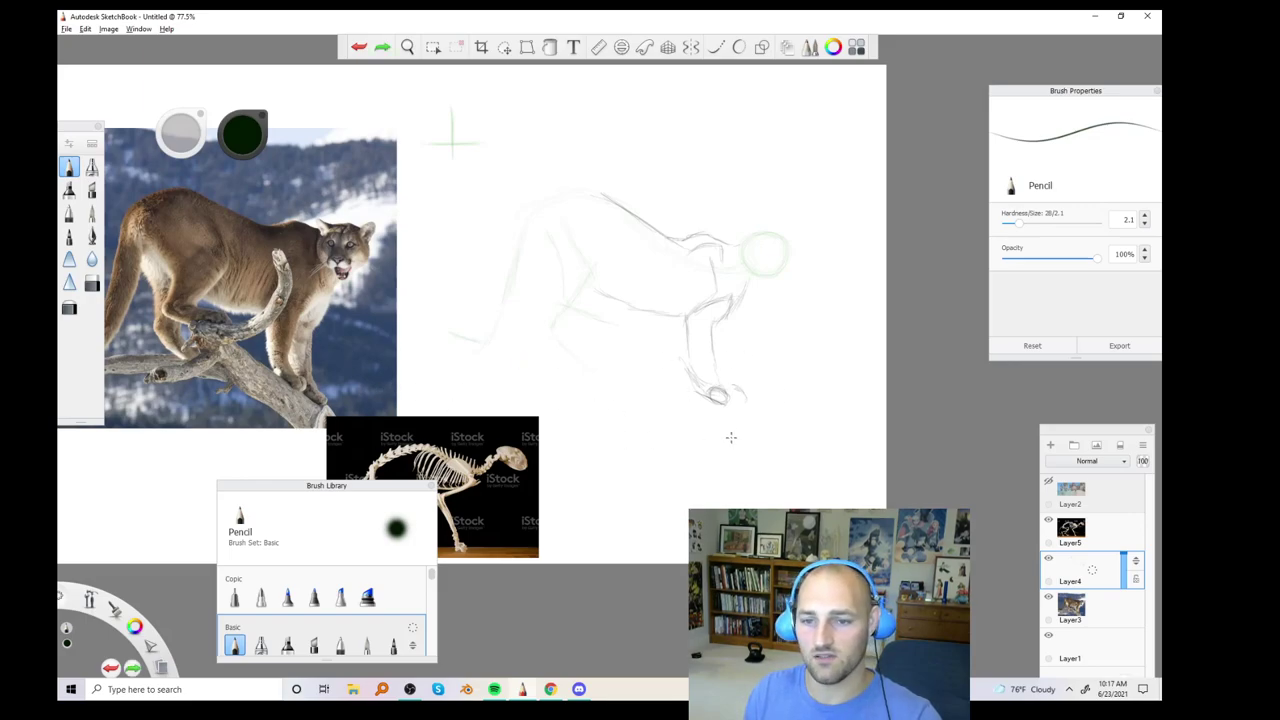
# Finish the front paw's toes, outline the nearer front leg and its paw, and erase the overlapping lines with the Hard Eraser
pyautogui.moveTo(728, 404); pyautogui.dragTo(741, 408)
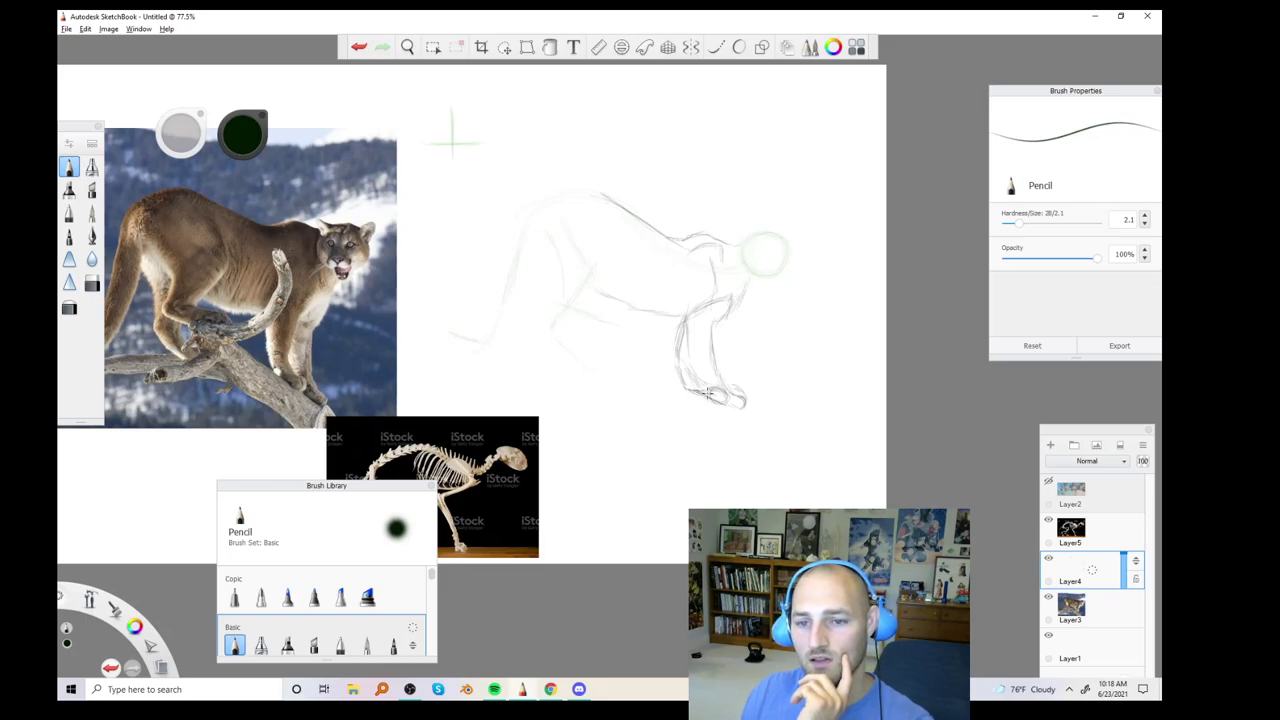
pyautogui.moveTo(706, 392); pyautogui.dragTo(690, 380)
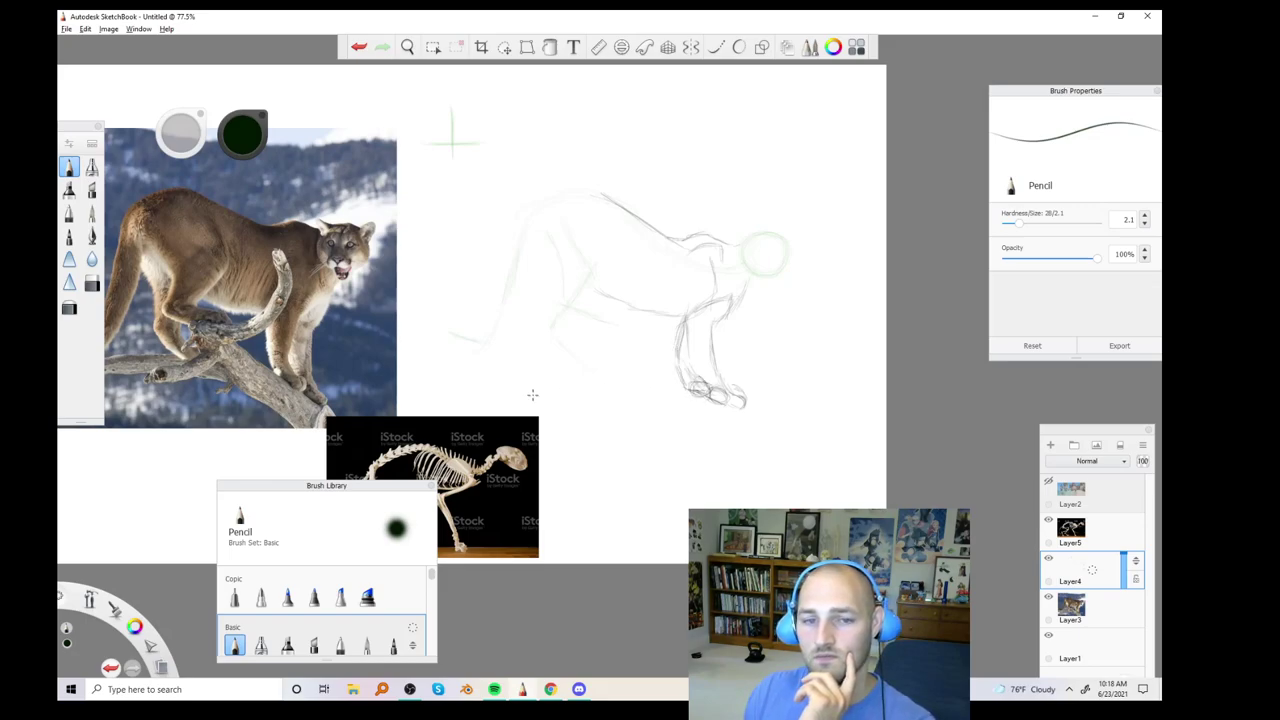
pyautogui.click(91, 284)
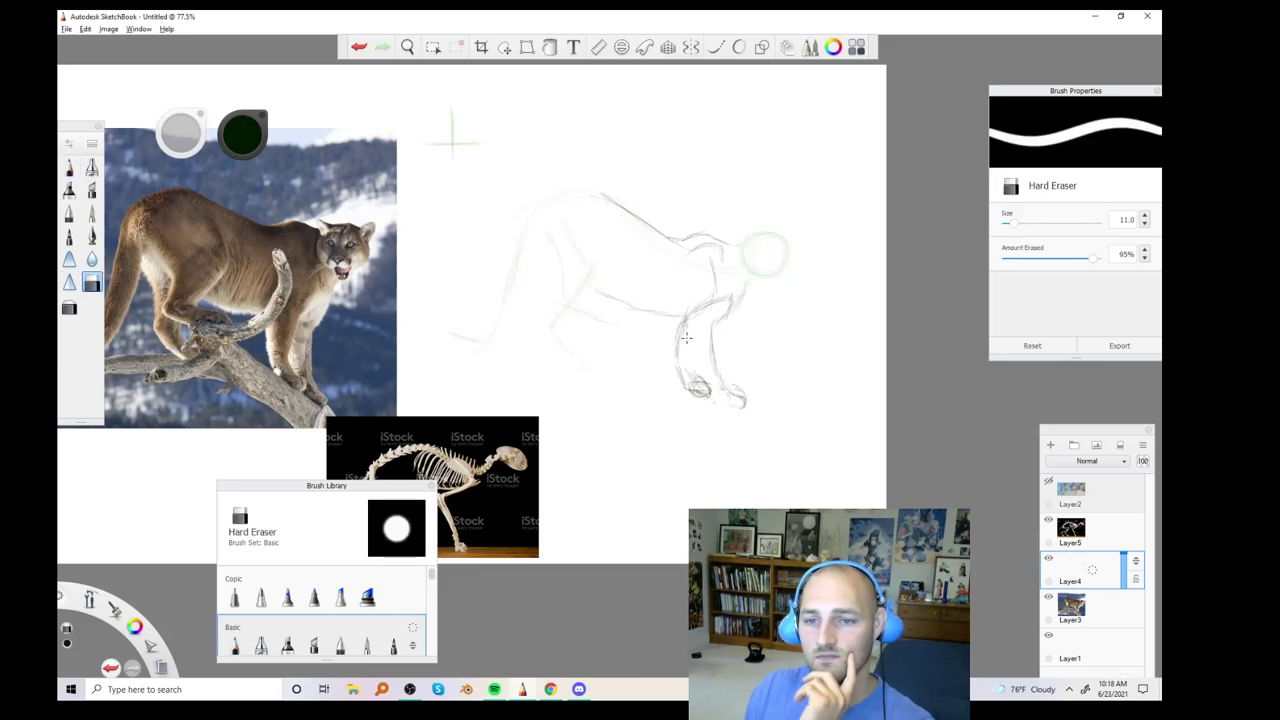
# Sketch the bent hind leg and its foot with the Pencil, and round off the rump up to the back line
pyautogui.click(69, 167)
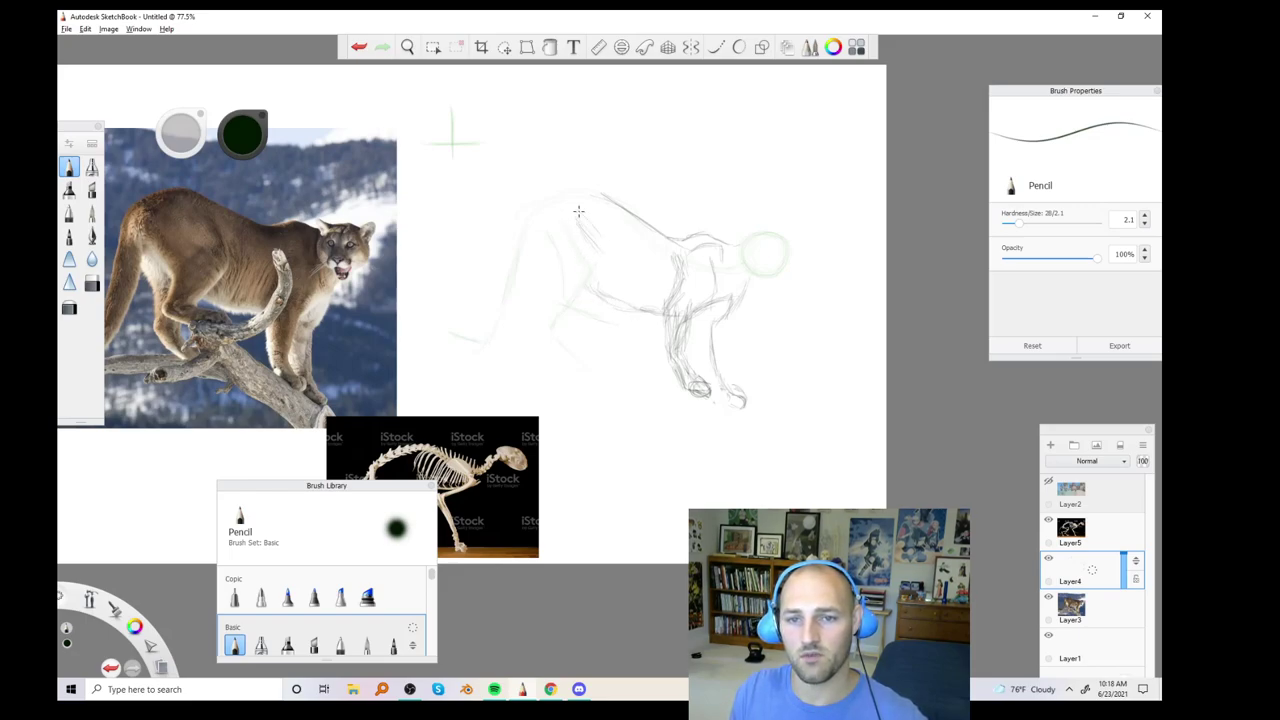
pyautogui.moveTo(585, 211); pyautogui.dragTo(613, 252)
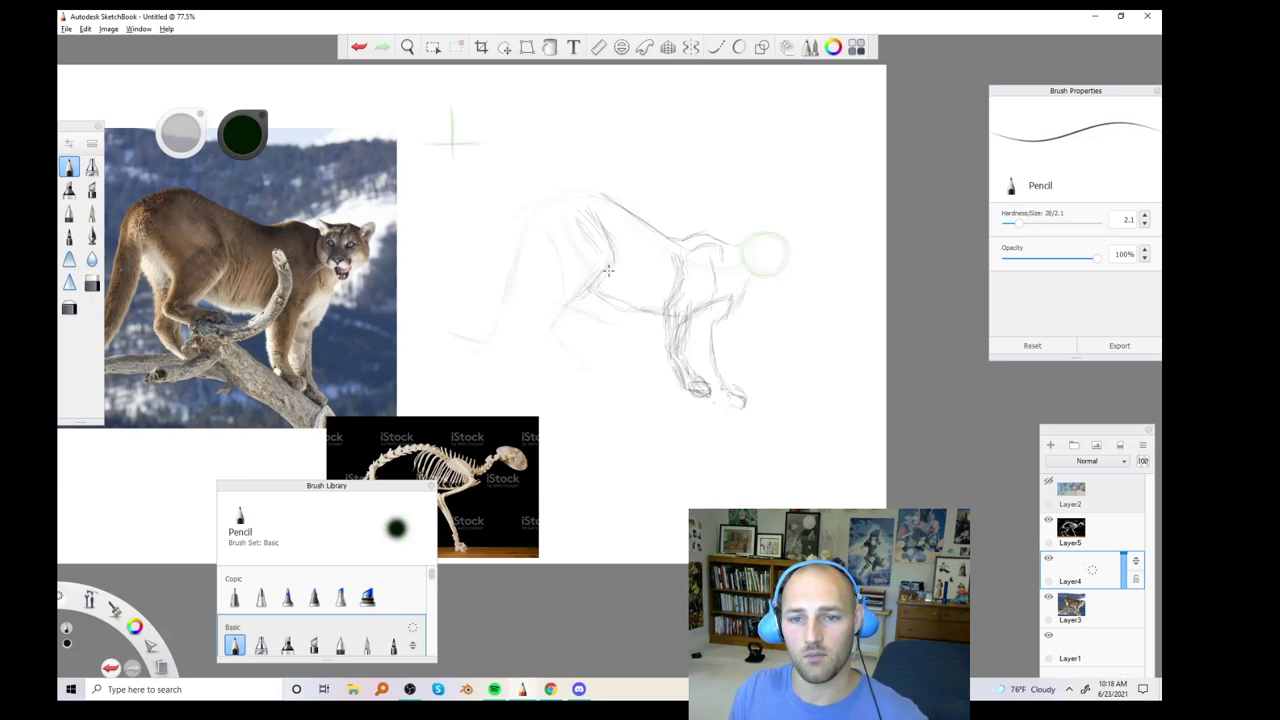
pyautogui.moveTo(614, 248)
pyautogui.mouseDown()
pyautogui.moveTo(610, 279)
pyautogui.moveTo(591, 292)
pyautogui.mouseUp()
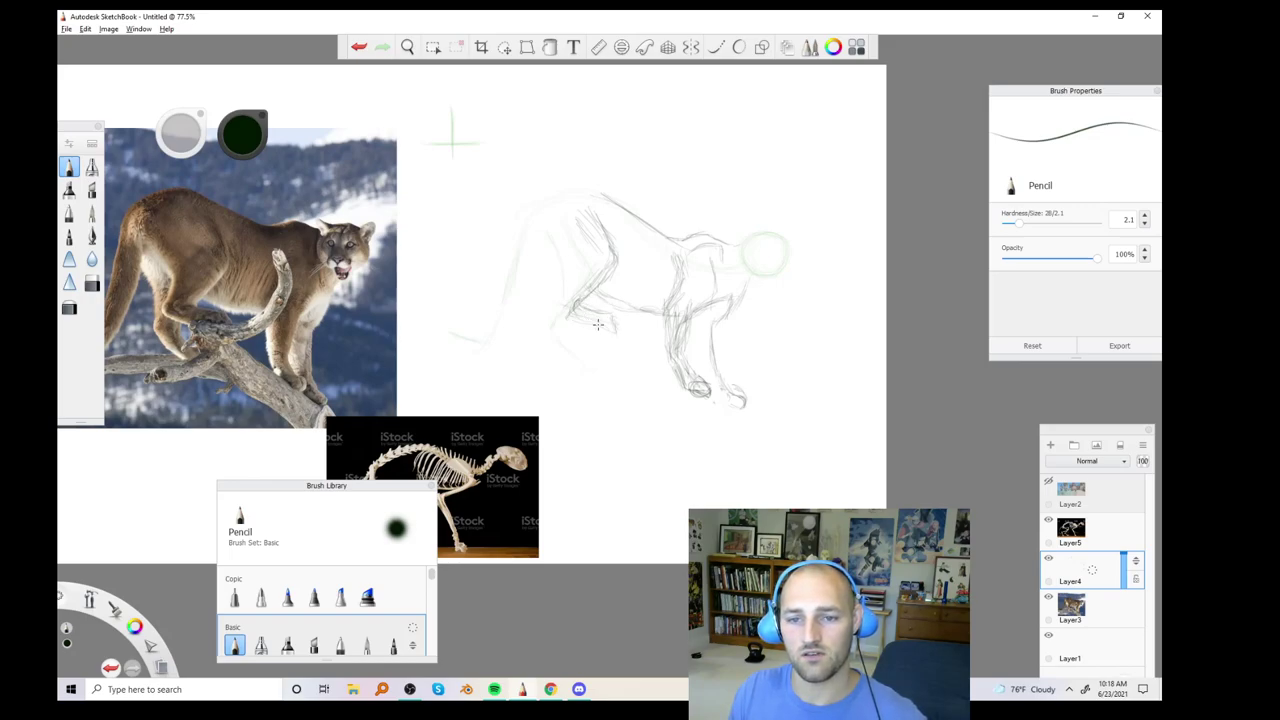
pyautogui.moveTo(541, 297); pyautogui.dragTo(592, 317)
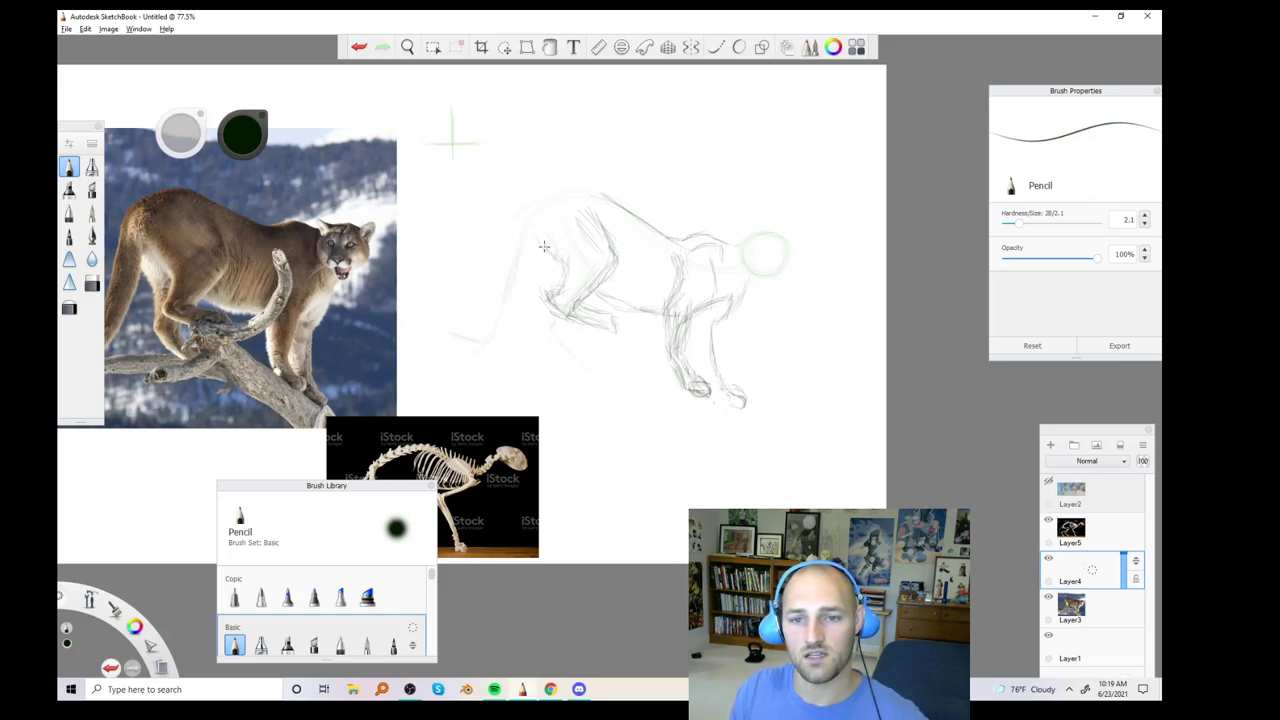
pyautogui.moveTo(534, 238); pyautogui.dragTo(552, 256)
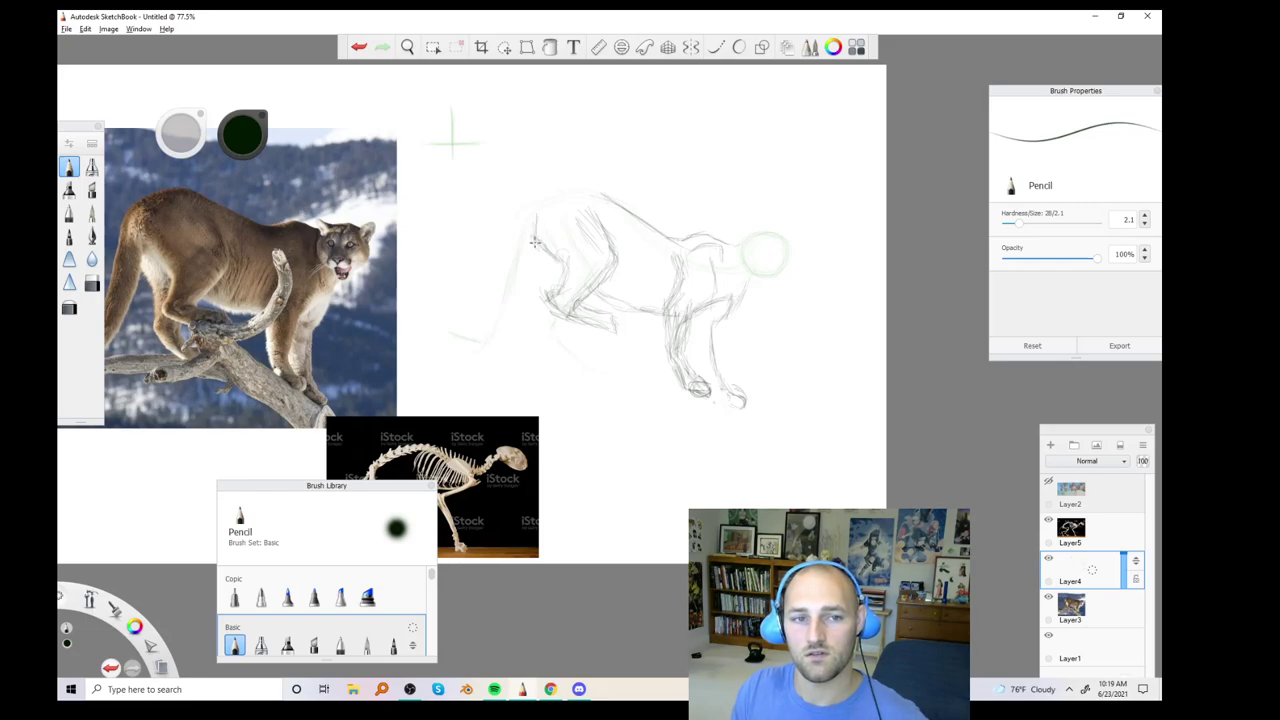
pyautogui.moveTo(556, 200)
pyautogui.mouseDown()
pyautogui.moveTo(536, 207)
pyautogui.moveTo(587, 198)
pyautogui.mouseUp()
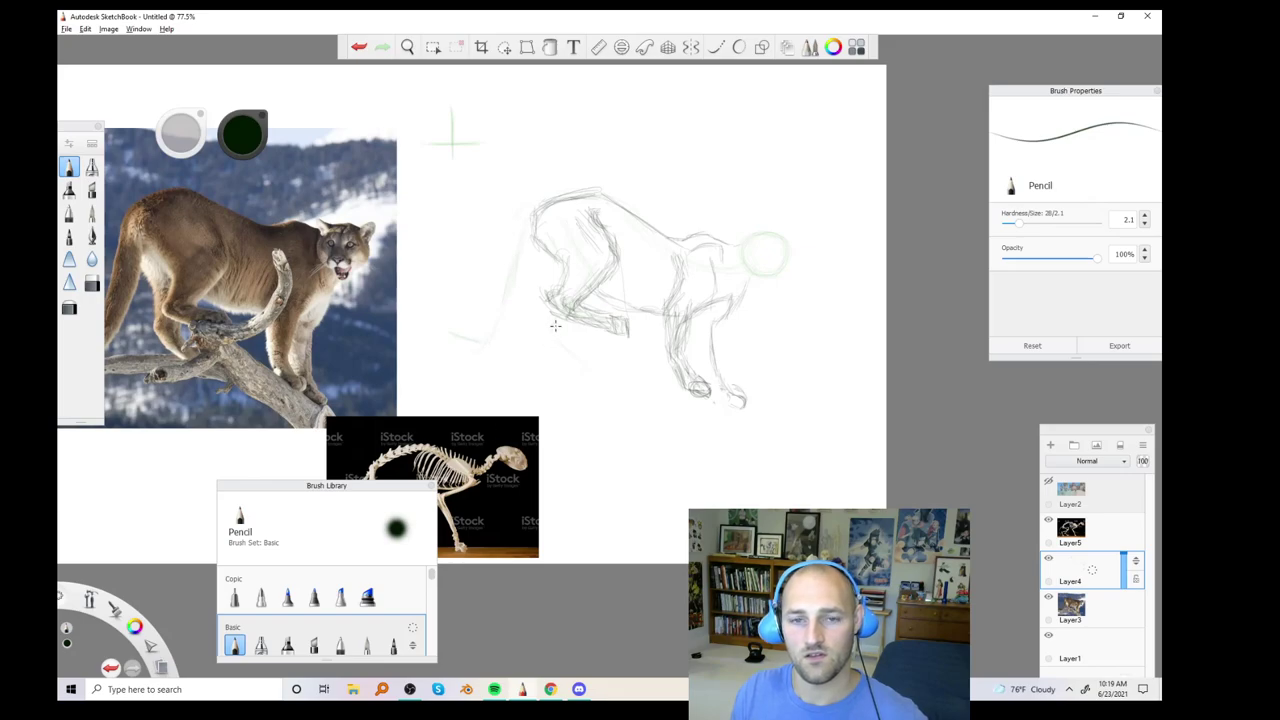
# Draw both edges of the long tail from the rump to its upturned tip, and doodle a small ladle above the cougar
pyautogui.click(407, 47)
pyautogui.moveTo(420, 86); pyautogui.dragTo(391, 91)
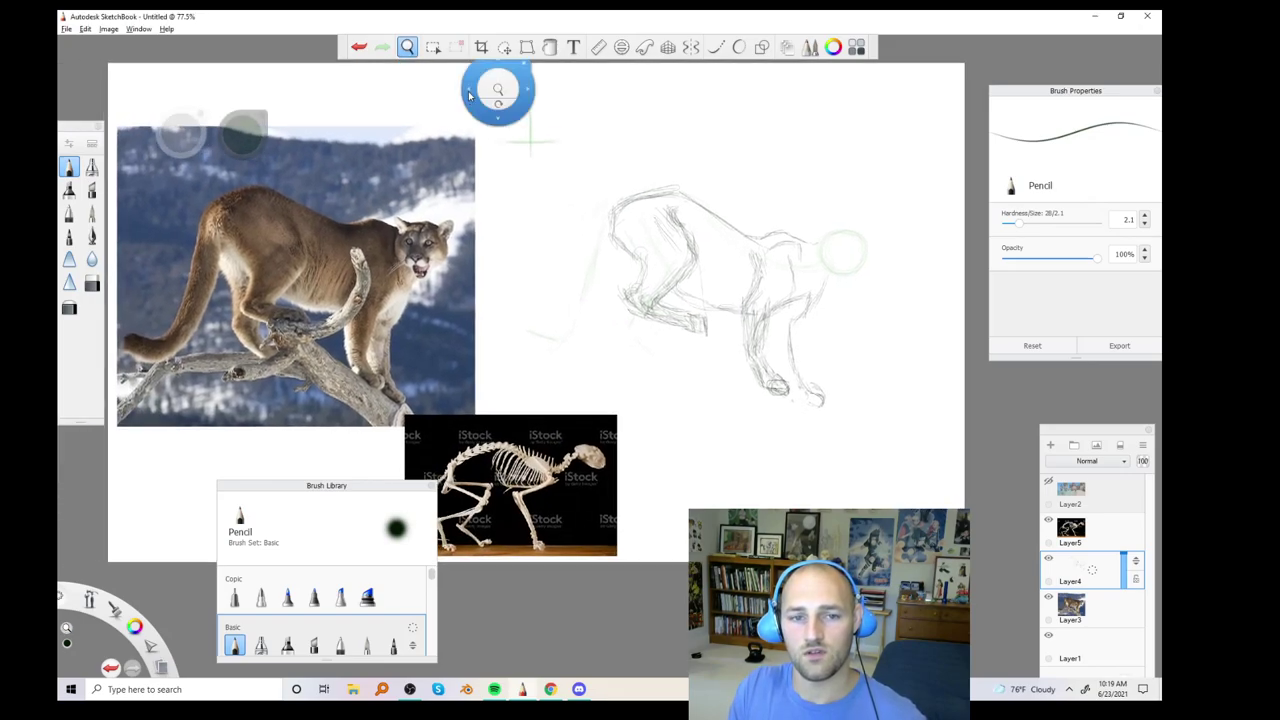
pyautogui.click(528, 128)
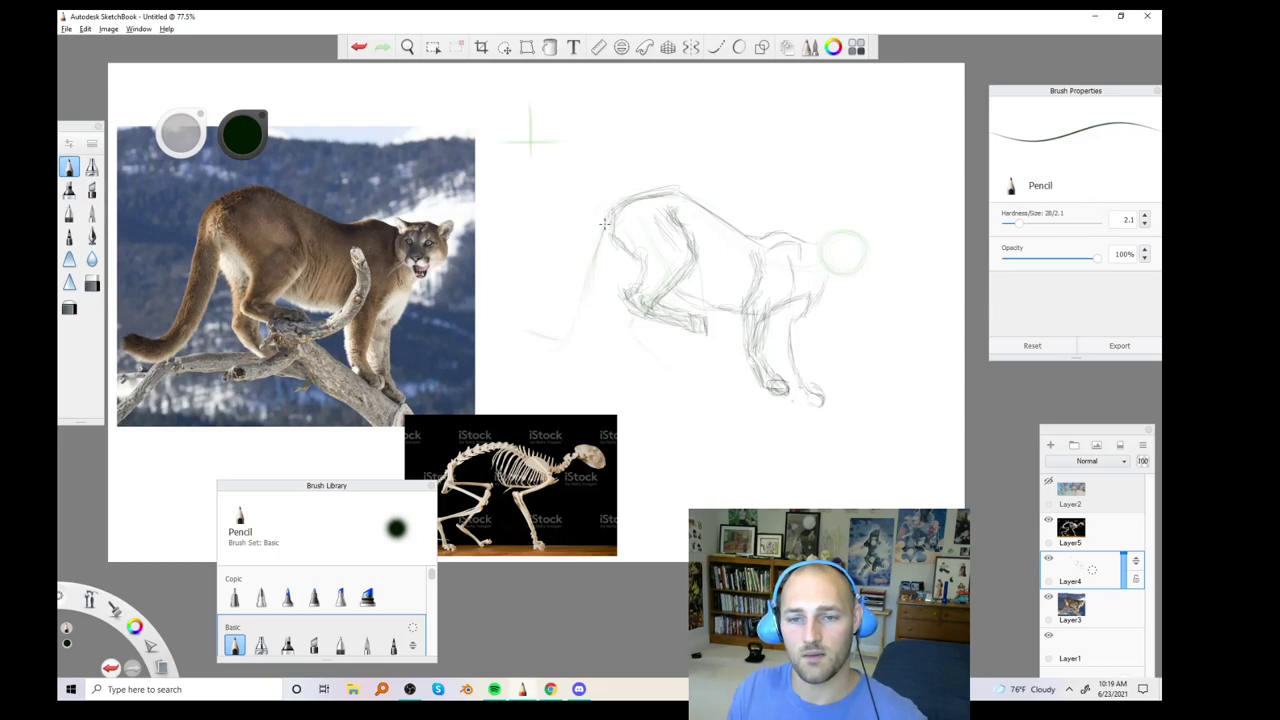
pyautogui.moveTo(602, 229)
pyautogui.mouseDown()
pyautogui.moveTo(579, 333)
pyautogui.moveTo(540, 367)
pyautogui.mouseUp()
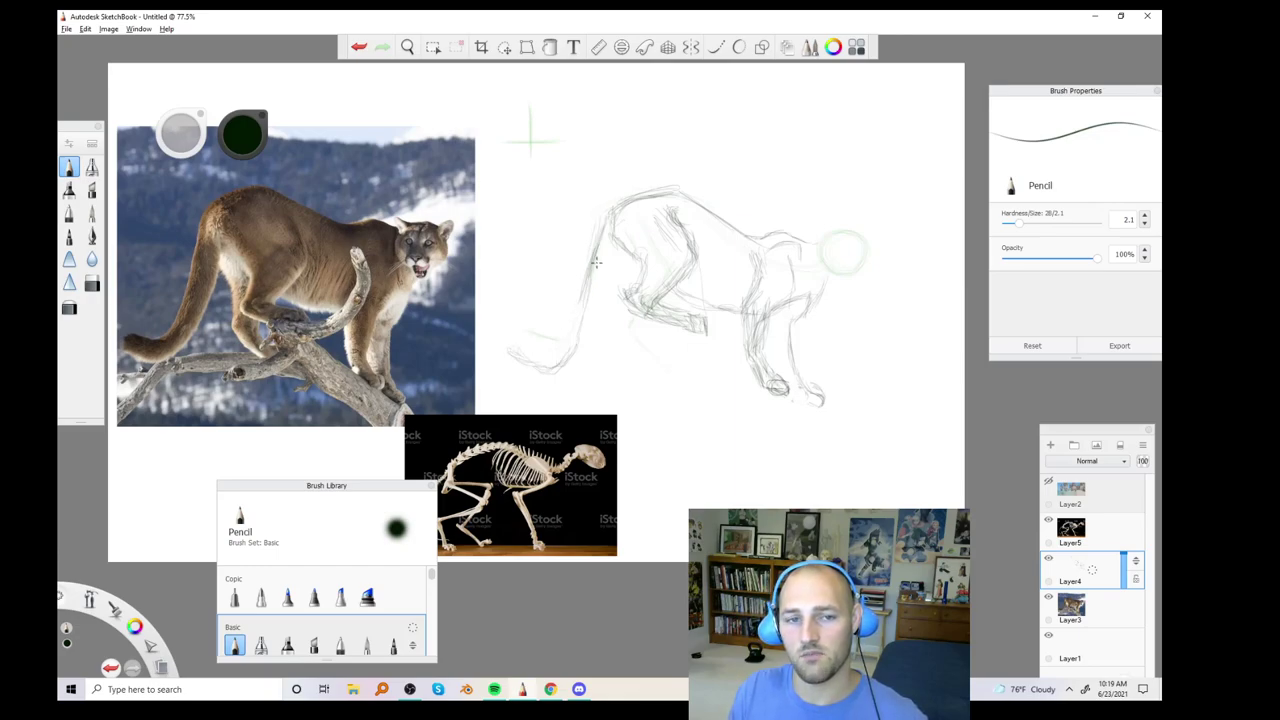
pyautogui.moveTo(613, 243); pyautogui.dragTo(581, 358)
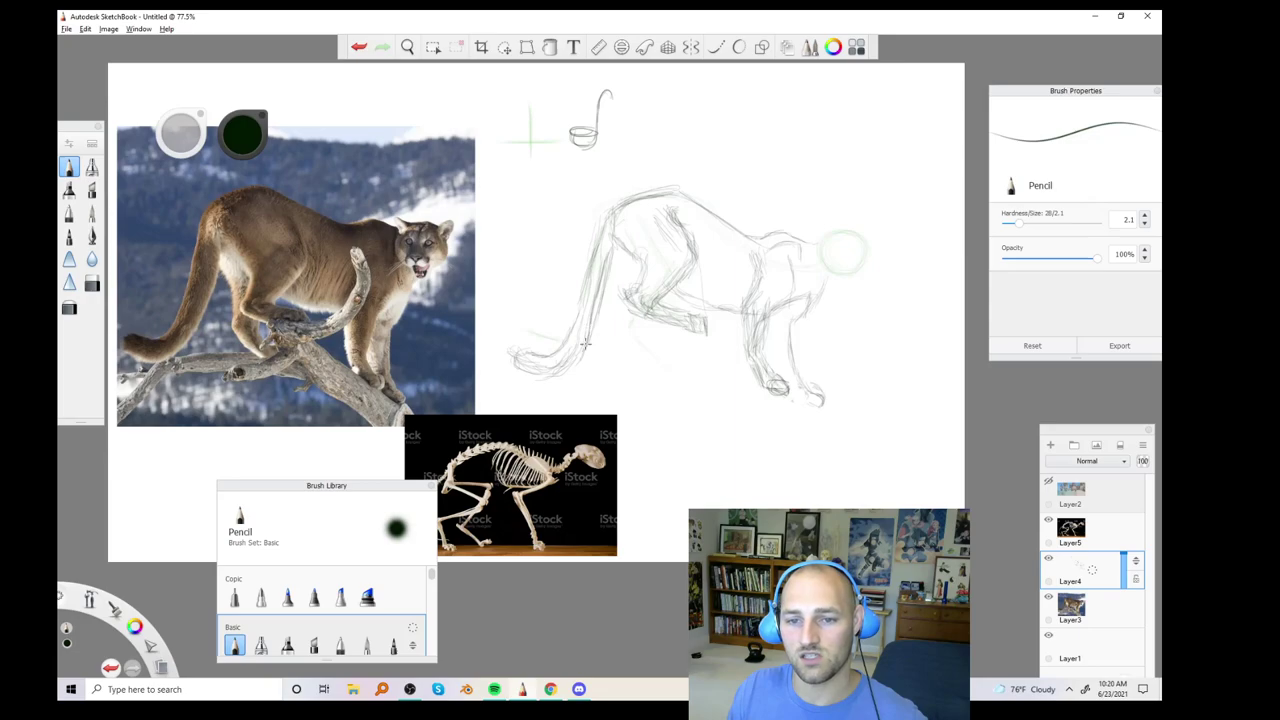
# Clean up the tail with the Hard Eraser and darken the tail and hind leg outlines with the Pencil
pyautogui.click(91, 283)
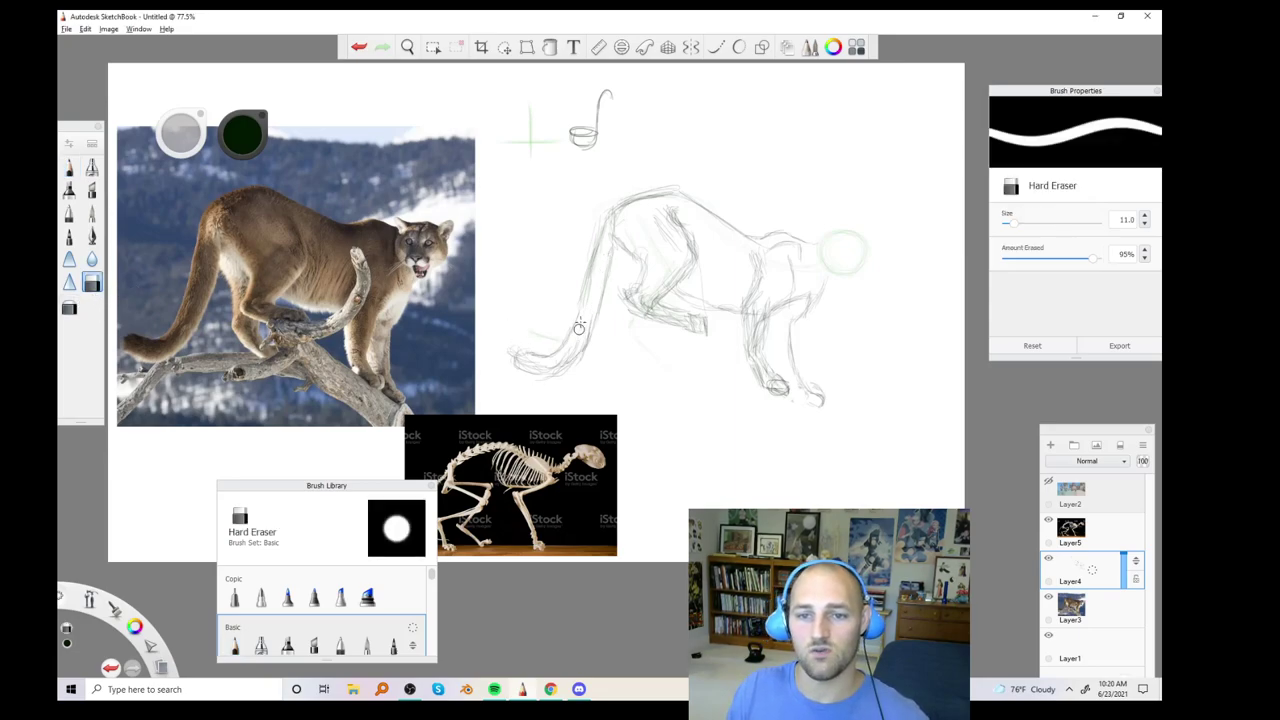
pyautogui.click(69, 167)
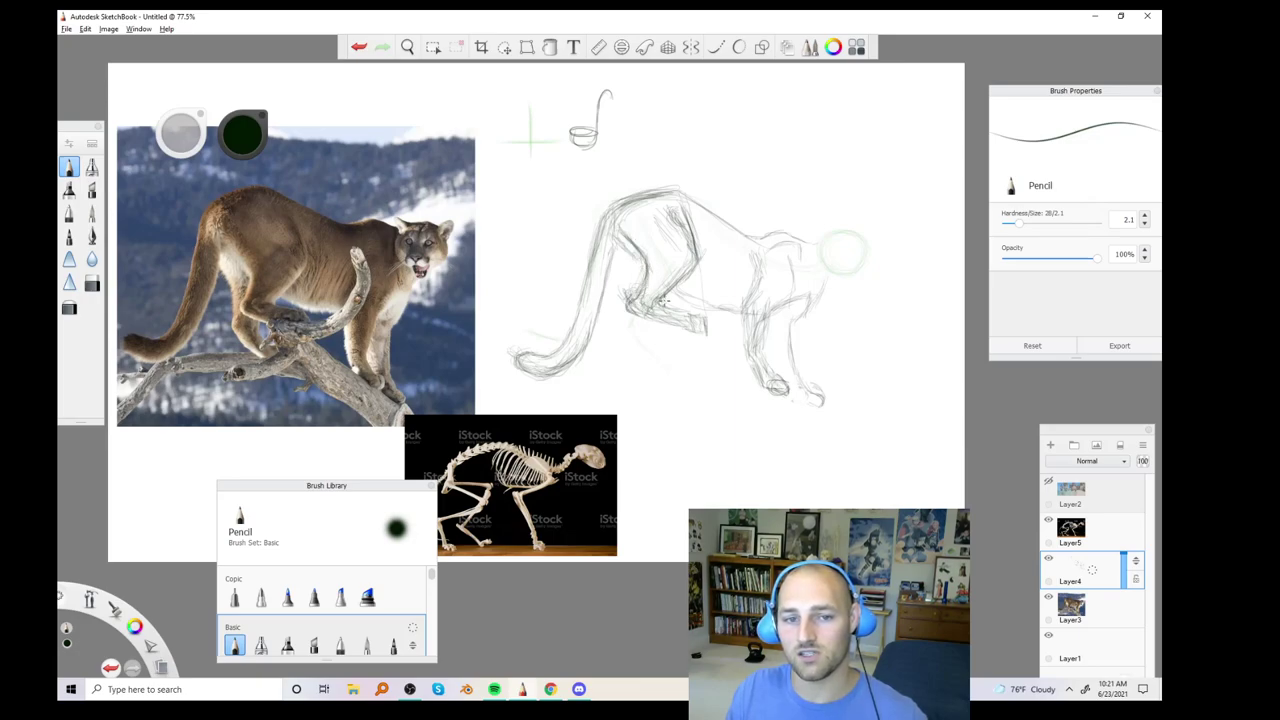
pyautogui.moveTo(670, 303); pyautogui.dragTo(663, 300)
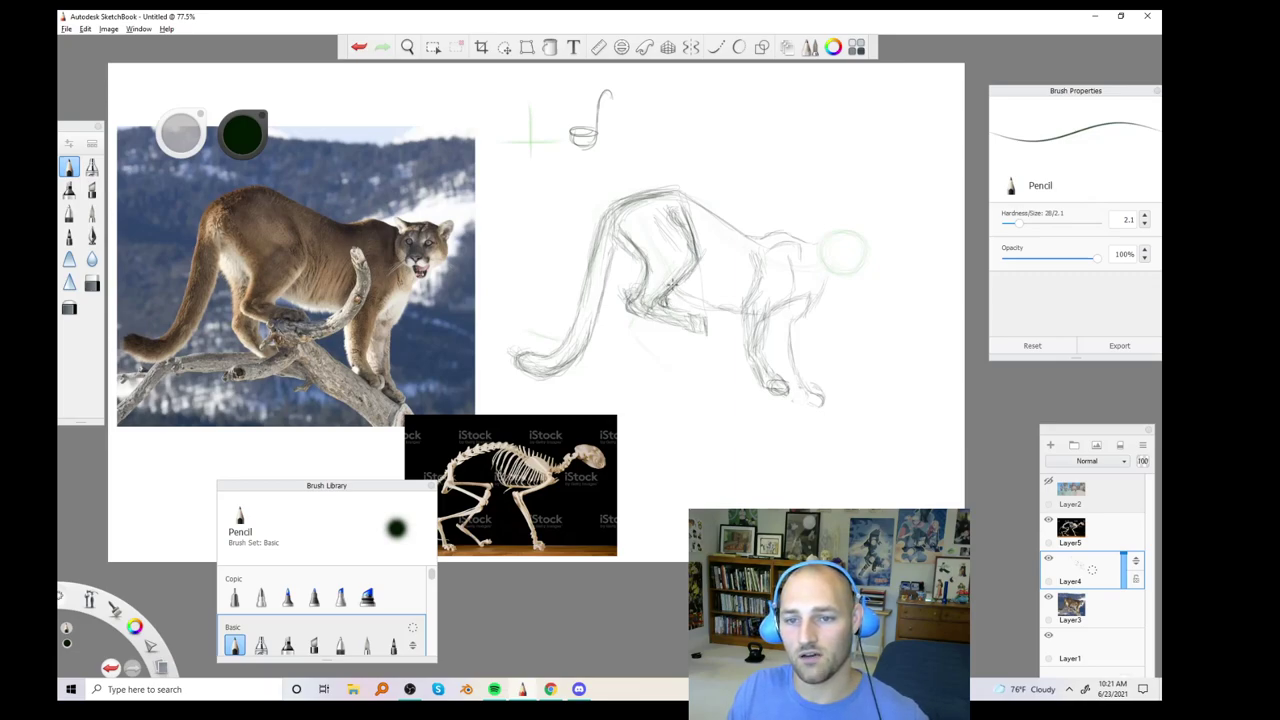
# Soften the lines around the hind leg with the Soft Eraser, and fade the whole cougar sketch with its size set to 53.0
pyautogui.click(69, 307)
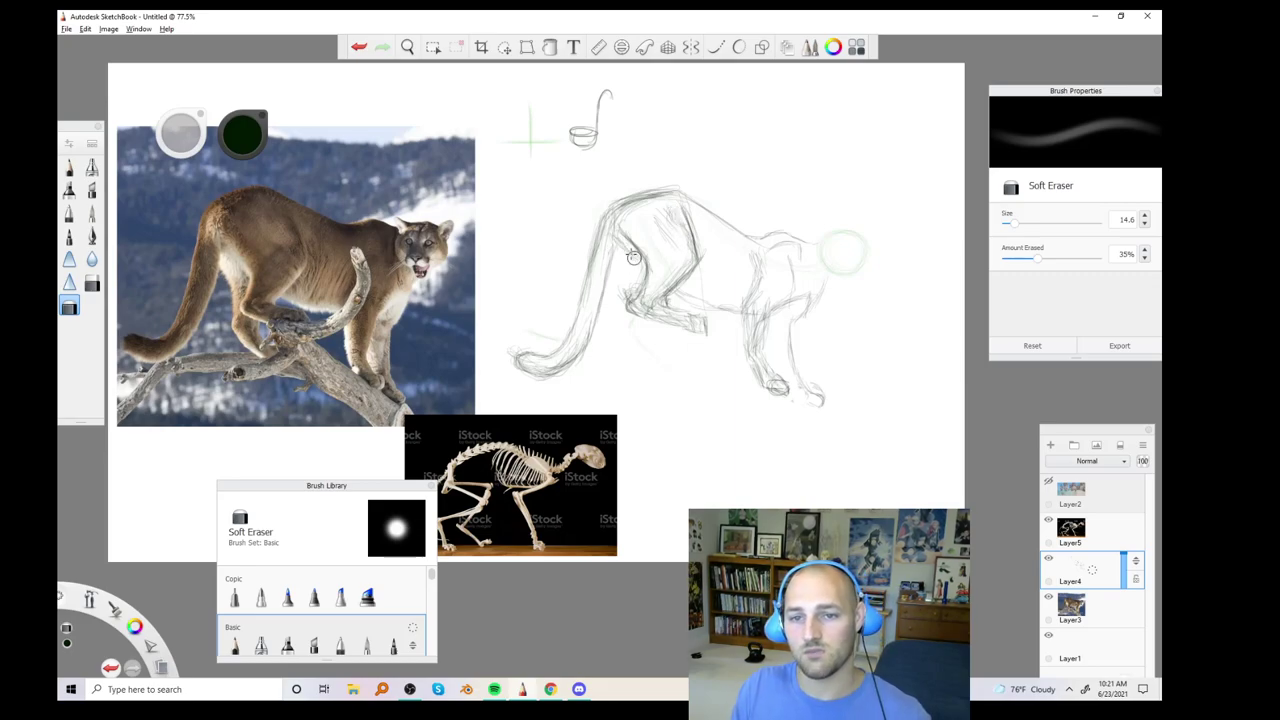
pyautogui.click(68, 166)
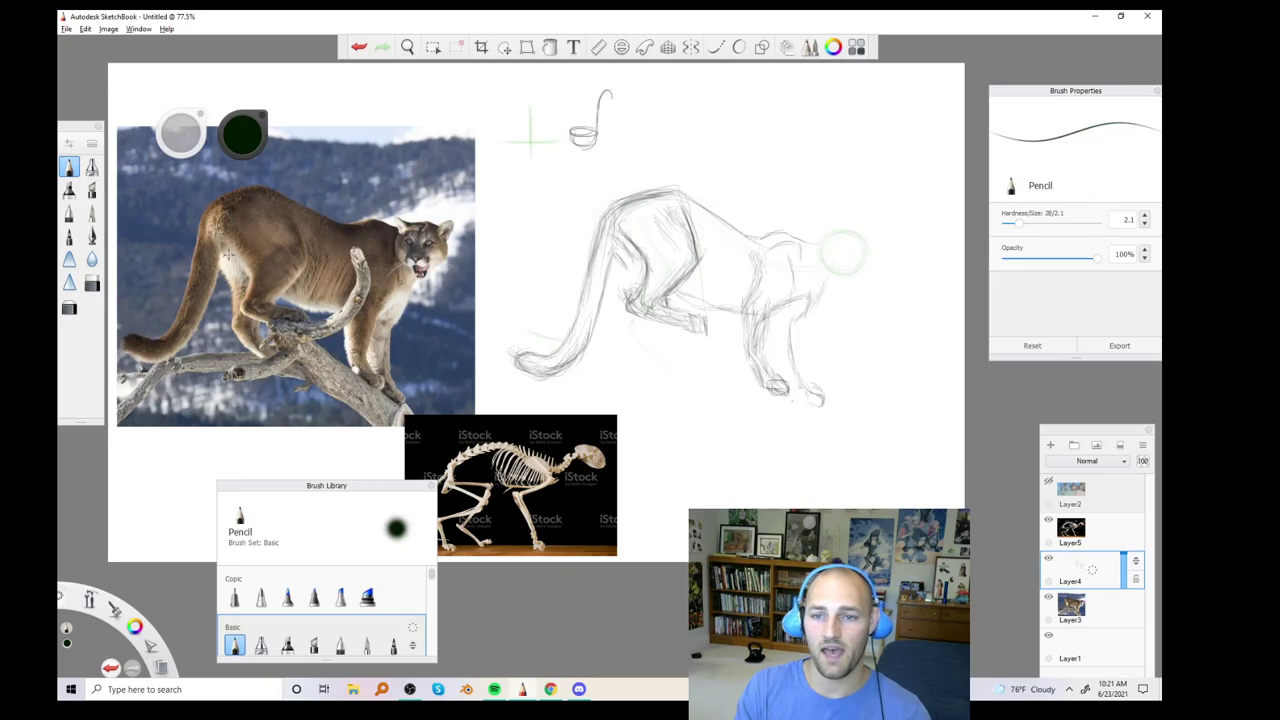
pyautogui.click(69, 308)
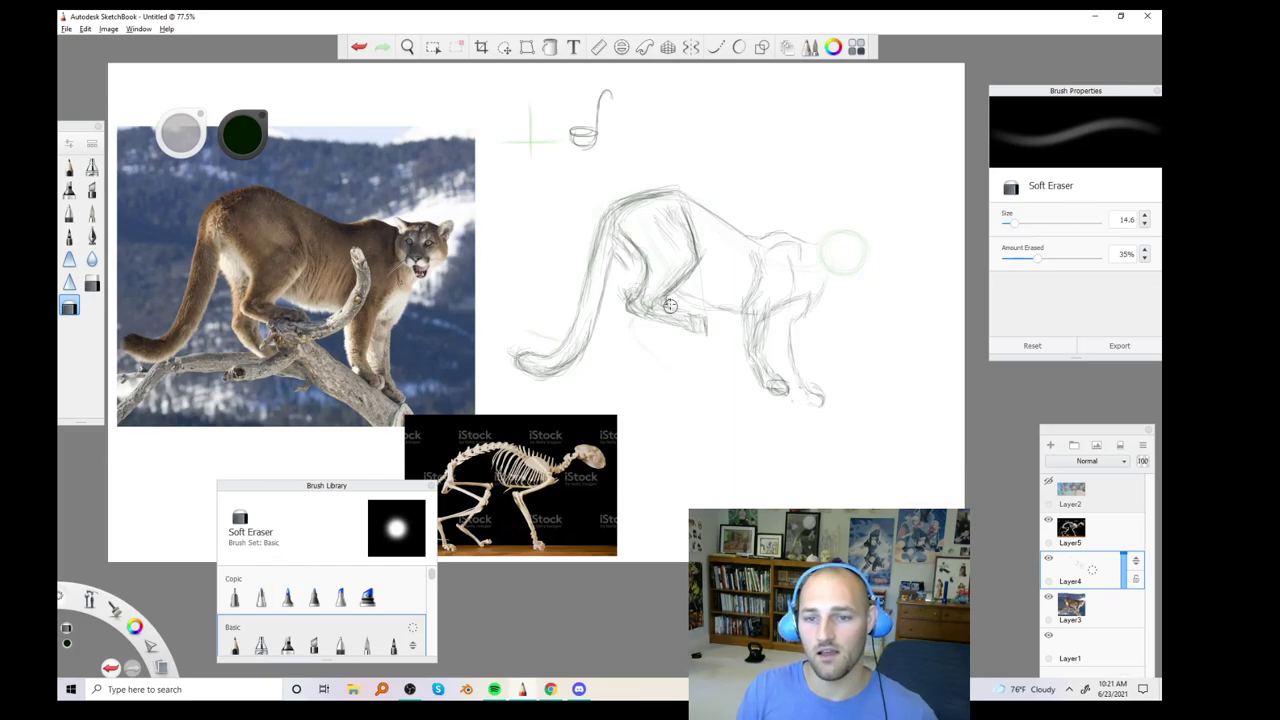
pyautogui.click(1048, 221)
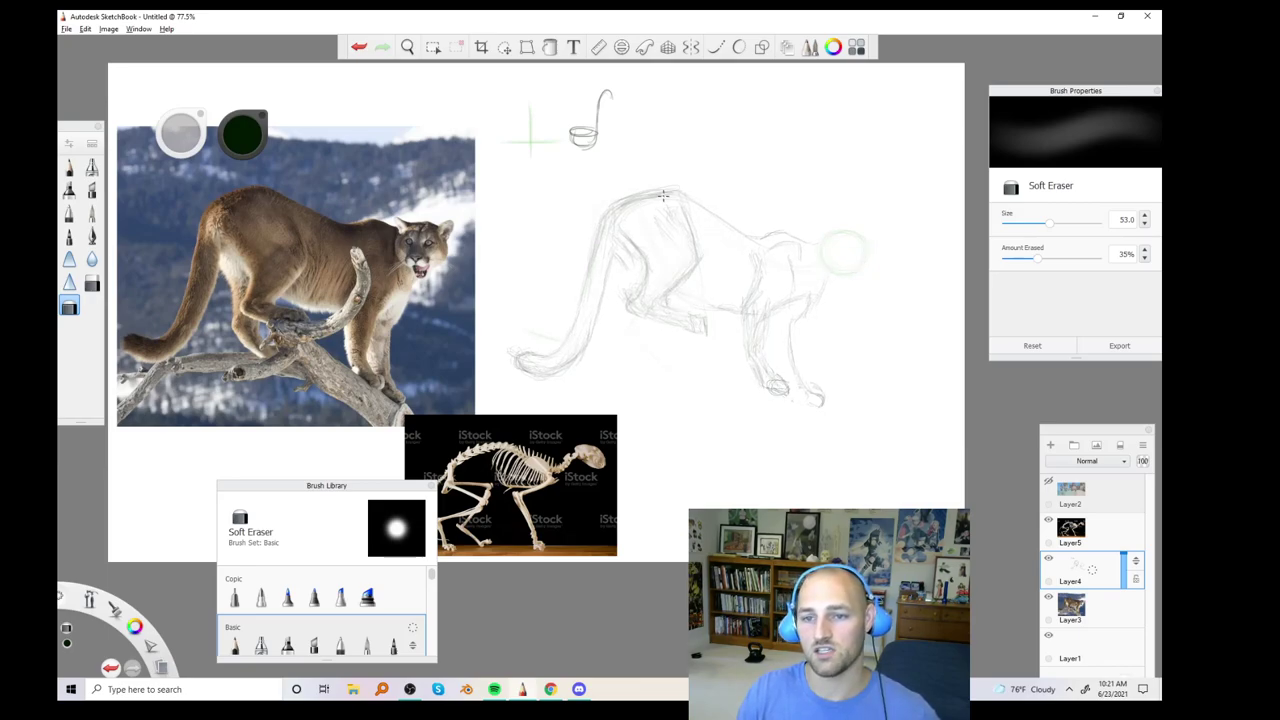
# Mirror the whole canvas horizontally and mark the cougar's front elbow with a small Pencil circle
pyautogui.click(69, 167)
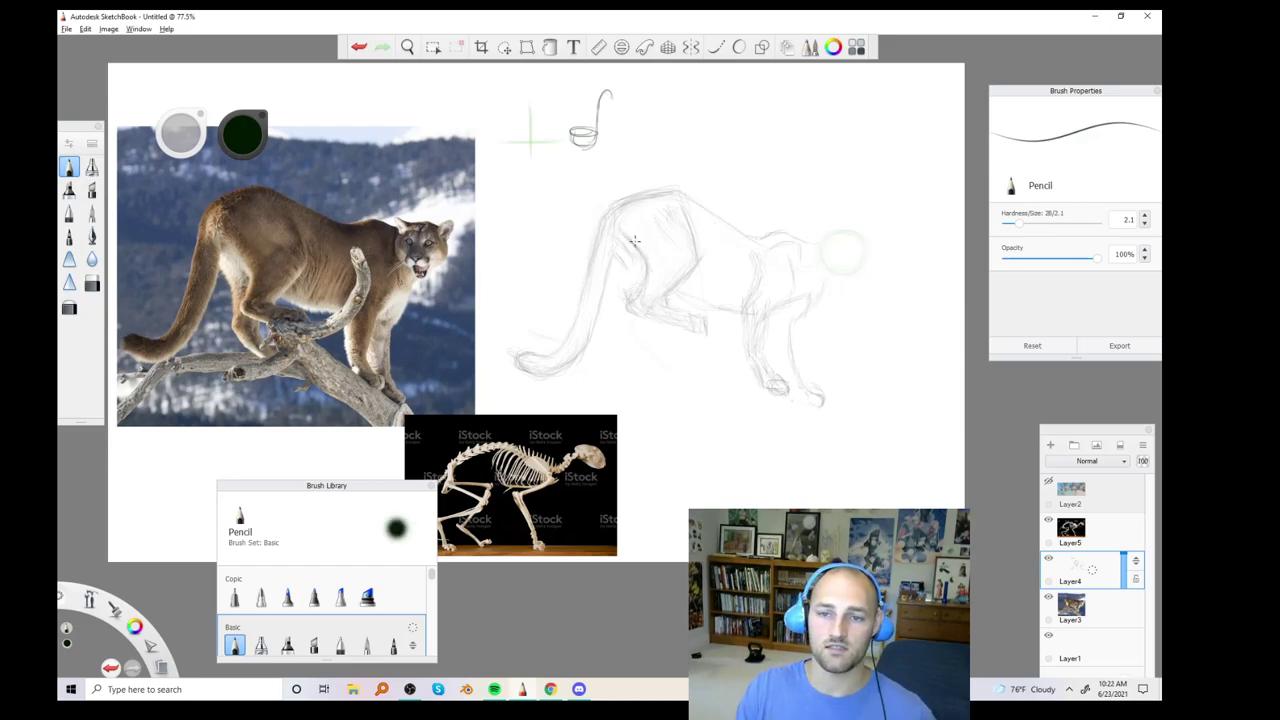
pyautogui.click(108, 29)
pyautogui.click(136, 142)
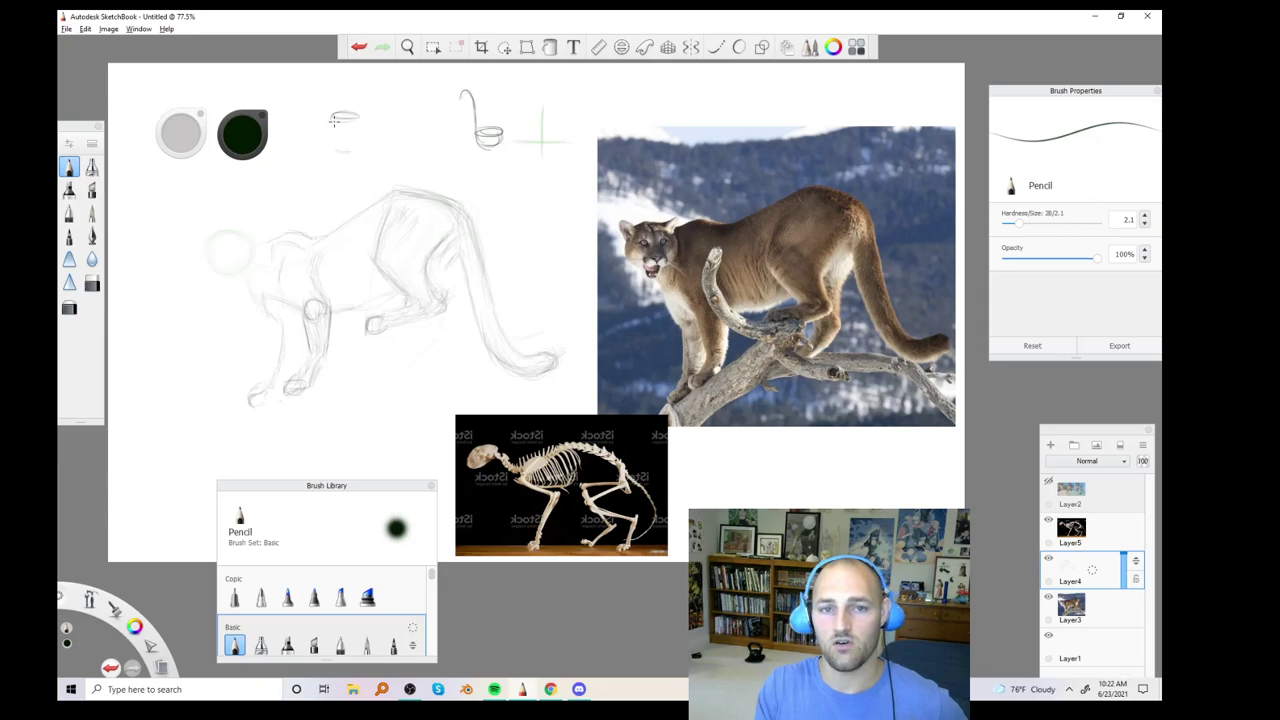
# Doodle an upright cup and a tipped cup above the cougar, both with curved bands around them
pyautogui.moveTo(357, 122); pyautogui.dragTo(344, 150)
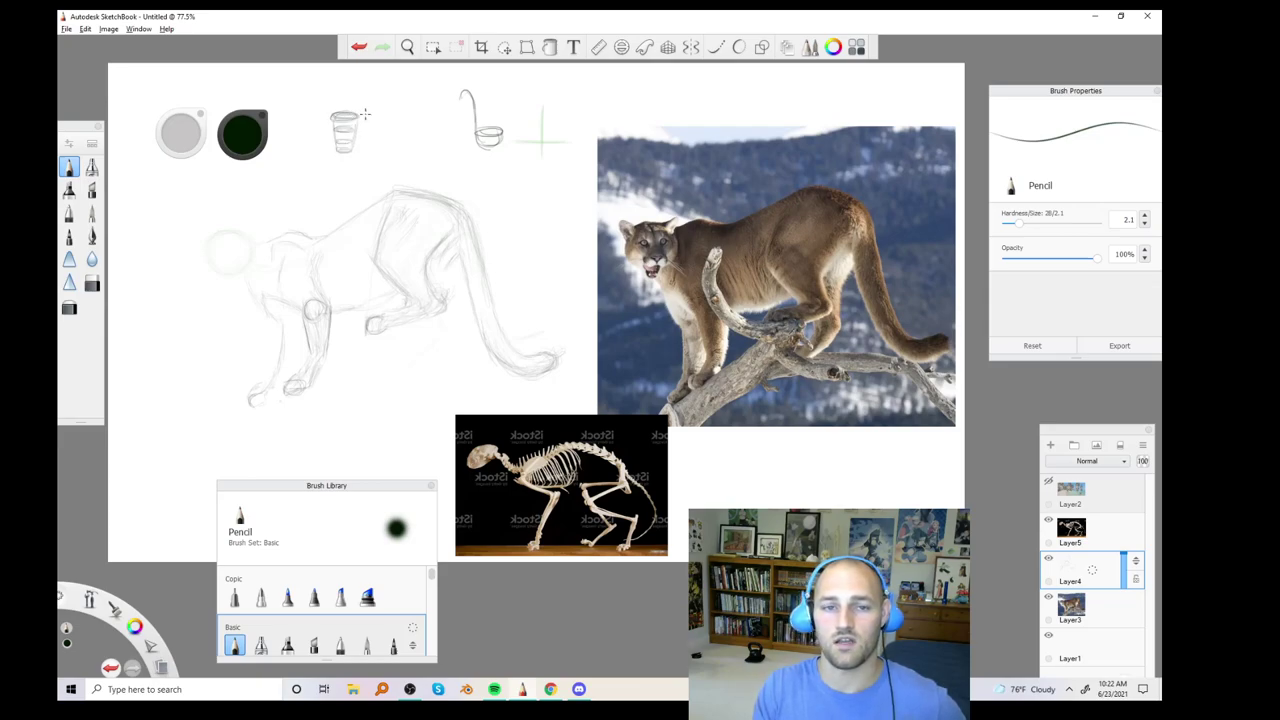
pyautogui.moveTo(384, 113)
pyautogui.mouseDown()
pyautogui.moveTo(381, 137)
pyautogui.moveTo(380, 118)
pyautogui.moveTo(411, 140)
pyautogui.mouseUp()
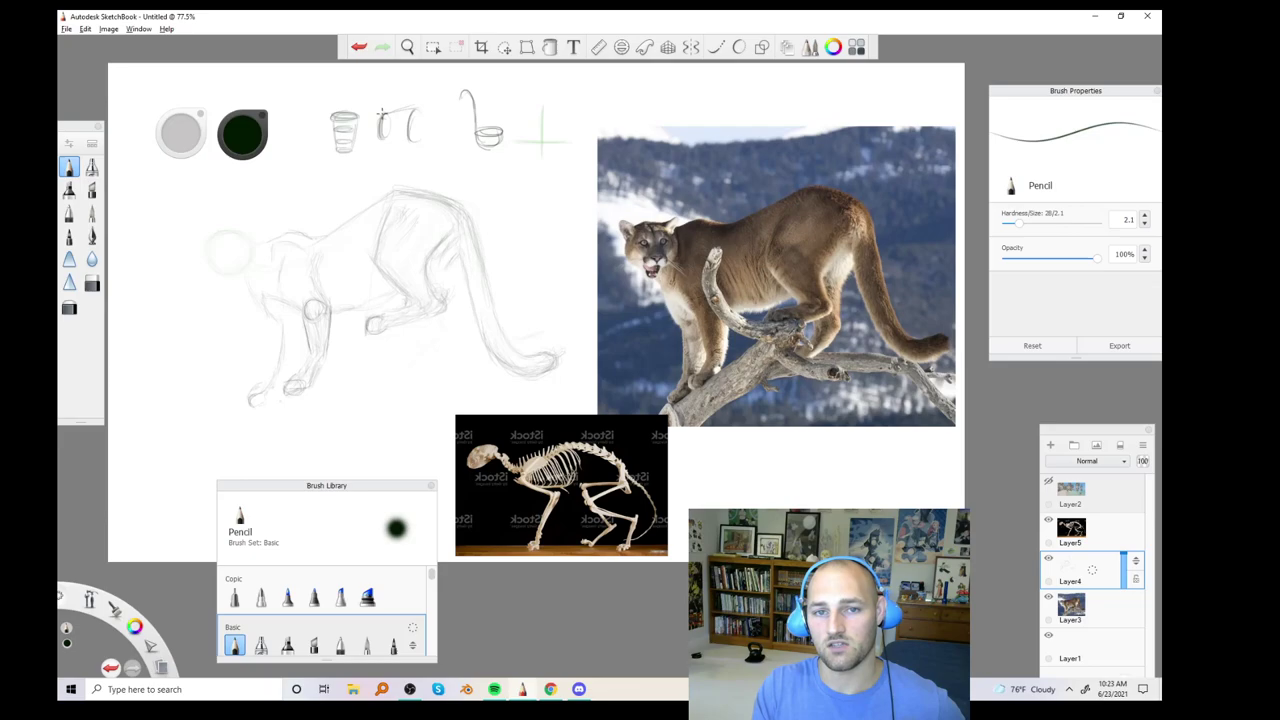
pyautogui.moveTo(381, 135); pyautogui.dragTo(417, 147)
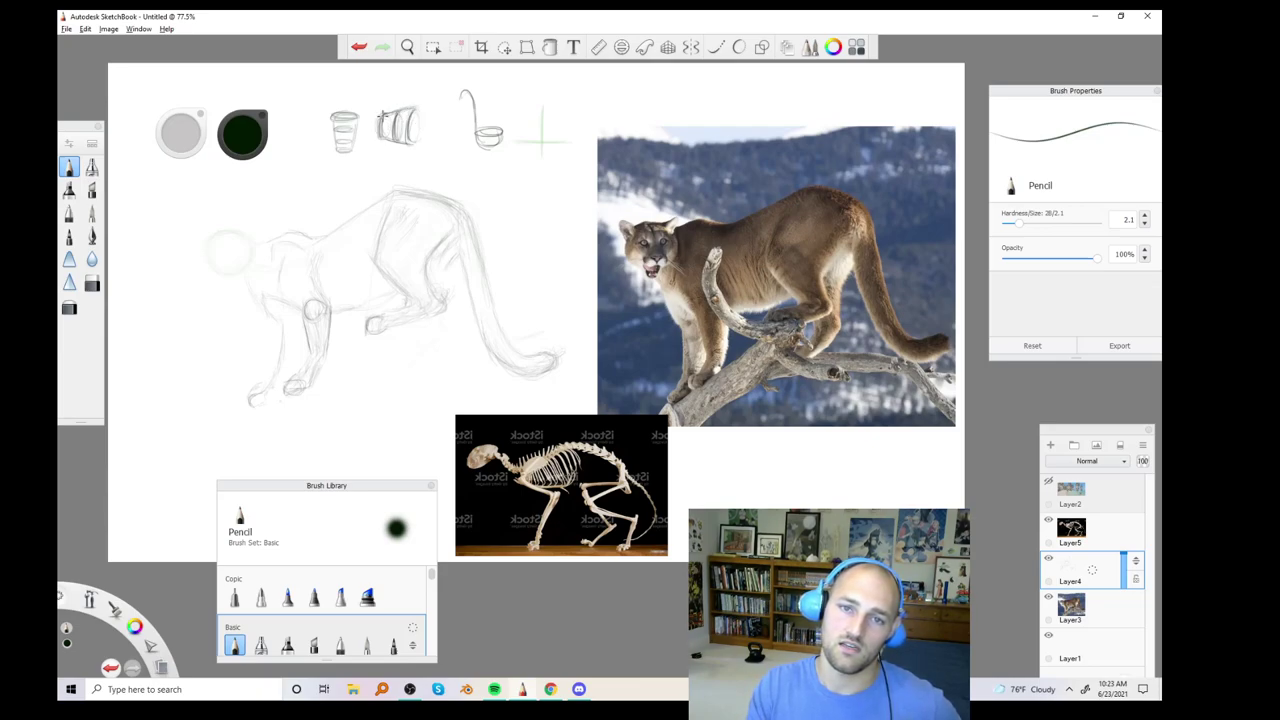
pyautogui.moveTo(407, 127); pyautogui.dragTo(405, 146)
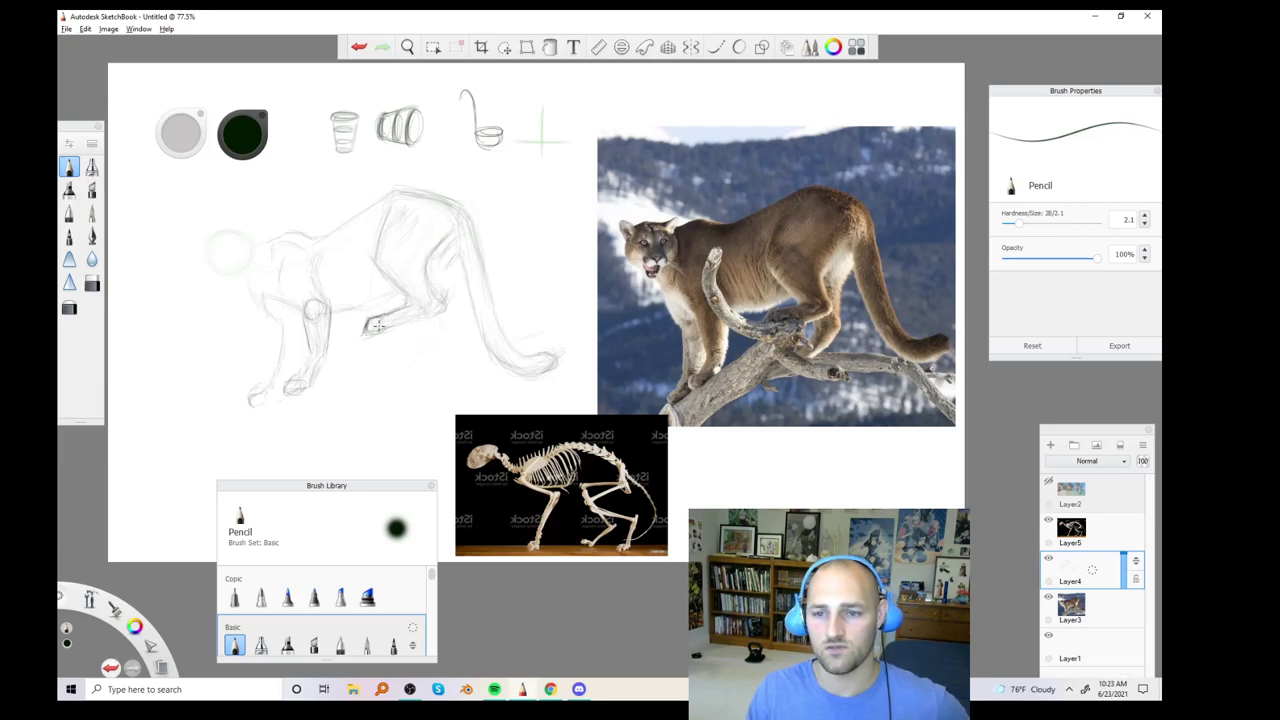
# Redraw the hind leg with darker, straighter lines from the toes past the hock and knee up the thigh
pyautogui.moveTo(370, 328); pyautogui.dragTo(430, 312)
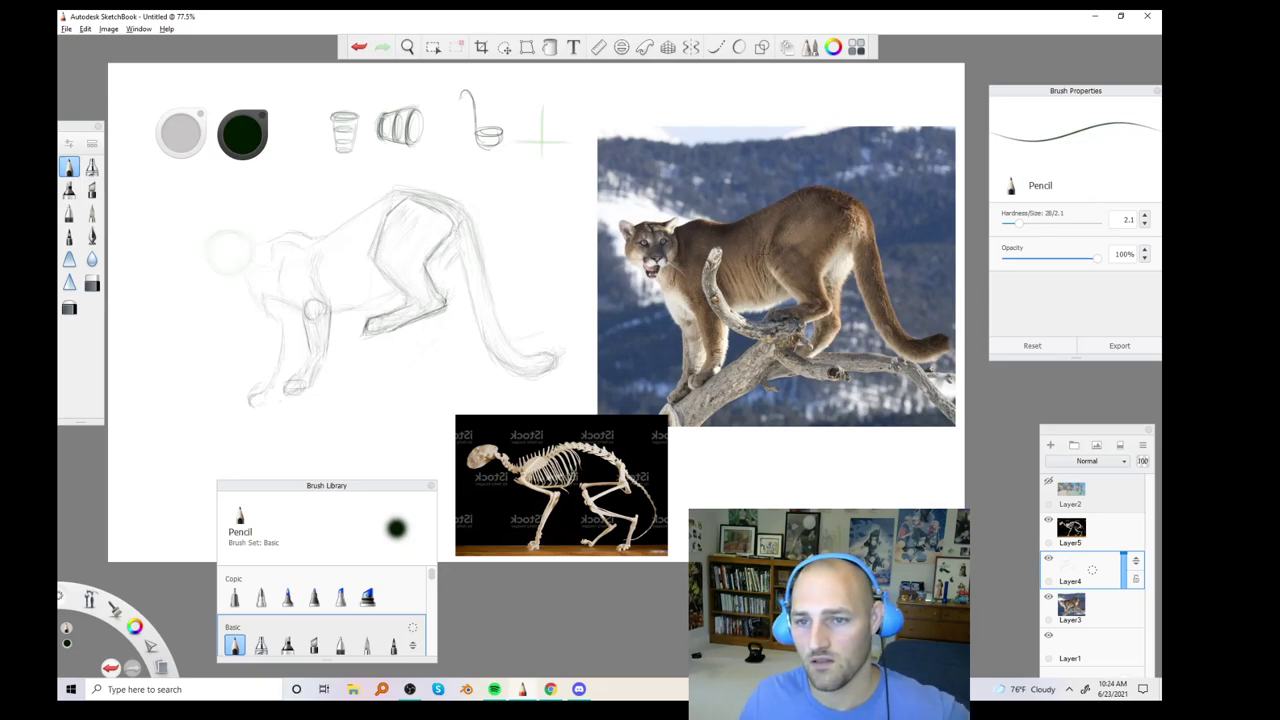
pyautogui.moveTo(372, 255); pyautogui.dragTo(381, 220)
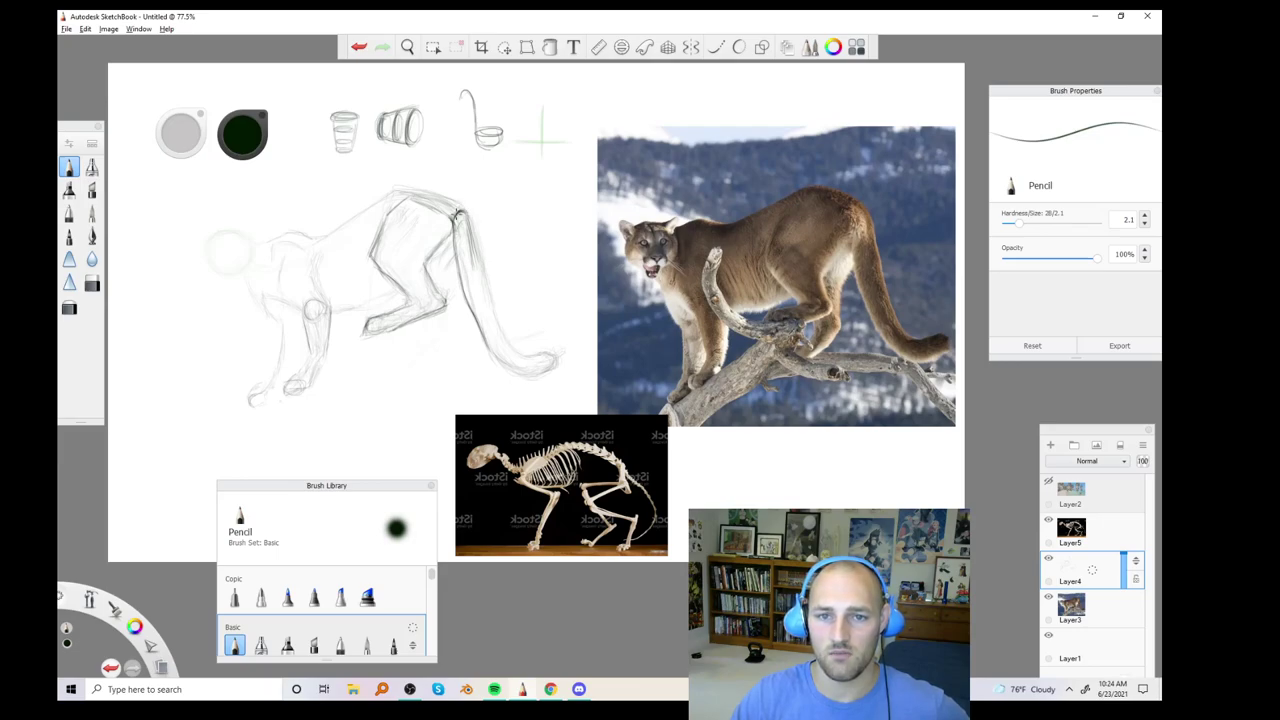
# Darken both edges of the tail from its base to a squared-off tip, and lighten the lines with the Soft Eraser
pyautogui.moveTo(462, 206); pyautogui.dragTo(486, 280)
pyautogui.moveTo(470, 228); pyautogui.dragTo(502, 346)
pyautogui.moveTo(484, 294); pyautogui.dragTo(500, 342)
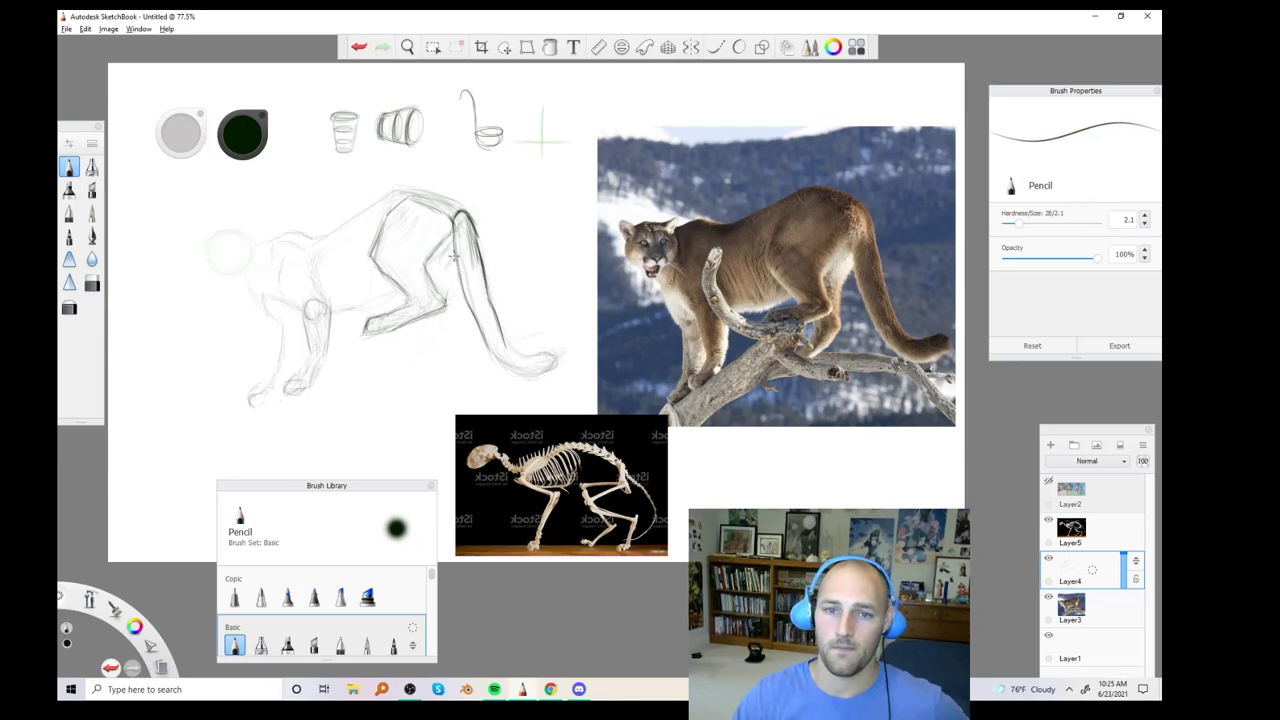
pyautogui.moveTo(450, 236)
pyautogui.mouseDown()
pyautogui.moveTo(461, 283)
pyautogui.moveTo(453, 242)
pyautogui.moveTo(464, 287)
pyautogui.moveTo(462, 265)
pyautogui.moveTo(522, 340)
pyautogui.moveTo(502, 348)
pyautogui.moveTo(550, 352)
pyautogui.moveTo(526, 354)
pyautogui.moveTo(548, 350)
pyautogui.moveTo(533, 352)
pyautogui.moveTo(557, 355)
pyautogui.mouseUp()
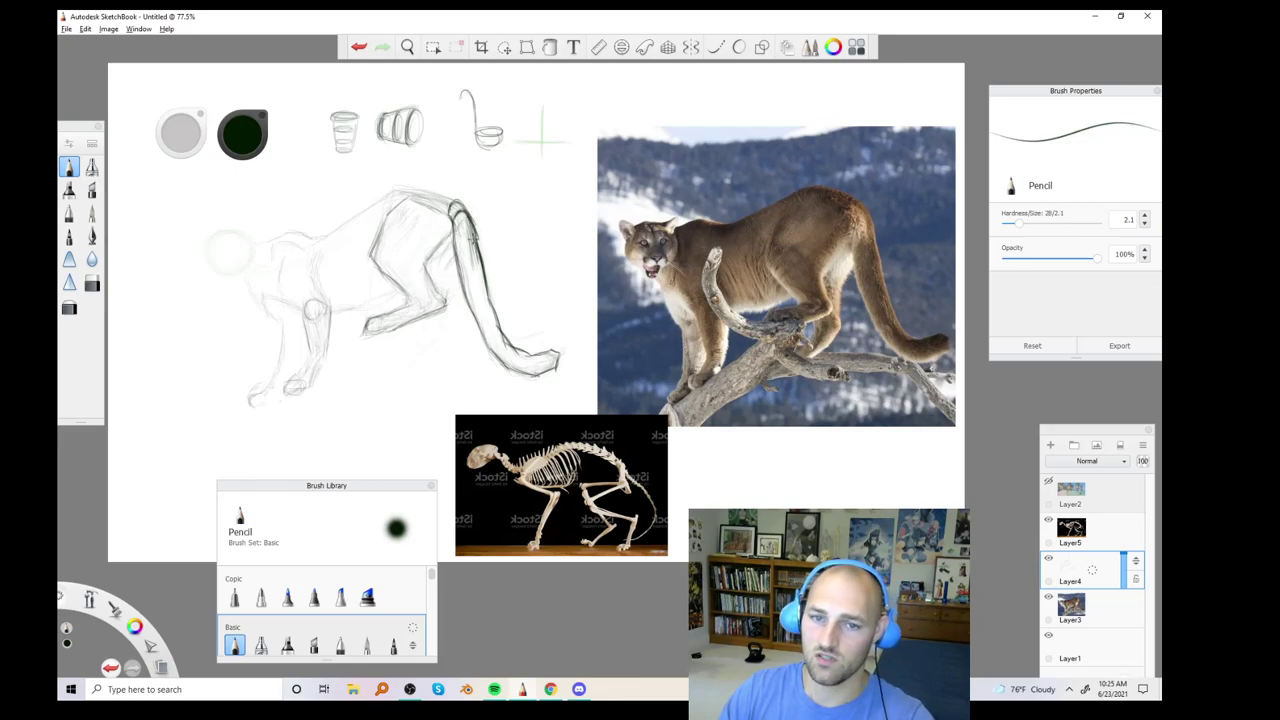
pyautogui.click(69, 308)
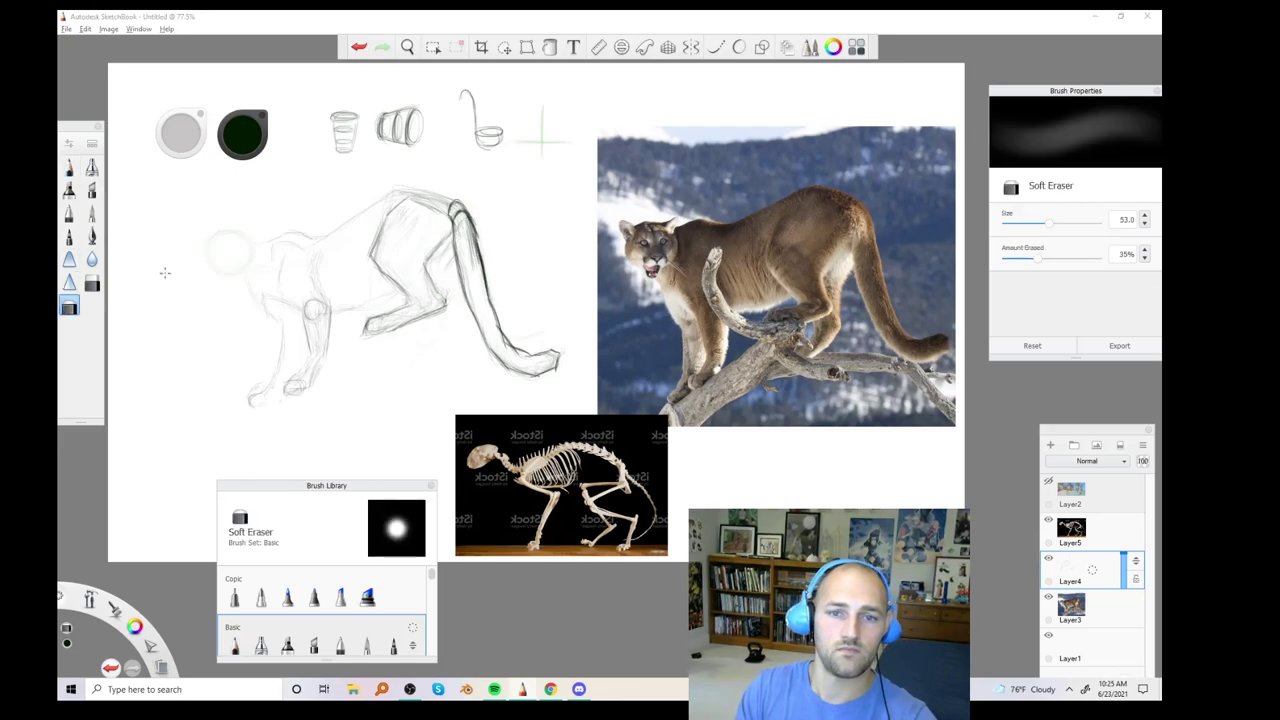
pyautogui.moveTo(500, 330)
pyautogui.mouseDown()
pyautogui.moveTo(480, 210)
pyautogui.moveTo(500, 344)
pyautogui.moveTo(463, 229)
pyautogui.moveTo(473, 281)
pyautogui.moveTo(483, 299)
pyautogui.moveTo(464, 198)
pyautogui.moveTo(410, 189)
pyautogui.moveTo(444, 190)
pyautogui.moveTo(482, 217)
pyautogui.moveTo(490, 325)
pyautogui.mouseUp()
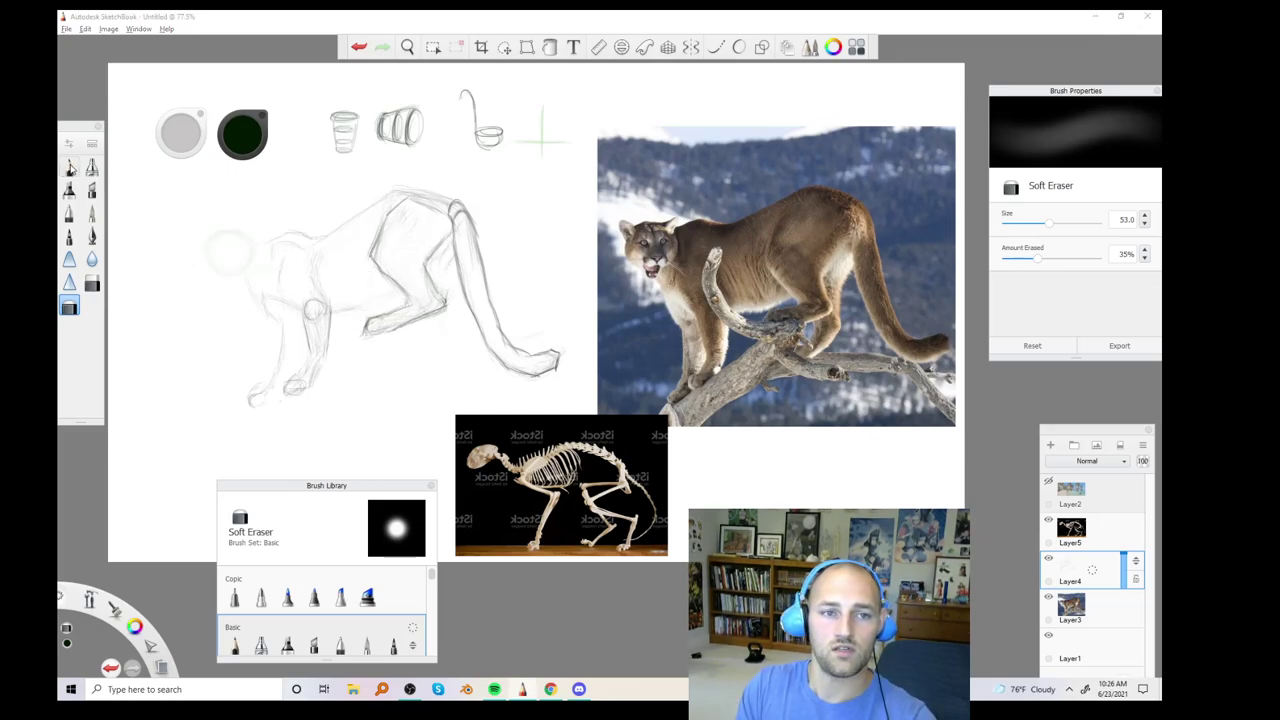
# Darken the rump line to the tail base with the Pencil, and draw a nearly vertical line down past the hock
pyautogui.click(69, 167)
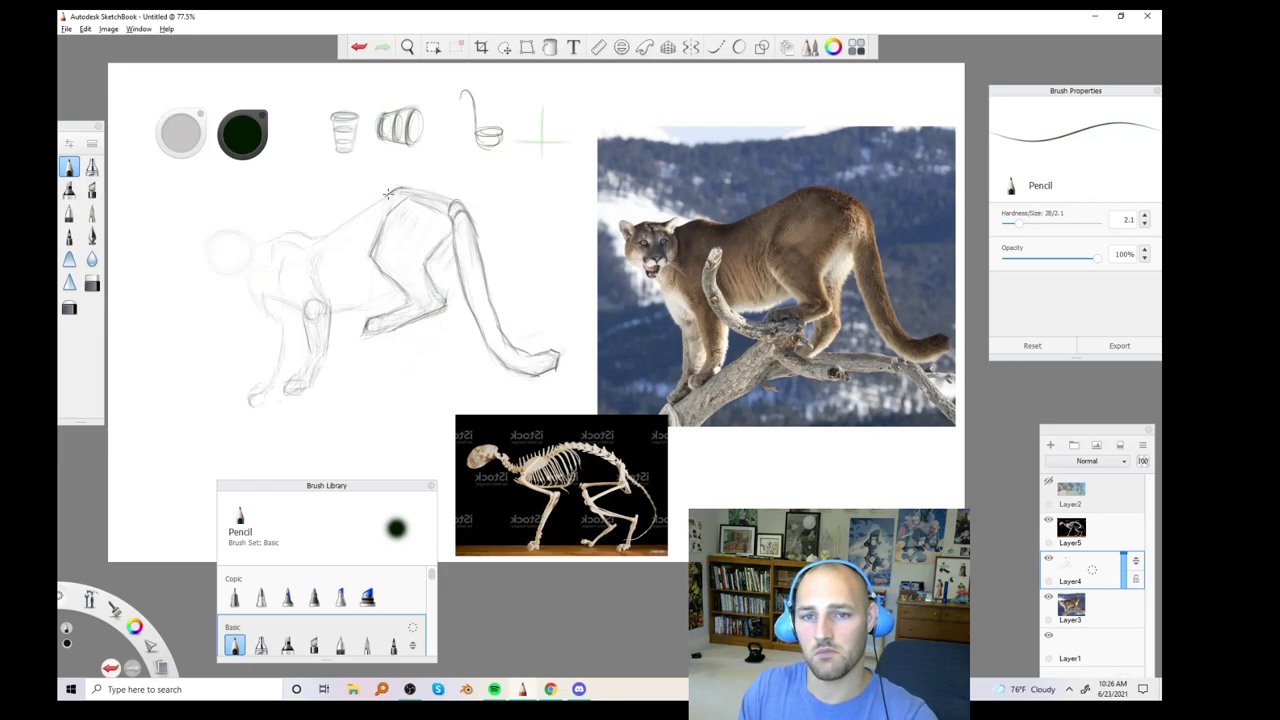
pyautogui.moveTo(433, 193); pyautogui.dragTo(464, 207)
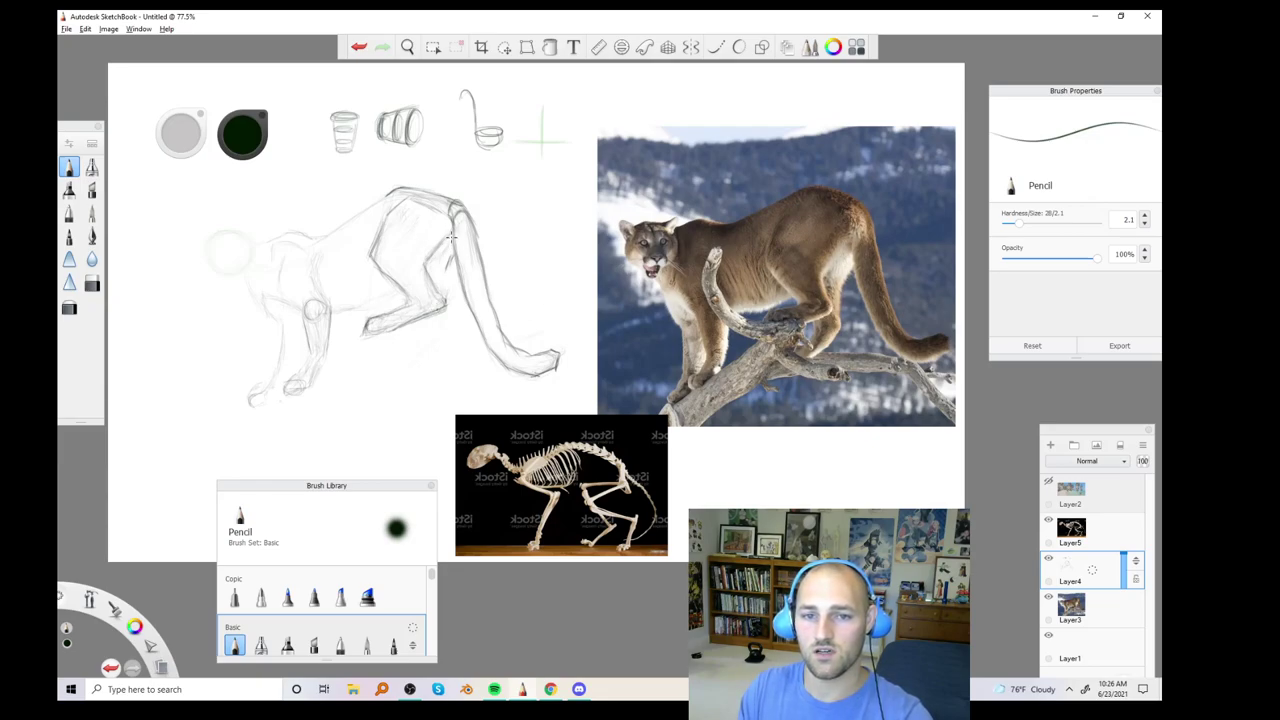
pyautogui.moveTo(447, 242); pyautogui.dragTo(445, 340)
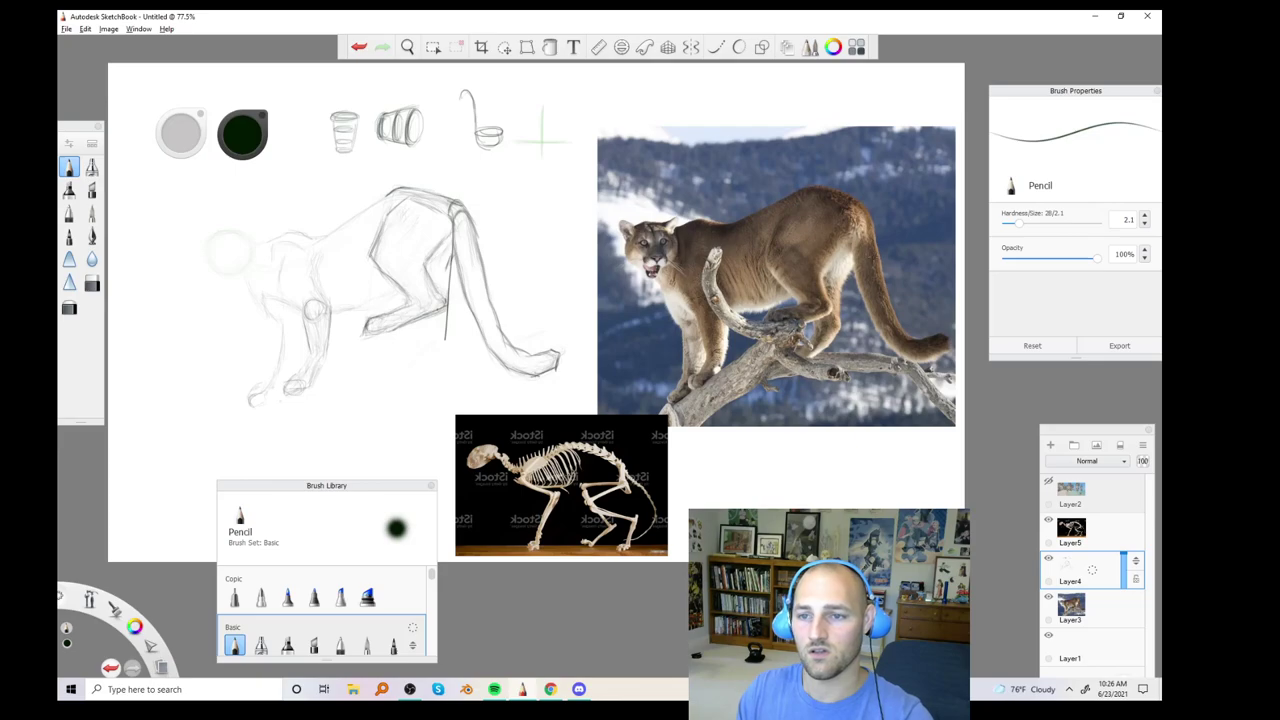
# Remove the near-vertical line below the rump and redraw the back of the hock, cleaning it with the Hard Eraser and adding a small circle
pyautogui.moveTo(846, 249); pyautogui.dragTo(837, 303)
pyautogui.hotkey('ctrl', 'z')
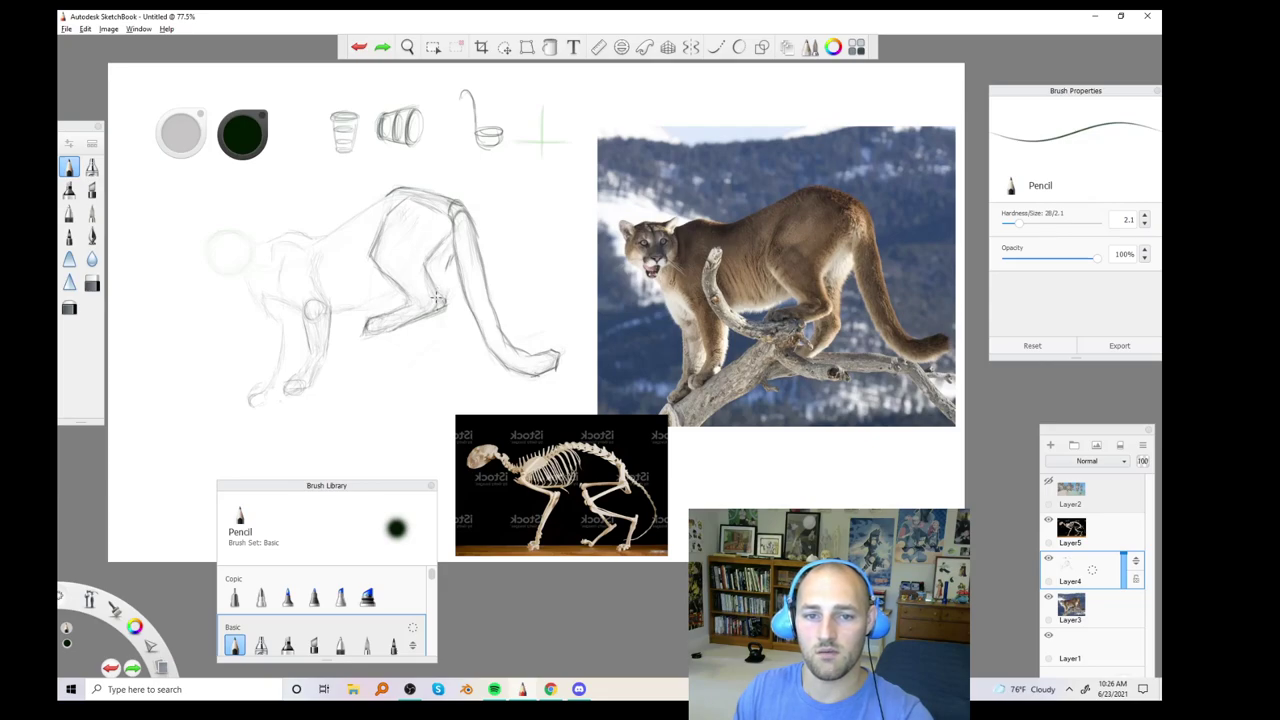
pyautogui.moveTo(437, 298); pyautogui.dragTo(430, 297)
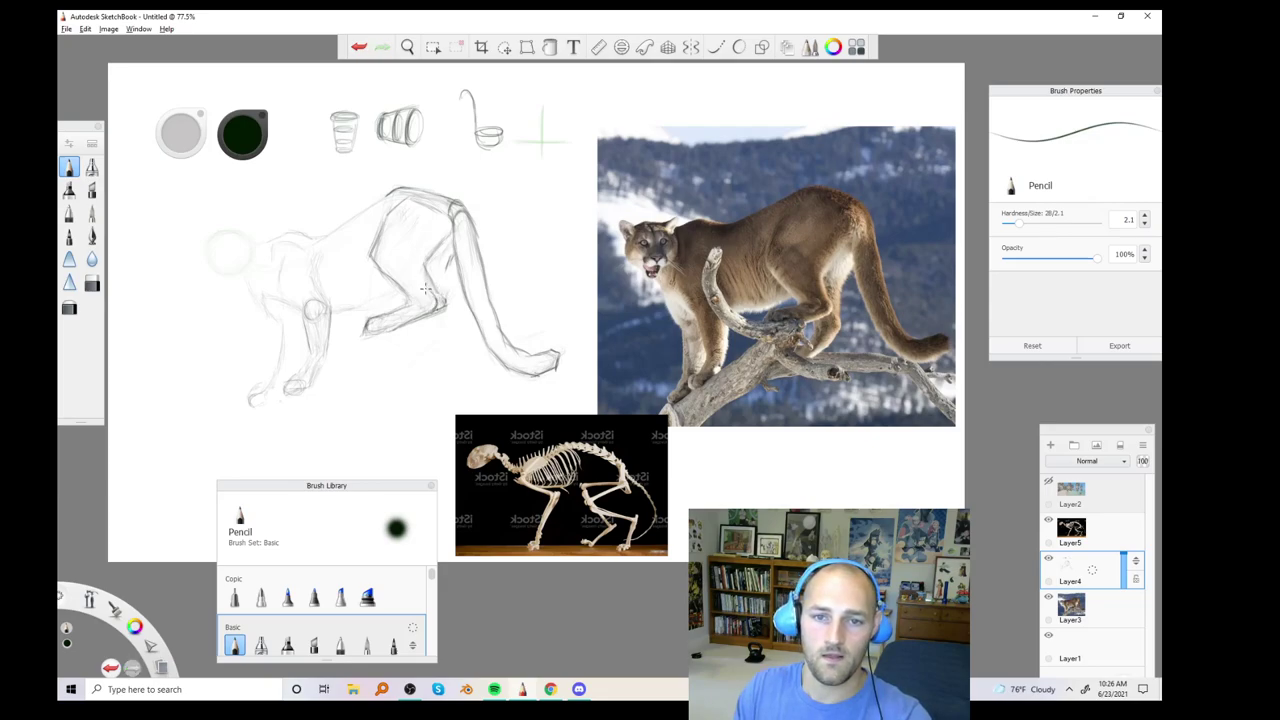
pyautogui.press('e')
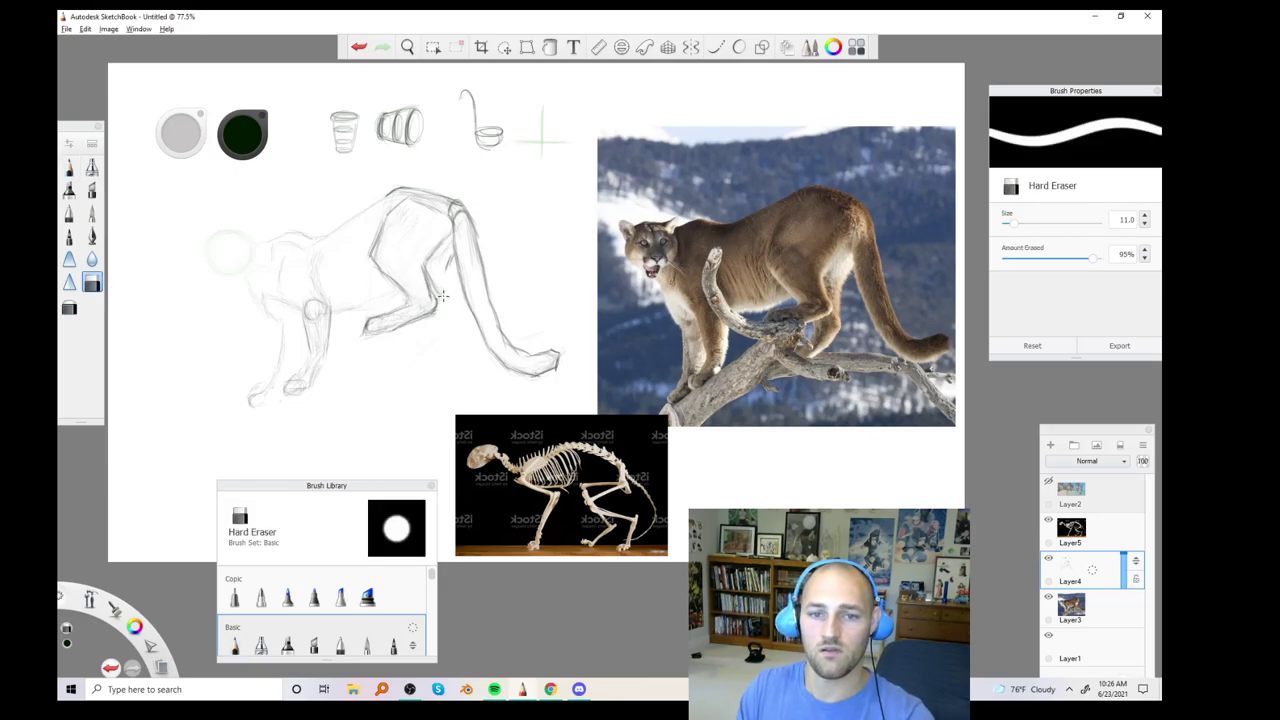
pyautogui.press('e')
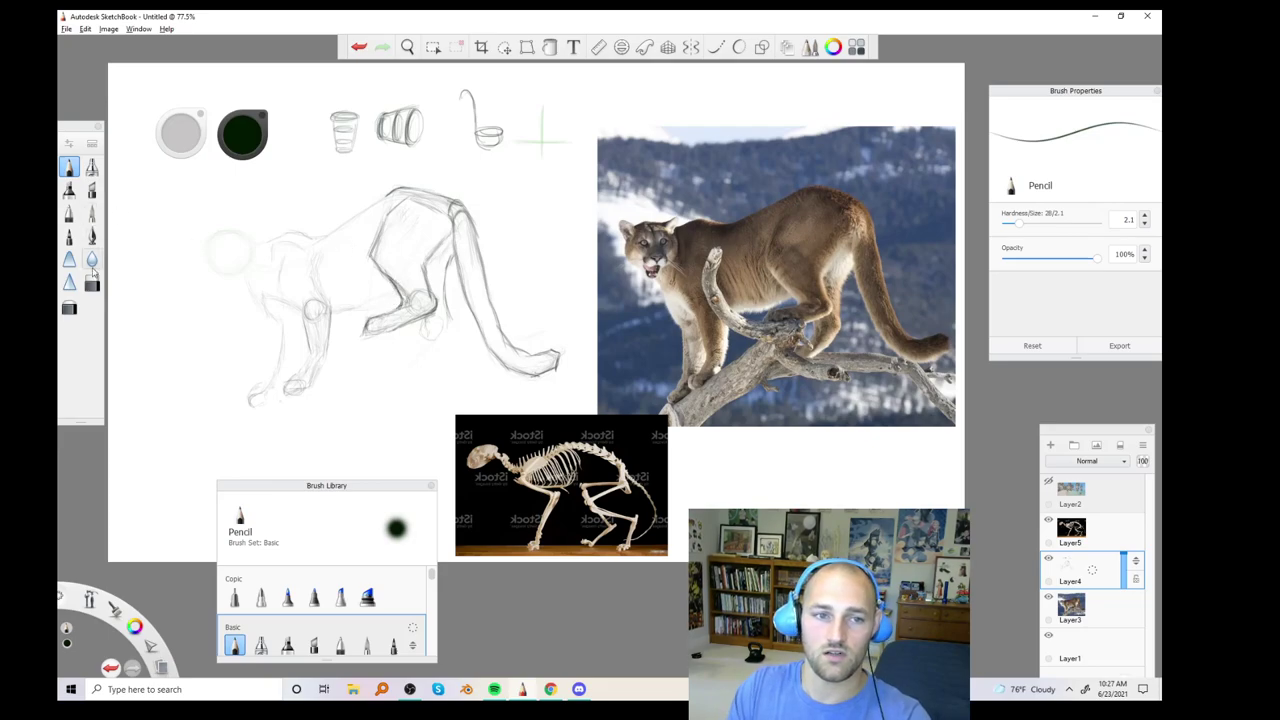
# Sketch the lower part of the far hind leg and its paw behind and below the near hind foot with the Pencil
pyautogui.click(69, 307)
pyautogui.click(91, 284)
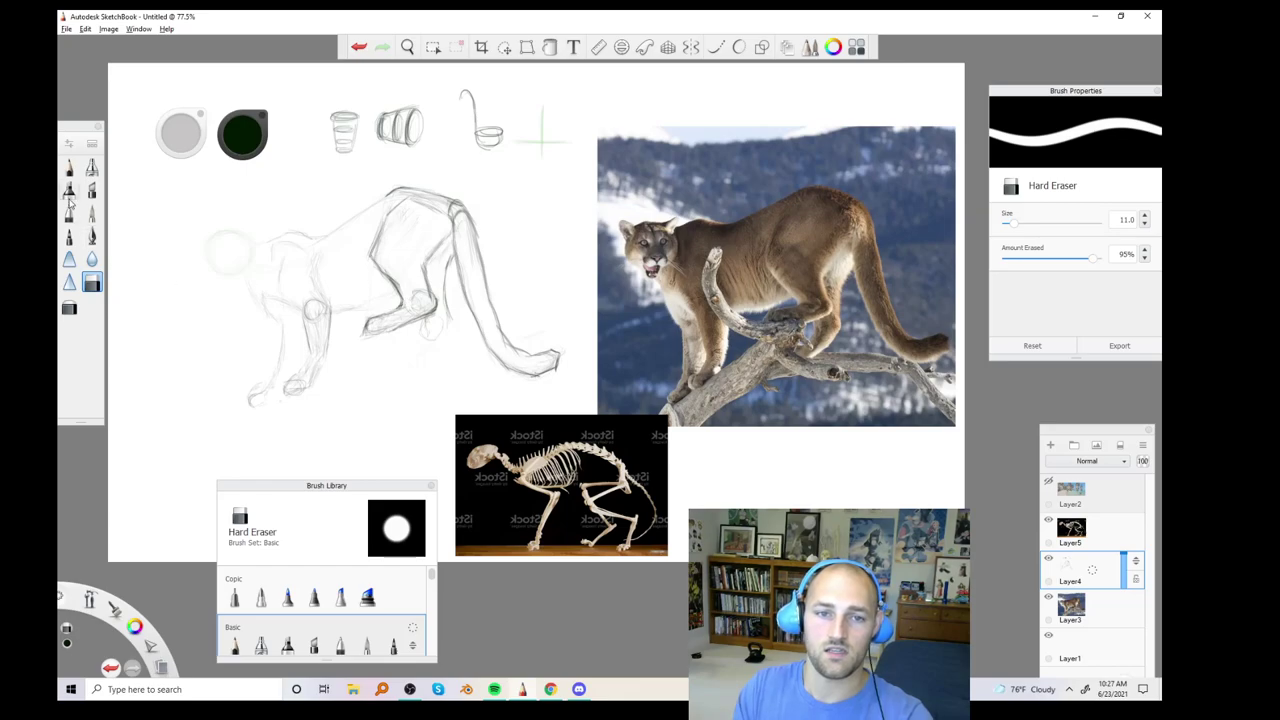
pyautogui.click(69, 167)
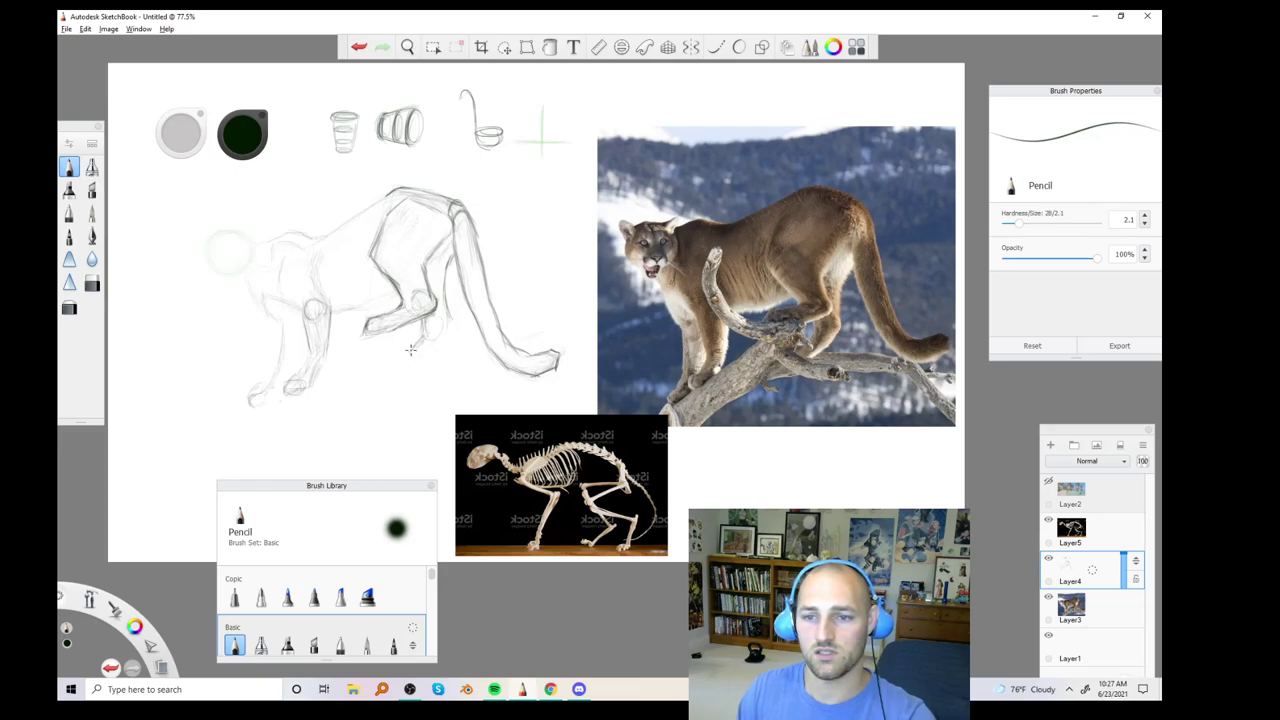
pyautogui.moveTo(400, 352)
pyautogui.mouseDown()
pyautogui.moveTo(398, 364)
pyautogui.moveTo(419, 361)
pyautogui.mouseUp()
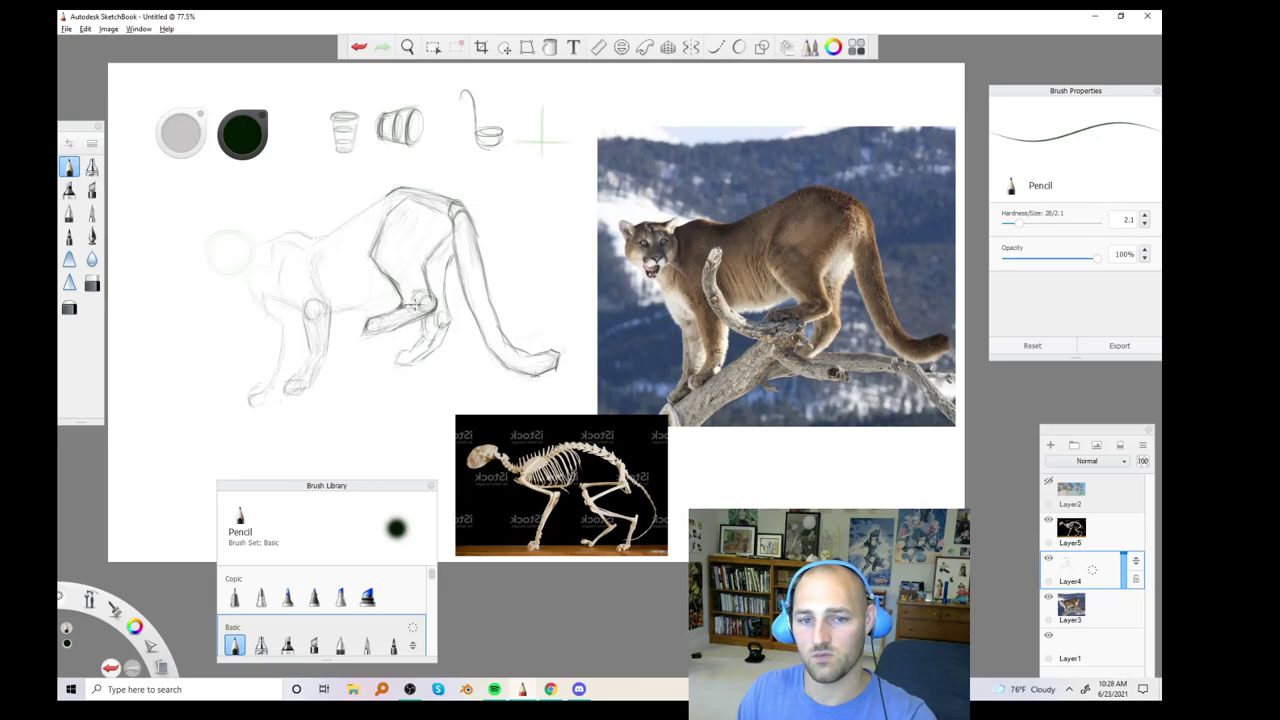
# Darken the lines joining the hock to the near hind foot, trimming them with the Hard Eraser and redrawing with the Pencil
pyautogui.moveTo(406, 312); pyautogui.dragTo(422, 303)
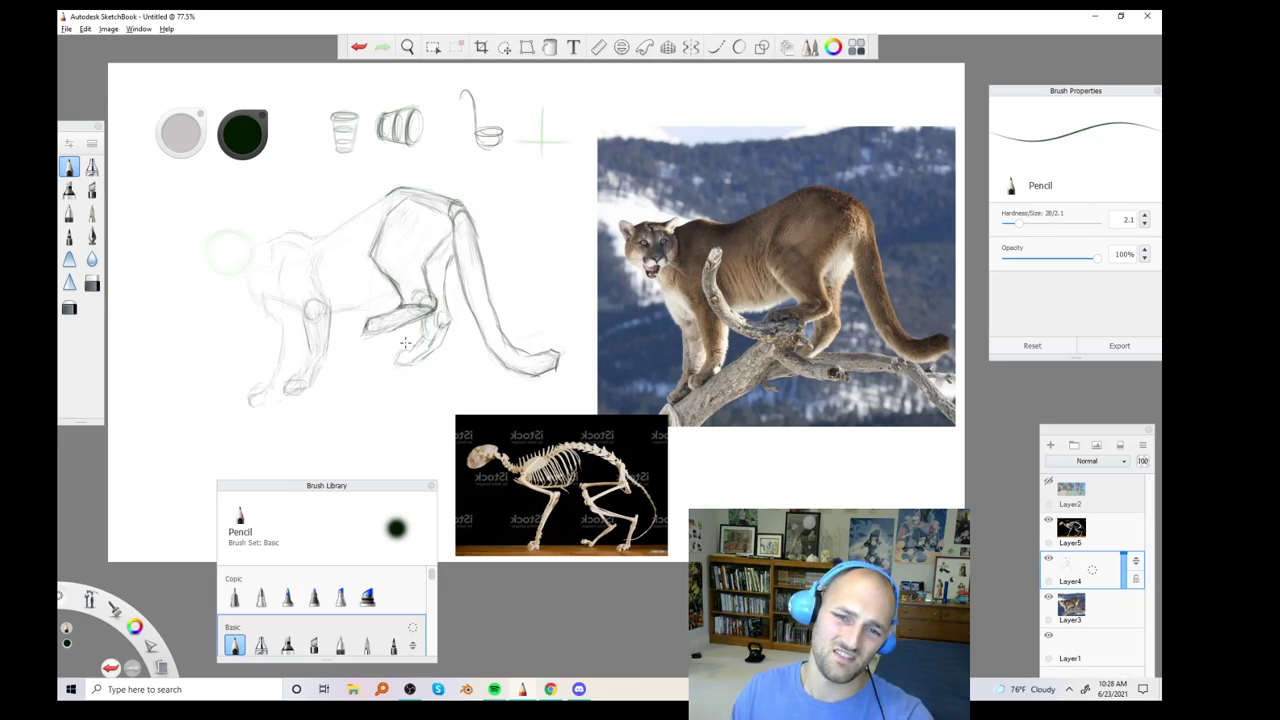
pyautogui.click(91, 283)
pyautogui.moveTo(424, 312); pyautogui.dragTo(408, 306)
pyautogui.click(67, 168)
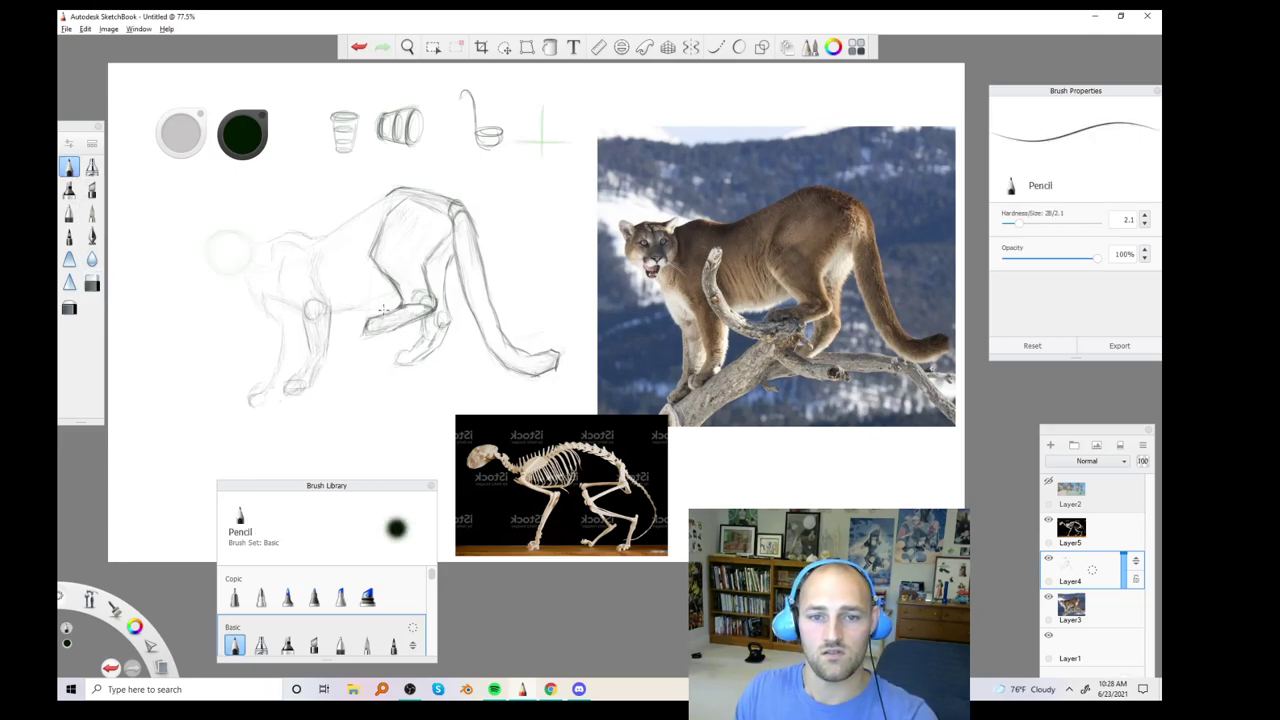
pyautogui.moveTo(418, 308); pyautogui.dragTo(432, 310)
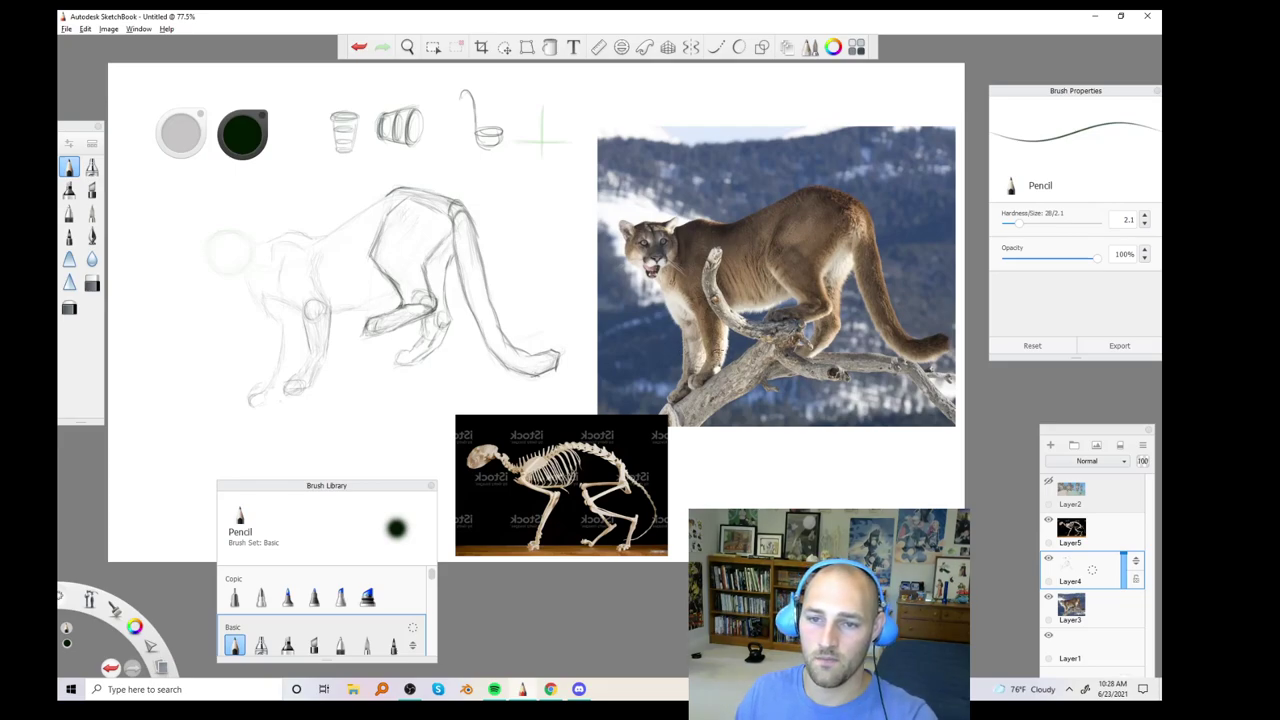
# Doodle two opposing arcs above the tail, add curved bands around the near foreleg and darken its outline down to the paw
pyautogui.moveTo(527, 181)
pyautogui.mouseDown()
pyautogui.moveTo(550, 181)
pyautogui.moveTo(537, 210)
pyautogui.moveTo(558, 212)
pyautogui.mouseUp()
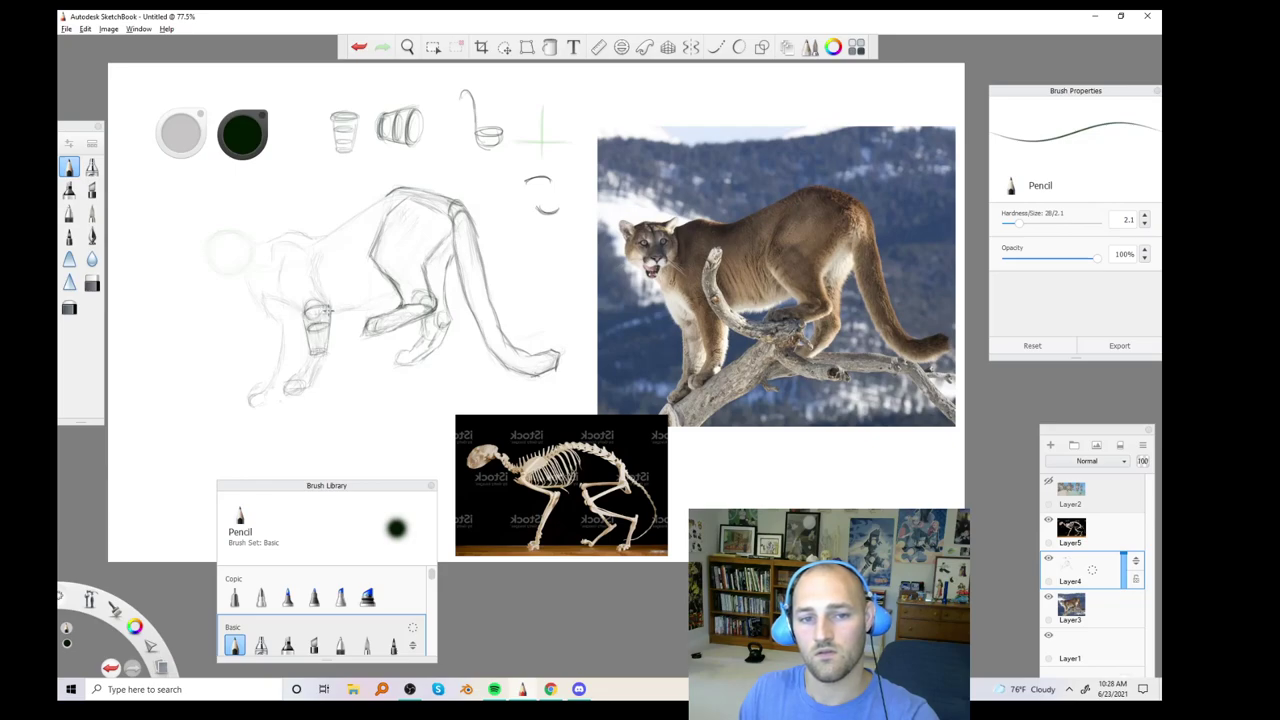
pyautogui.moveTo(307, 326); pyautogui.dragTo(310, 348)
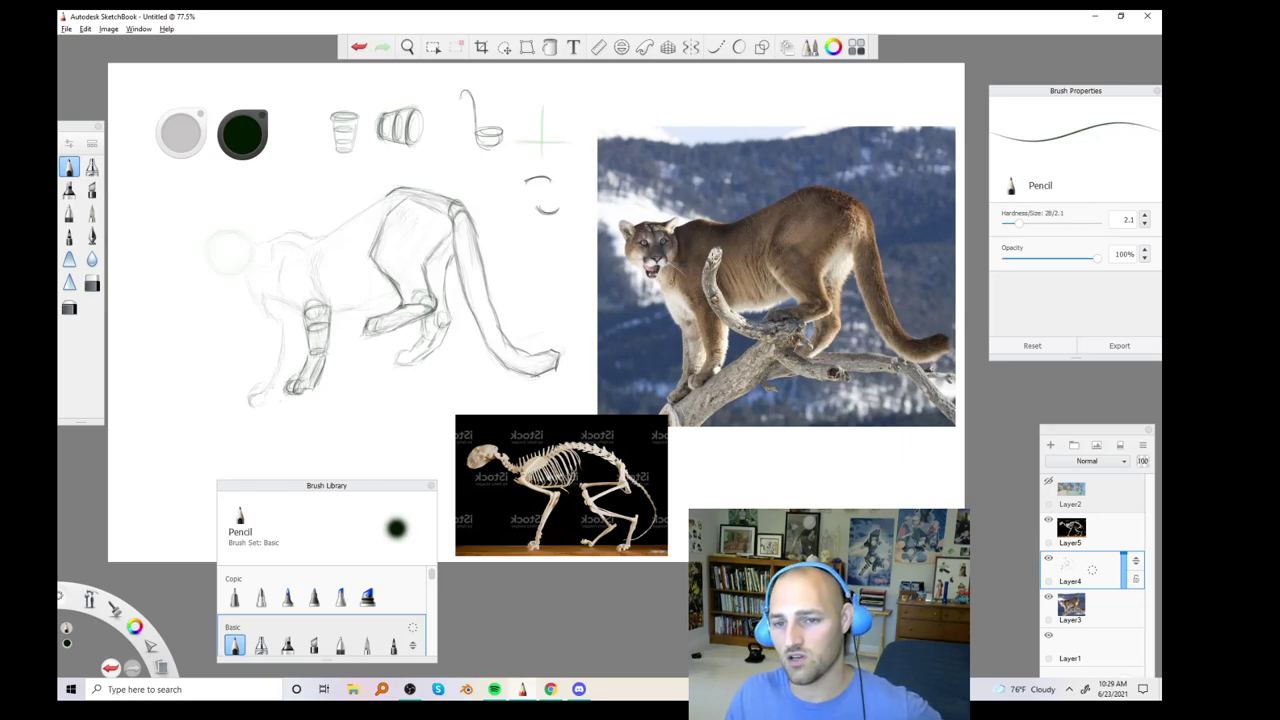
pyautogui.hotkey('ctrl', 'z')
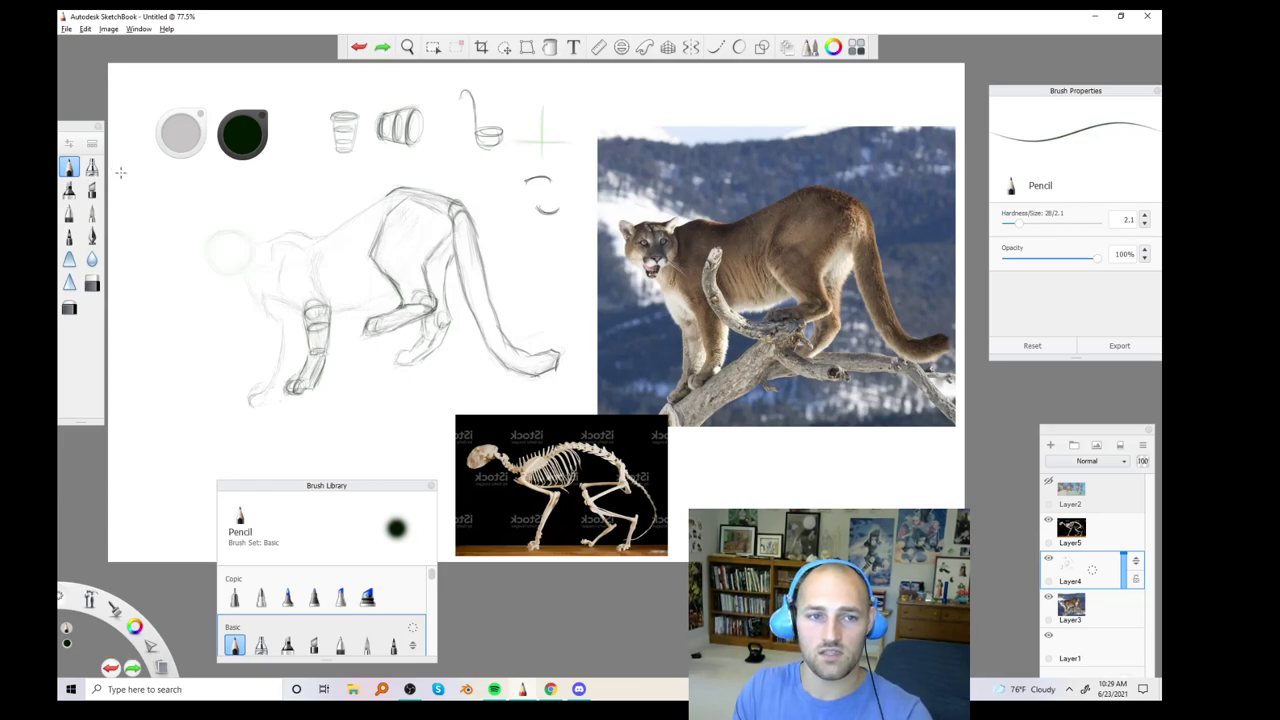
# Switch the Pencil to light blue and sketch sloping ground lines under the hind foot and front paws, erasing excess blue
pyautogui.moveTo(248, 138)
pyautogui.mouseDown()
pyautogui.moveTo(270, 140)
pyautogui.moveTo(218, 143)
pyautogui.moveTo(219, 160)
pyautogui.moveTo(244, 137)
pyautogui.mouseUp()
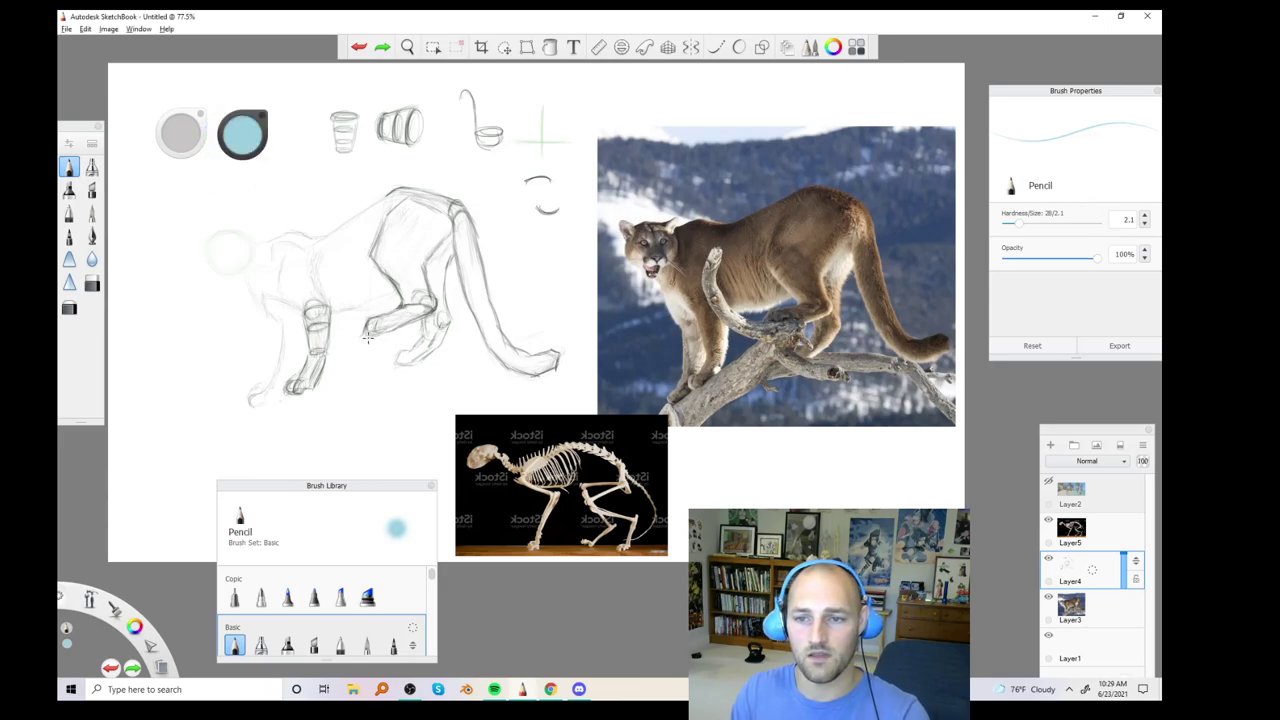
pyautogui.click(354, 340)
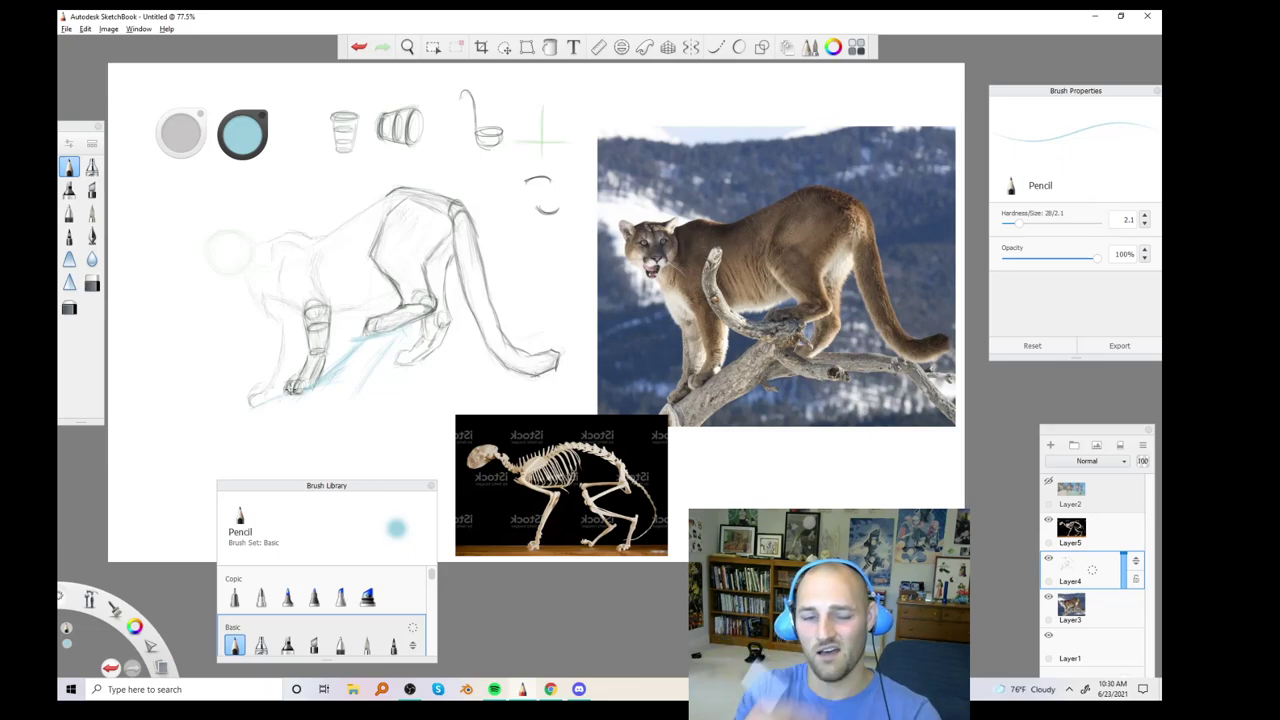
pyautogui.press('e')
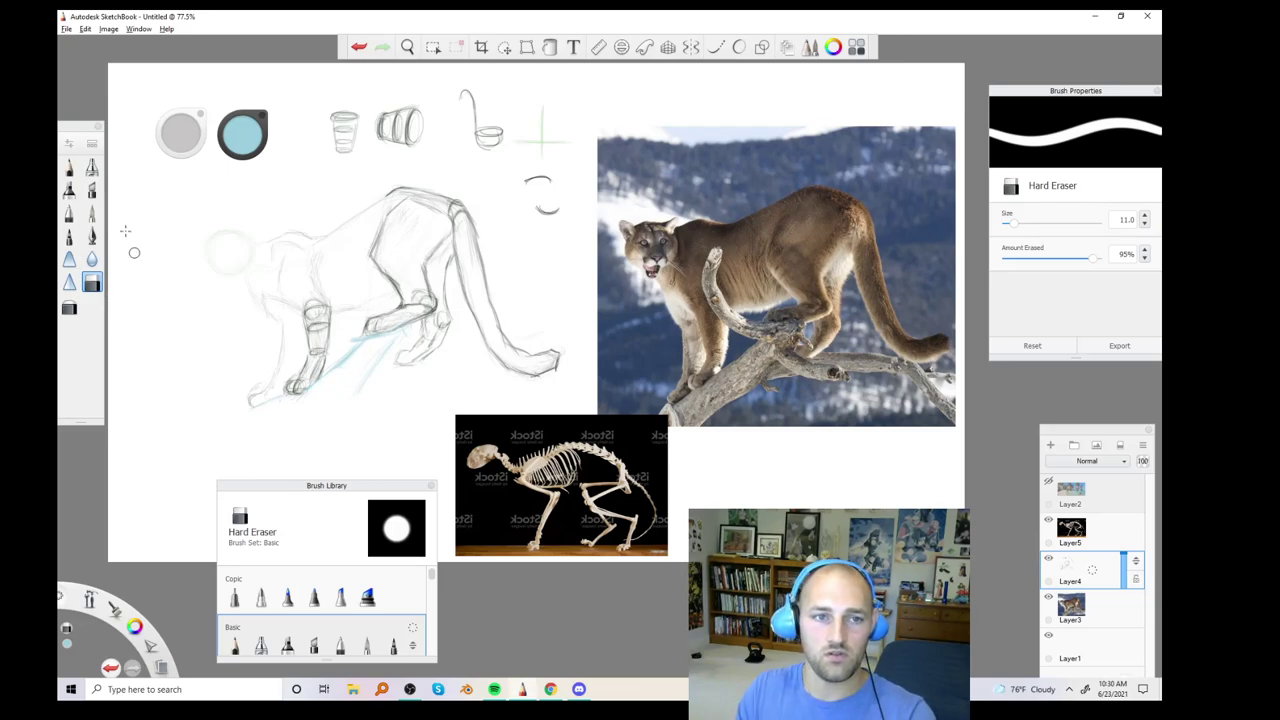
pyautogui.click(69, 166)
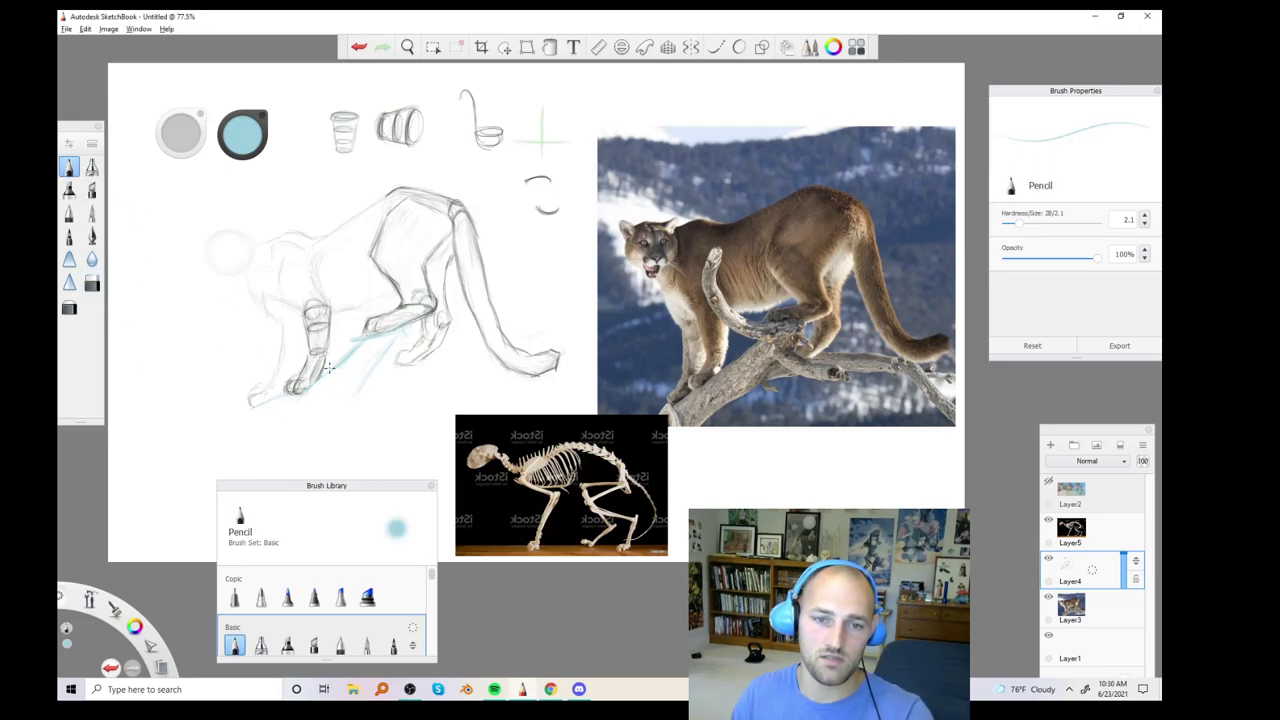
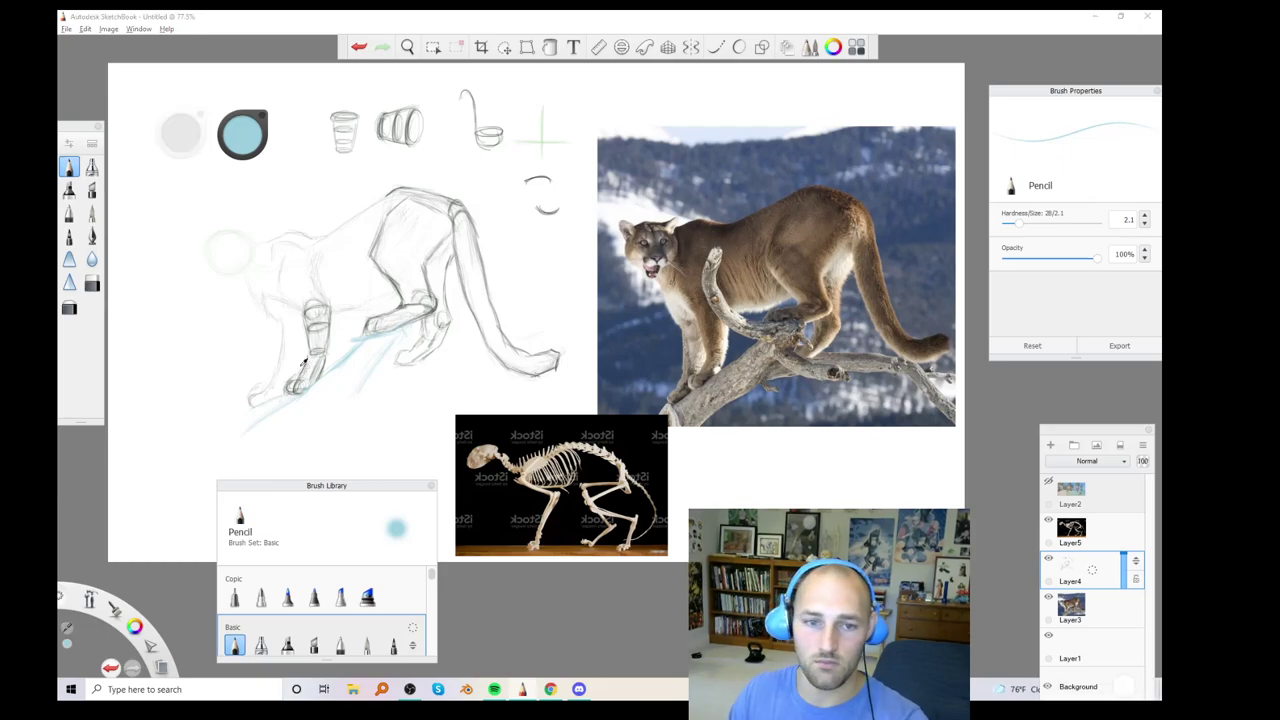
# Sample the grey-green from the front paw and draw angled lines marking the lower edge and front plane of the chest
pyautogui.keyDown('alt'); pyautogui.click(293, 388); pyautogui.keyUp('alt')
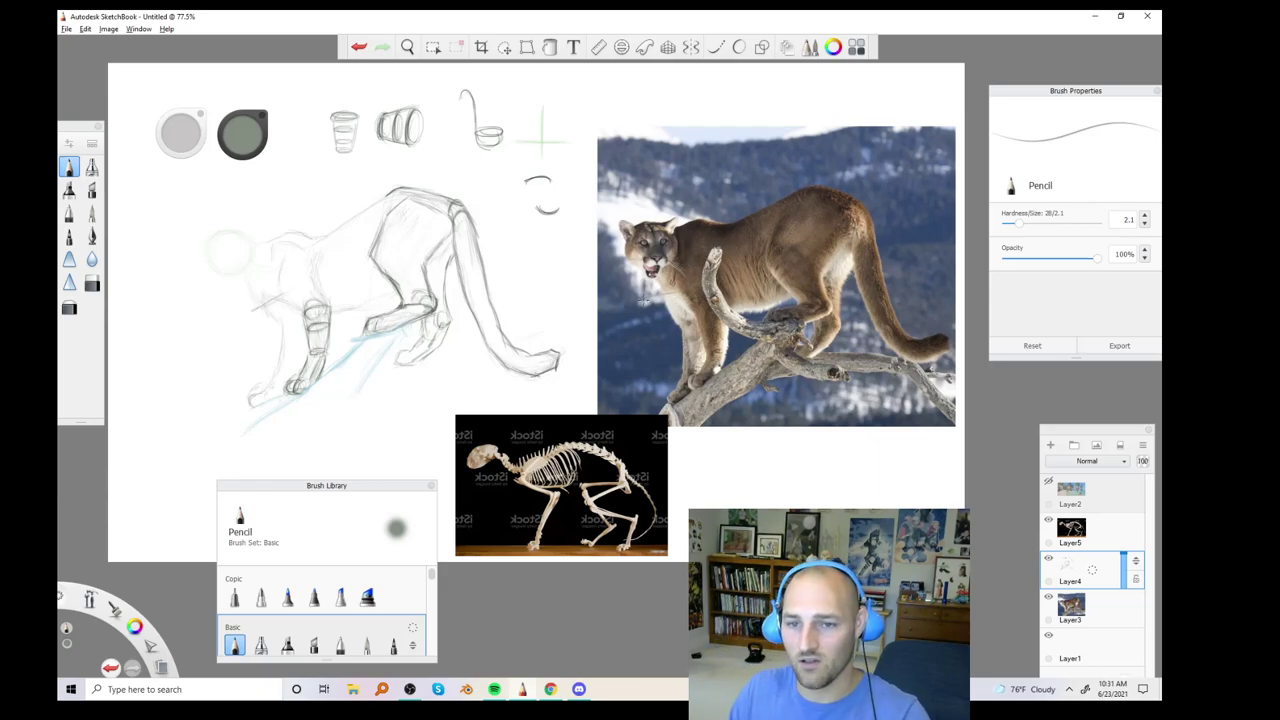
pyautogui.hotkey('ctrl', 'z')
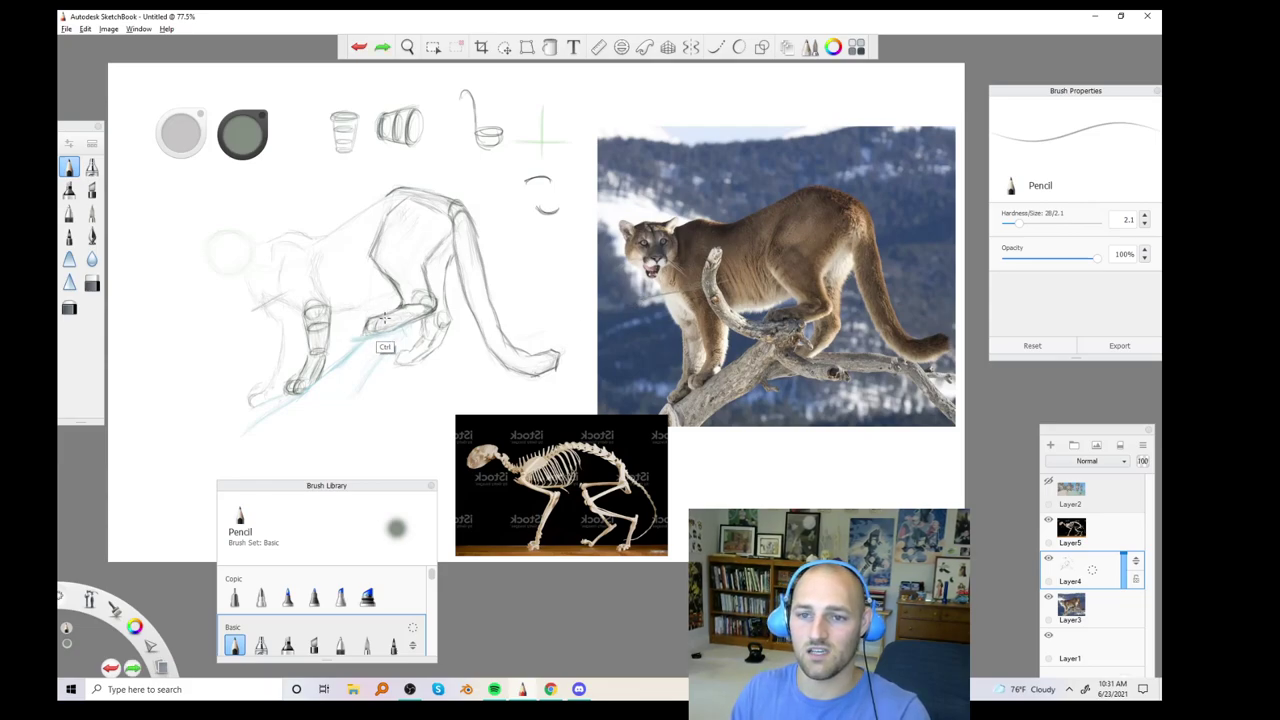
pyautogui.hotkey('ctrl', 'y')
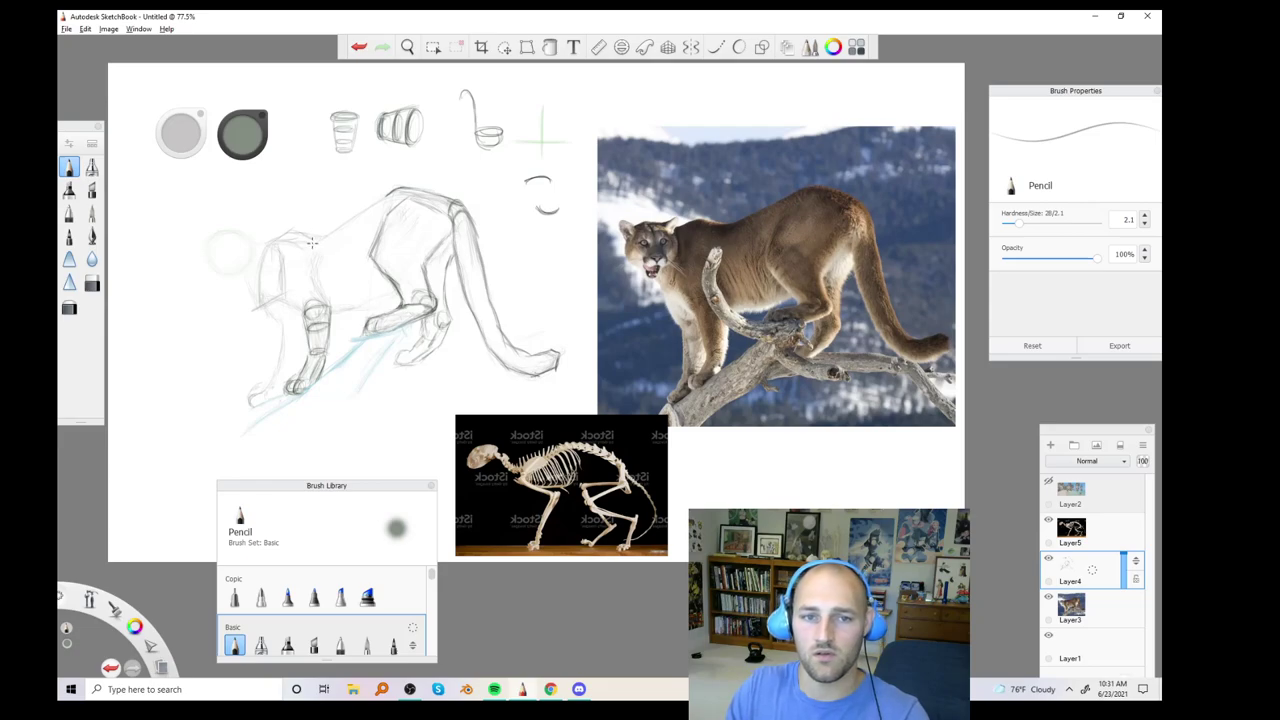
# Set the Pencil to dark grey and doodle a faceted, rounded chest form beside the cougar, tidying it with the Hard Eraser
pyautogui.click(242, 133)
pyautogui.moveTo(230, 157); pyautogui.dragTo(228, 162)
pyautogui.moveTo(148, 177)
pyautogui.mouseDown()
pyautogui.moveTo(145, 217)
pyautogui.moveTo(141, 205)
pyautogui.mouseUp()
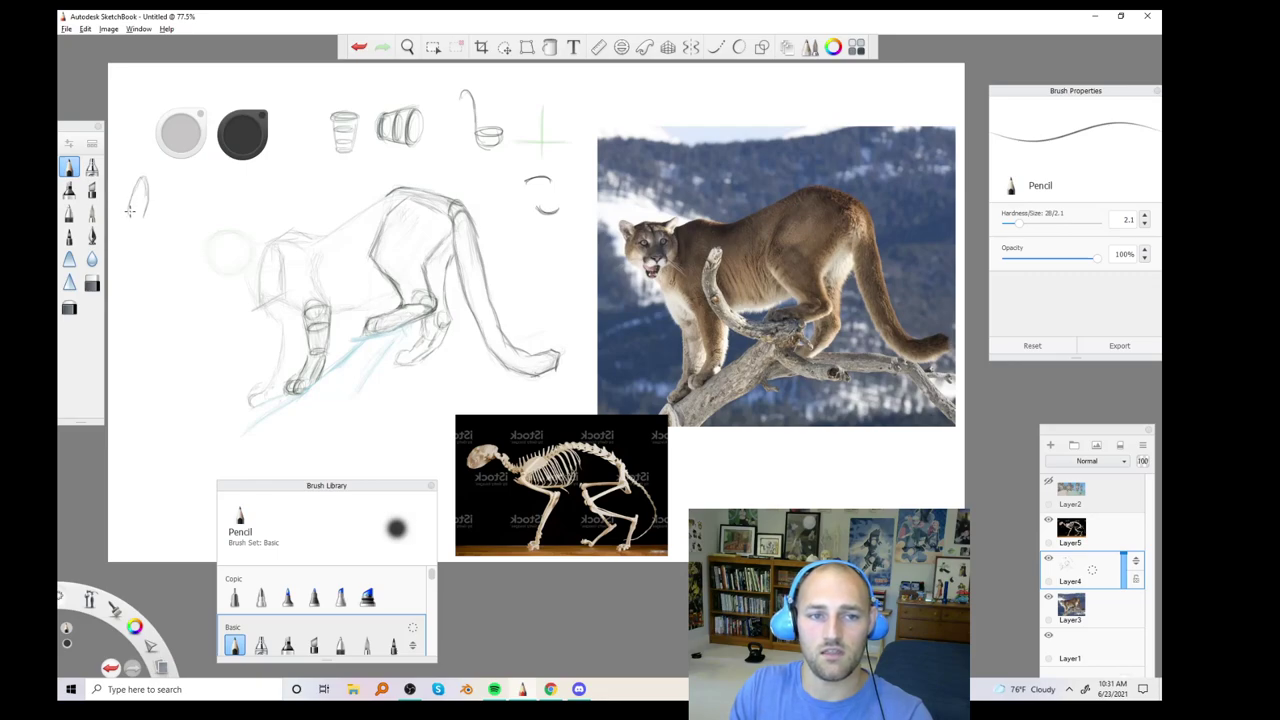
pyautogui.moveTo(145, 212)
pyautogui.mouseDown()
pyautogui.moveTo(158, 231)
pyautogui.moveTo(158, 180)
pyautogui.moveTo(166, 222)
pyautogui.moveTo(167, 208)
pyautogui.mouseUp()
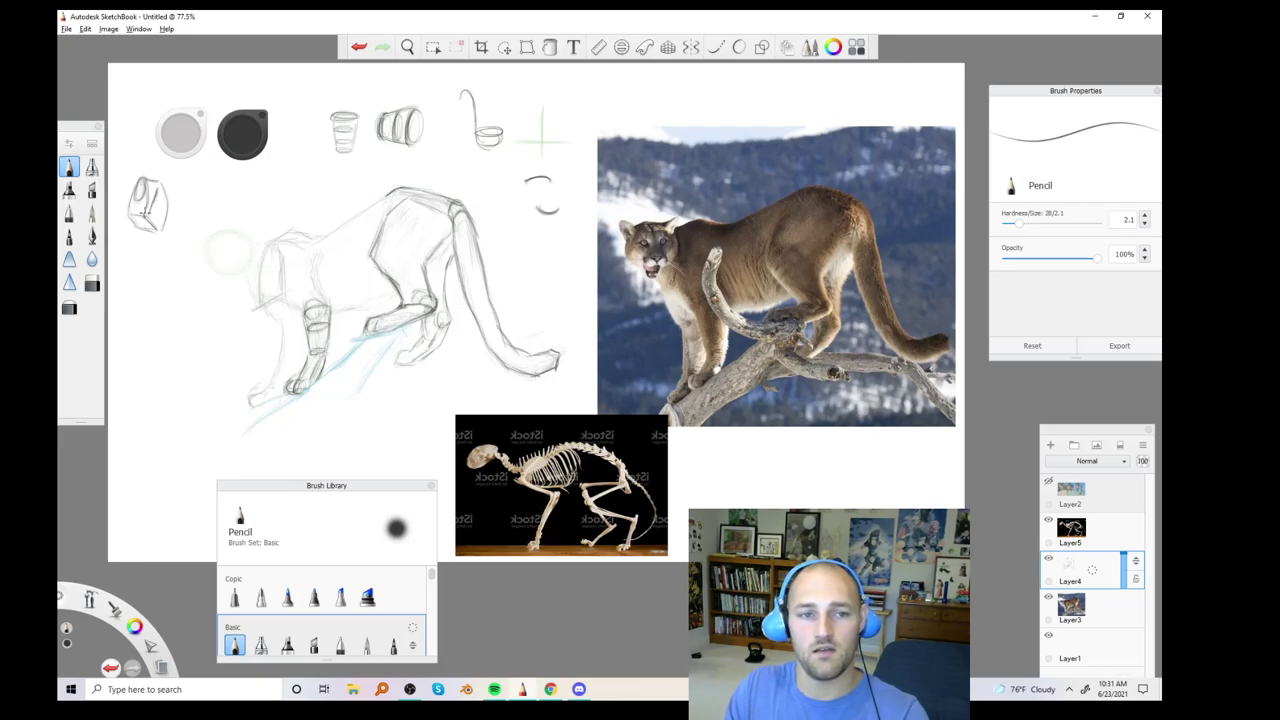
pyautogui.moveTo(145, 213); pyautogui.dragTo(125, 212)
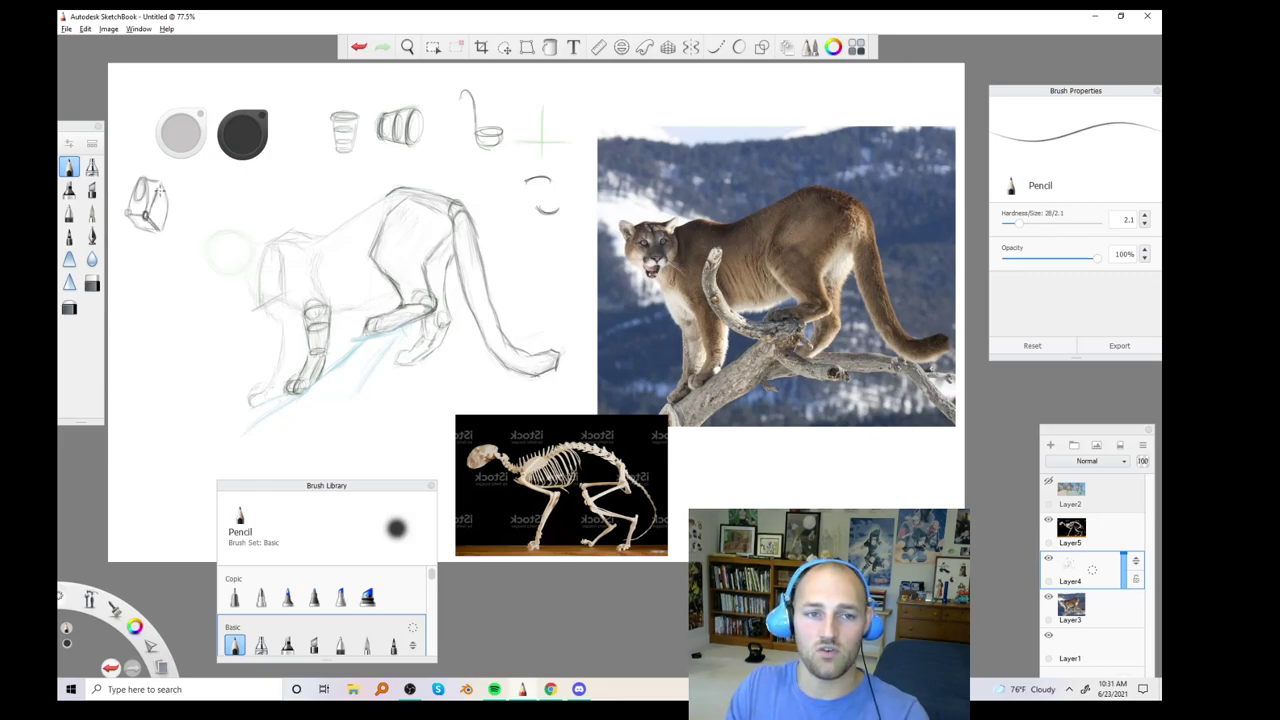
pyautogui.click(91, 283)
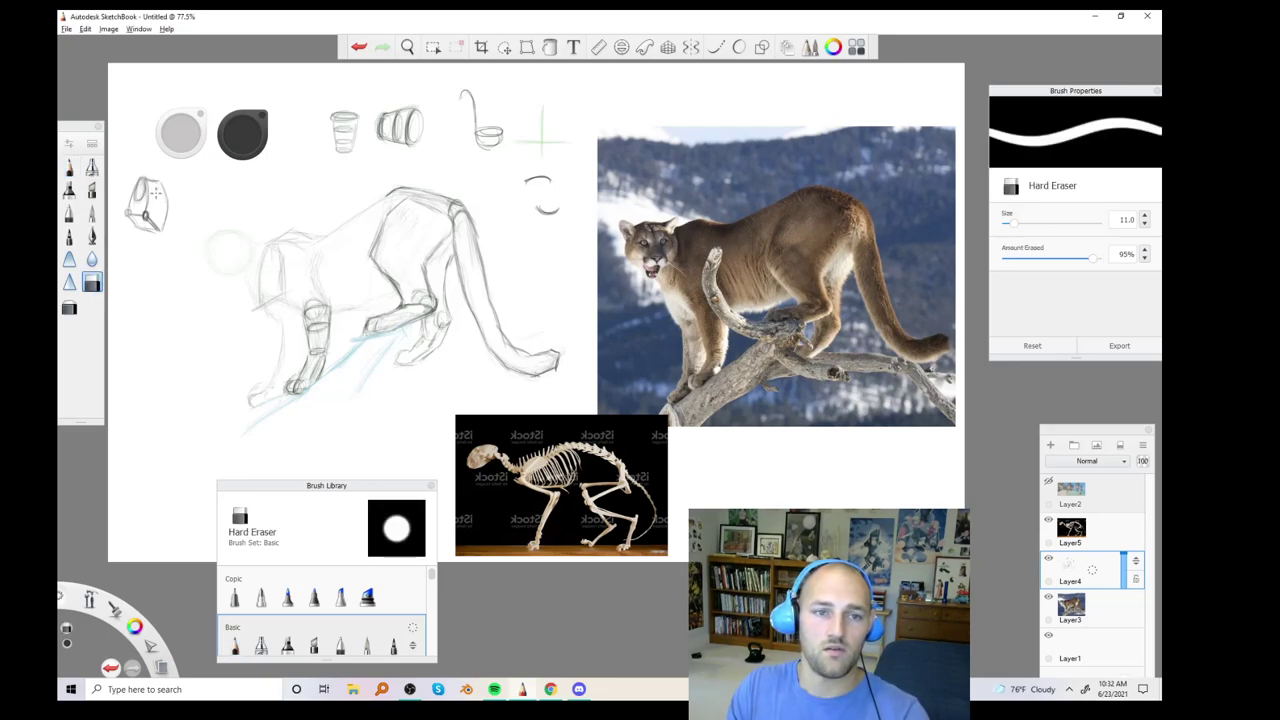
# Draw an oval on the cougar's chest and a curved near shoulder with the Pencil, and undo the trial guide strokes over the photo
pyautogui.click(69, 167)
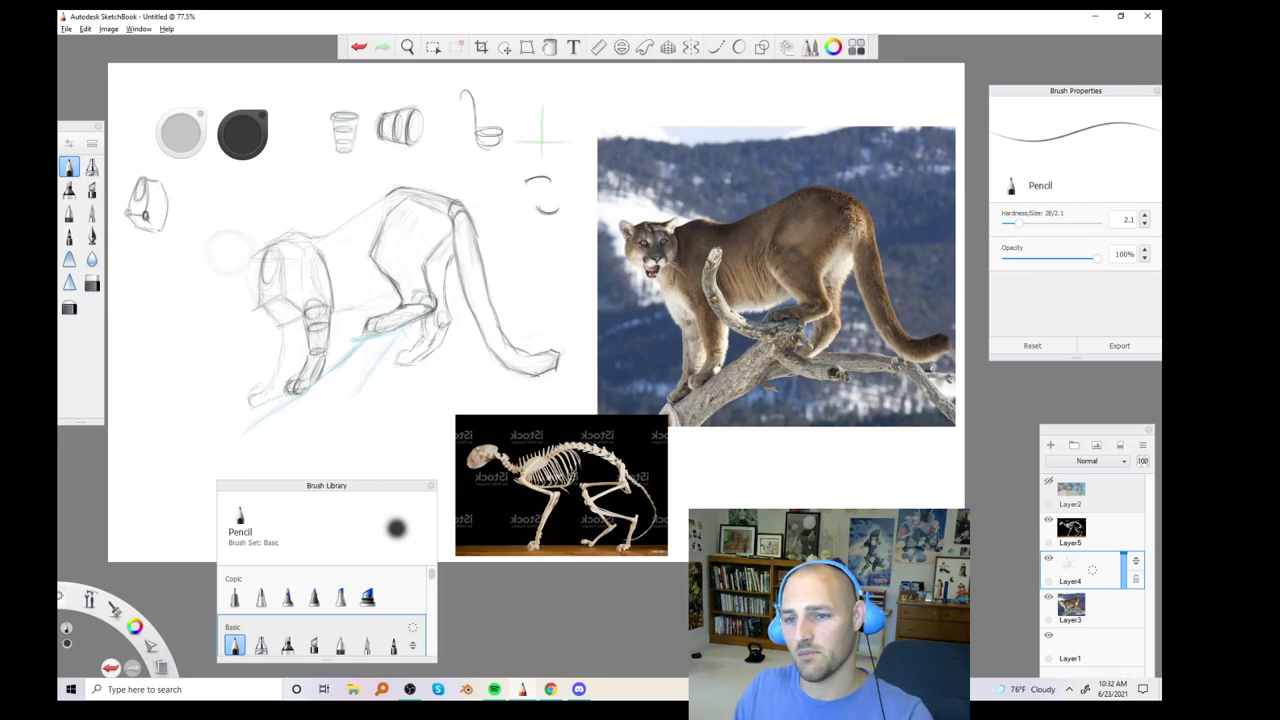
pyautogui.hotkey('ctrl', 'z')
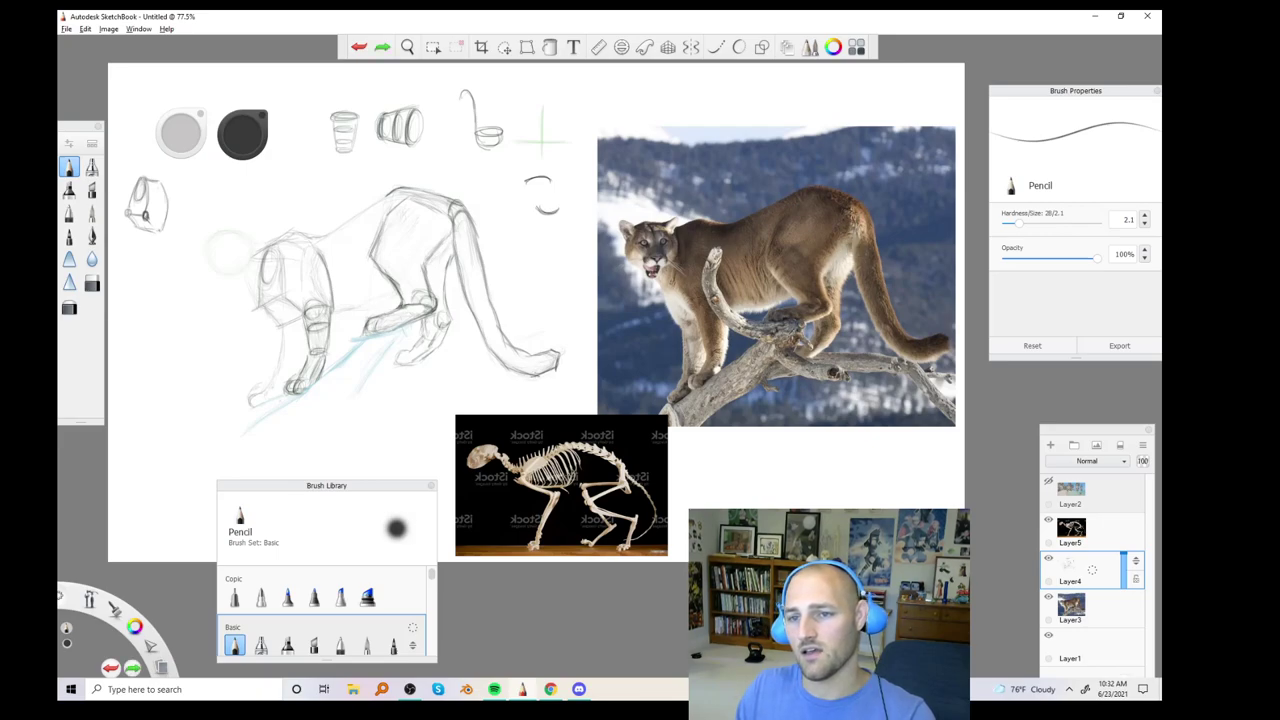
pyautogui.press('shift')
pyautogui.moveTo(752, 240); pyautogui.dragTo(810, 216)
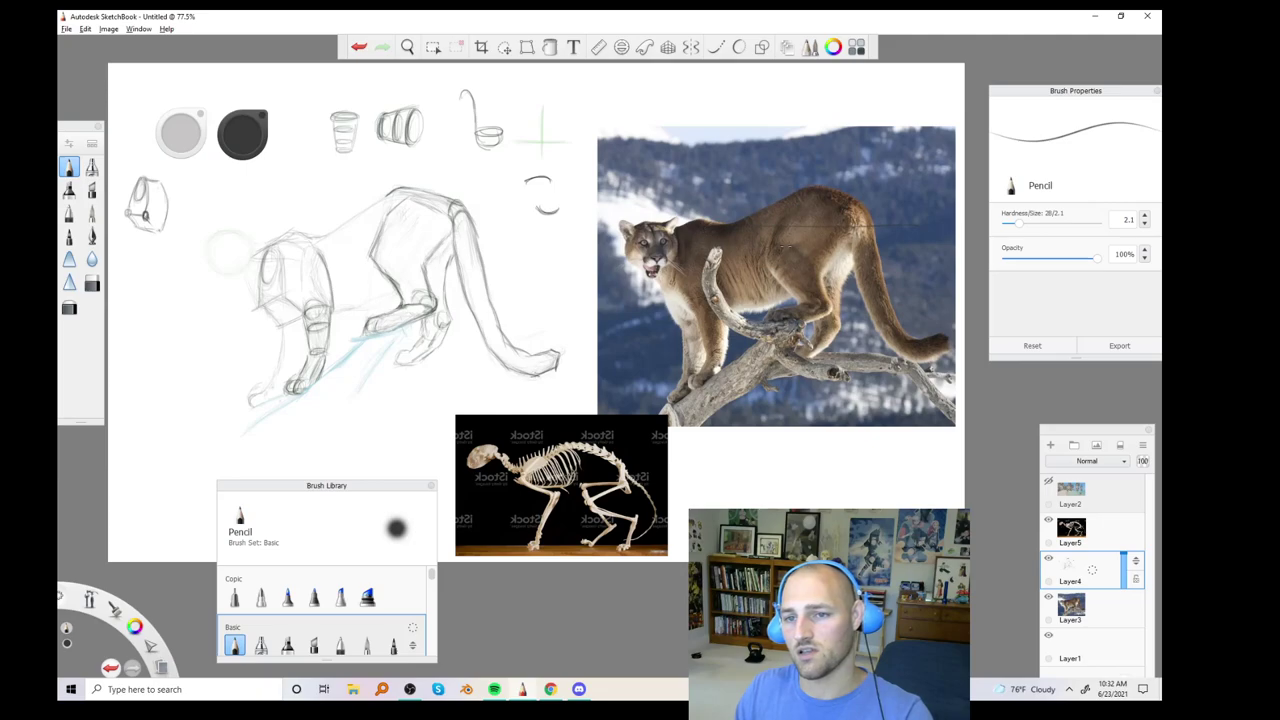
pyautogui.hotkey('ctrl', 'z')
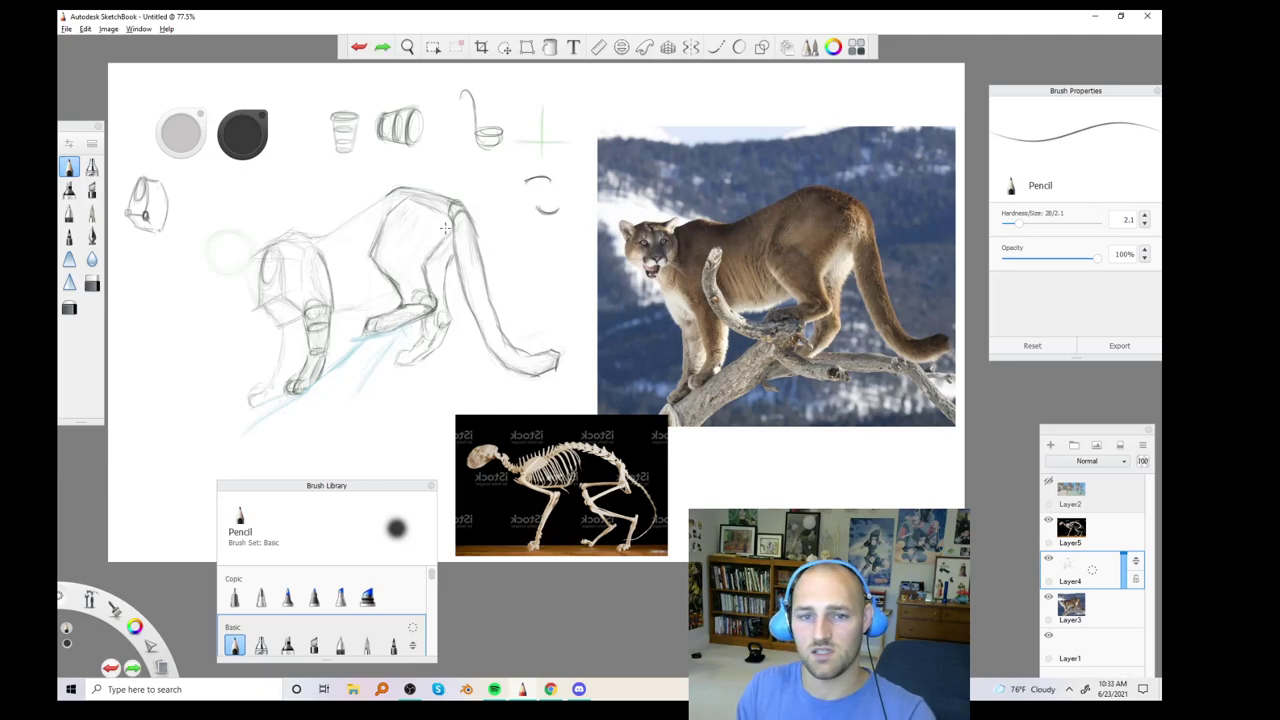
# Add a light guide line across the torso, darken the back up to the cleaned-up hip, and redraw the far foreleg and paw
pyautogui.moveTo(455, 226); pyautogui.dragTo(309, 232)
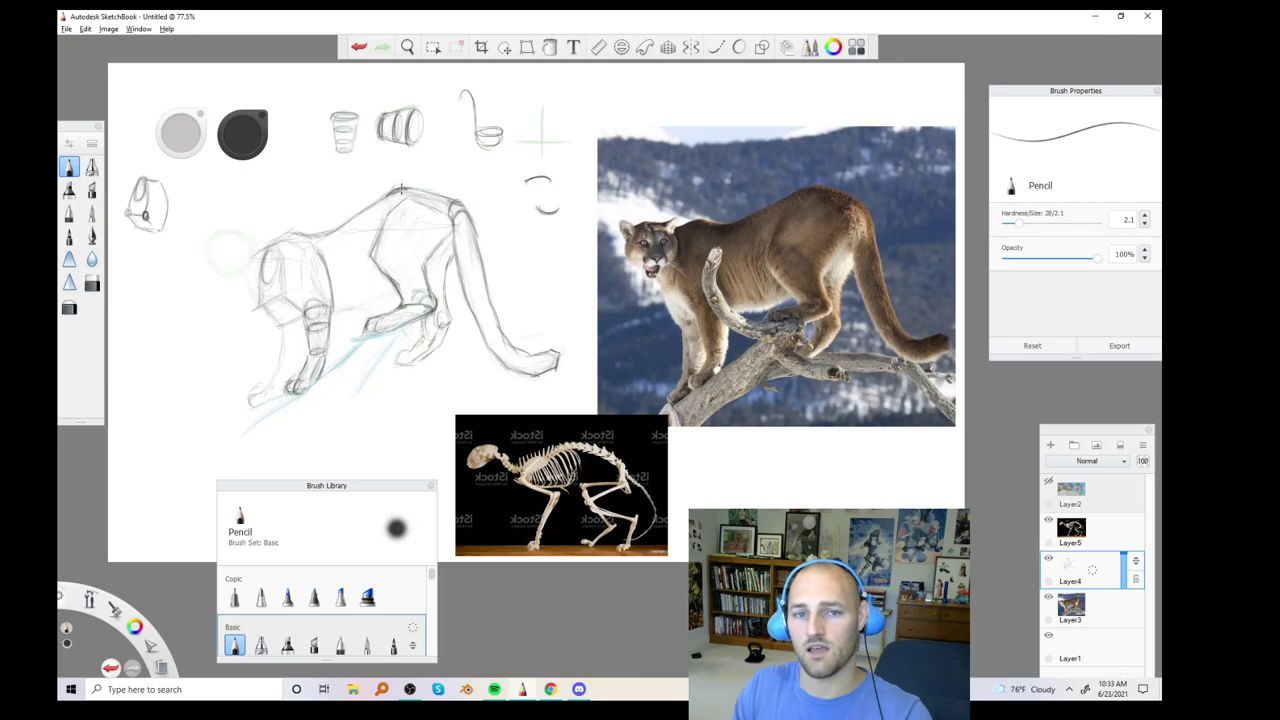
pyautogui.click(91, 284)
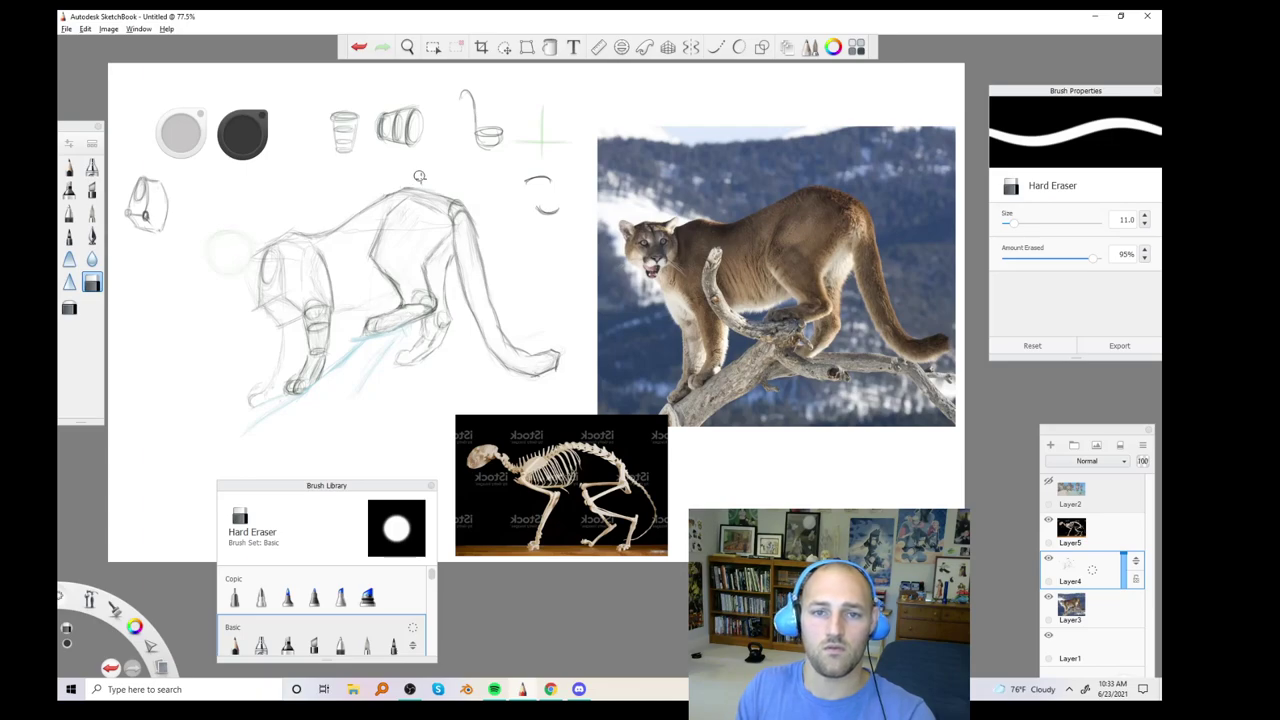
pyautogui.click(68, 167)
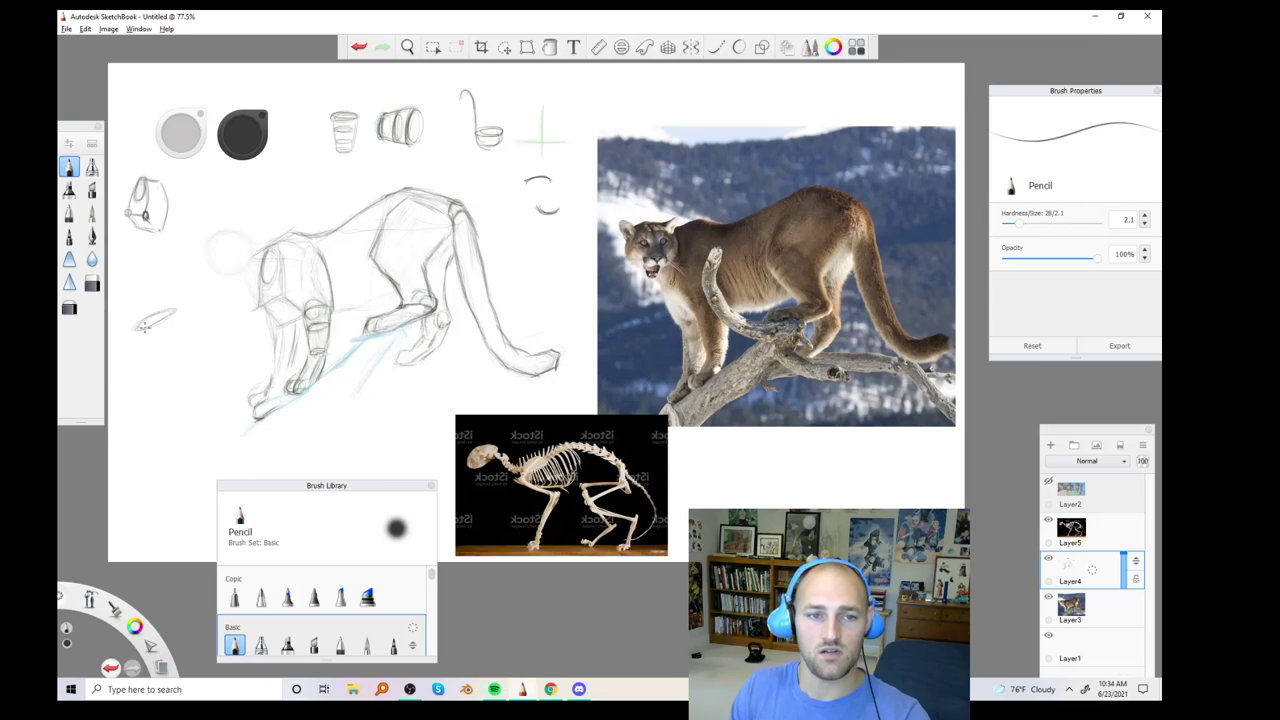
# Doodle a slanted split cylinder and an upright foreleg with a paw in the empty space beside the cougar's front legs
pyautogui.moveTo(145, 342)
pyautogui.mouseDown()
pyautogui.moveTo(175, 311)
pyautogui.moveTo(179, 326)
pyautogui.moveTo(158, 318)
pyautogui.moveTo(179, 301)
pyautogui.moveTo(155, 314)
pyautogui.moveTo(204, 283)
pyautogui.moveTo(160, 320)
pyautogui.moveTo(175, 303)
pyautogui.moveTo(180, 325)
pyautogui.moveTo(210, 302)
pyautogui.mouseUp()
pyautogui.moveTo(142, 396)
pyautogui.mouseDown()
pyautogui.moveTo(139, 442)
pyautogui.moveTo(158, 410)
pyautogui.mouseUp()
pyautogui.moveTo(153, 460); pyautogui.dragTo(157, 408)
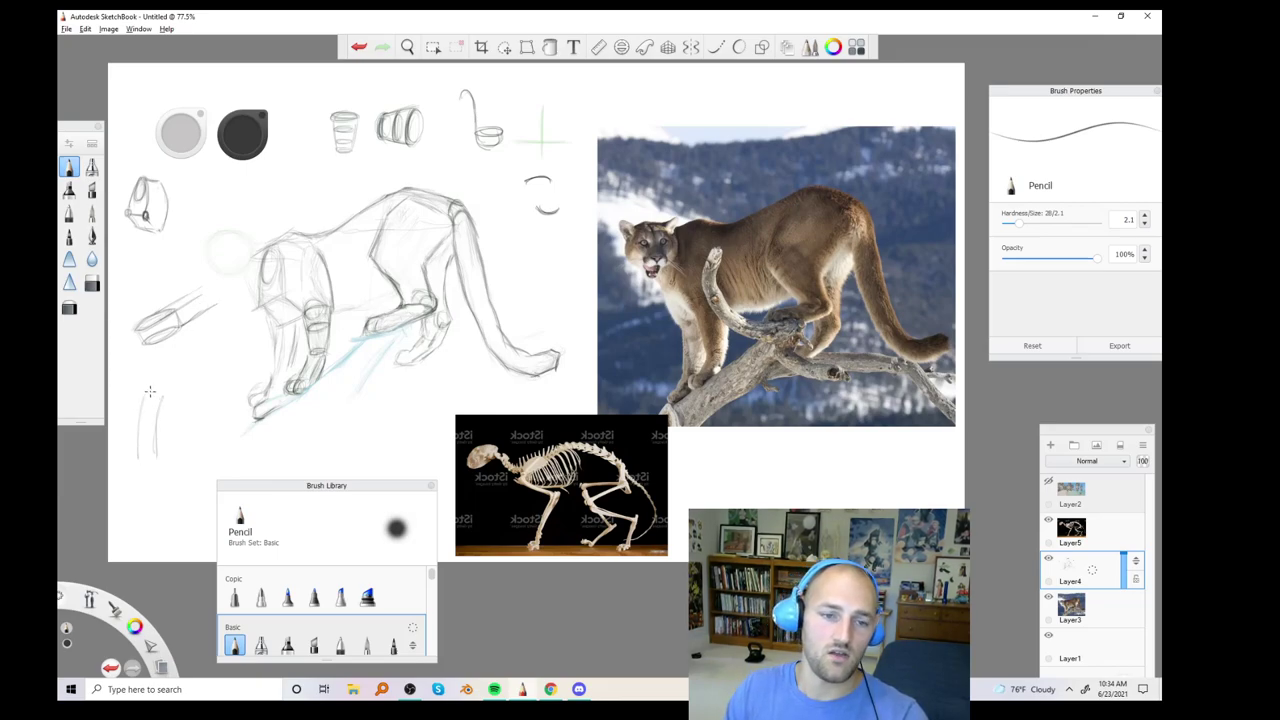
pyautogui.moveTo(141, 398); pyautogui.dragTo(140, 446)
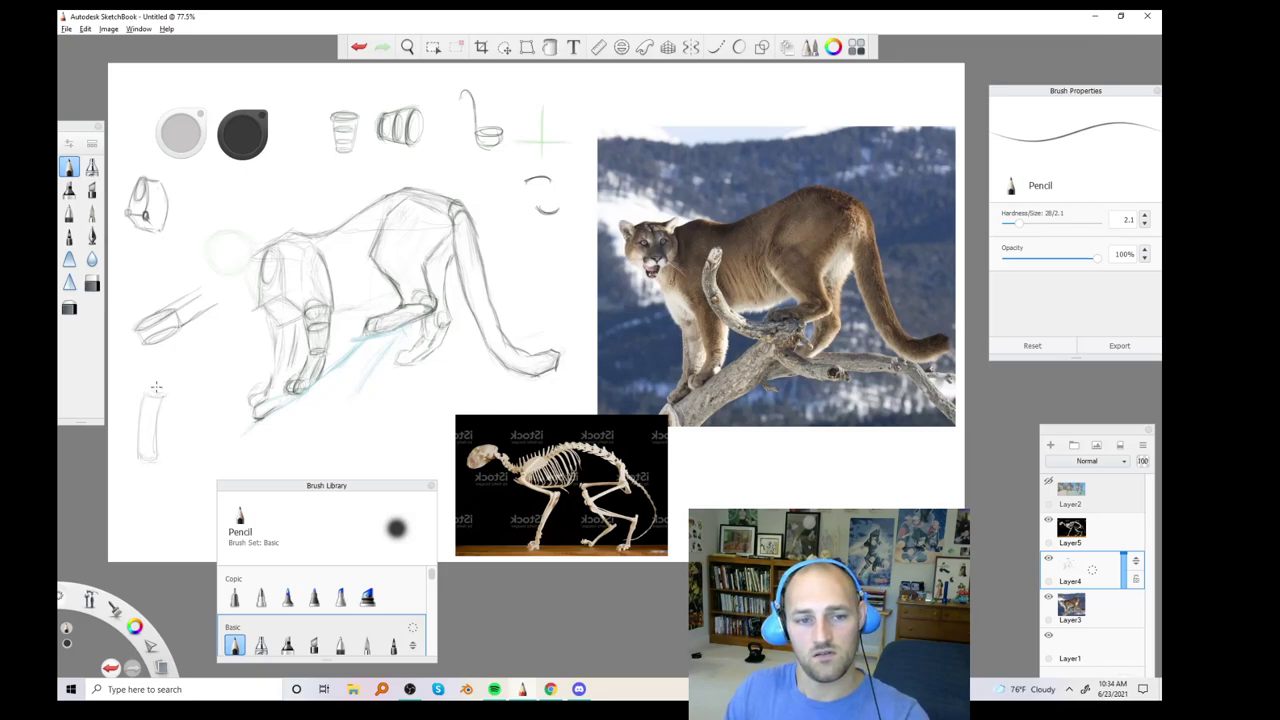
pyautogui.moveTo(170, 392); pyautogui.dragTo(157, 458)
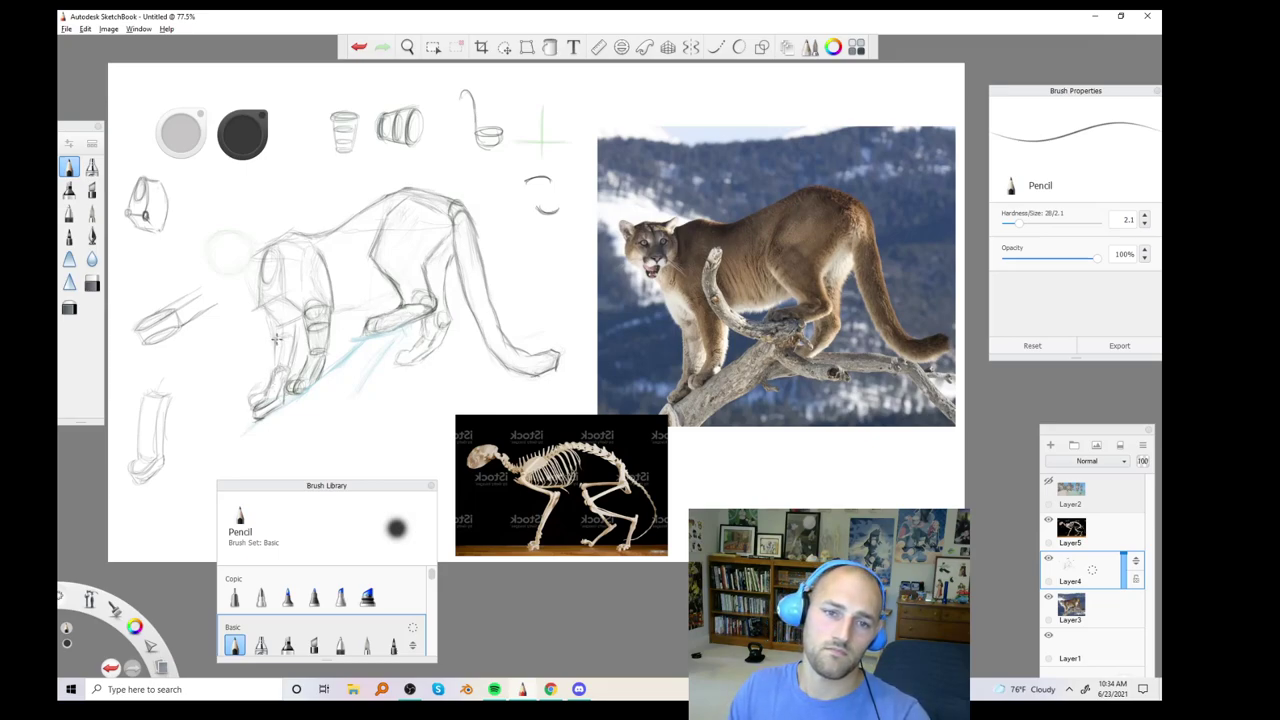
pyautogui.click(91, 284)
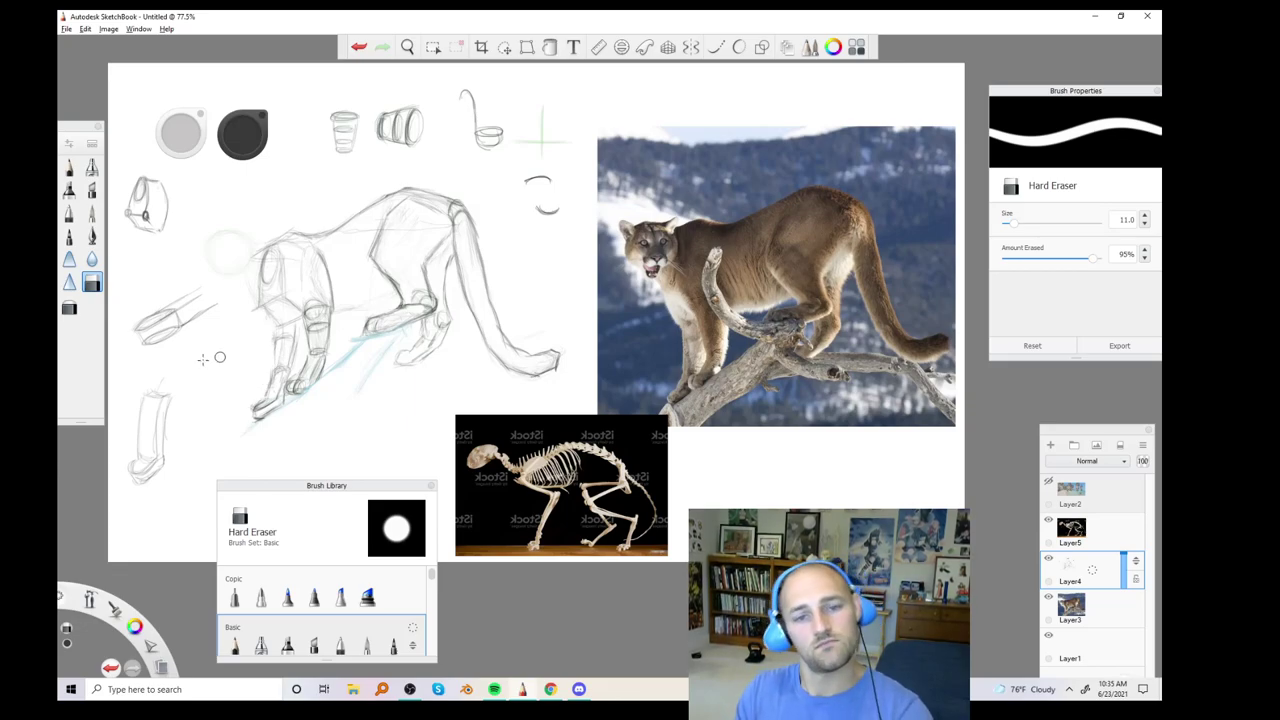
pyautogui.click(70, 167)
pyautogui.moveTo(378, 273)
pyautogui.mouseDown()
pyautogui.moveTo(360, 240)
pyautogui.moveTo(400, 300)
pyautogui.moveTo(378, 255)
pyautogui.mouseUp()
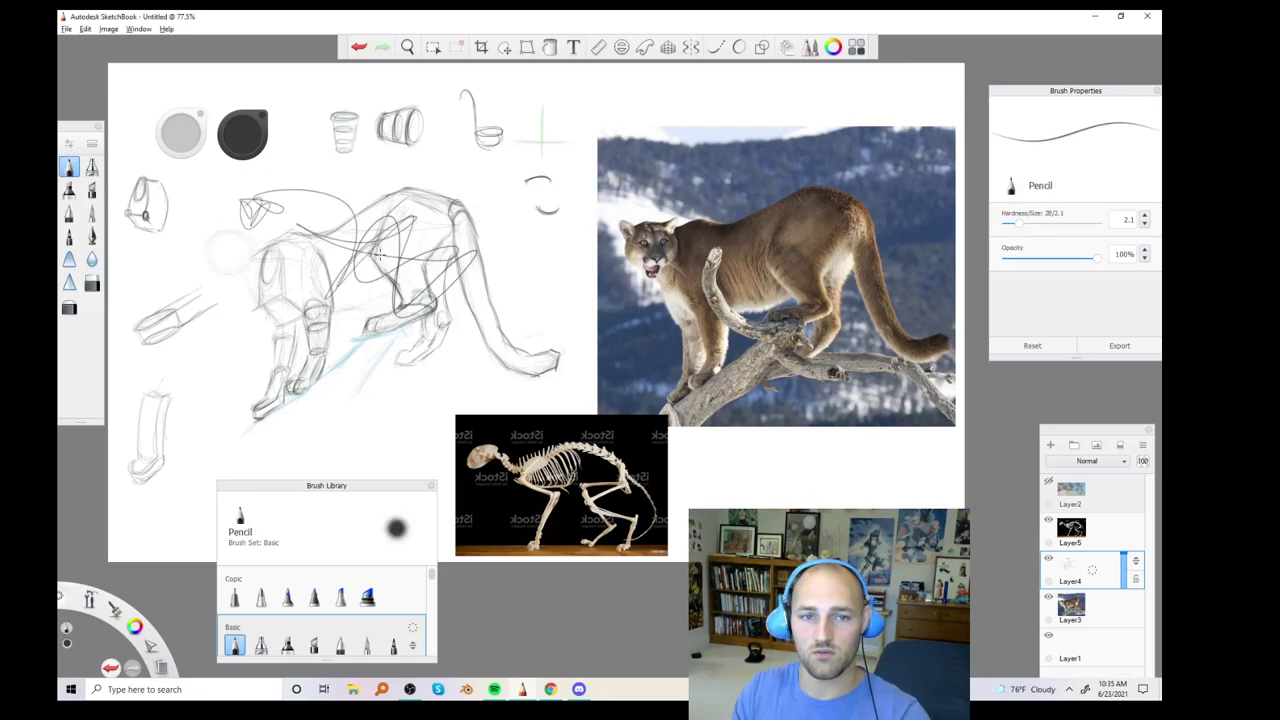
pyautogui.hotkey('ctrl', 'z')
# Draw an angular Pencil contour down the front of the cougar's chest, comparing the sketch with and without it before keeping it
pyautogui.moveTo(256, 277); pyautogui.dragTo(258, 298)
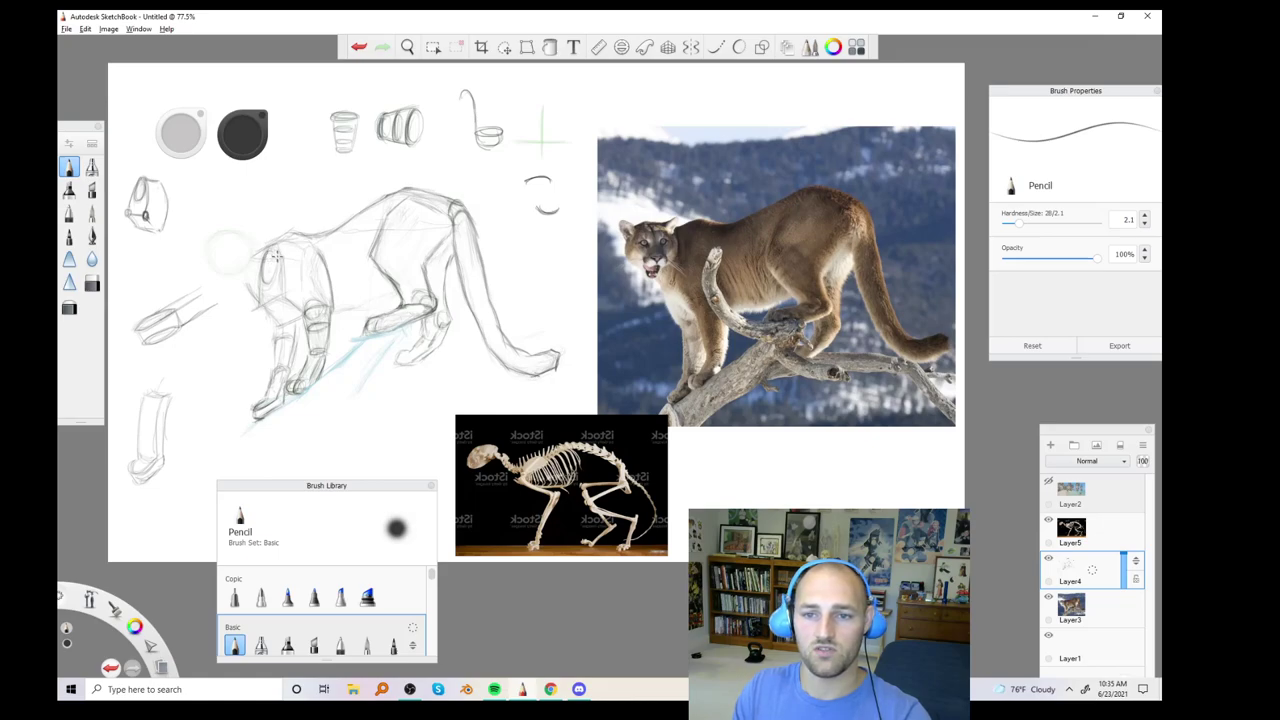
pyautogui.hotkey('ctrl', 'z')
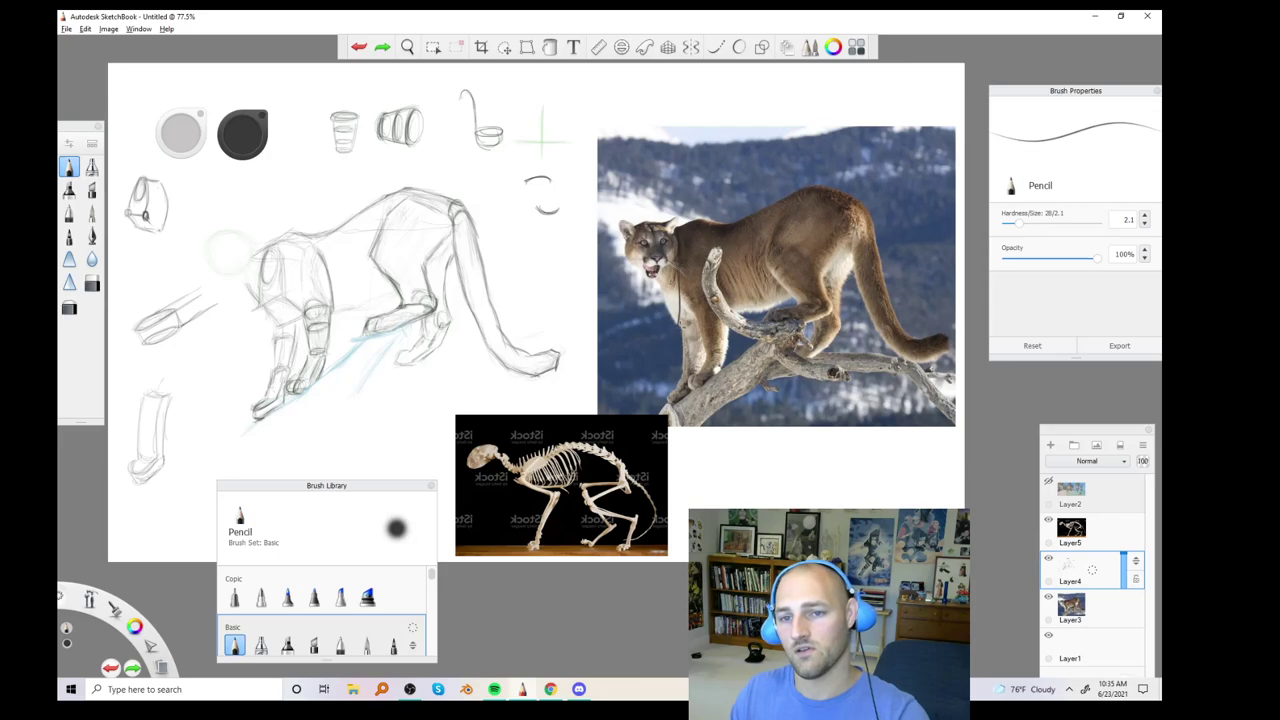
pyautogui.hotkey('ctrl', 'y')
pyautogui.hotkey('ctrl', 'z')
pyautogui.hotkey('ctrl', 'y')
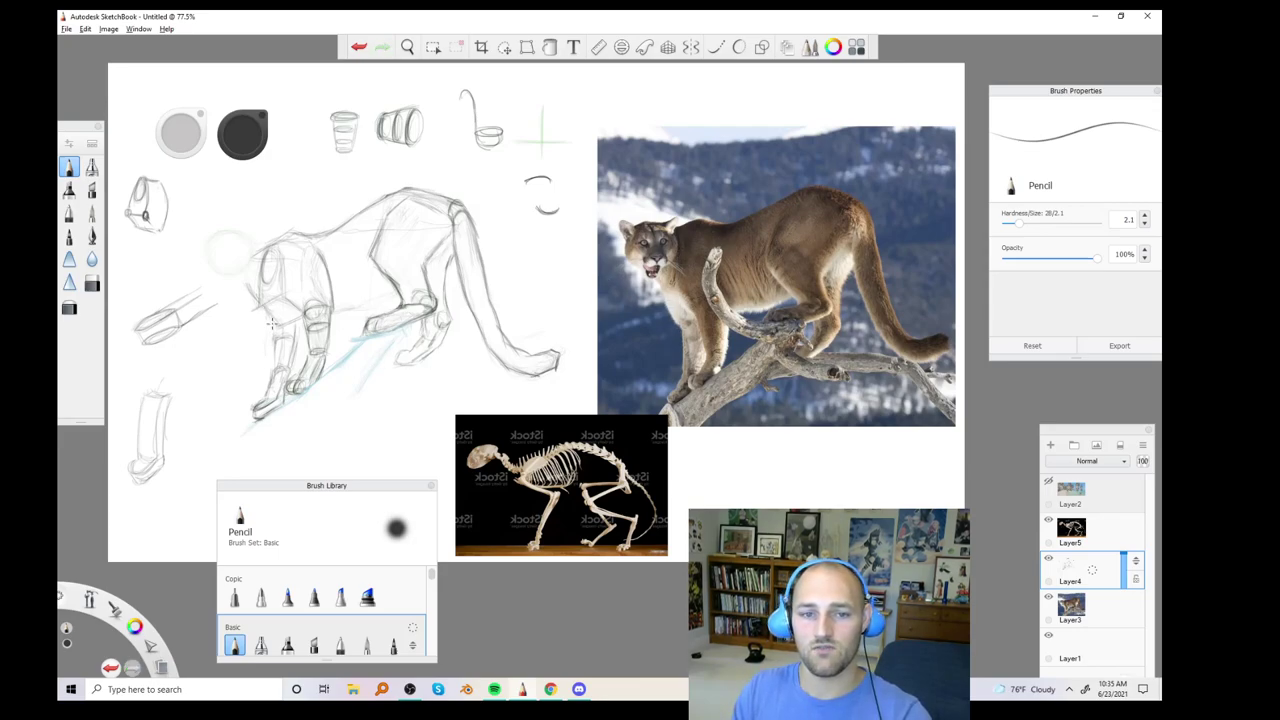
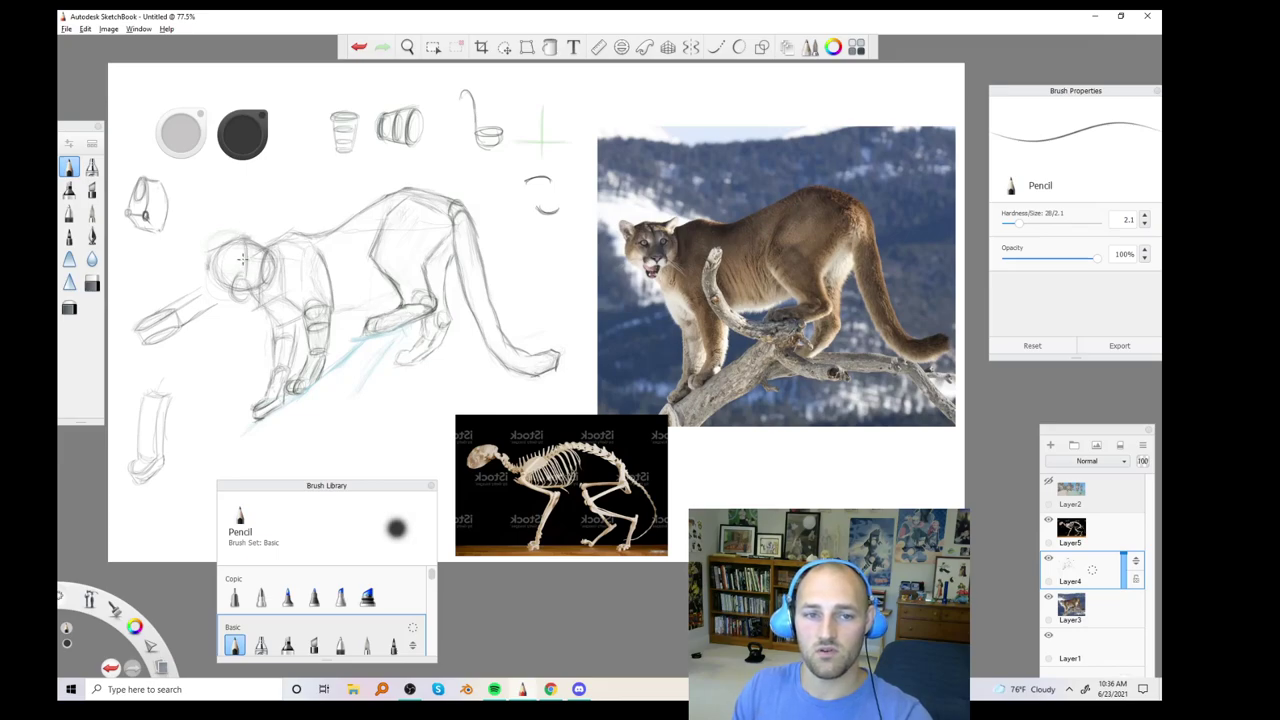
# Switch to Chrome, search for "visual illusions" and browse through the image results
pyautogui.hotkey('alt', 'Tab')
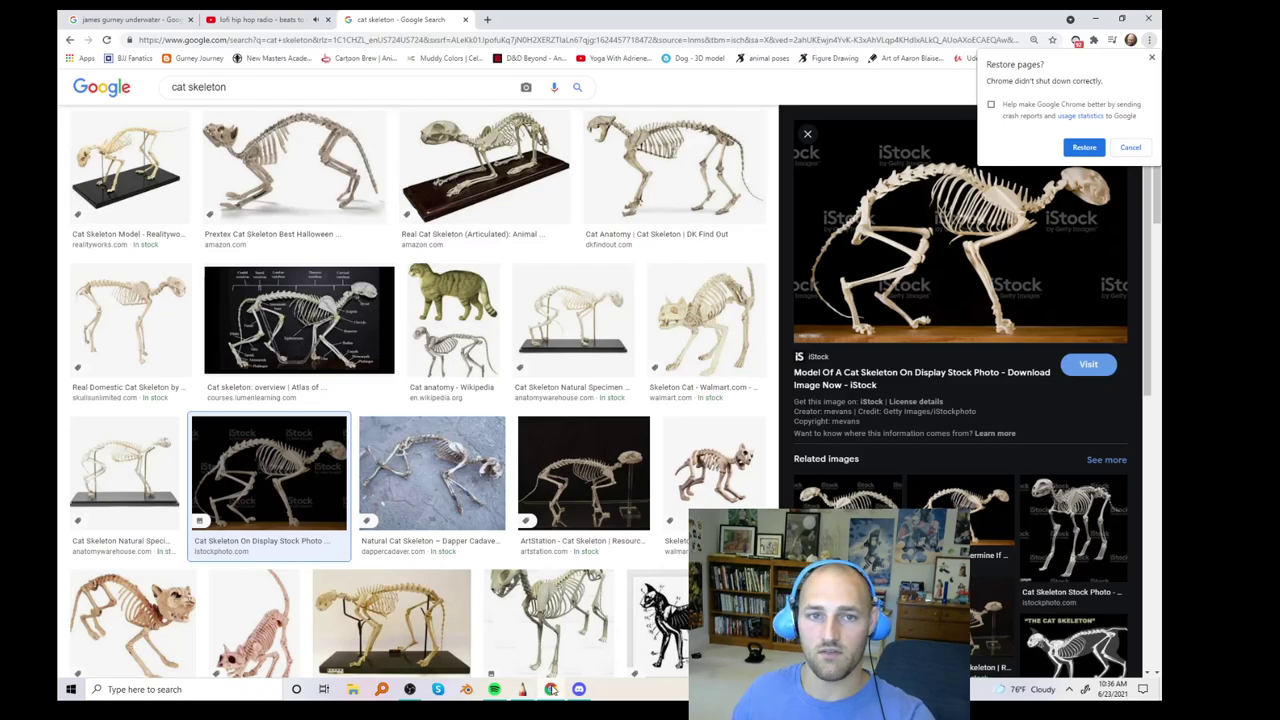
pyautogui.click(488, 40)
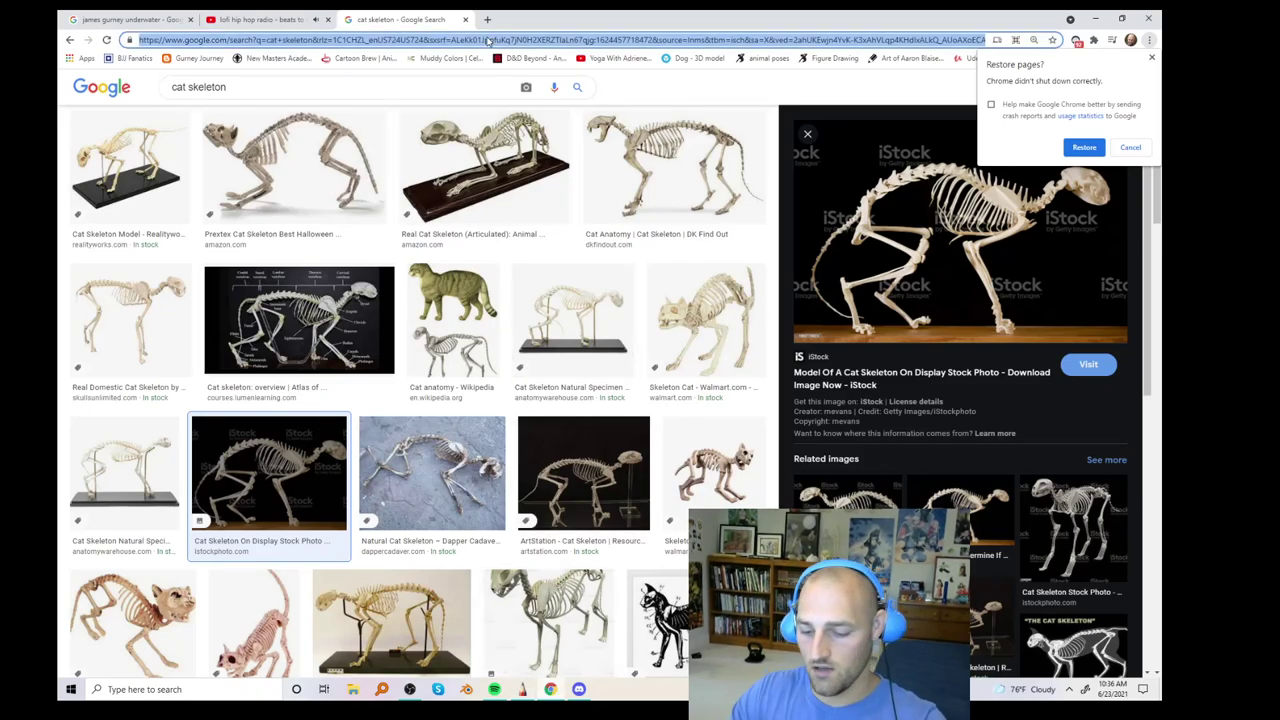
pyautogui.write('visual')
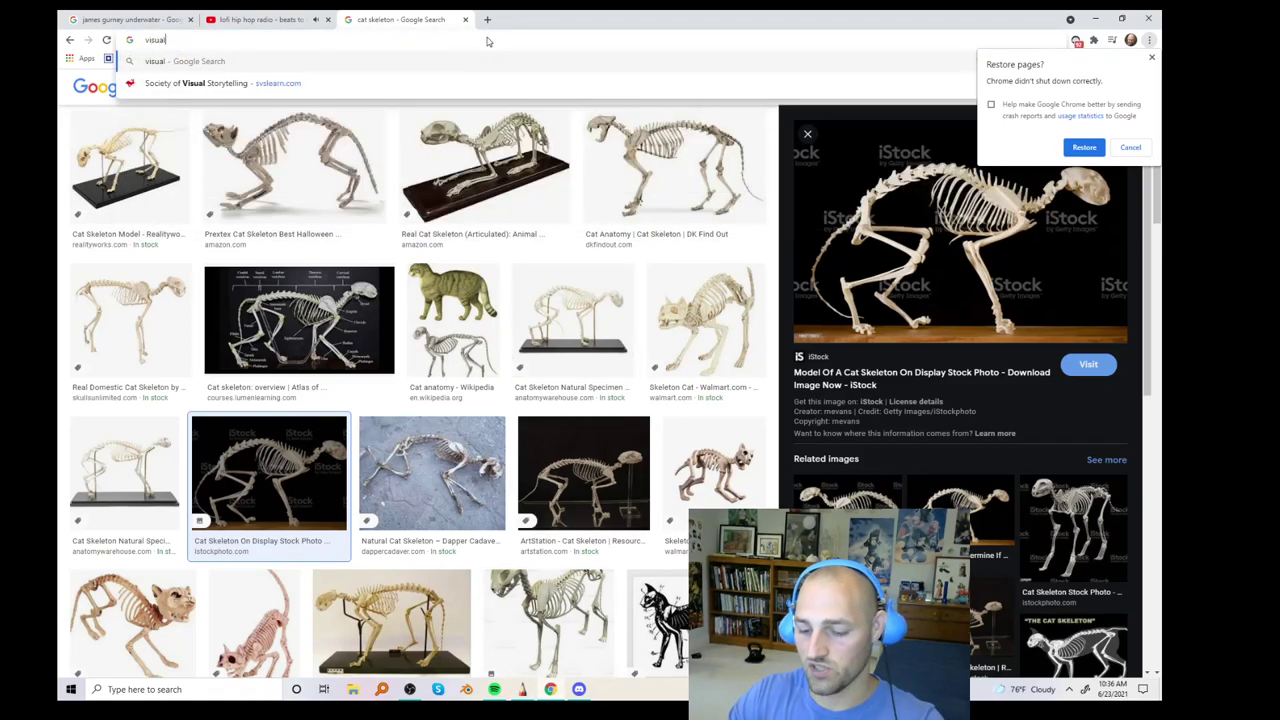
pyautogui.write(' illusions')
pyautogui.press('Return')
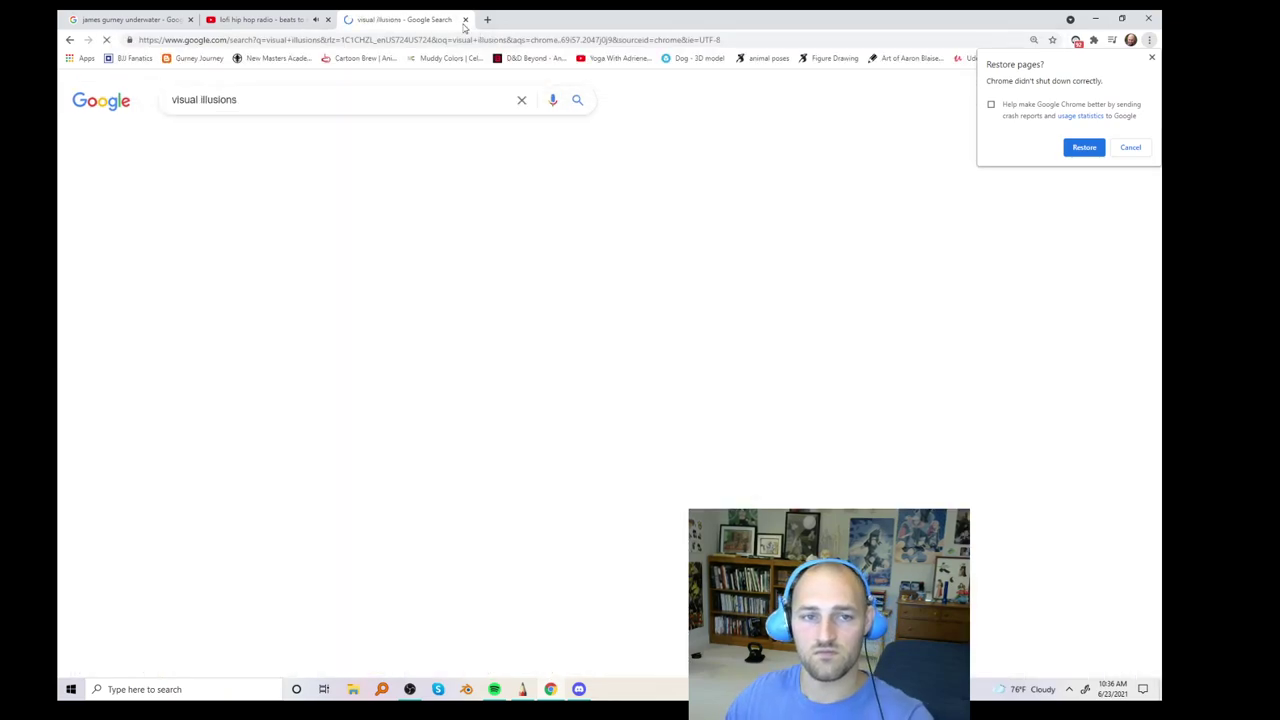
pyautogui.click(251, 139)
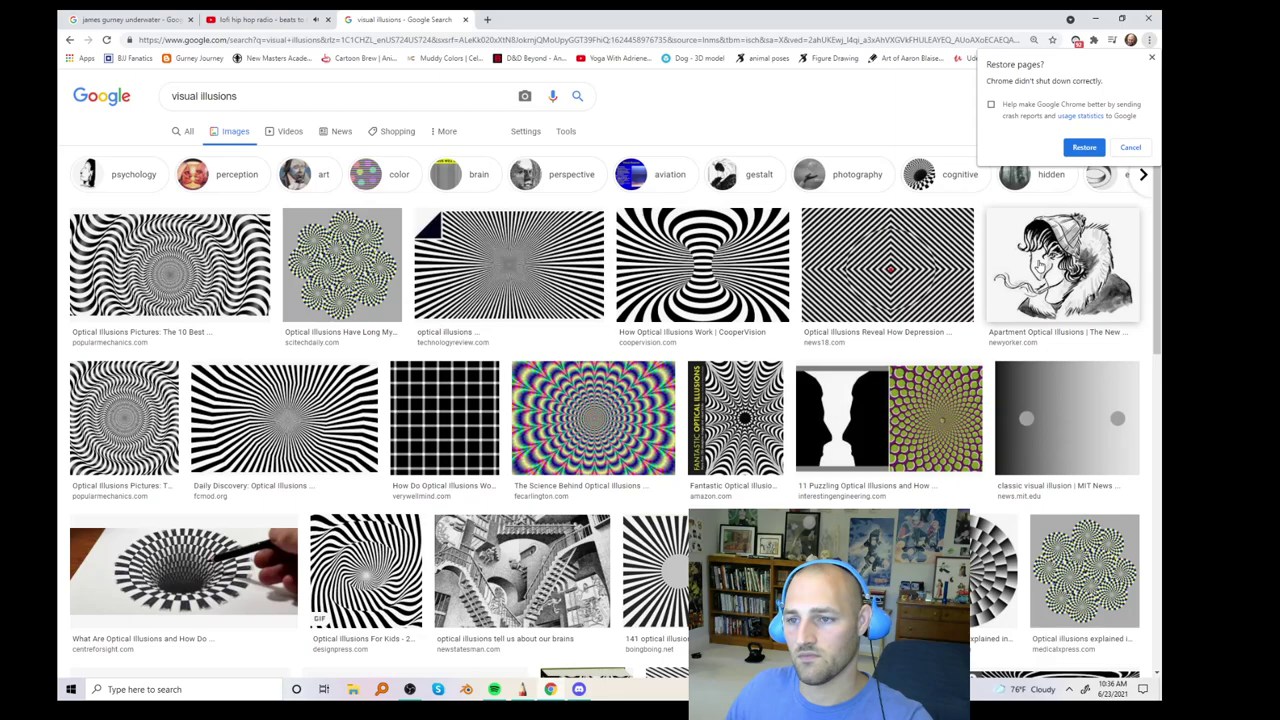
pyautogui.scroll(-4, 1032, 266)
pyautogui.scroll(-2, 645, 285)
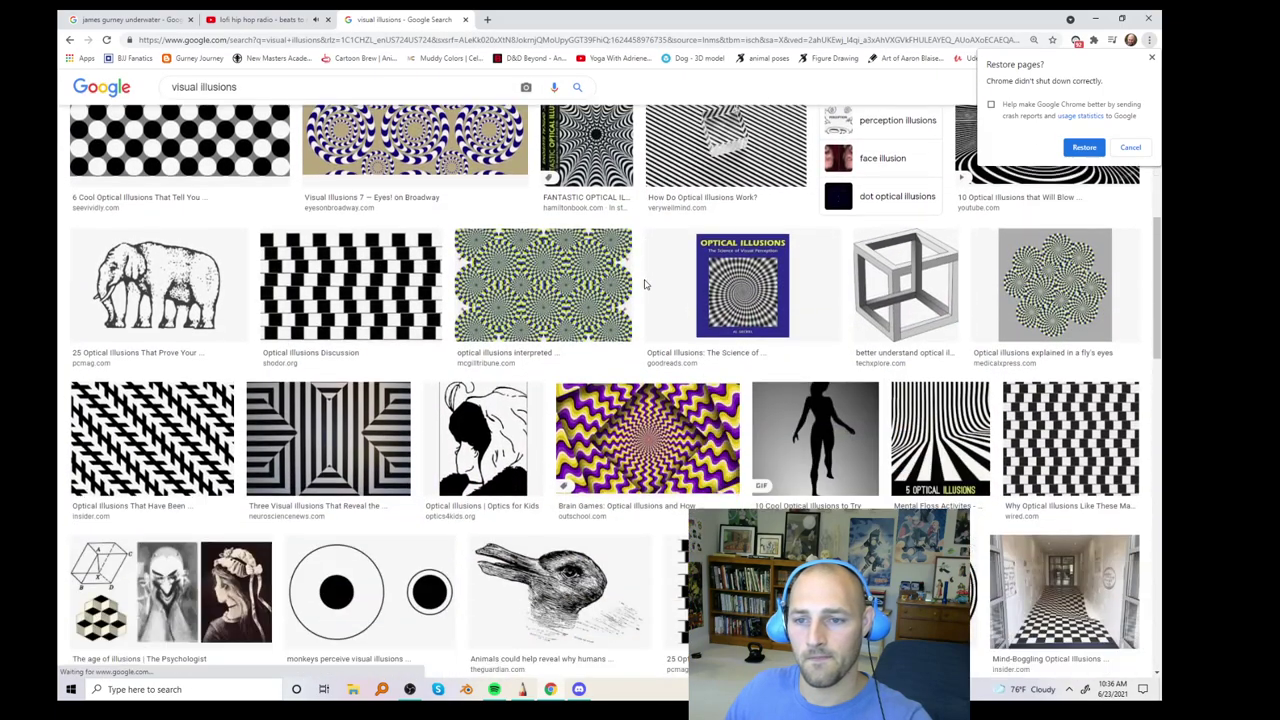
pyautogui.scroll(-2, 645, 285)
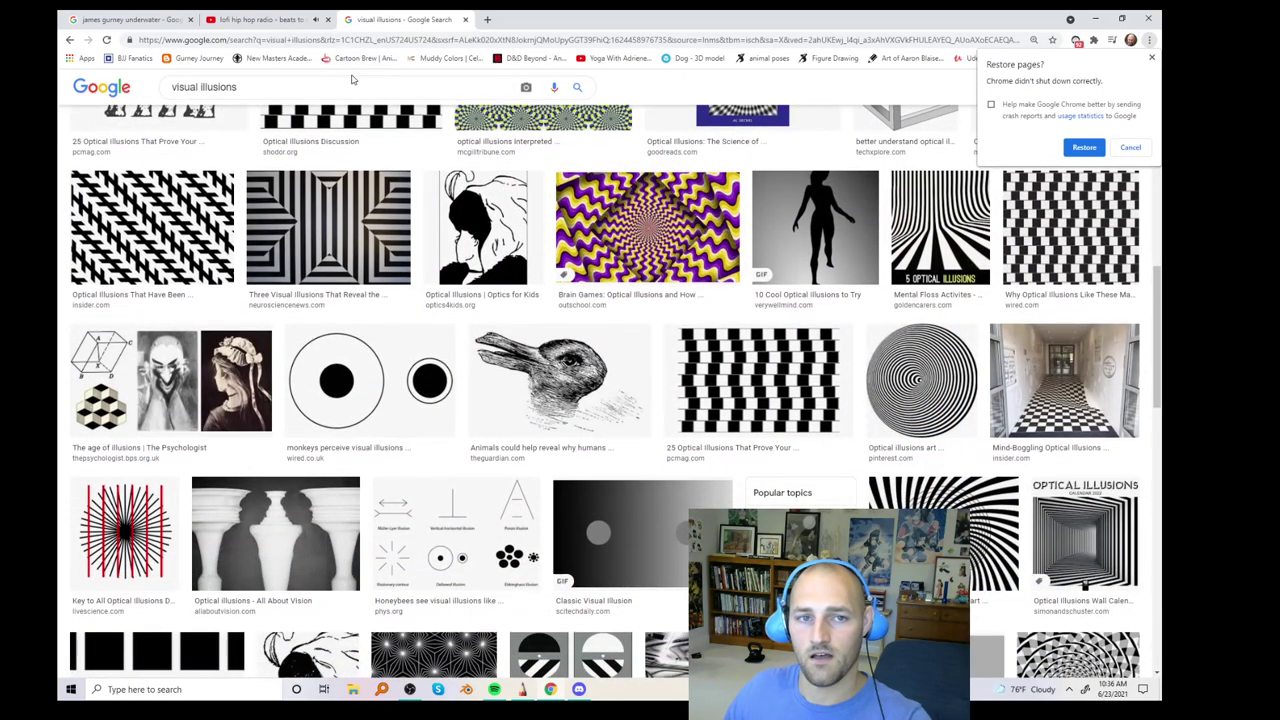
# Refine the image search to "visual illusions photos"
pyautogui.click(357, 87)
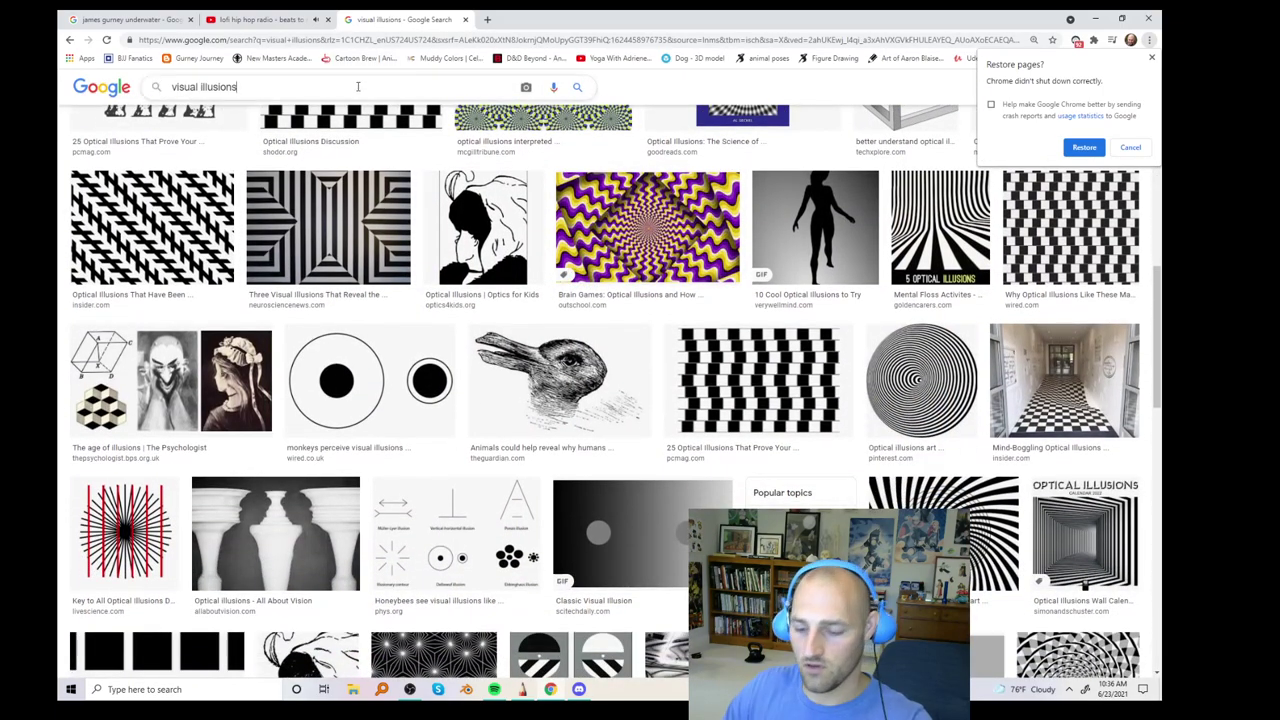
pyautogui.write('photos')
pyautogui.press('Return')
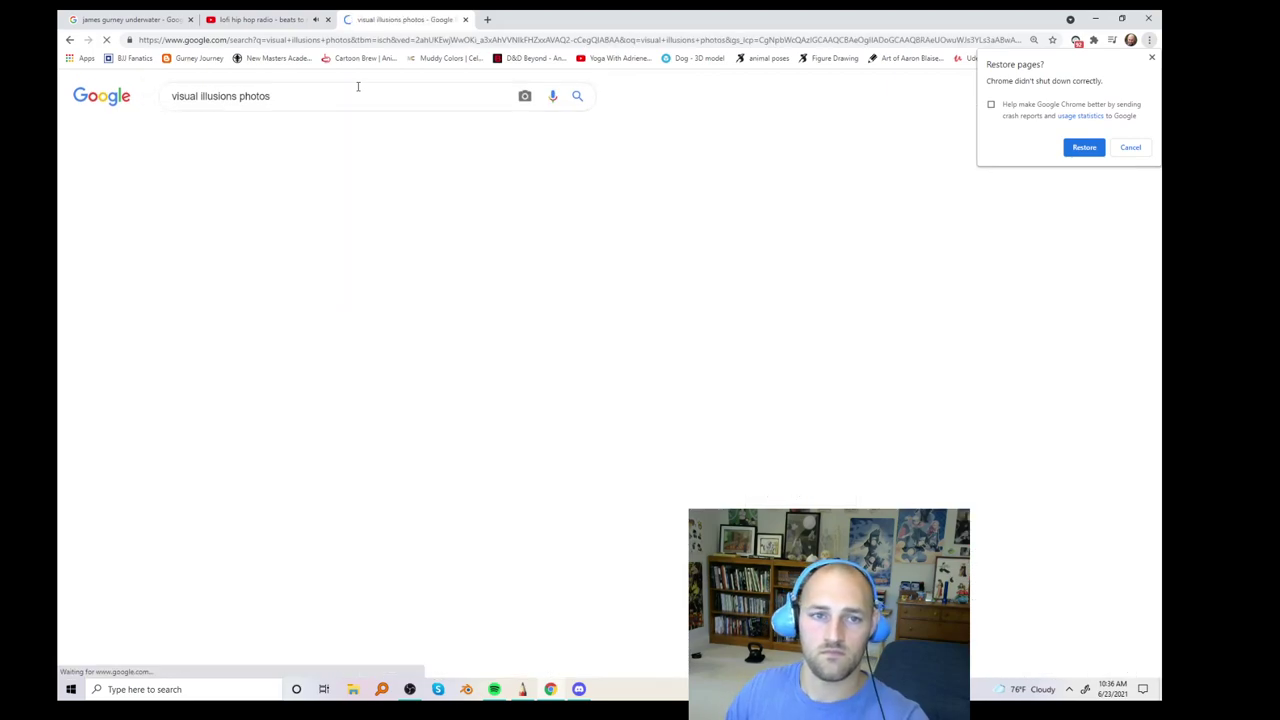
# Replace the image search with "confusing photos"
pyautogui.click(286, 94)
pyautogui.hotkey('ctrl', 'a')
pyautogui.write('con')
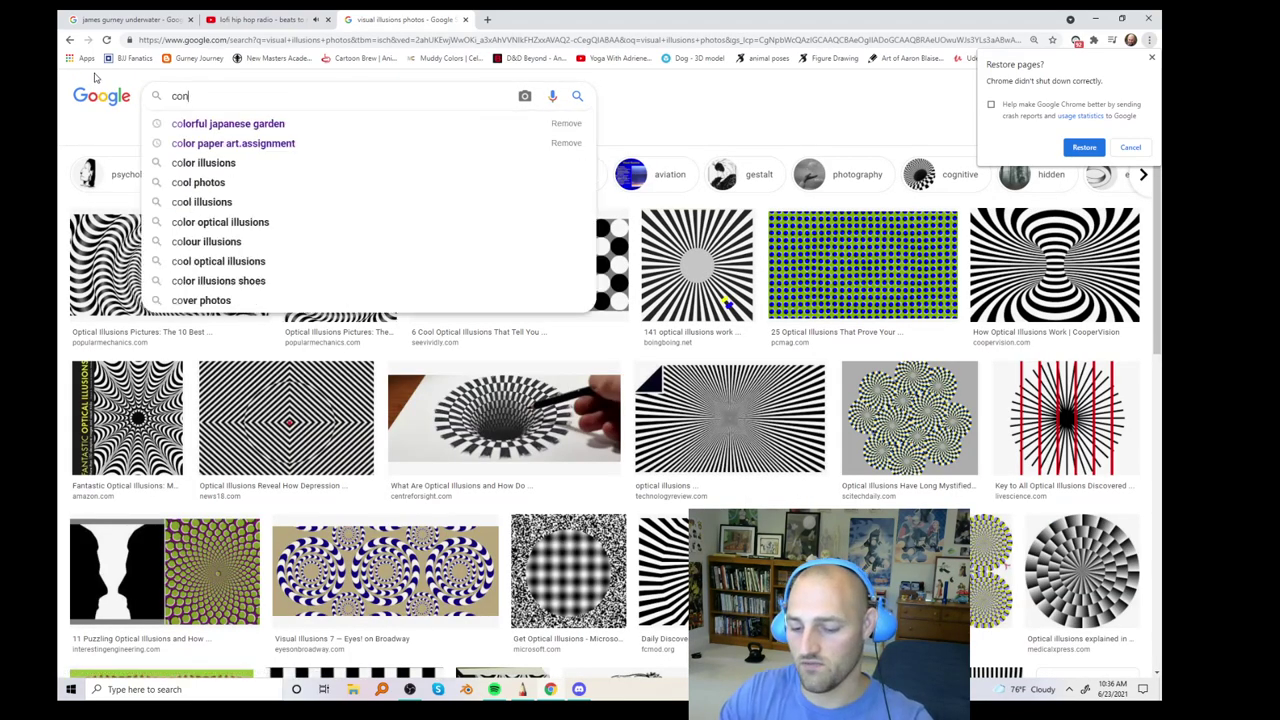
pyautogui.write('fusing photos')
pyautogui.press('Return')
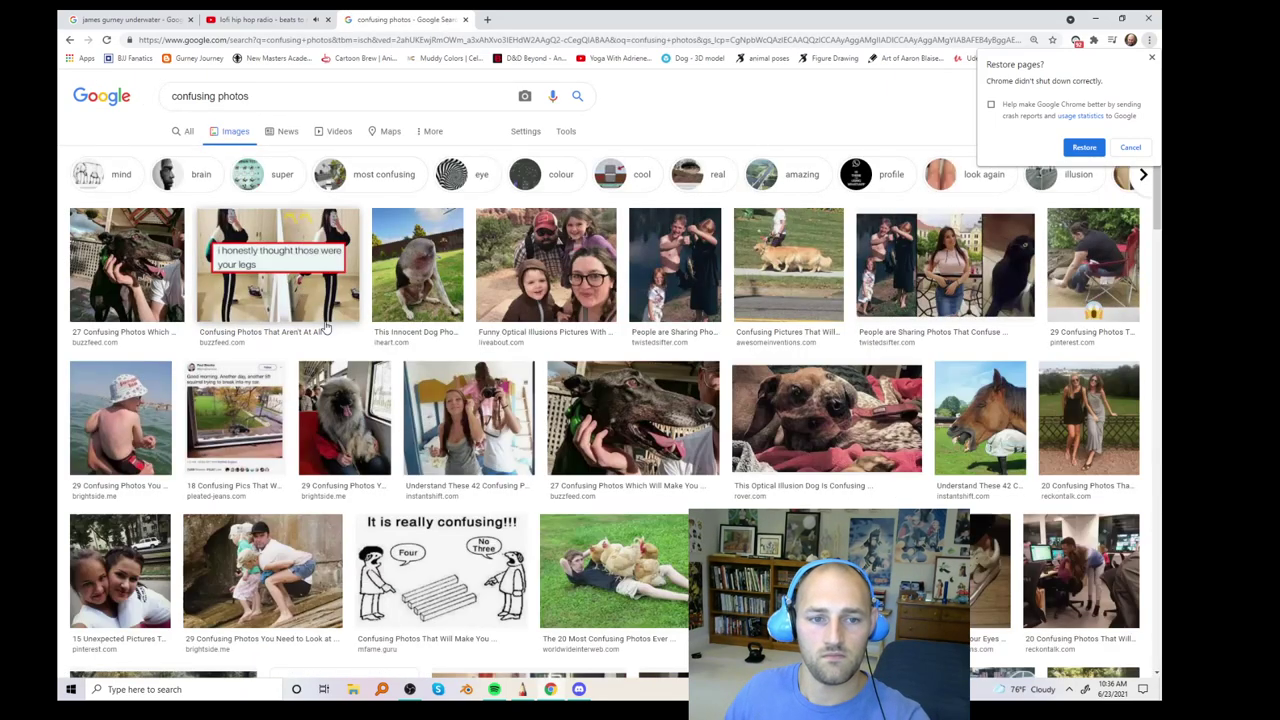
# Preview the mirror-selfie legs photo and the golden dog on the sidewalk, and dismiss the prompt to restore pages
pyautogui.click(335, 296)
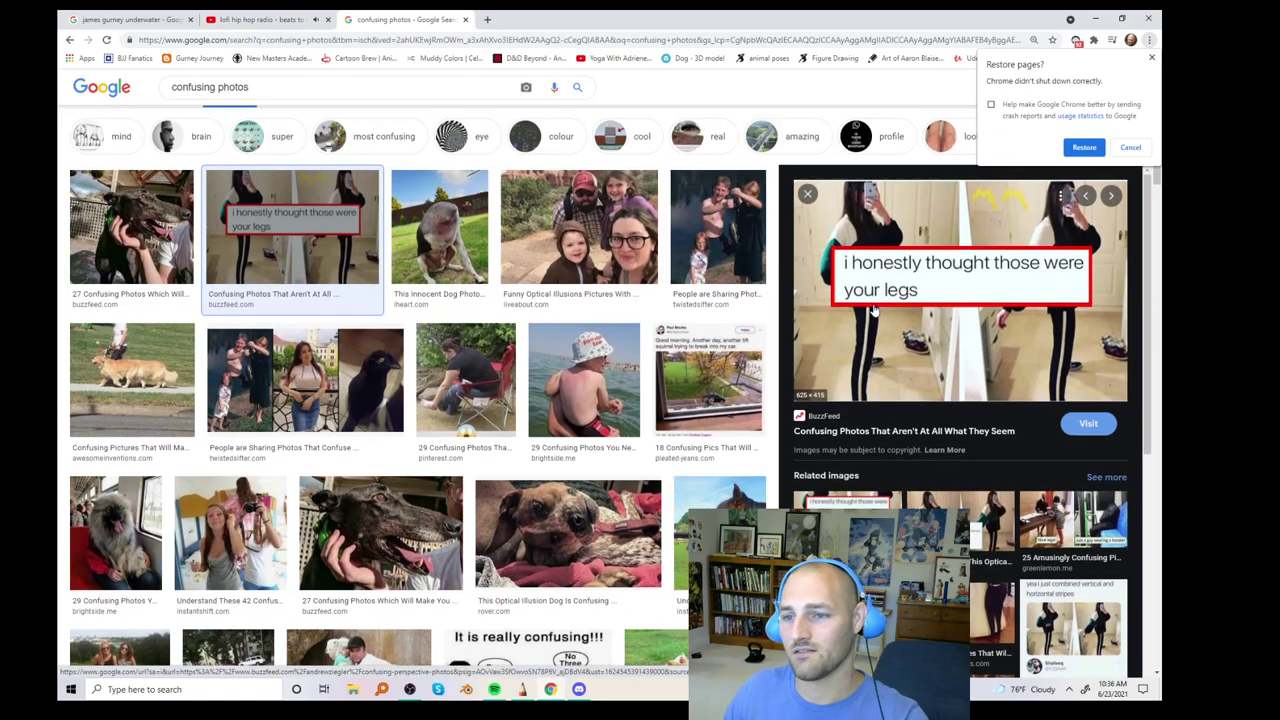
pyautogui.scroll(1, 873, 312)
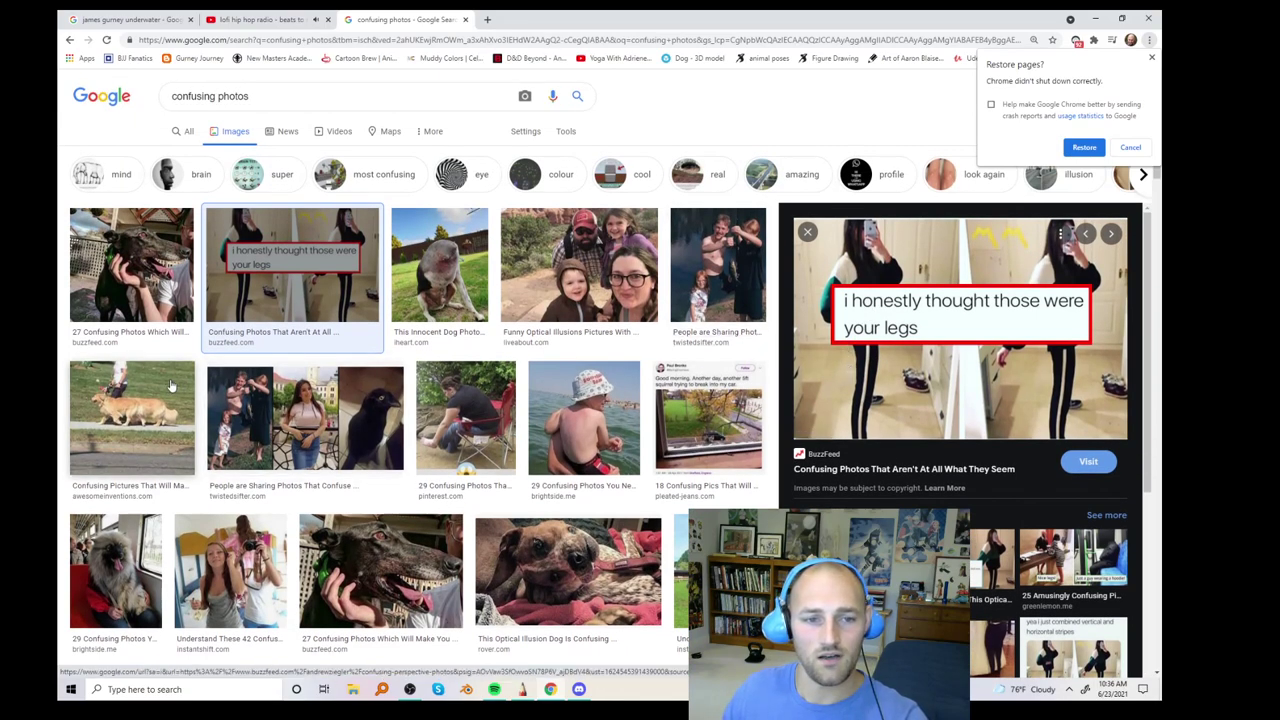
pyautogui.click(132, 418)
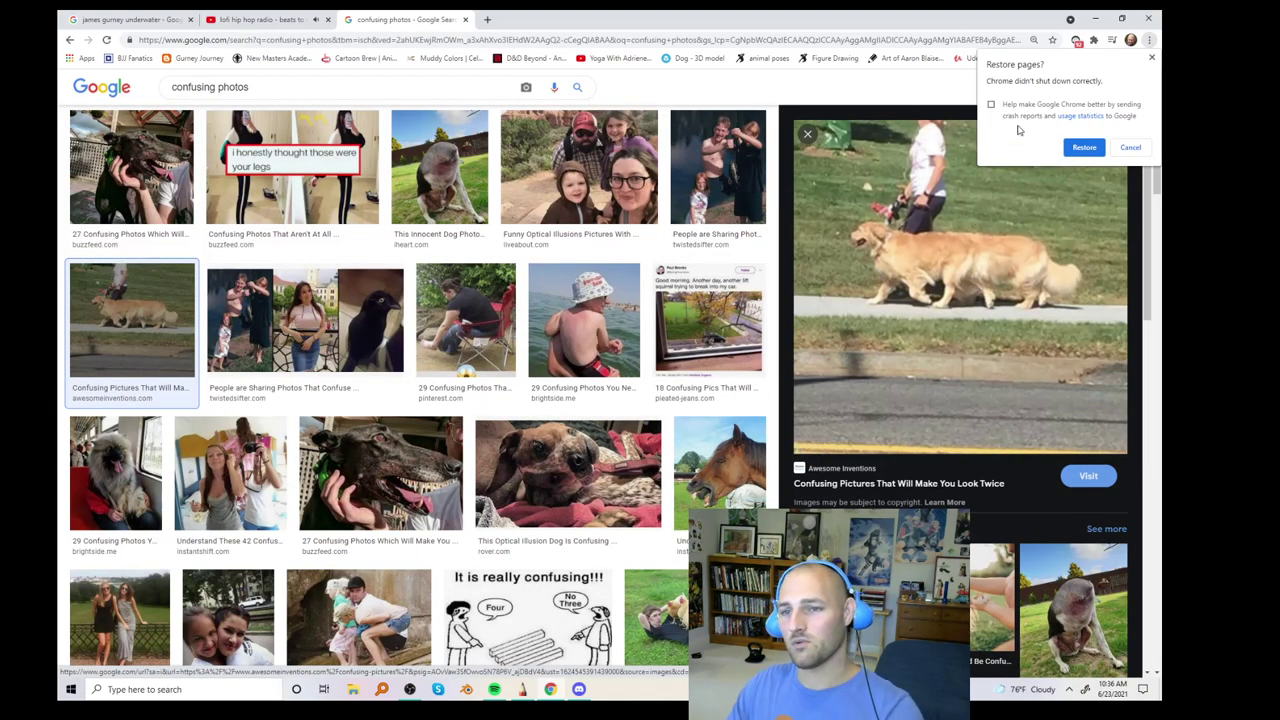
pyautogui.click(1153, 62)
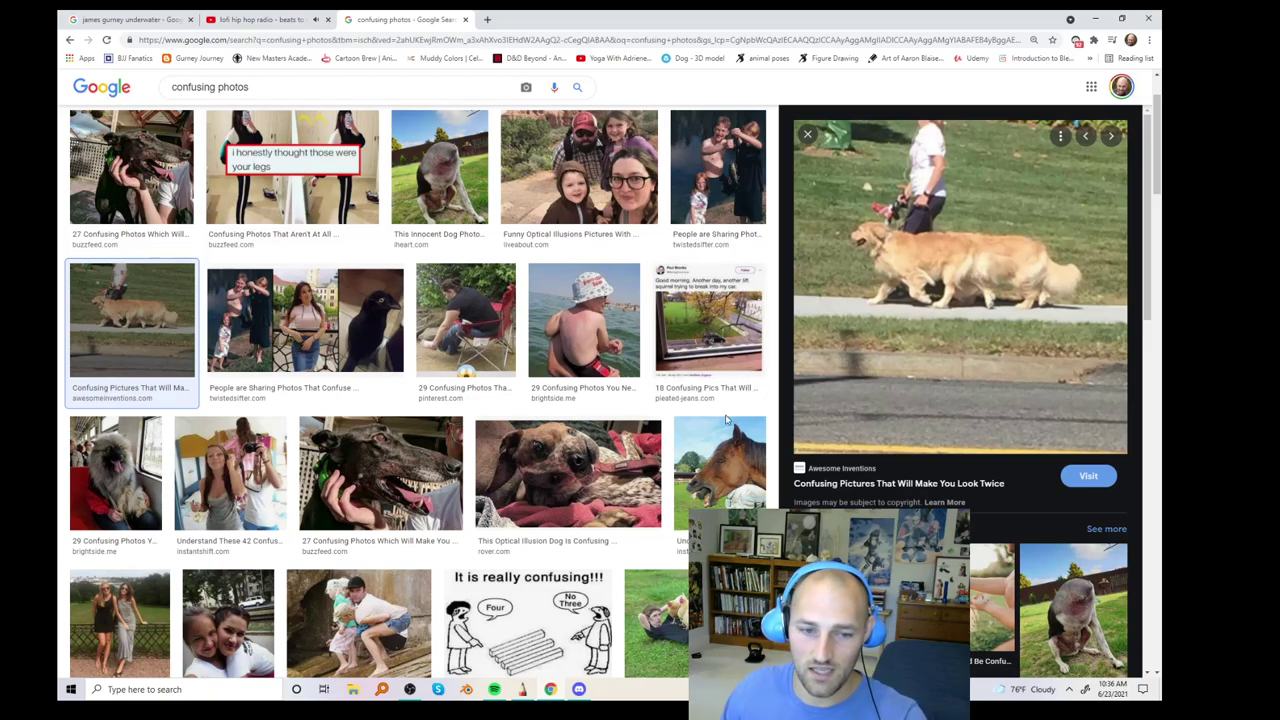
# Preview the confusing photos of two women at a fence, the black dog with bared teeth, and the family holding a fish
pyautogui.scroll(-1, 241, 510)
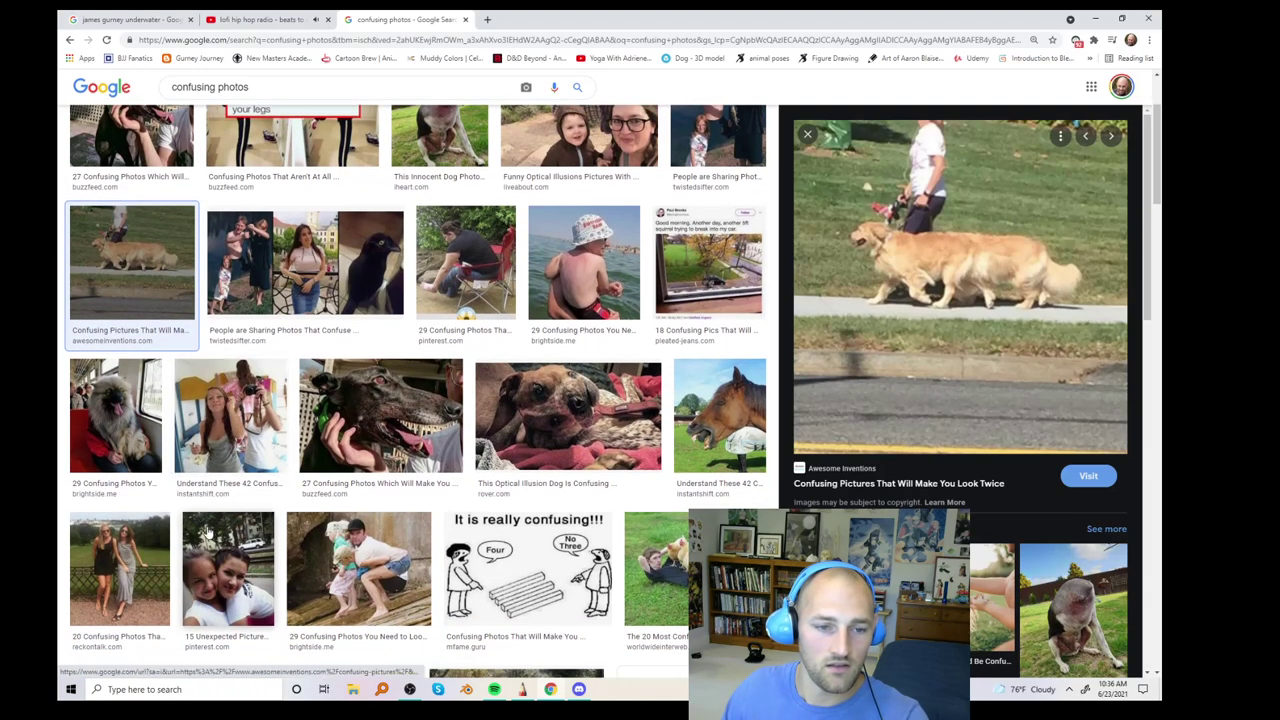
pyautogui.click(145, 568)
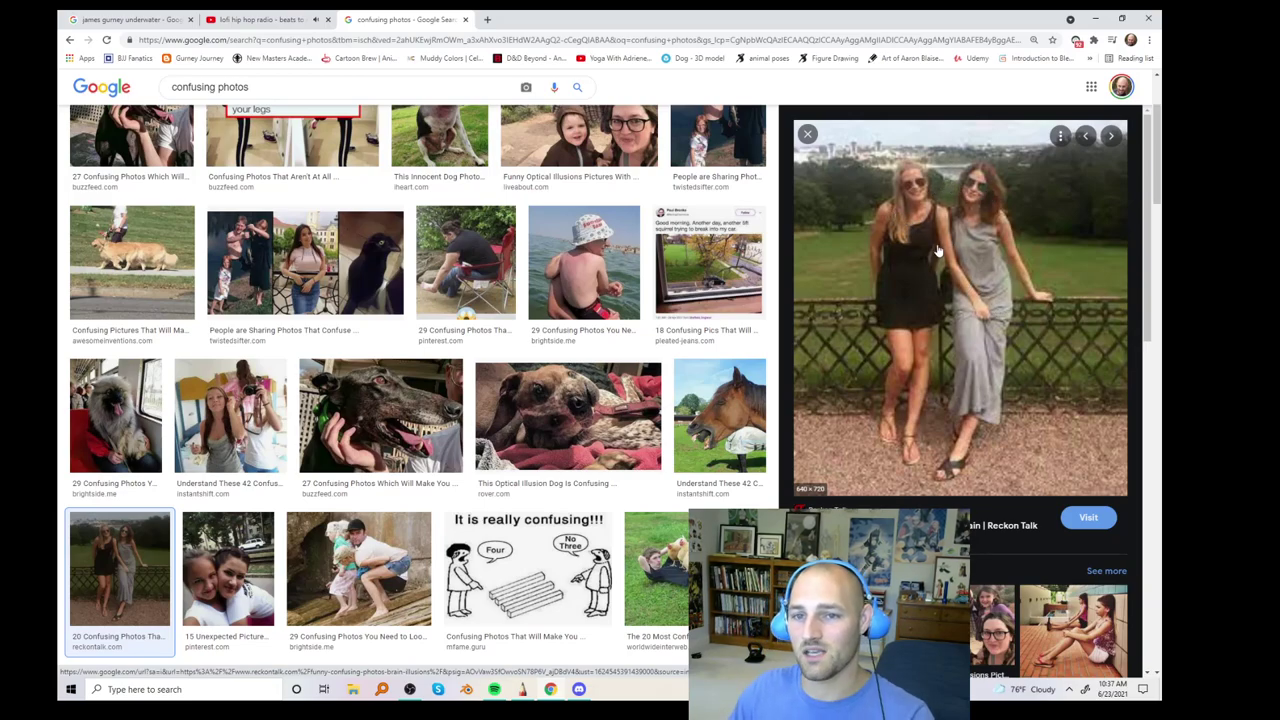
pyautogui.scroll(1, 930, 255)
pyautogui.scroll(1, 930, 272)
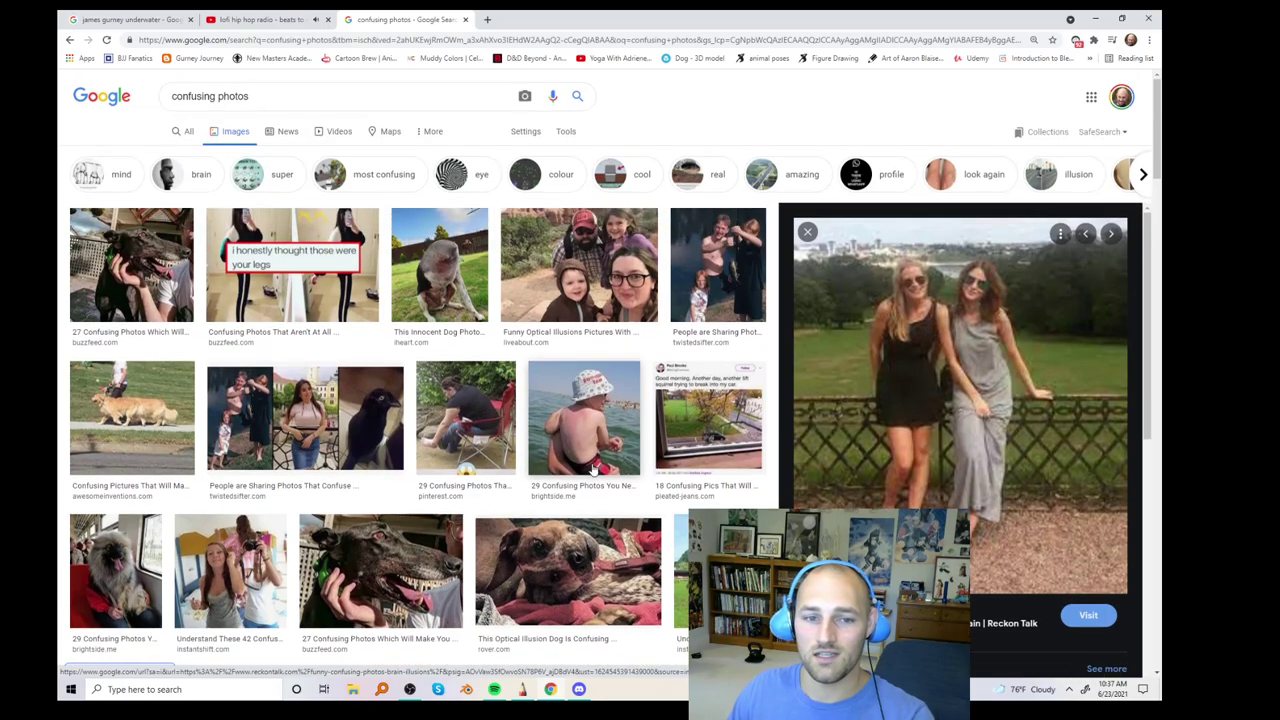
pyautogui.click(124, 281)
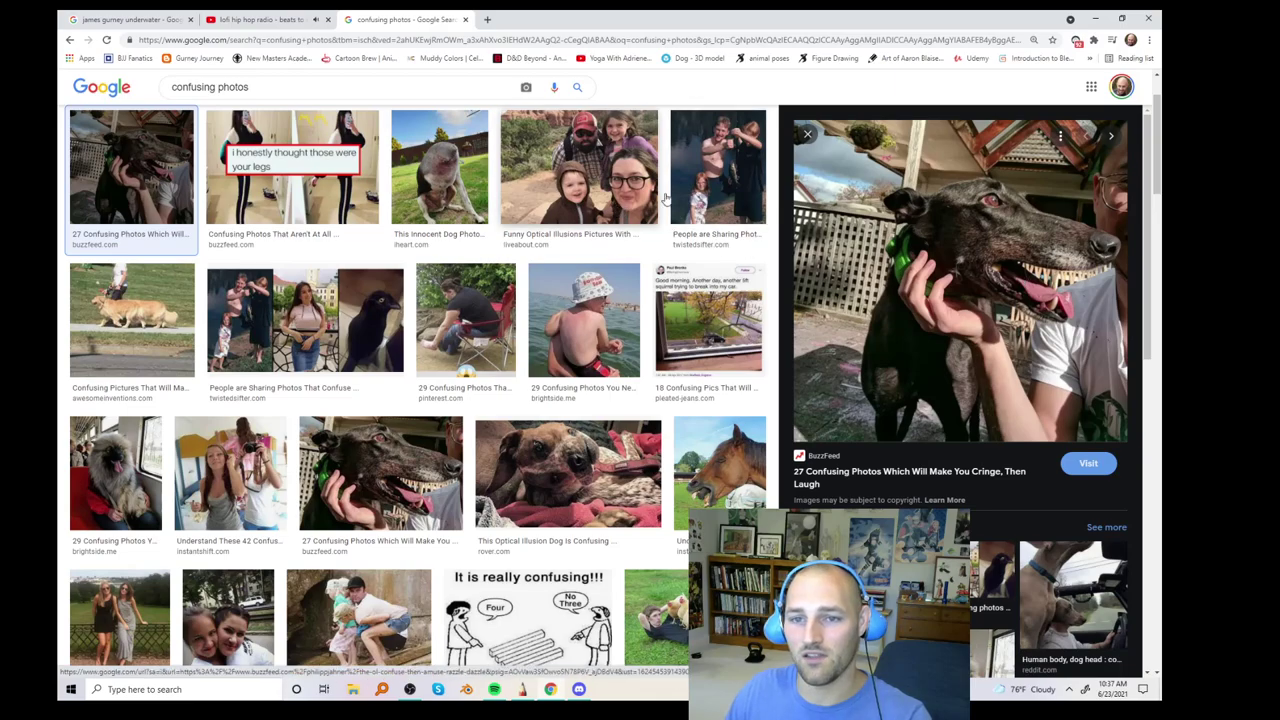
pyautogui.click(711, 197)
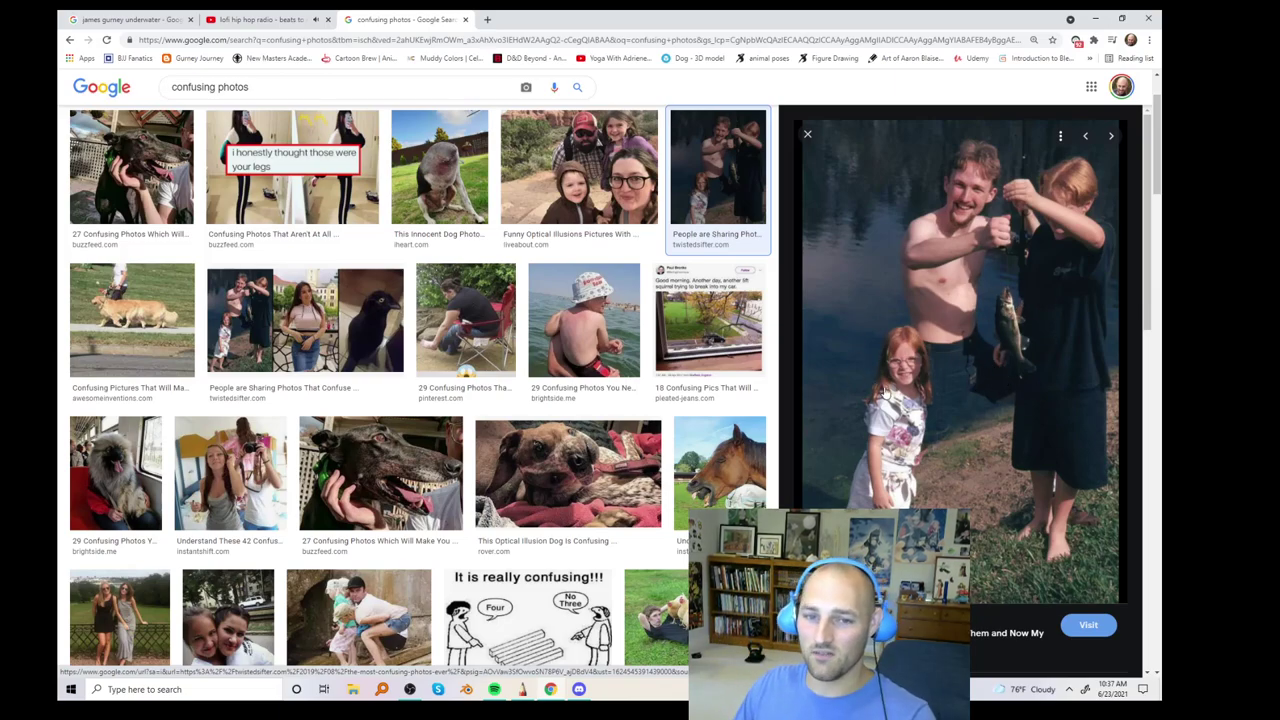
# Close the fishing photo and preview the picture of the crouching man in a black cap with children
pyautogui.click(808, 135)
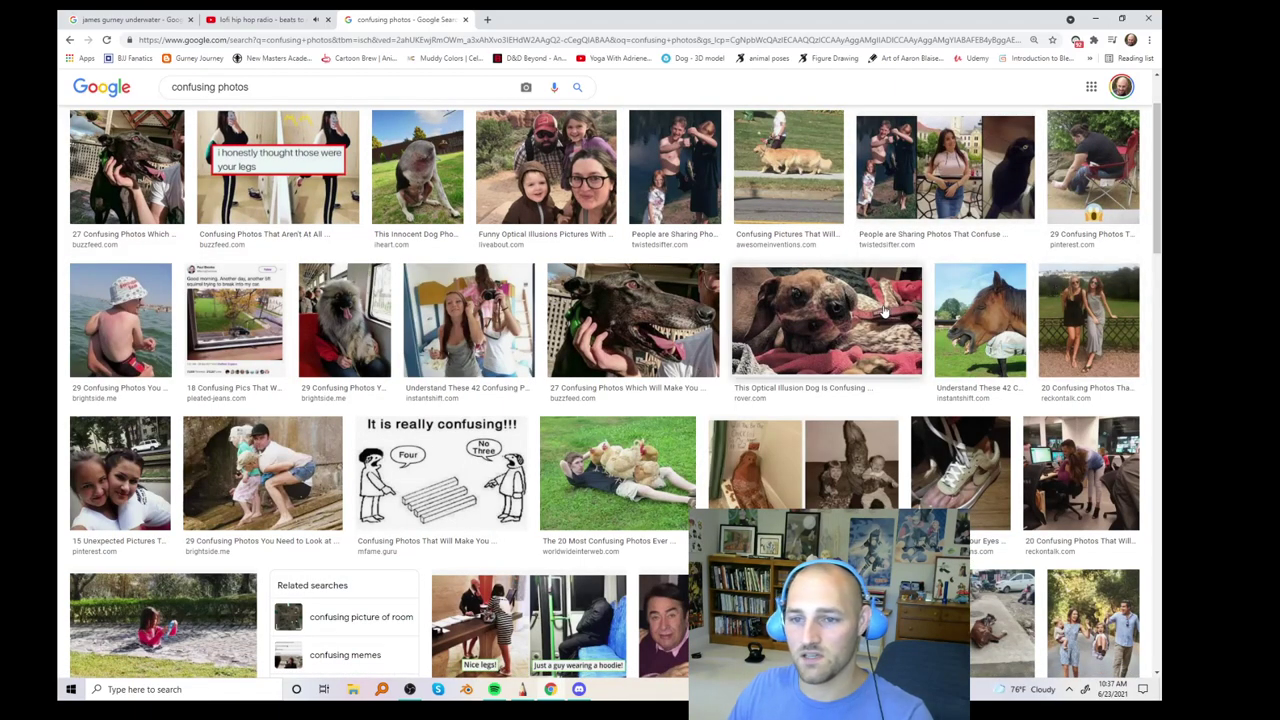
pyautogui.scroll(-1, 884, 313)
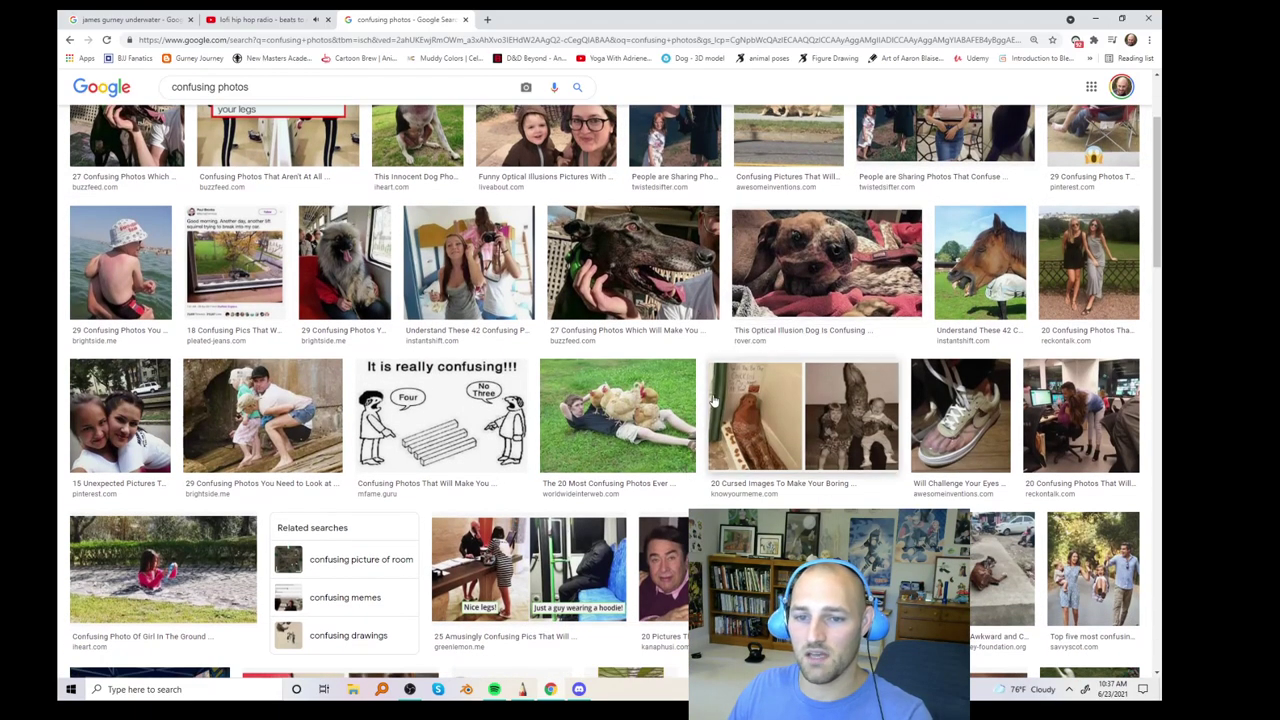
pyautogui.click(257, 445)
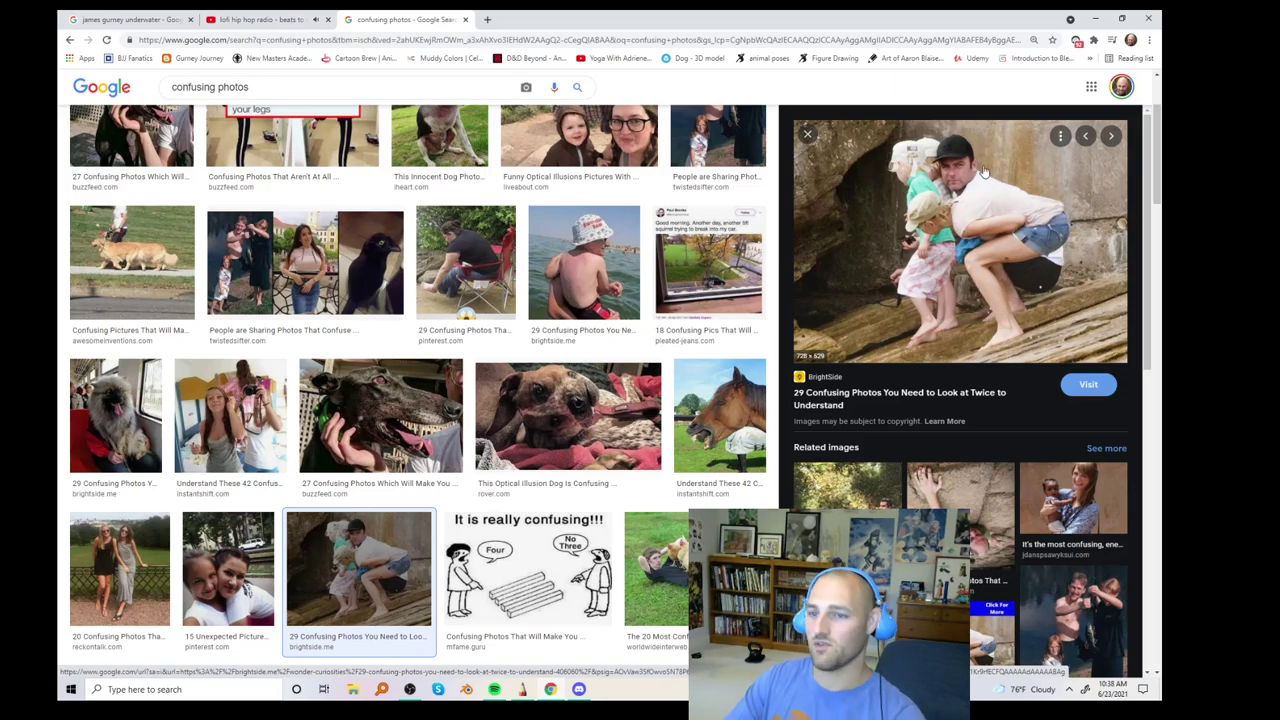
# Return to SketchBook and rework the base of the cougar's tail with the Pencil and the Soft Eraser, reducing the eraser to size 16.5
pyautogui.click(522, 690)
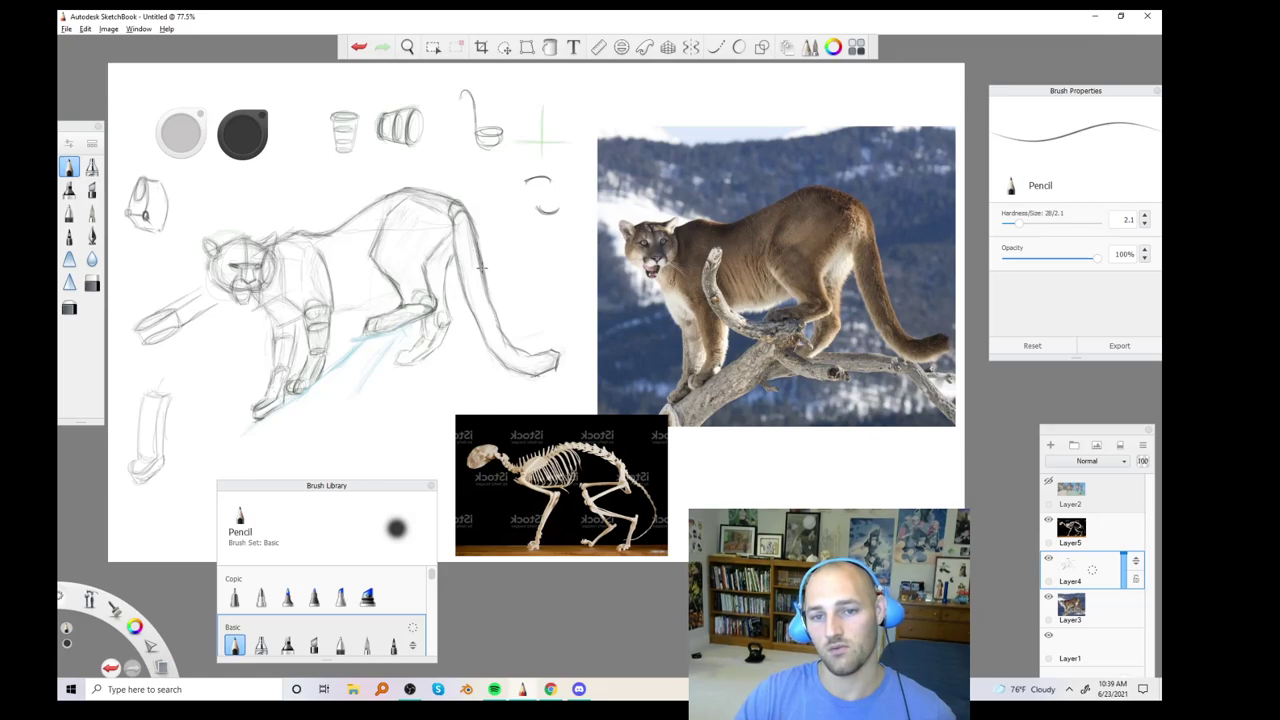
pyautogui.click(69, 308)
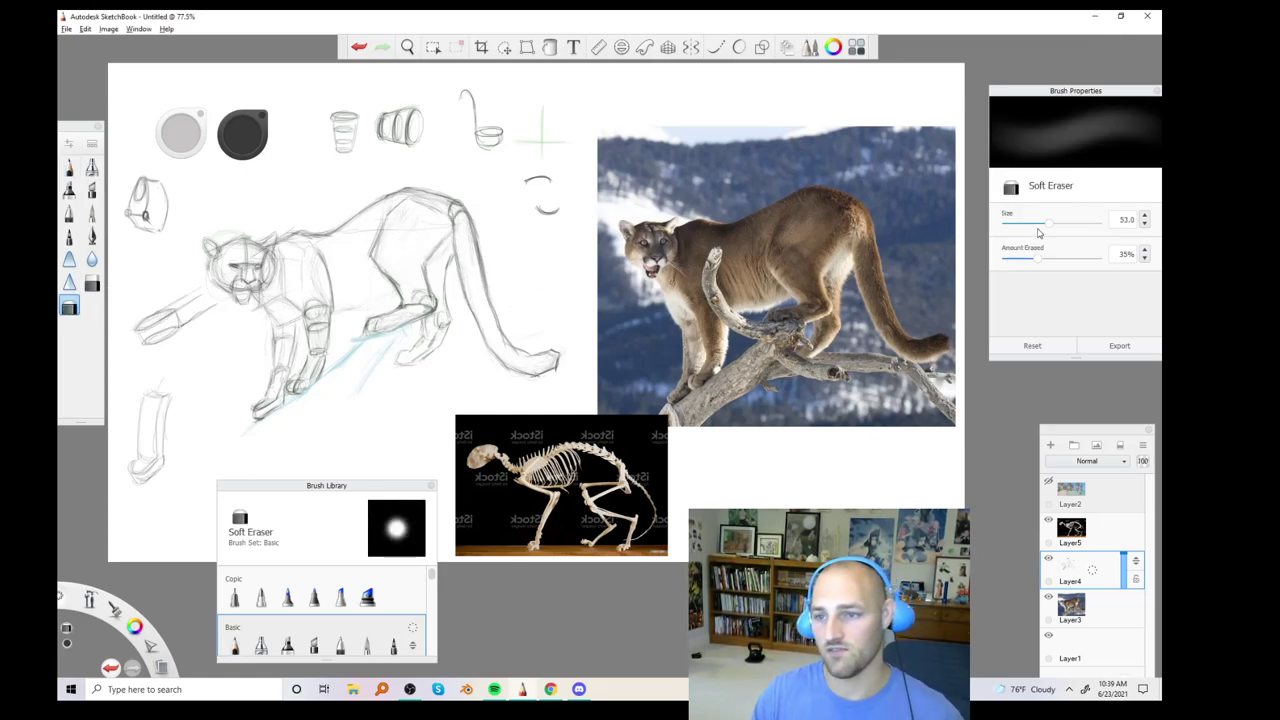
pyautogui.moveTo(1046, 223); pyautogui.dragTo(1028, 223)
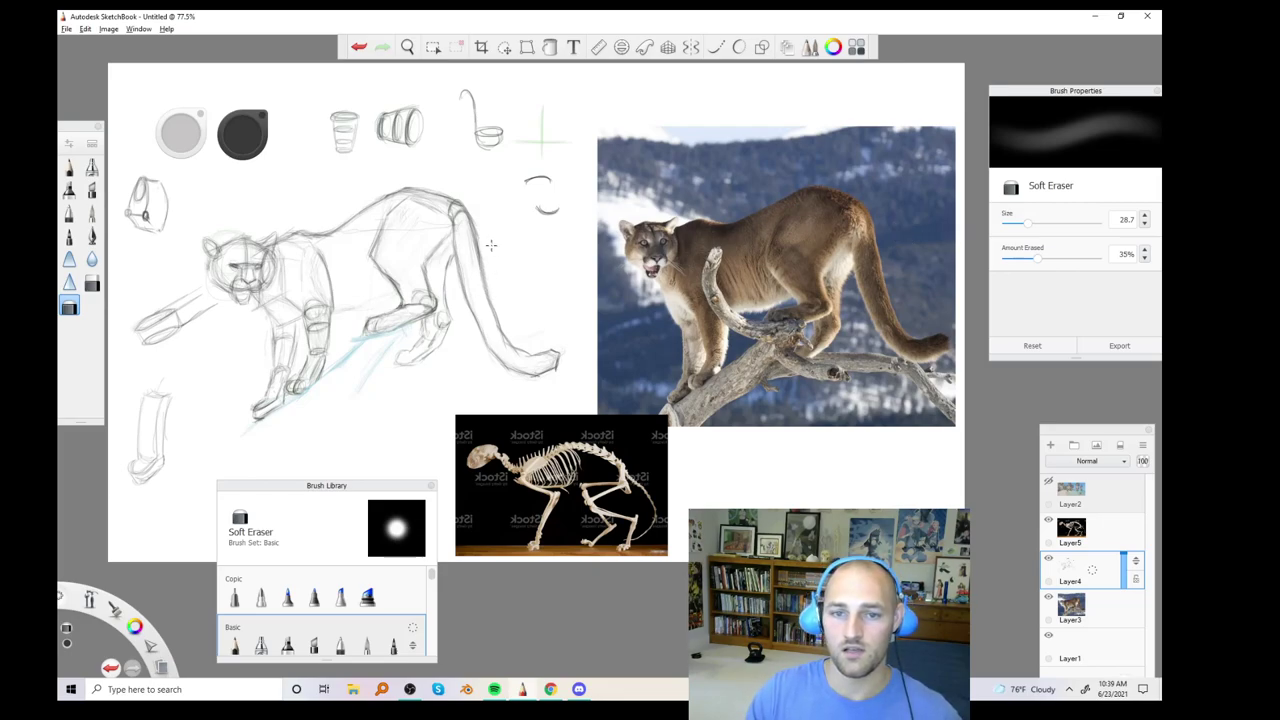
pyautogui.click(69, 170)
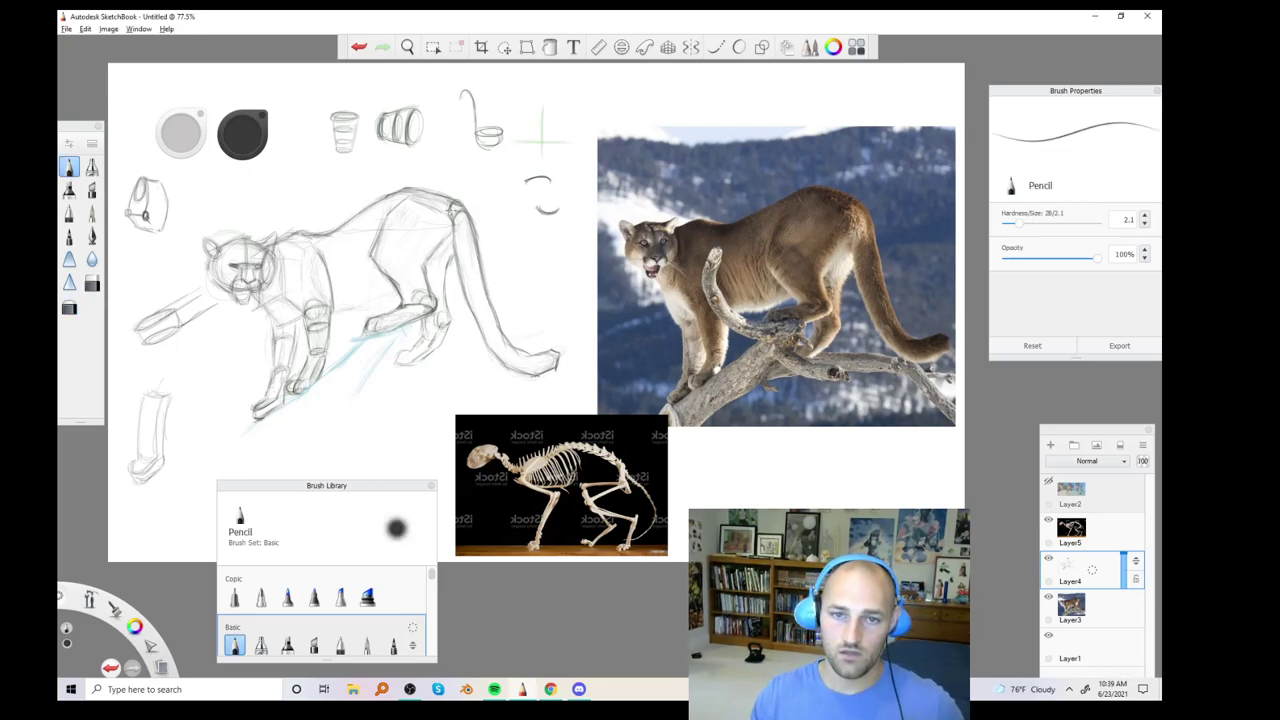
pyautogui.click(69, 309)
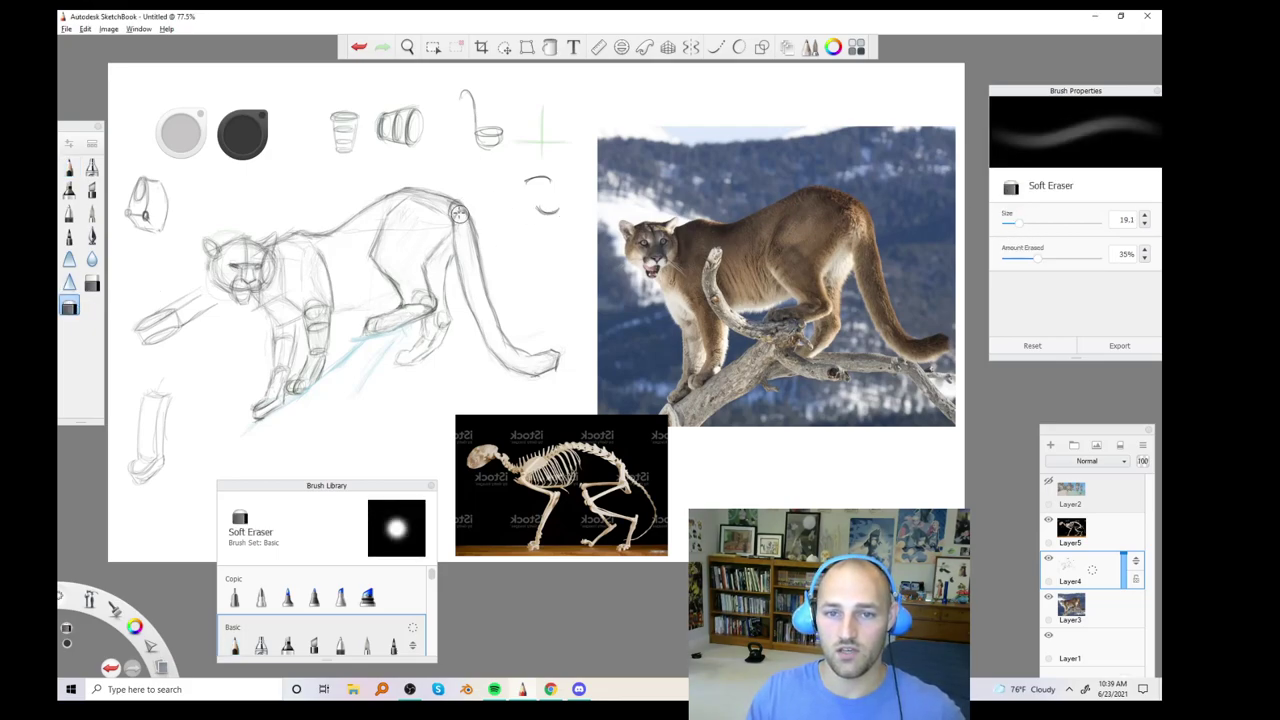
pyautogui.moveTo(1016, 224); pyautogui.dragTo(1012, 224)
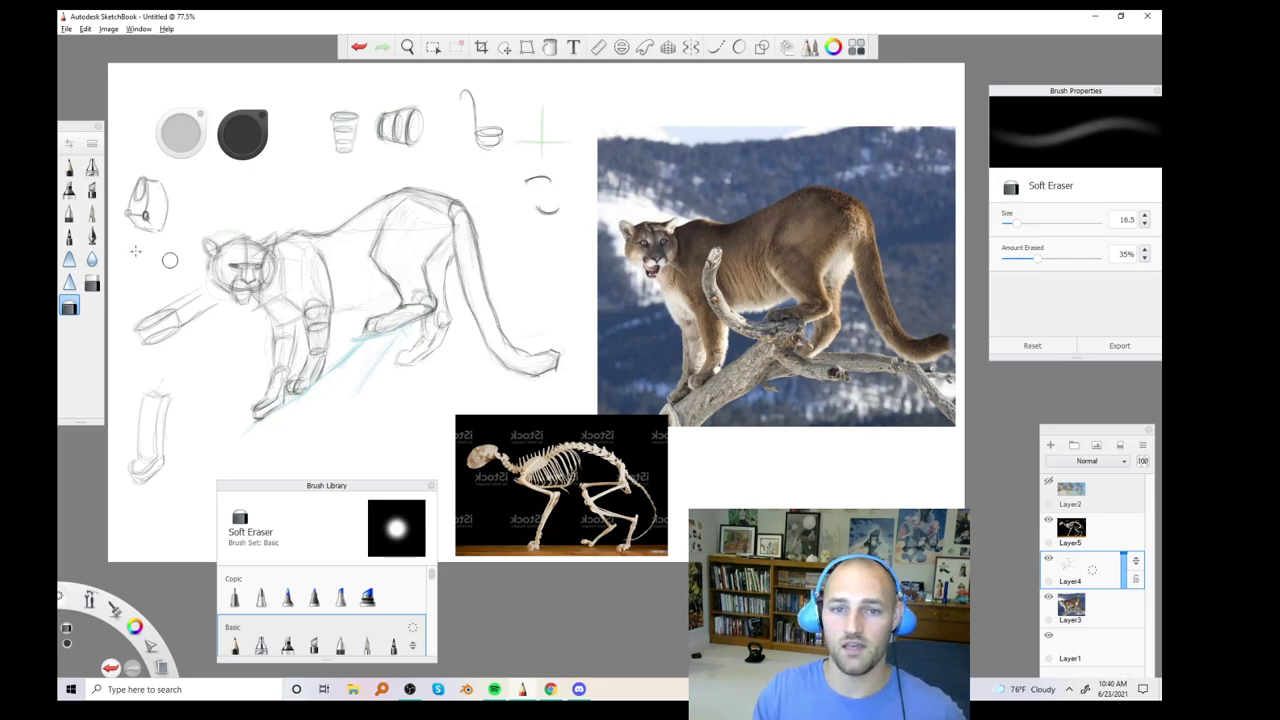
# Refine the cougar's contour and overlapping lines with the Pencil and the Soft Eraser, reducing the eraser to size 13.3
pyautogui.click(70, 168)
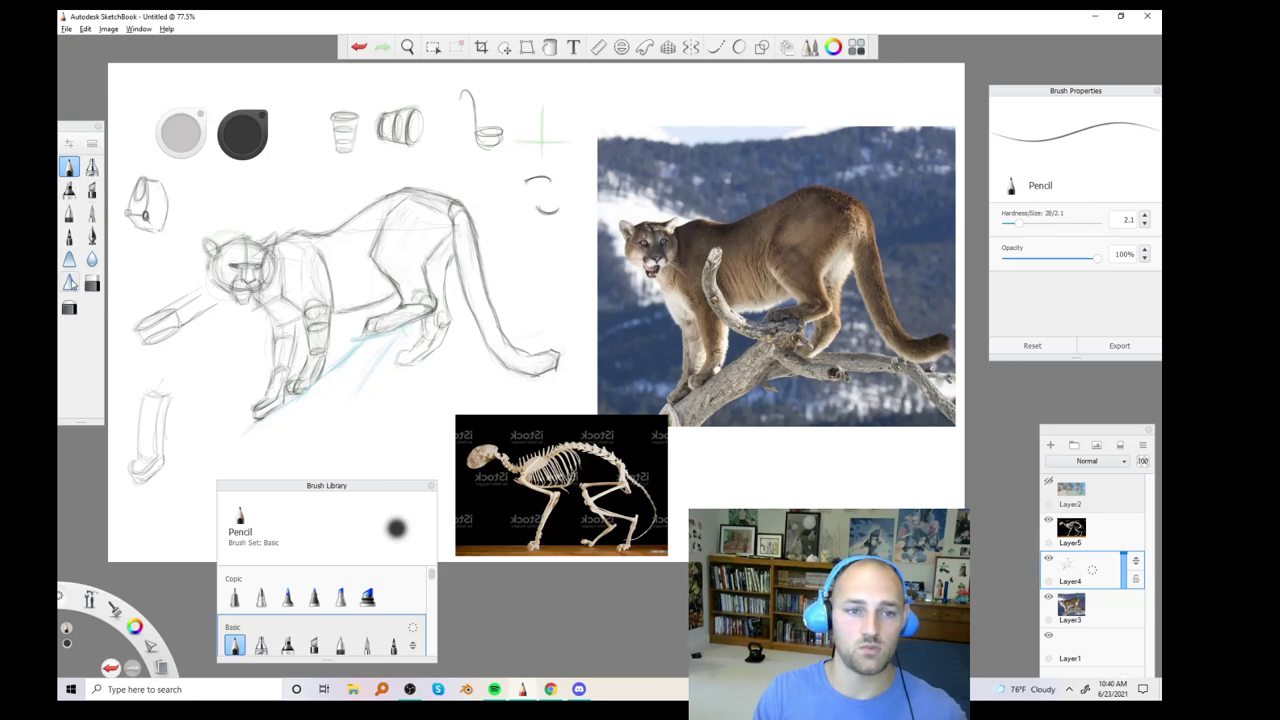
pyautogui.click(69, 307)
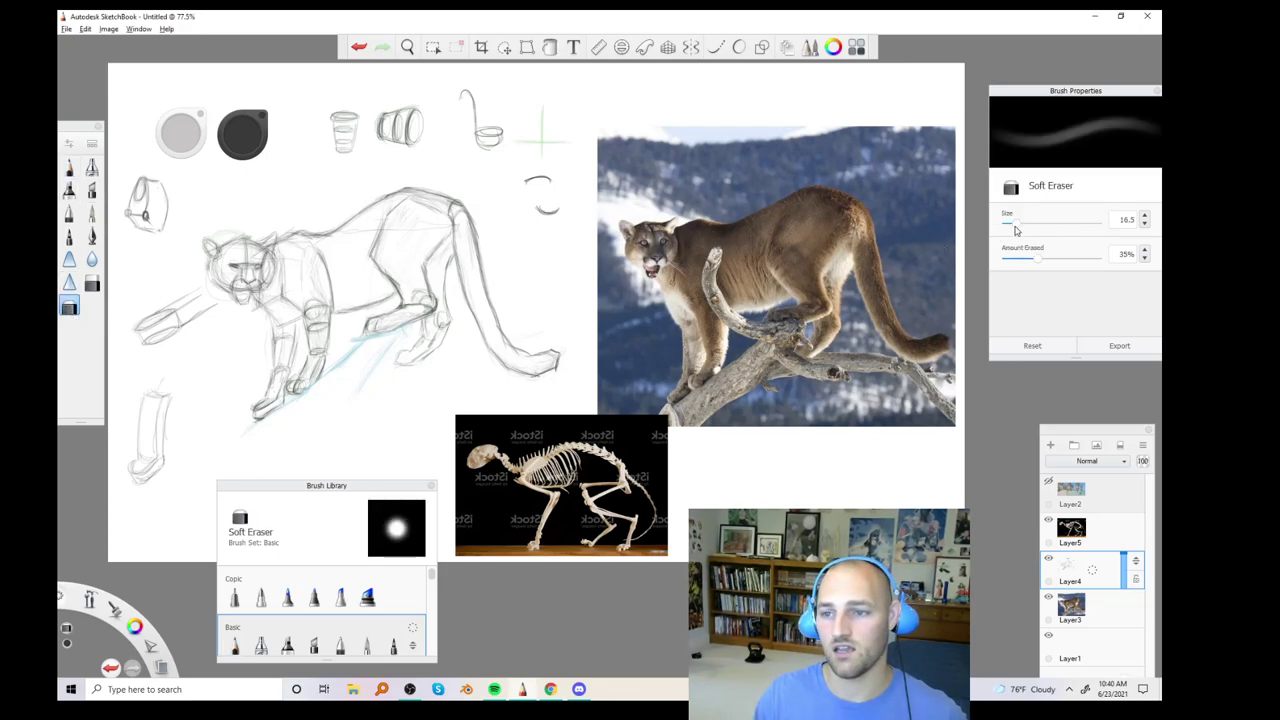
pyautogui.moveTo(1015, 226); pyautogui.dragTo(1010, 224)
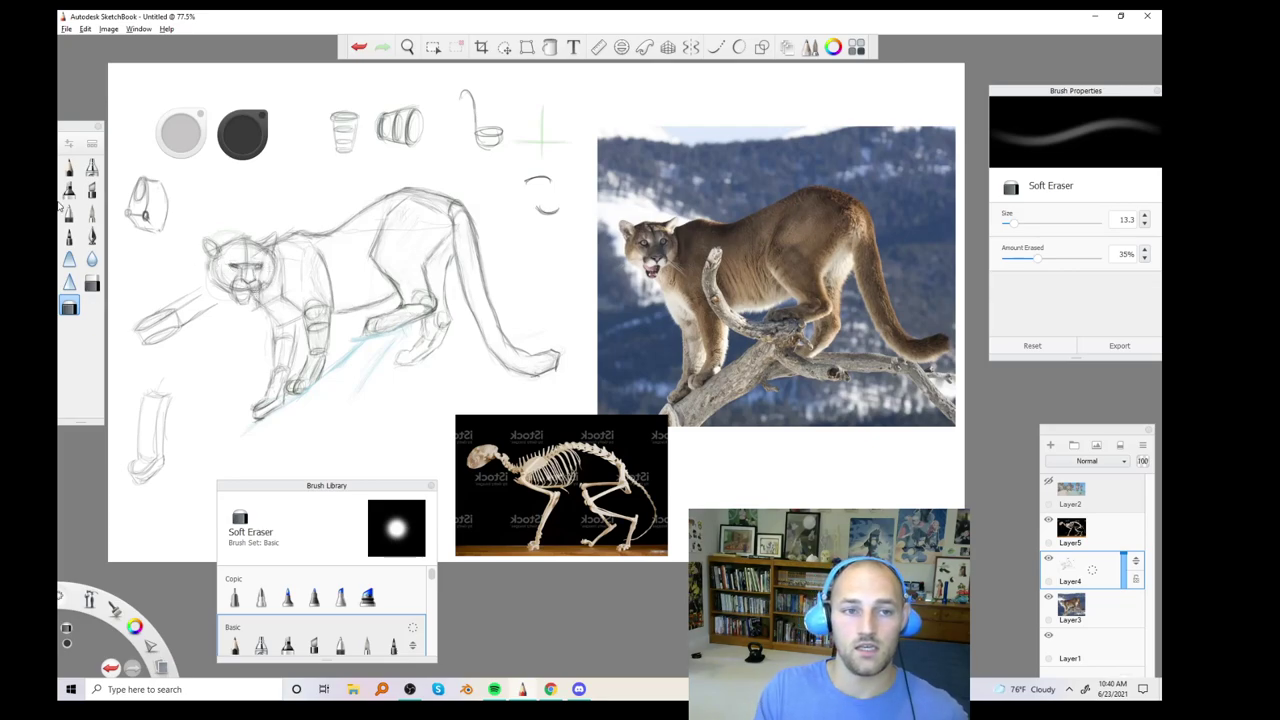
pyautogui.click(70, 169)
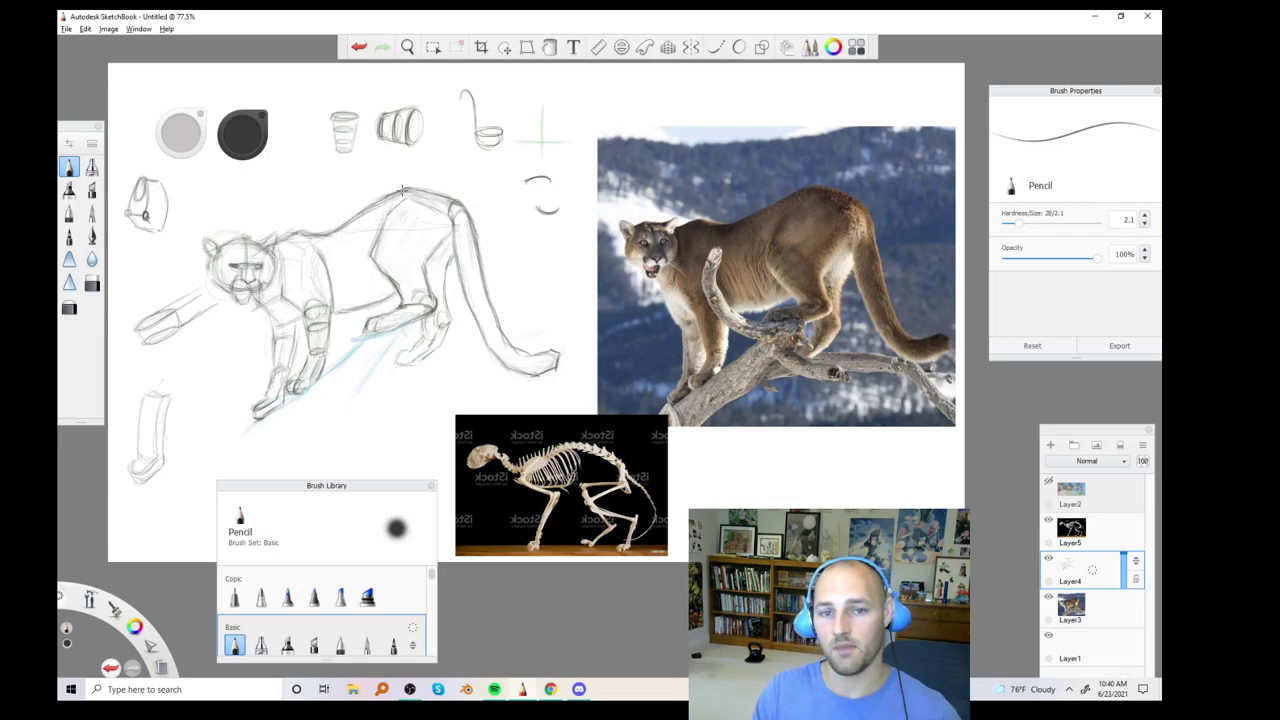
pyautogui.click(69, 310)
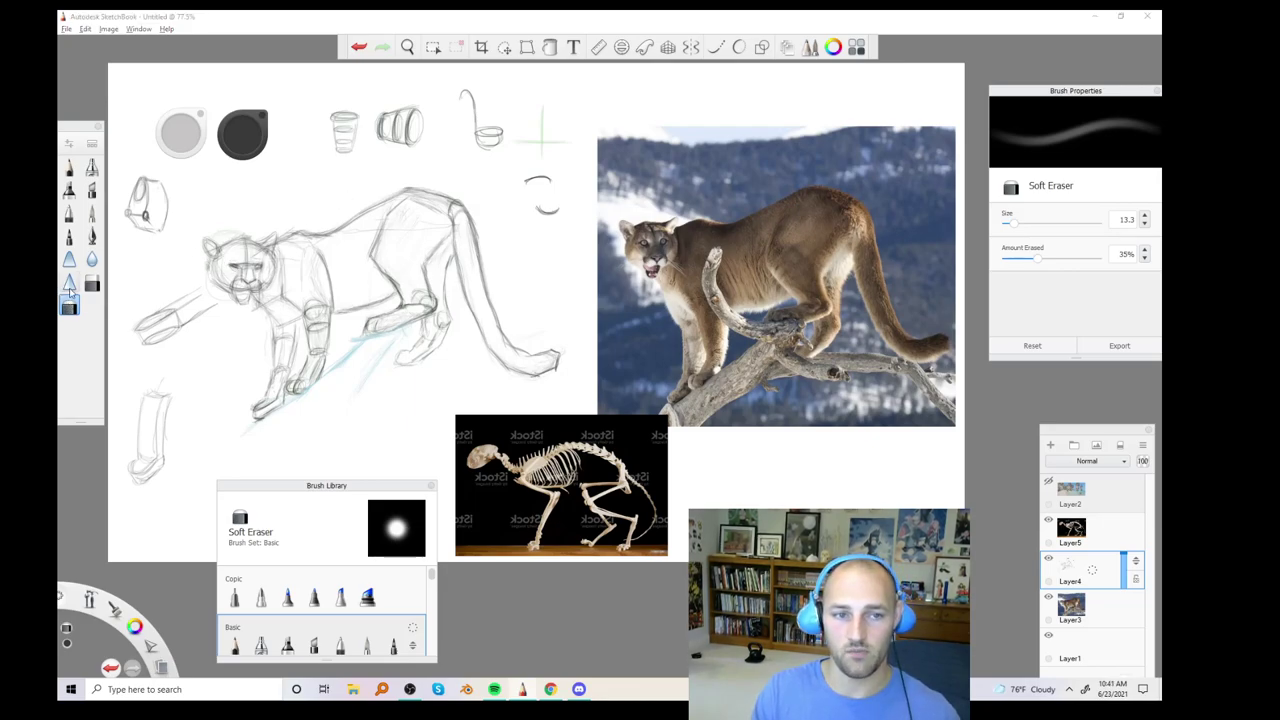
# Rework the overlapping lines at the cougar's shoulder with the Pencil and the Soft Eraser
pyautogui.click(69, 167)
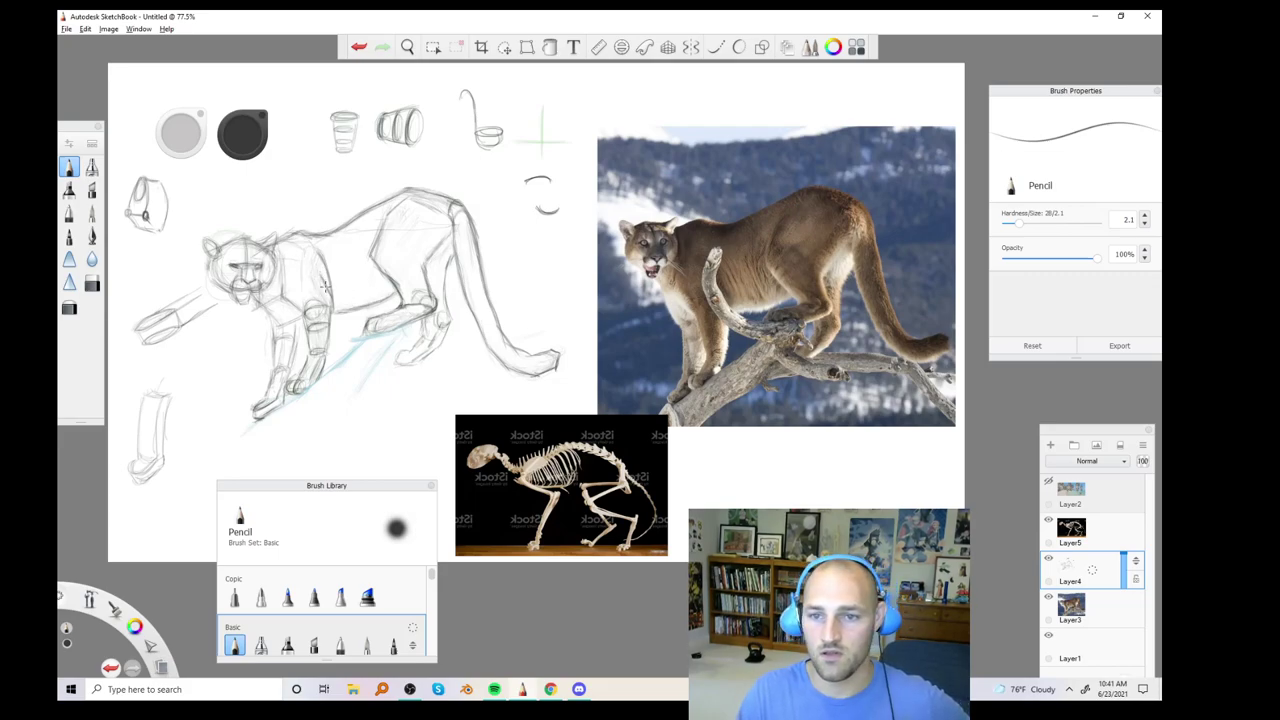
pyautogui.press('e')
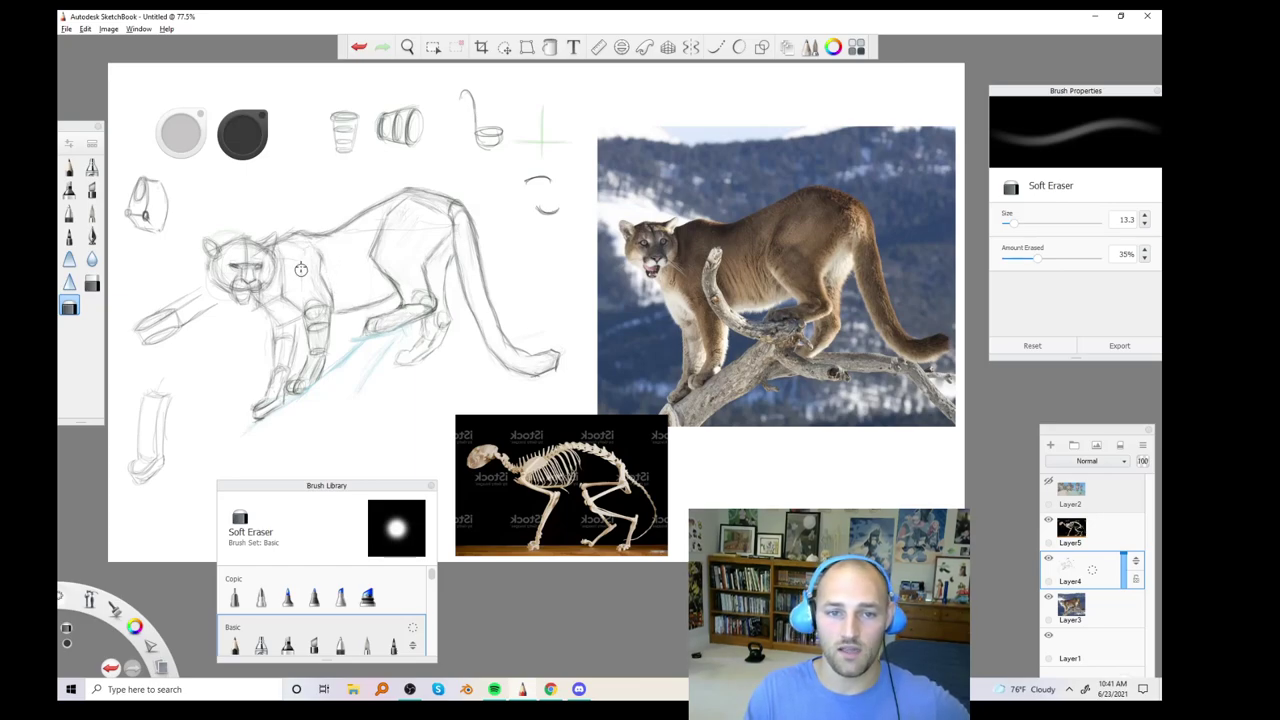
pyautogui.press('e')
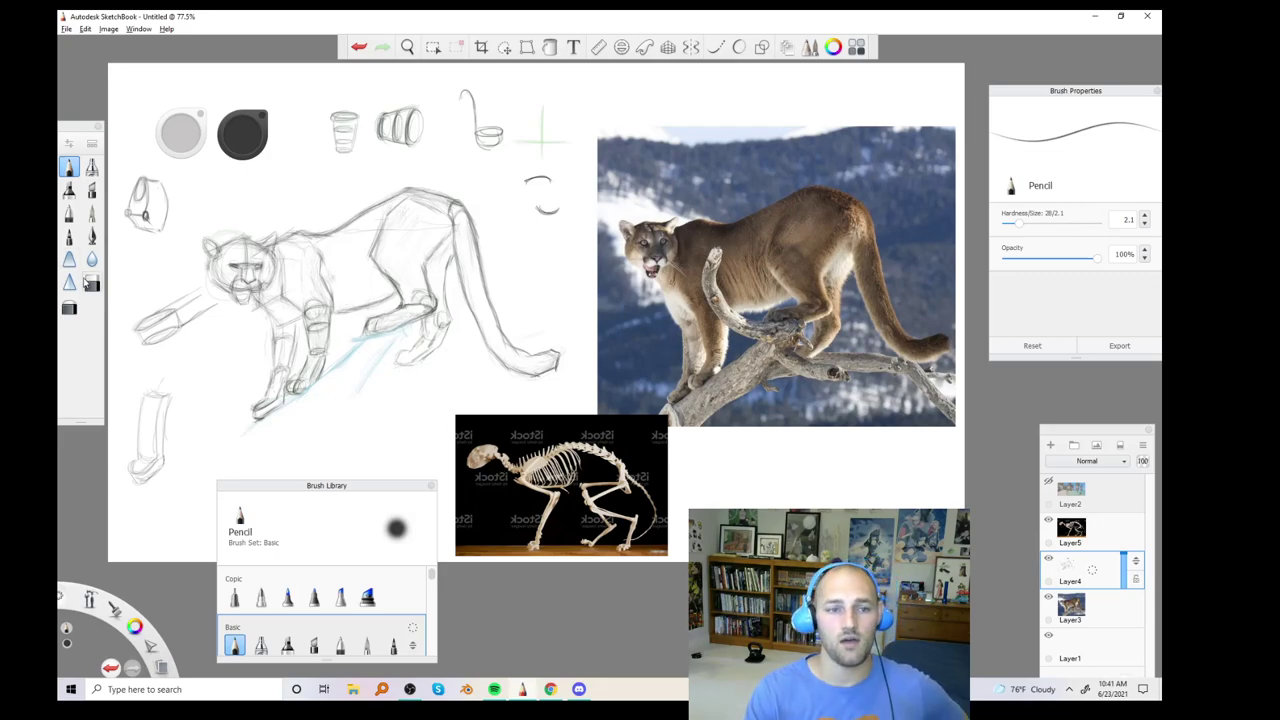
# Erase the loose foreleg study in front of the cougar with the Hard Eraser, and mirror the canvas
pyautogui.click(91, 284)
pyautogui.moveTo(188, 298)
pyautogui.mouseDown()
pyautogui.moveTo(145, 338)
pyautogui.moveTo(163, 296)
pyautogui.moveTo(188, 325)
pyautogui.moveTo(163, 296)
pyautogui.mouseUp()
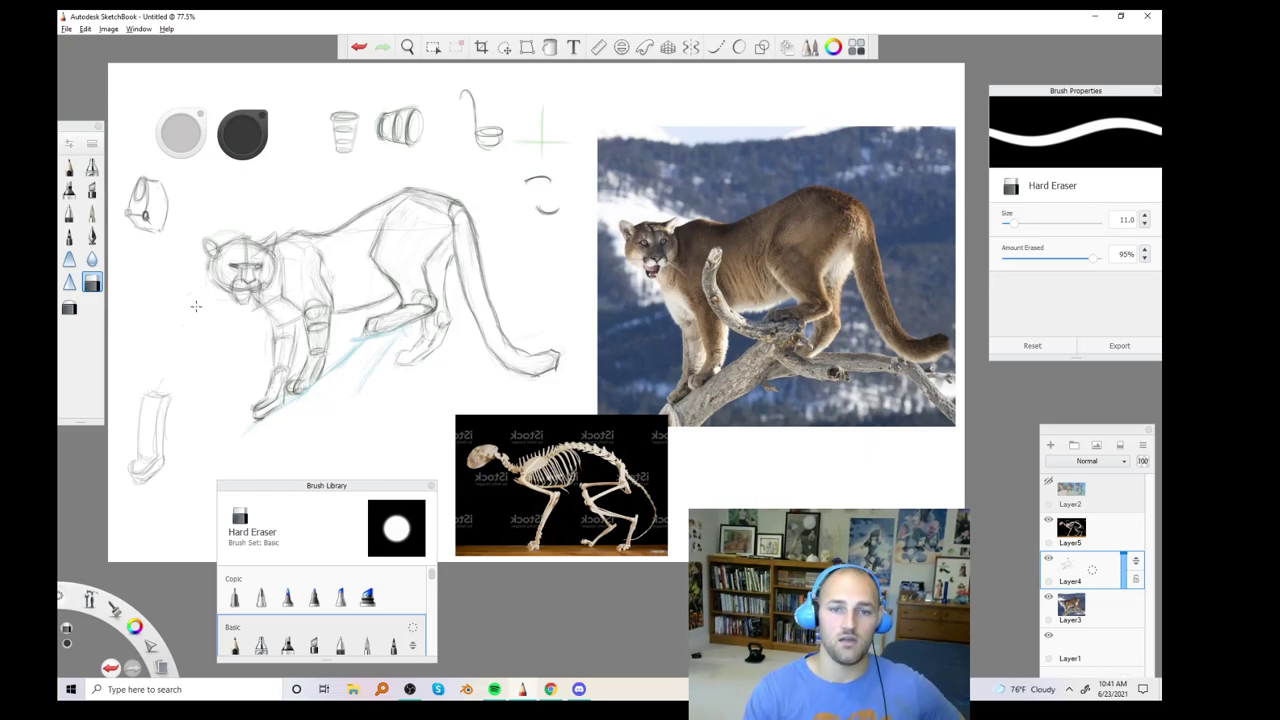
pyautogui.click(108, 28)
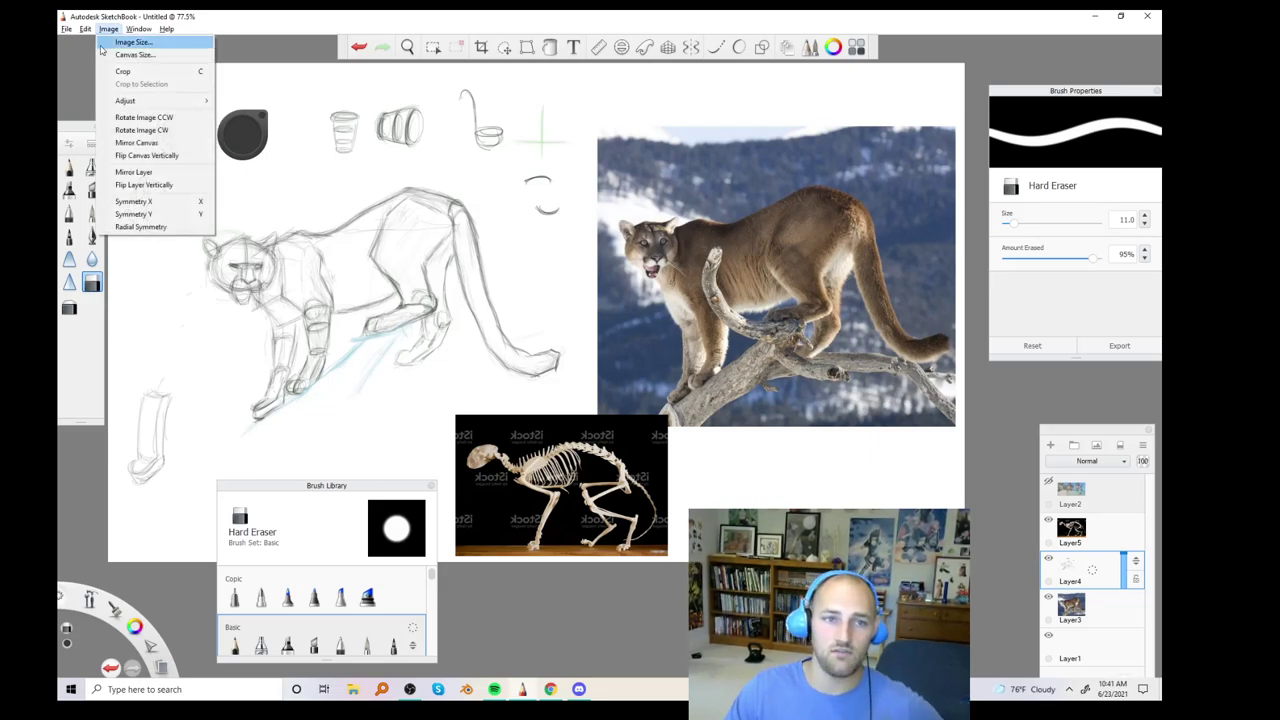
pyautogui.click(153, 143)
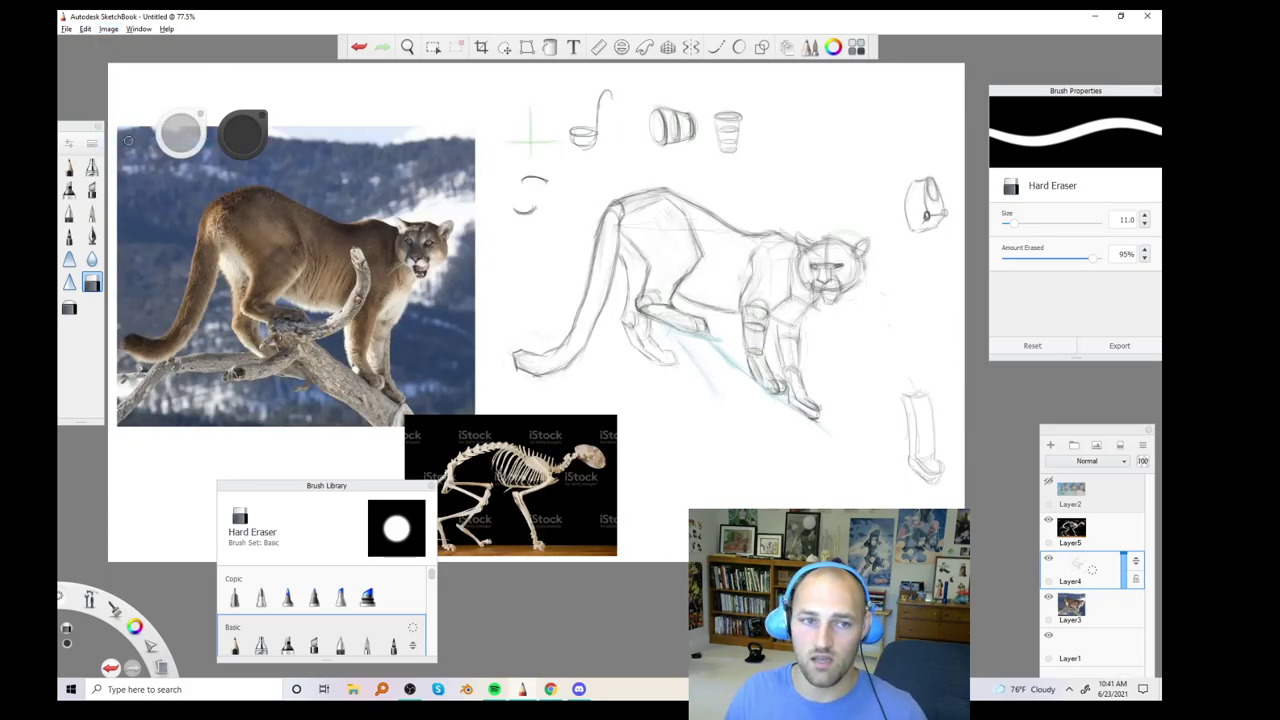
pyautogui.click(70, 167)
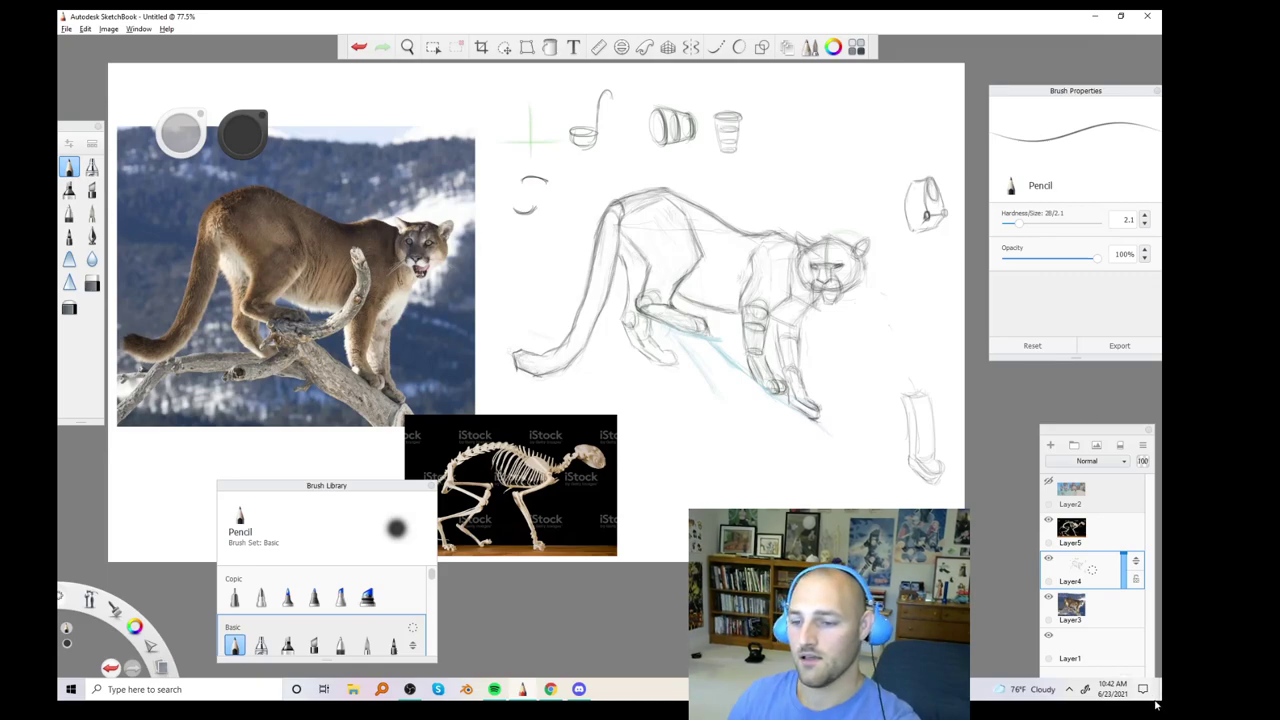
# Lower the system volume of the headphones
pyautogui.click(1069, 689)
pyautogui.click(1068, 620)
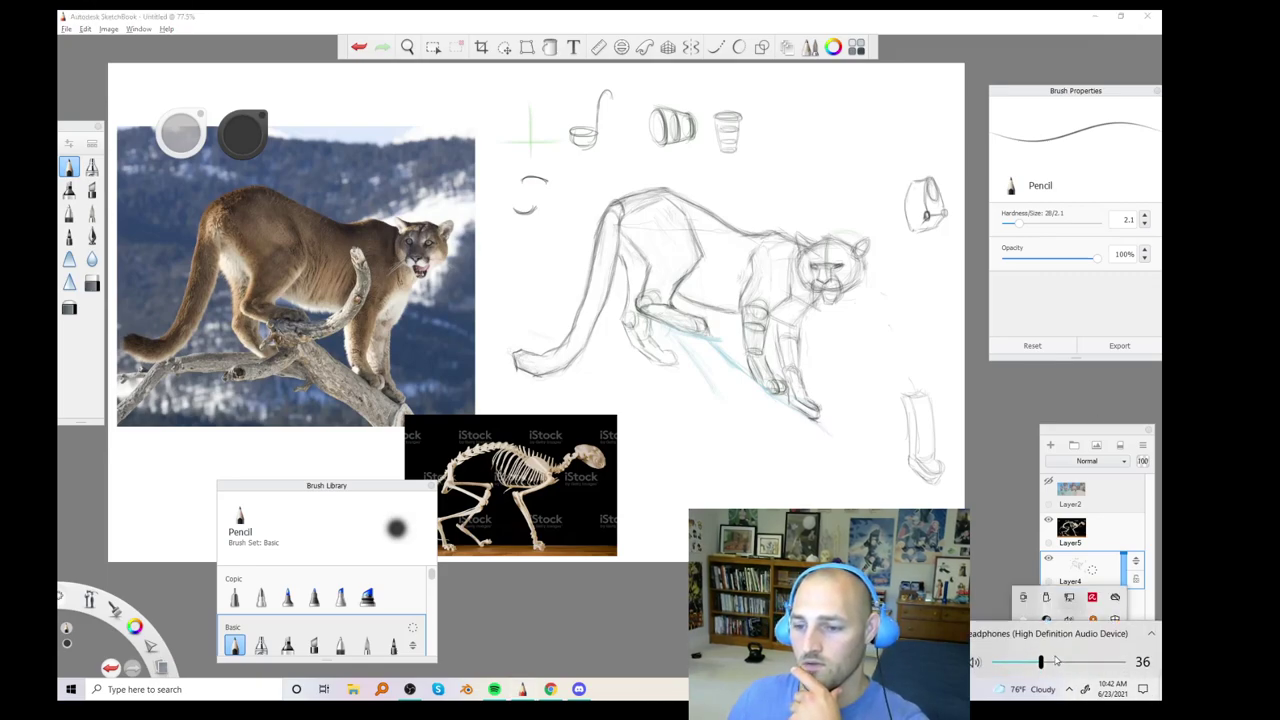
pyautogui.moveTo(1036, 661); pyautogui.dragTo(1018, 661)
pyautogui.press('Escape')
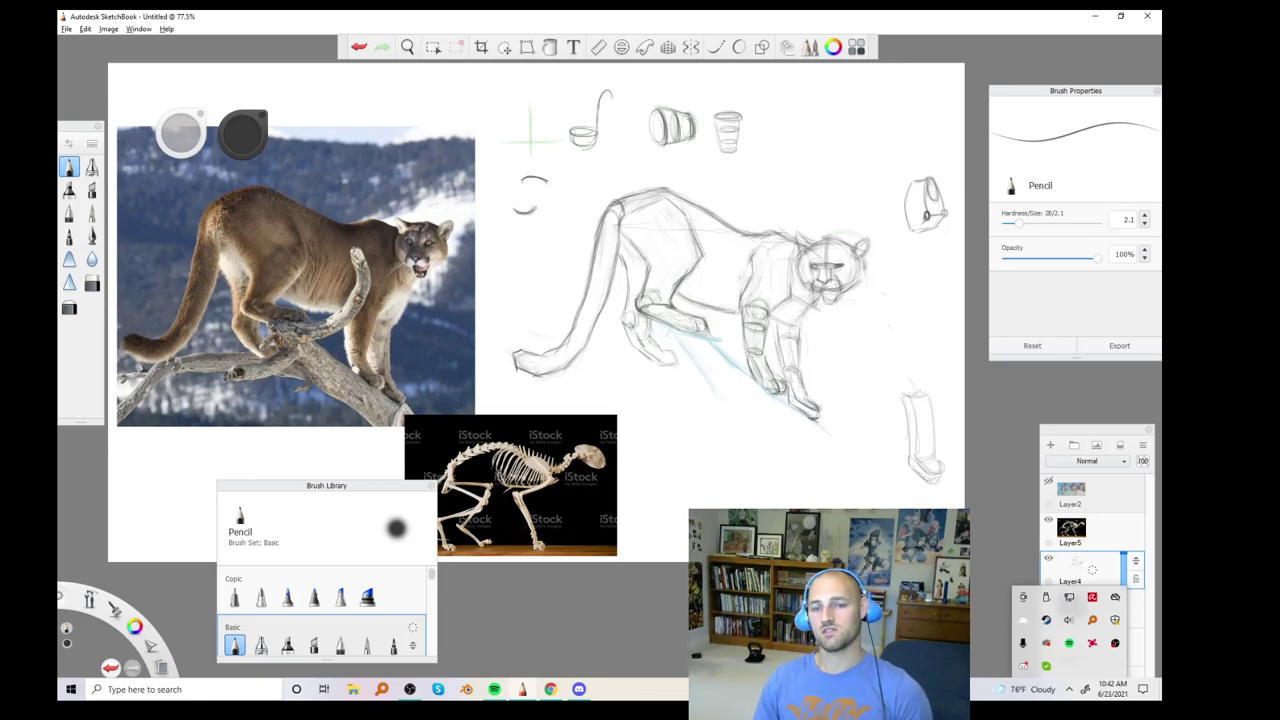
pyautogui.press('Escape')
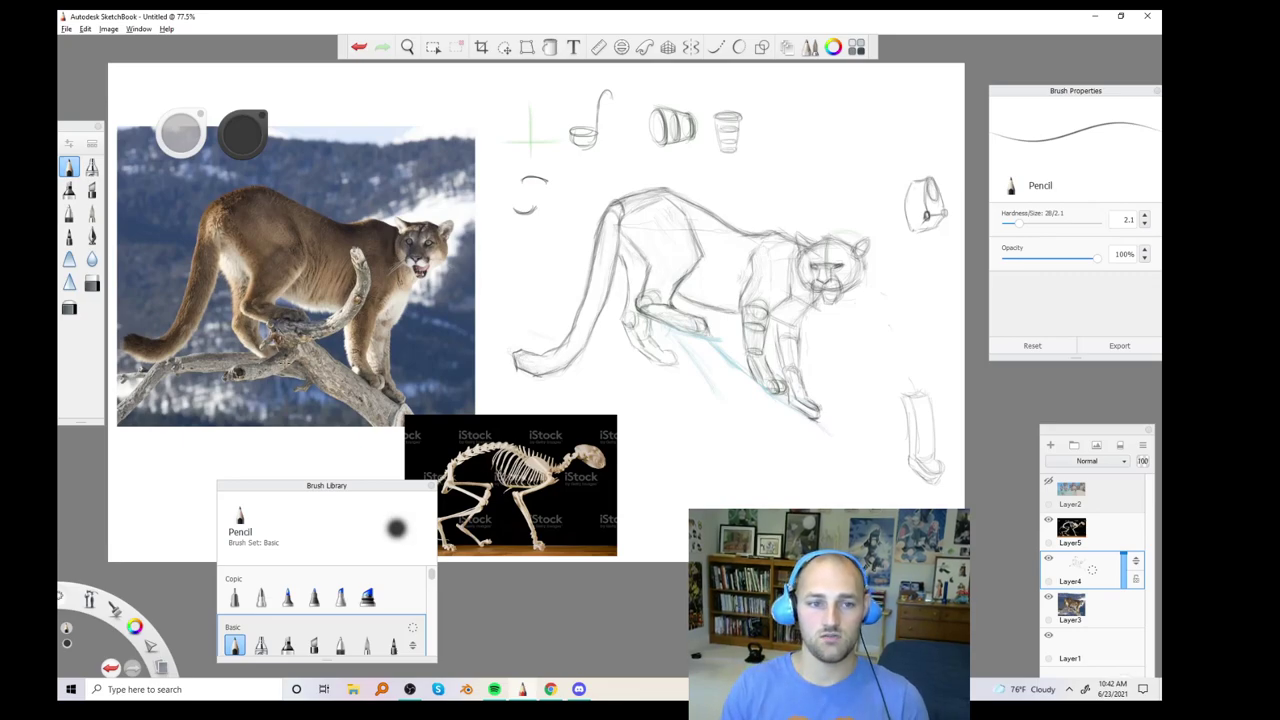
# Erase the cup, ladle, head, leg and curve studies around the cougar with the Hard Eraser at size 28.4
pyautogui.click(91, 284)
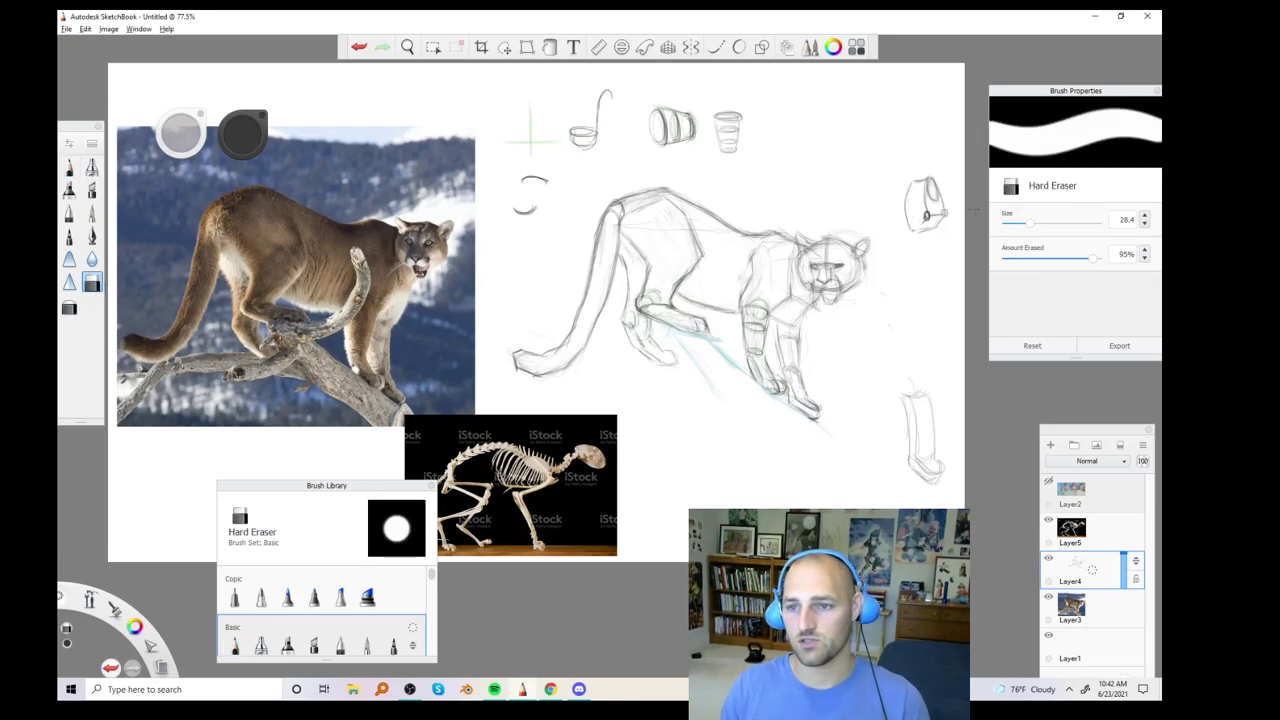
pyautogui.moveTo(700, 140)
pyautogui.mouseDown()
pyautogui.moveTo(665, 125)
pyautogui.moveTo(725, 122)
pyautogui.moveTo(717, 129)
pyautogui.mouseUp()
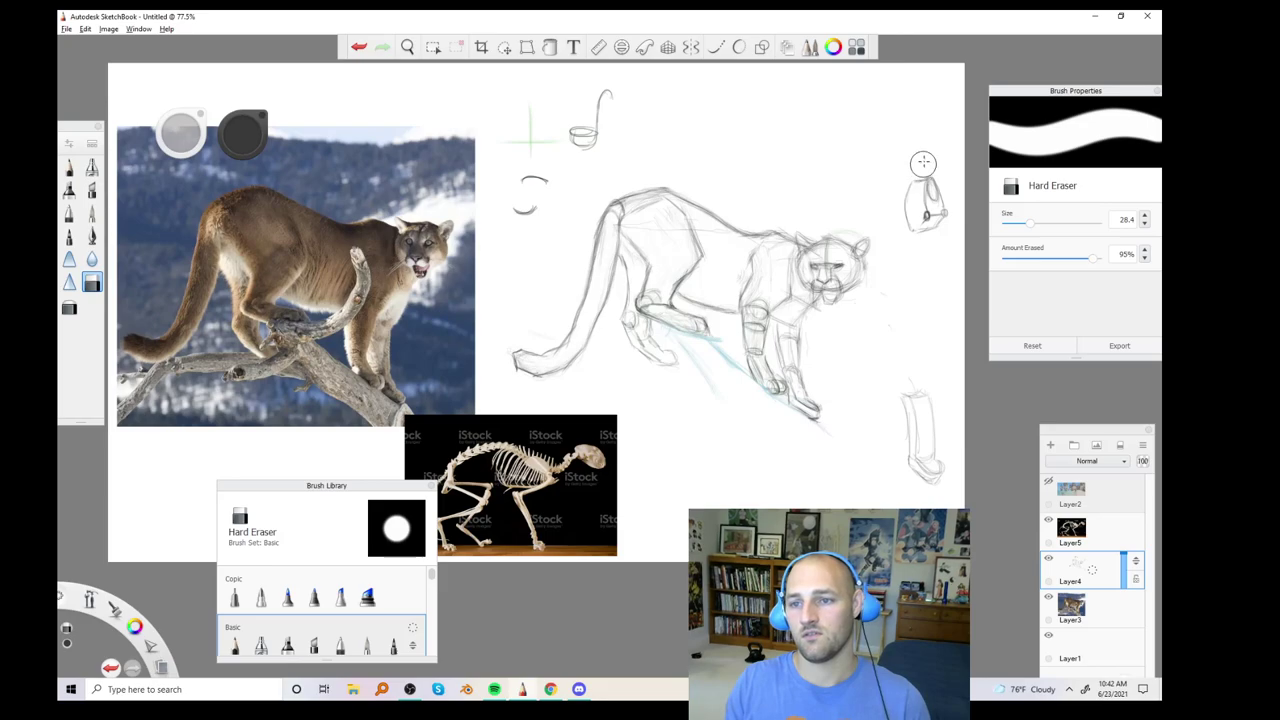
pyautogui.moveTo(923, 162)
pyautogui.mouseDown()
pyautogui.moveTo(928, 214)
pyautogui.moveTo(935, 200)
pyautogui.mouseUp()
pyautogui.moveTo(920, 392); pyautogui.dragTo(923, 374)
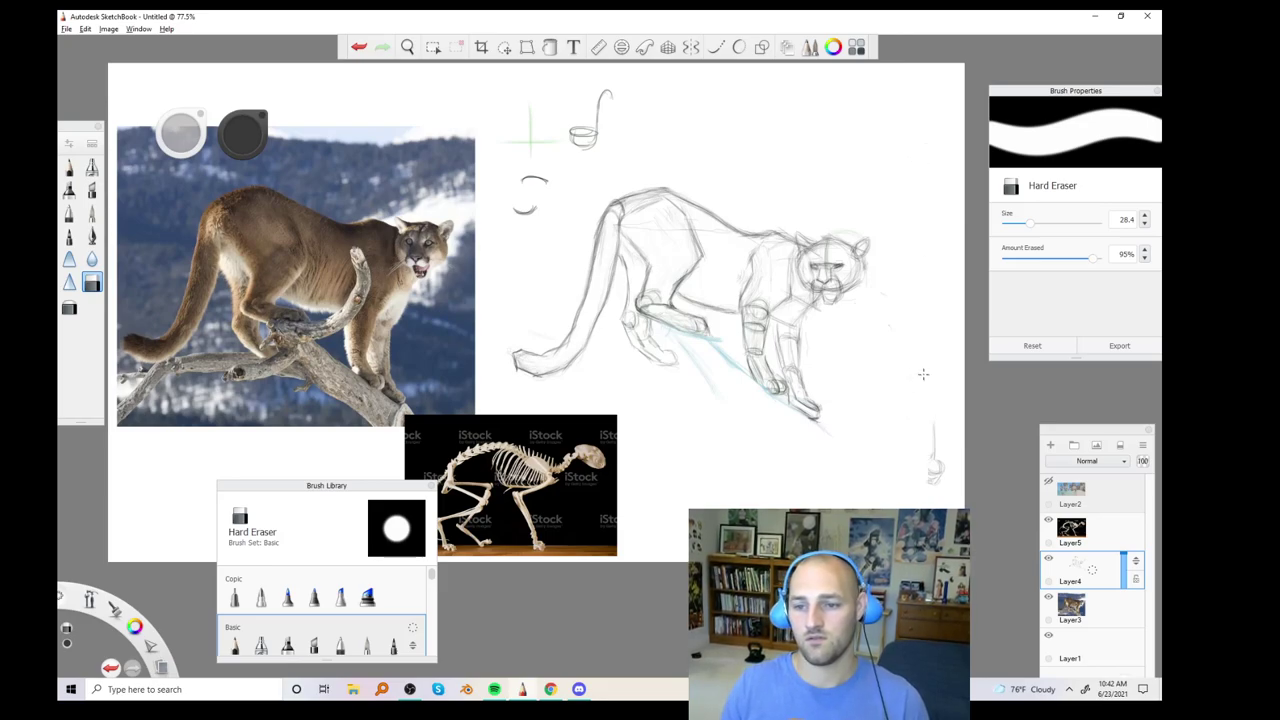
pyautogui.moveTo(930, 425); pyautogui.dragTo(935, 482)
pyautogui.moveTo(585, 145)
pyautogui.mouseDown()
pyautogui.moveTo(606, 126)
pyautogui.moveTo(525, 118)
pyautogui.mouseUp()
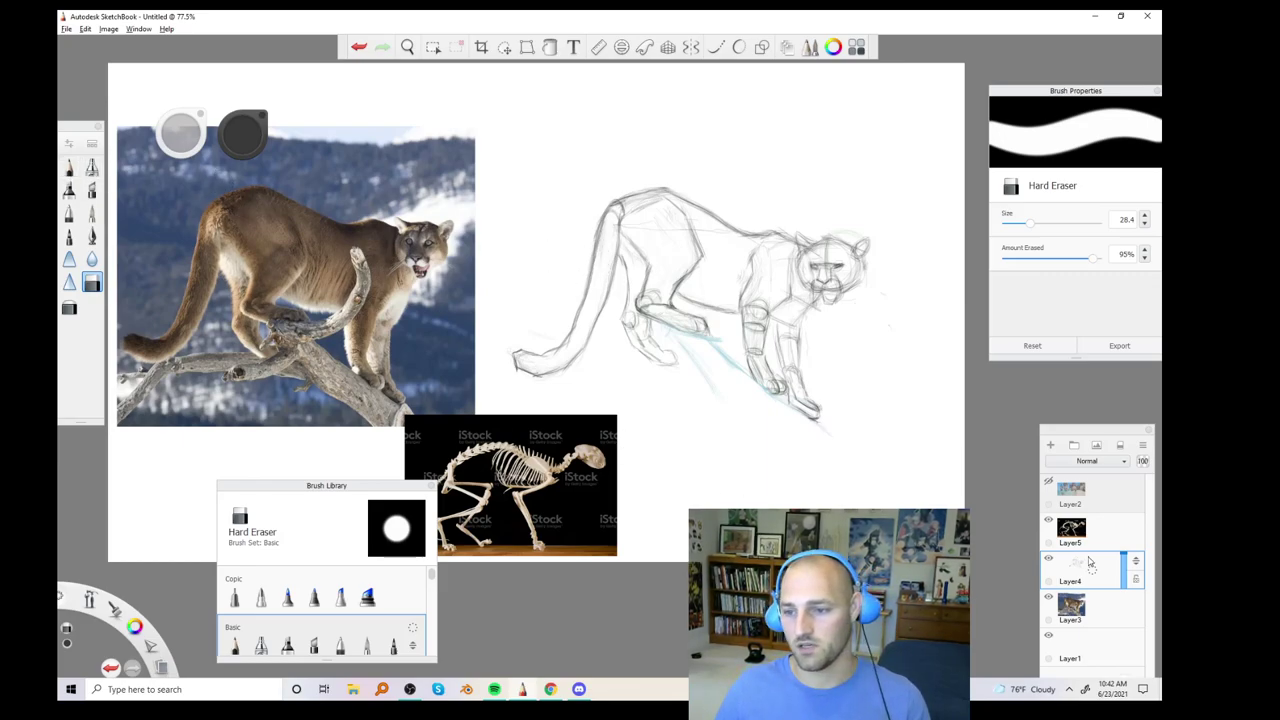
# Hide the cat skeleton layer and move the cougar photo on Layer3 up into the canvas's upper-left corner
pyautogui.click(1048, 520)
pyautogui.click(69, 167)
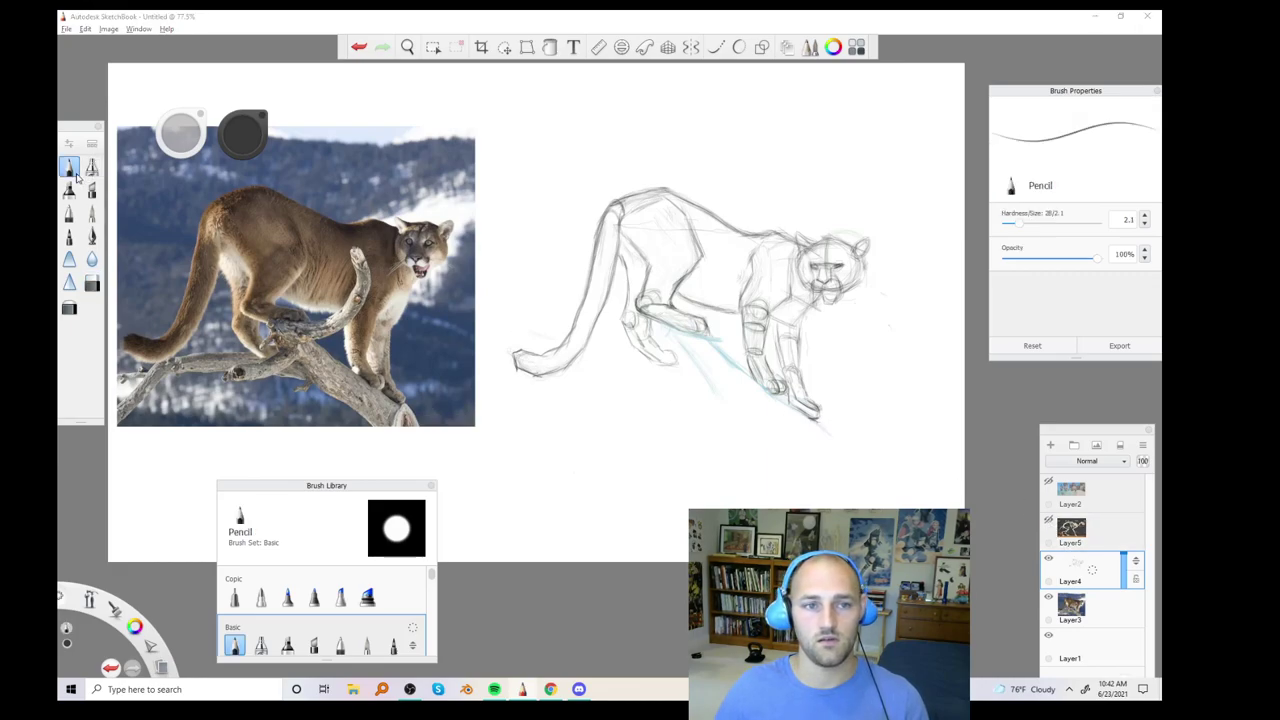
pyautogui.click(1080, 605)
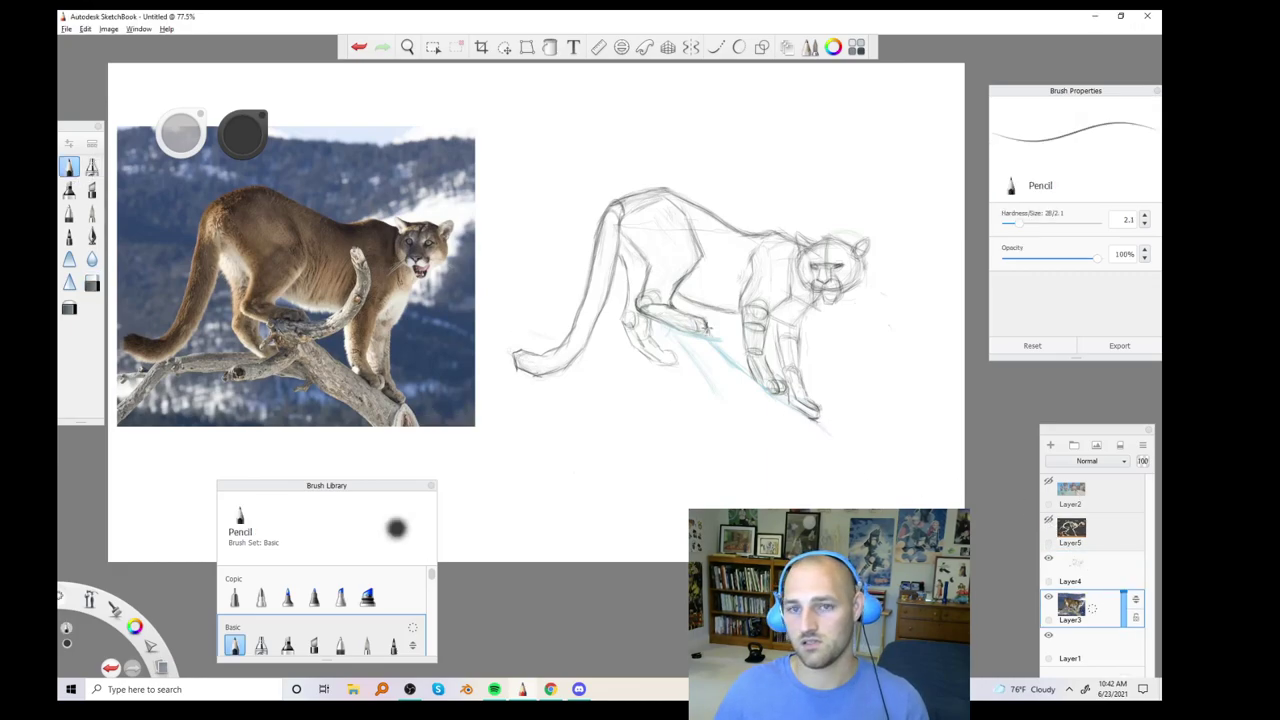
pyautogui.click(505, 48)
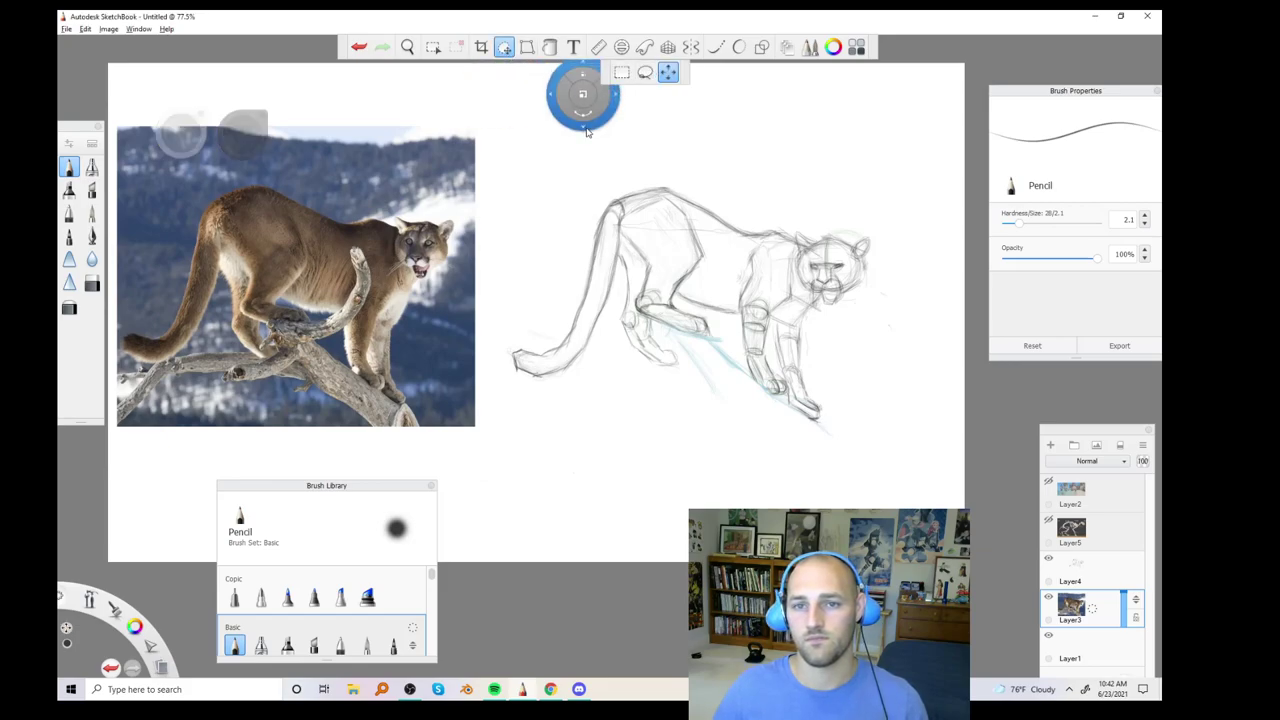
pyautogui.moveTo(584, 128); pyautogui.dragTo(579, 70)
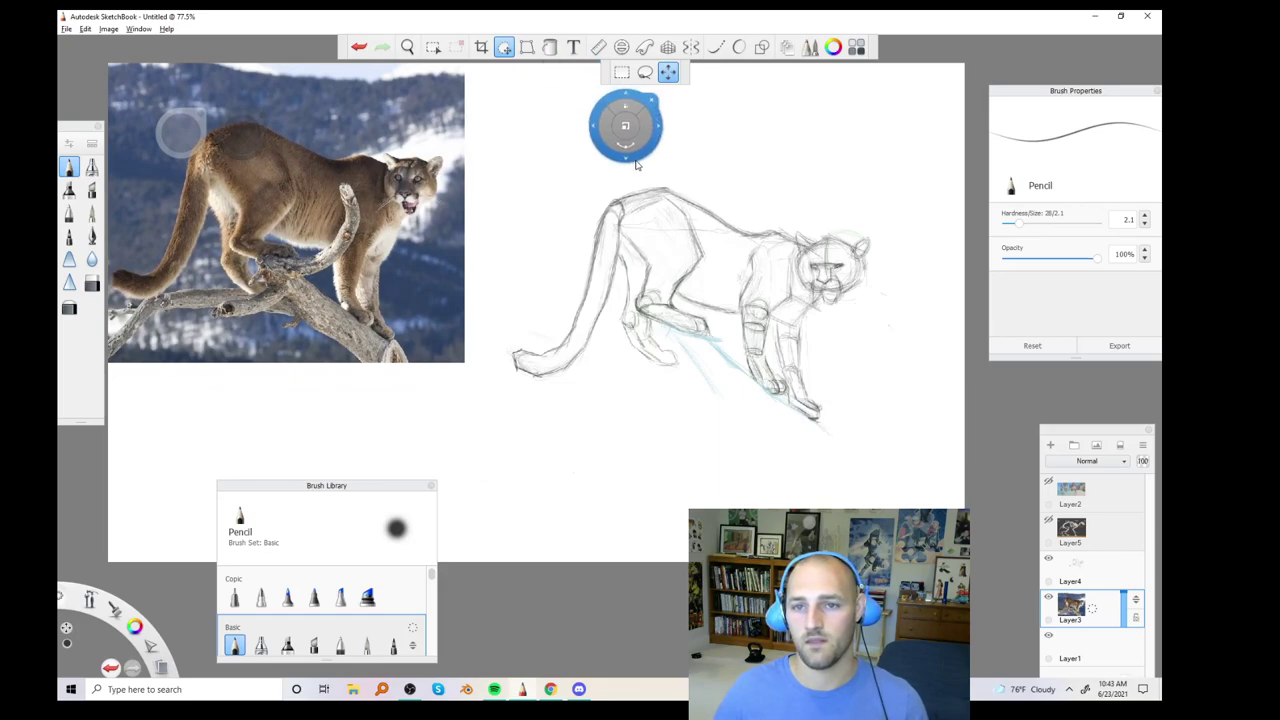
pyautogui.press('Return')
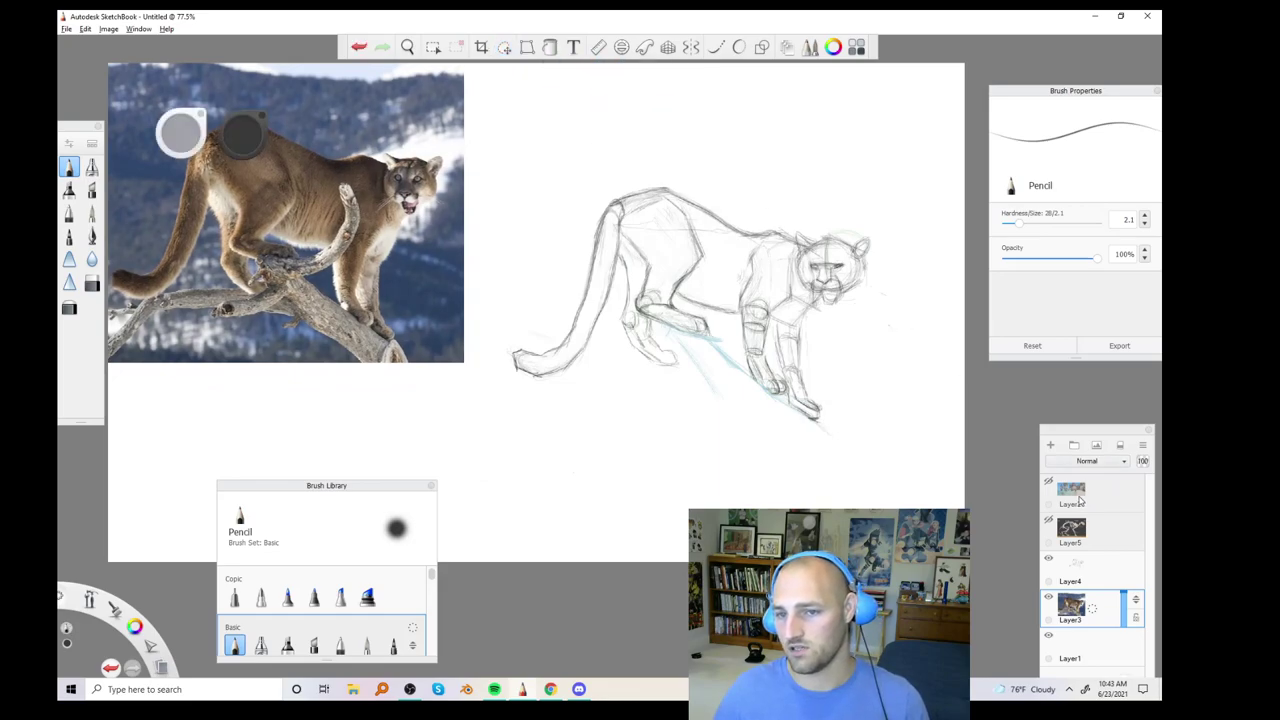
# Enlarge the cougar sketch on Layer4 to fill the space beside the photo, and lower the layer's opacity to roughly half
pyautogui.click(1077, 568)
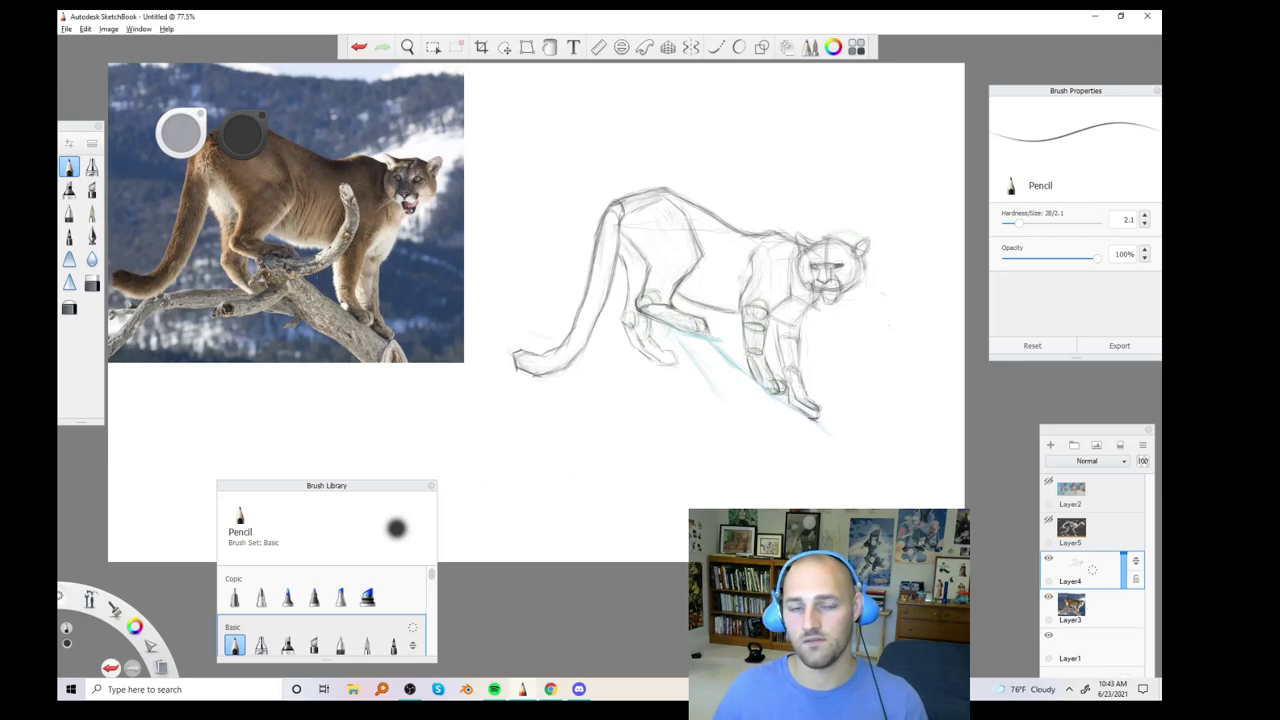
pyautogui.click(504, 47)
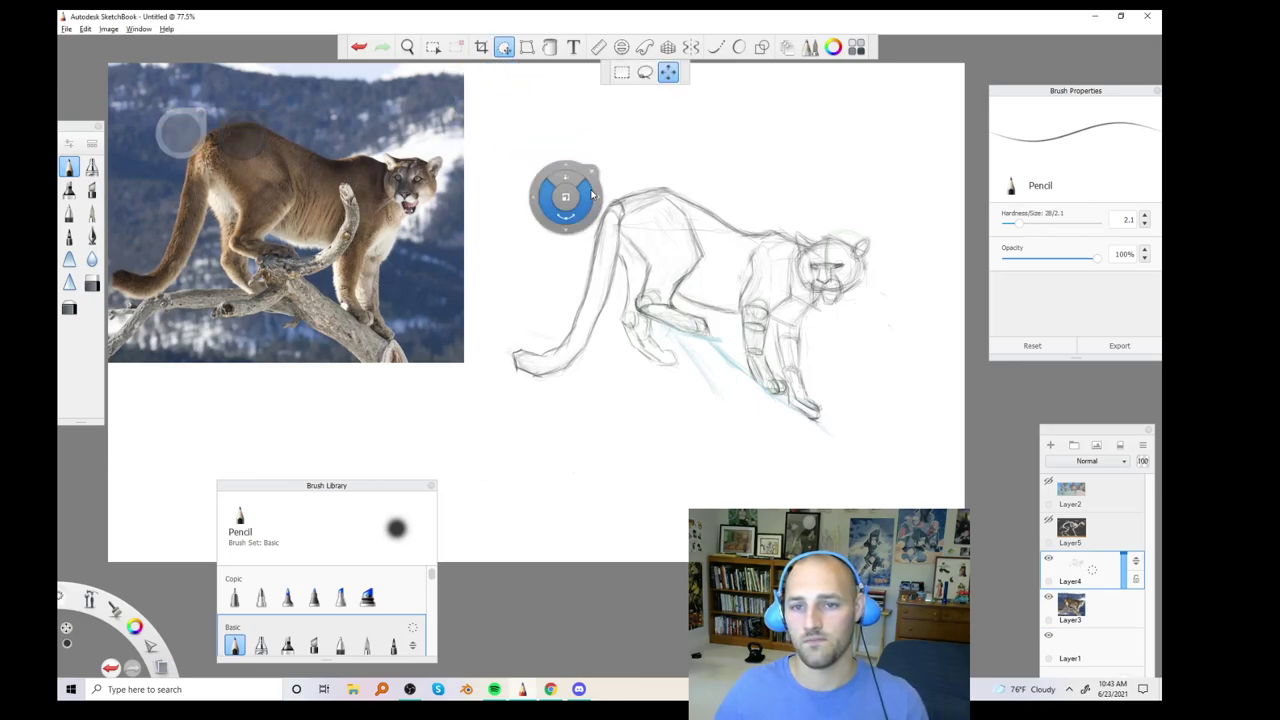
pyautogui.moveTo(577, 190)
pyautogui.mouseDown()
pyautogui.moveTo(566, 194)
pyautogui.moveTo(563, 160)
pyautogui.moveTo(580, 145)
pyautogui.moveTo(560, 194)
pyautogui.moveTo(496, 237)
pyautogui.moveTo(517, 237)
pyautogui.moveTo(474, 220)
pyautogui.moveTo(483, 230)
pyautogui.mouseUp()
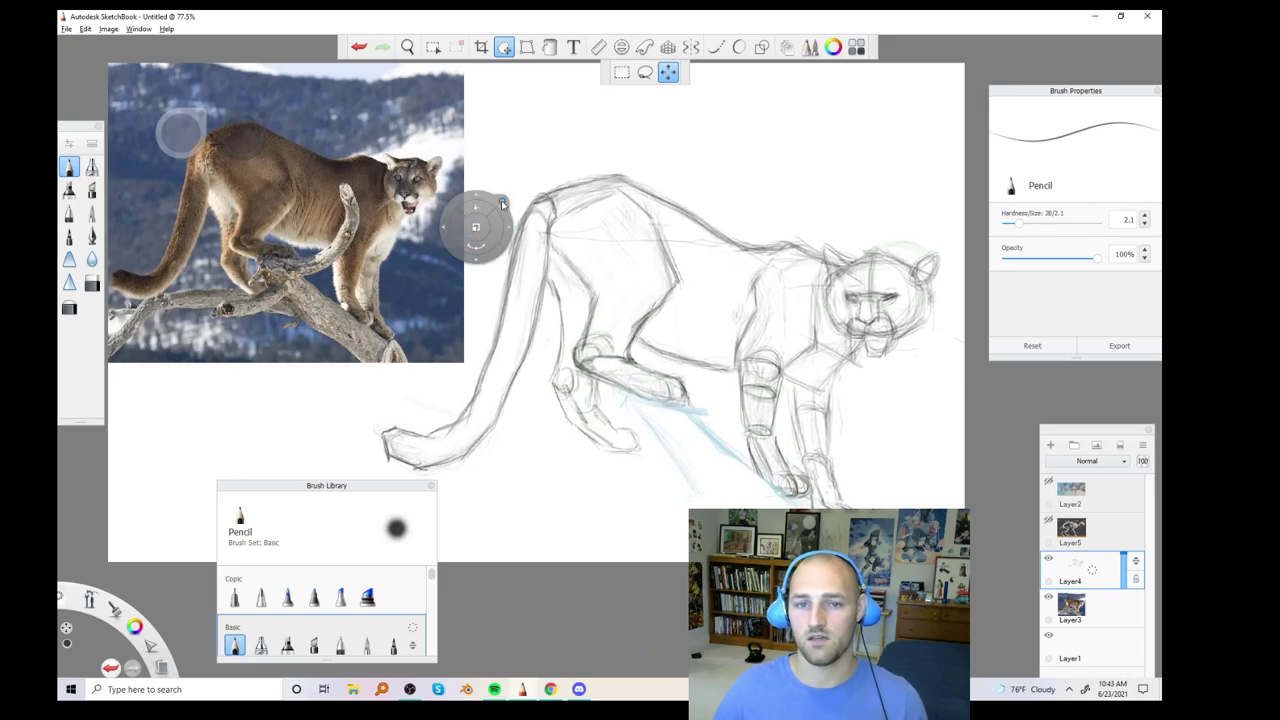
pyautogui.press('Return')
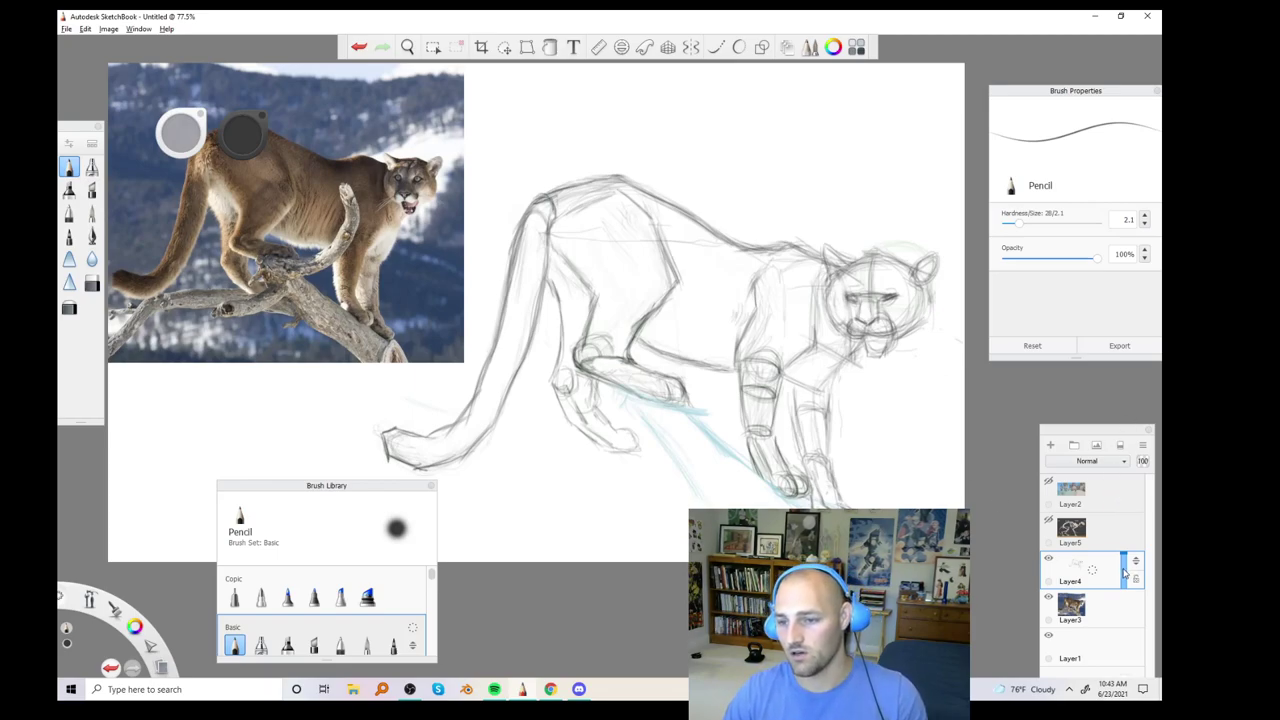
pyautogui.moveTo(1122, 560); pyautogui.dragTo(1121, 573)
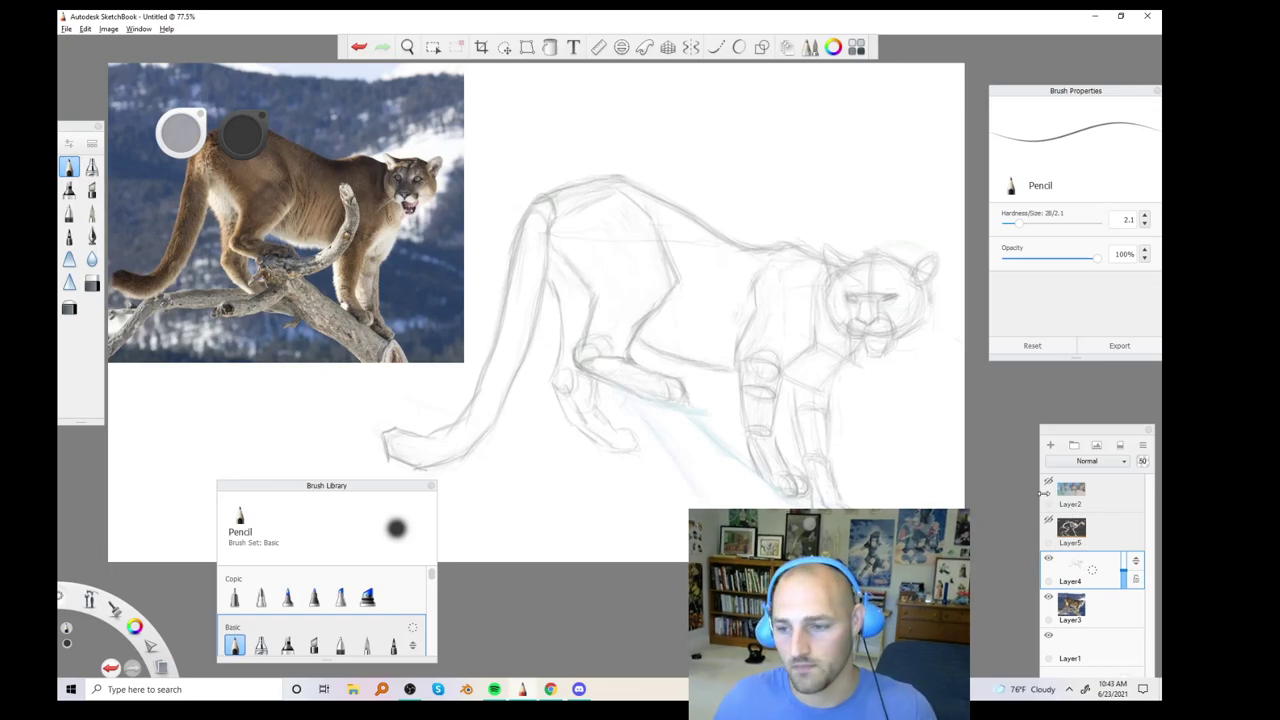
# Add a new layer above the faded sketch and draw the cougar's nose, muzzle and mouth with the Pencil
pyautogui.click(1056, 447)
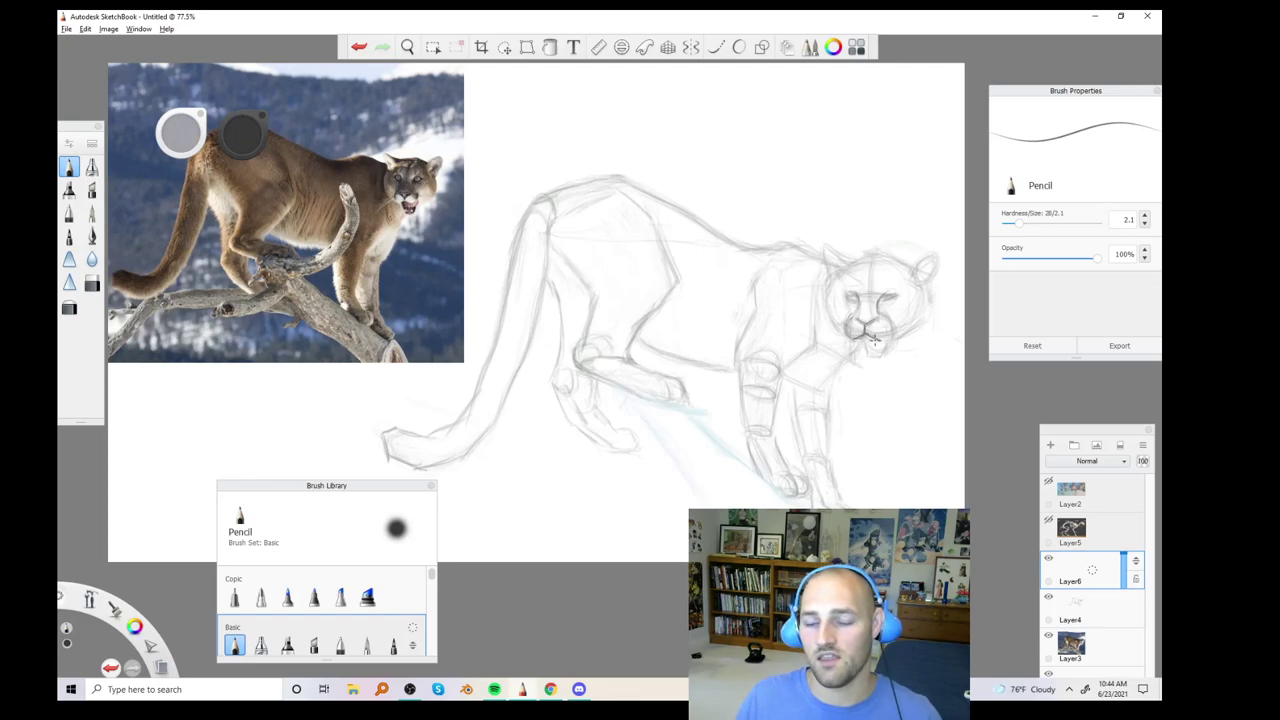
pyautogui.moveTo(875, 341); pyautogui.dragTo(866, 333)
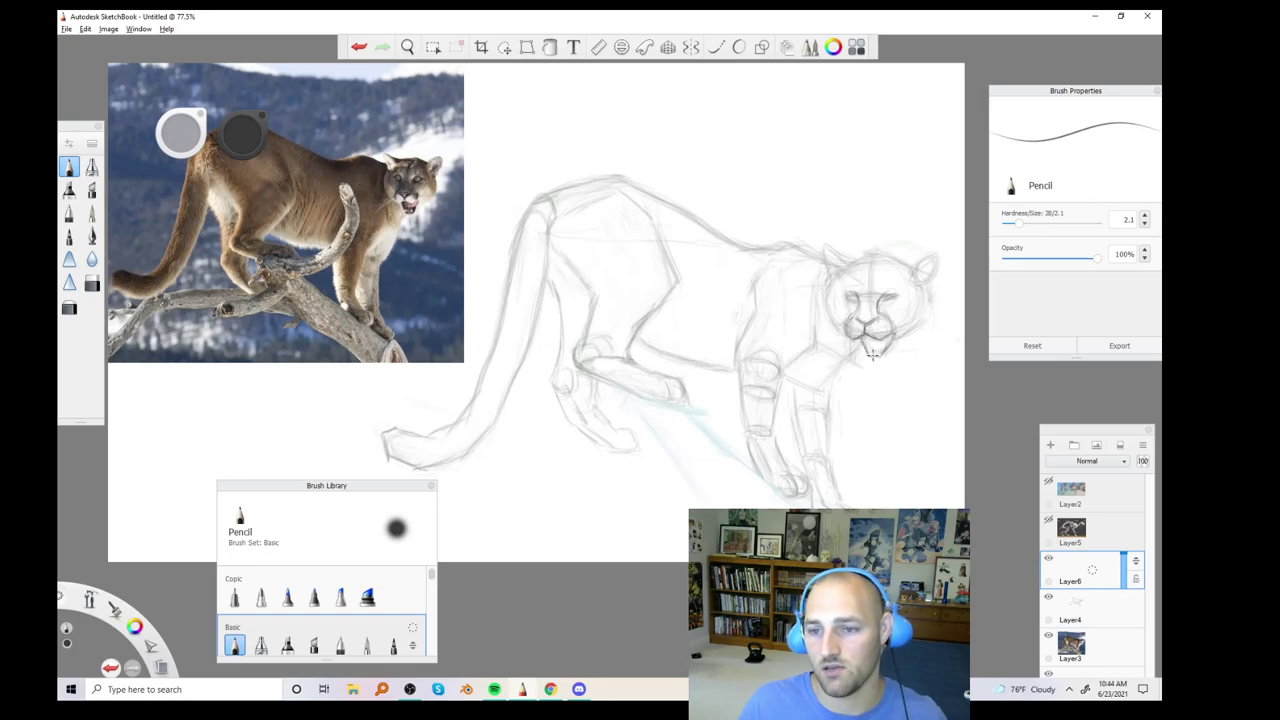
# Sketch a small wedge diagram labelled F and B above the cougar, and detail its eyes, ears, cheeks and open mouth
pyautogui.moveTo(766, 90)
pyautogui.mouseDown()
pyautogui.moveTo(765, 115)
pyautogui.moveTo(784, 114)
pyautogui.moveTo(768, 78)
pyautogui.mouseUp()
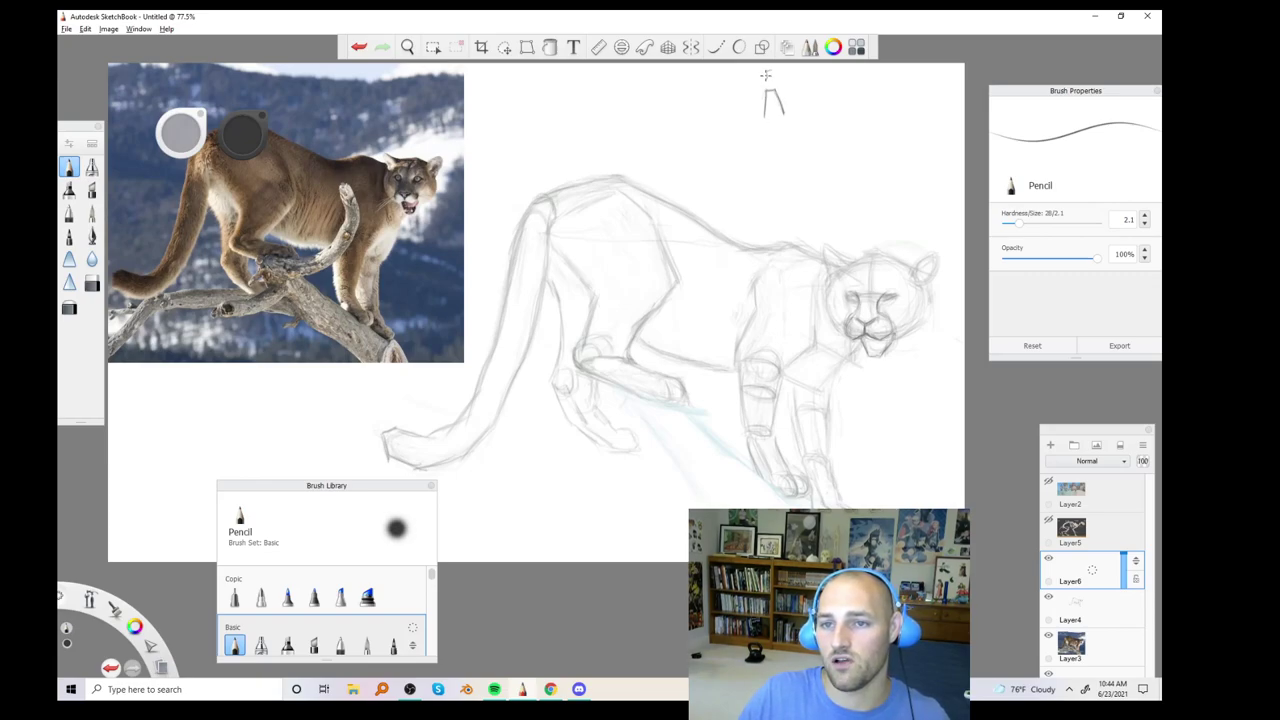
pyautogui.moveTo(776, 124); pyautogui.dragTo(778, 130)
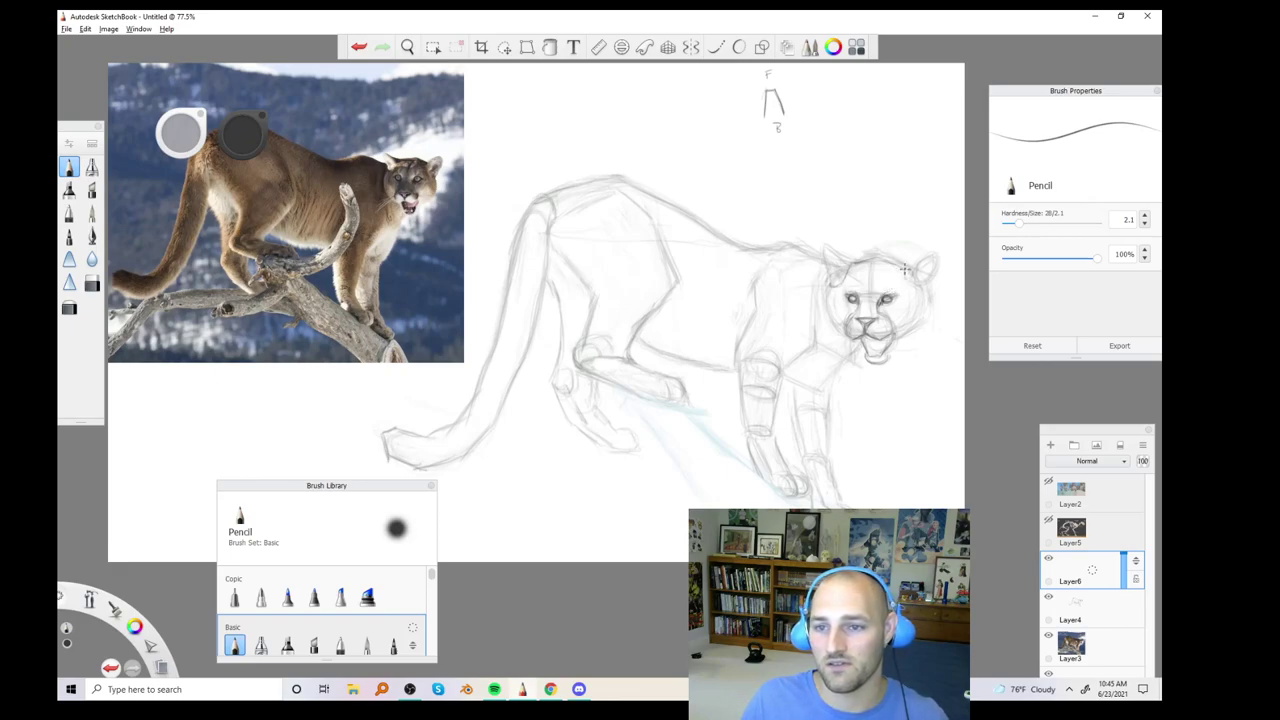
pyautogui.moveTo(905, 270); pyautogui.dragTo(913, 287)
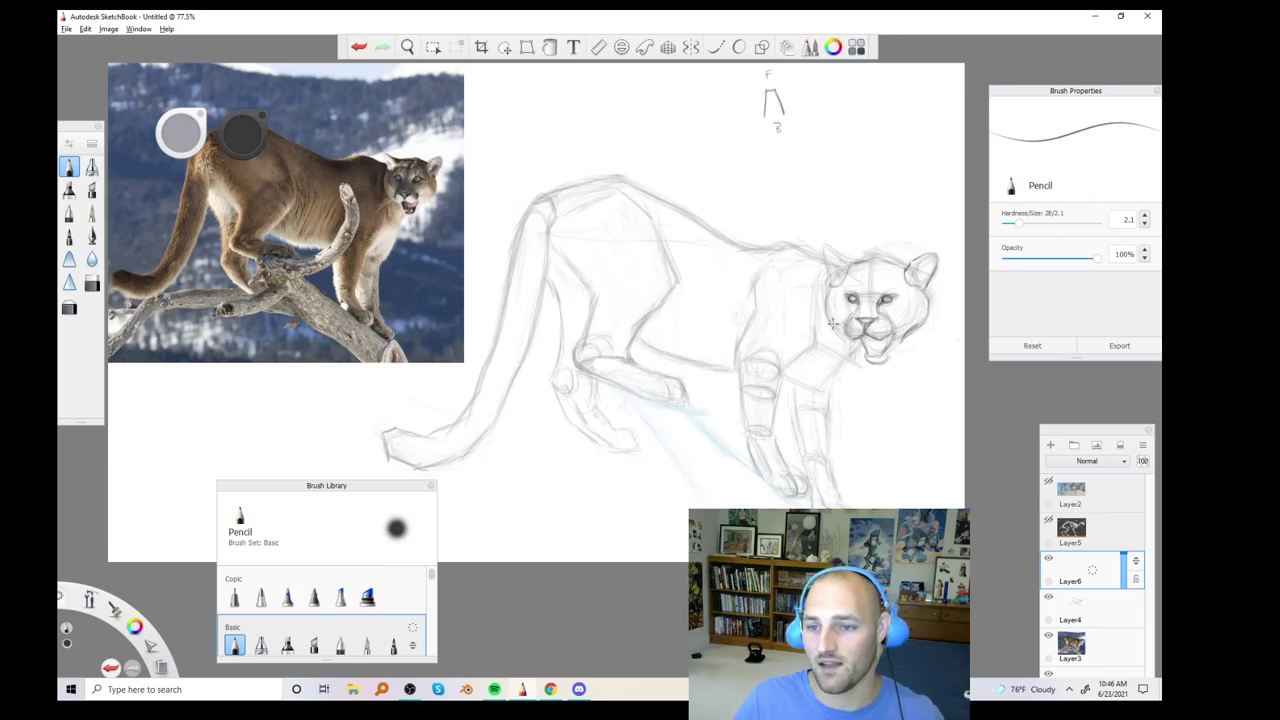
pyautogui.click(886, 319)
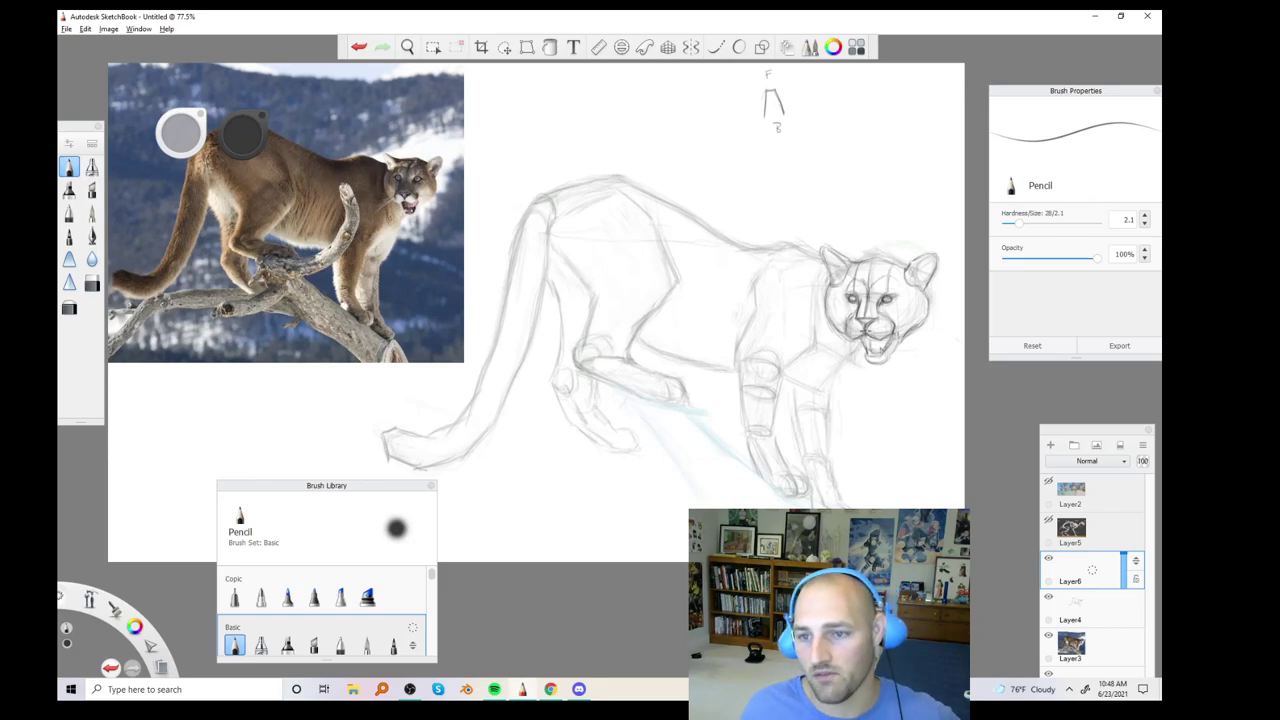
# Refine the edge of the cougar's mouth, then lasso the open lower jaw and adjust its placement beneath the muzzle
pyautogui.moveTo(860, 342); pyautogui.dragTo(848, 336)
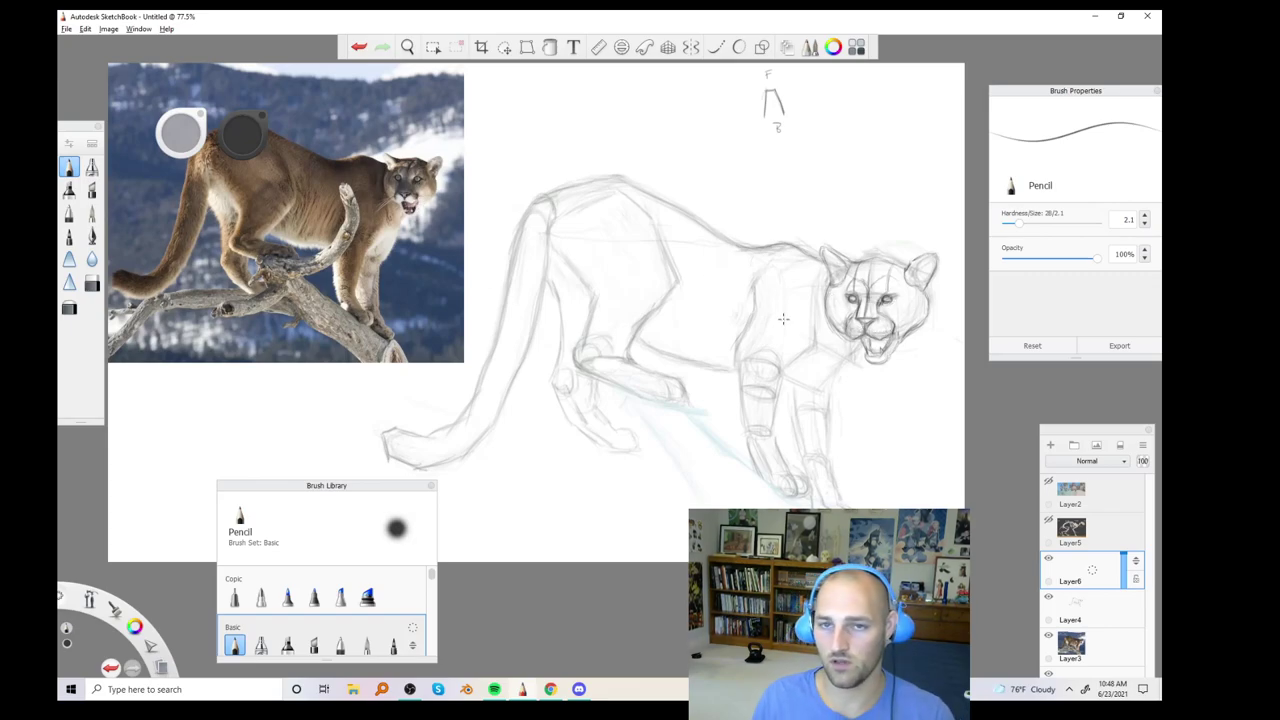
pyautogui.click(504, 48)
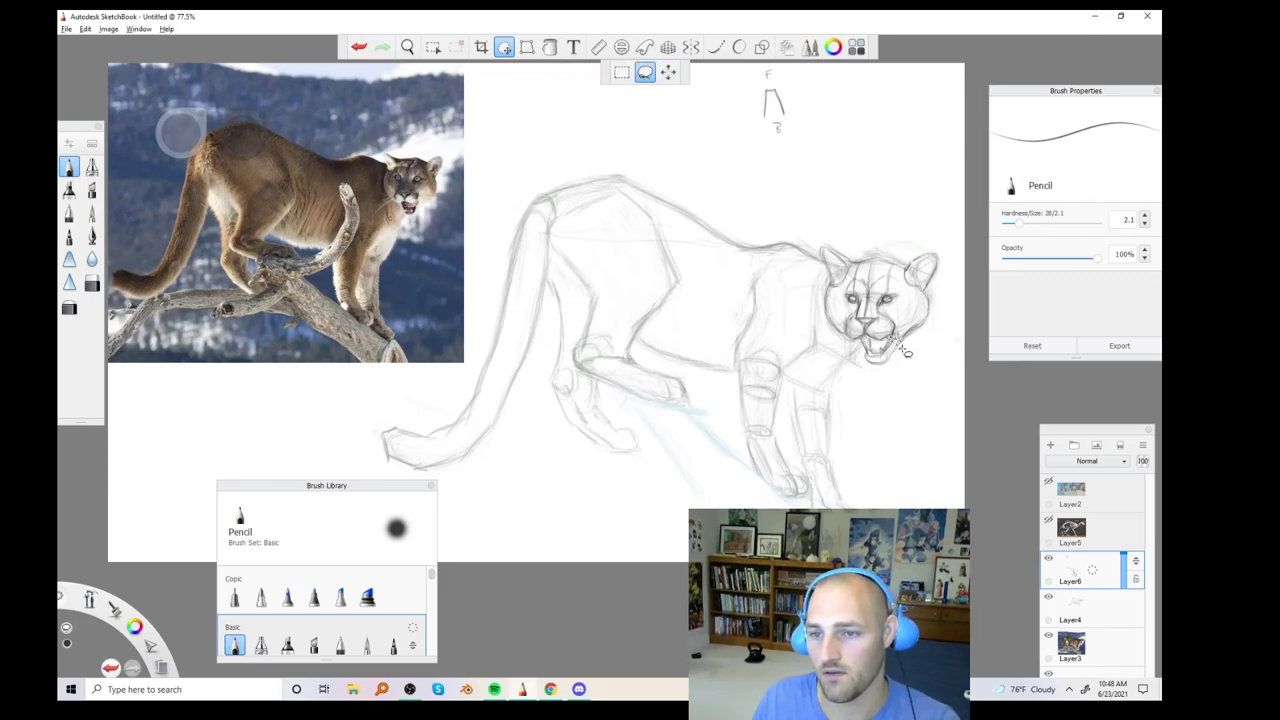
pyautogui.moveTo(907, 352)
pyautogui.mouseDown()
pyautogui.moveTo(880, 374)
pyautogui.moveTo(855, 352)
pyautogui.moveTo(870, 335)
pyautogui.moveTo(693, 145)
pyautogui.moveTo(774, 220)
pyautogui.moveTo(950, 295)
pyautogui.mouseUp()
pyautogui.click(956, 306)
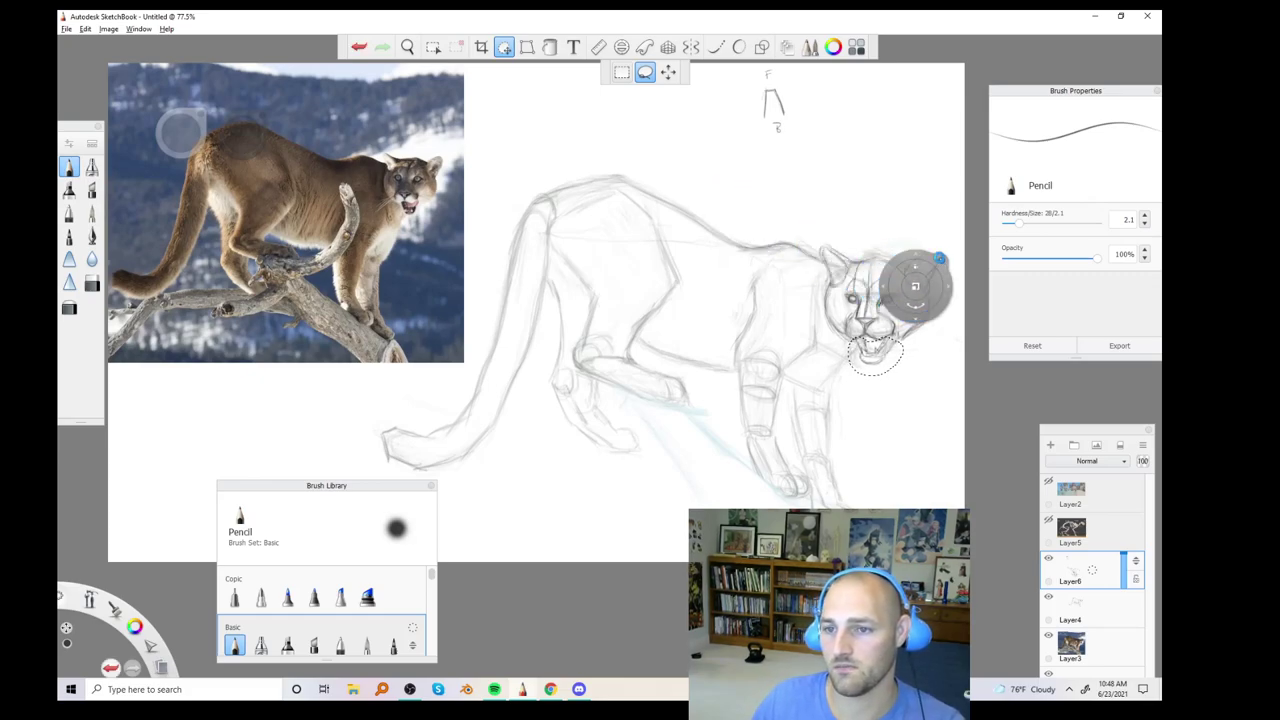
# Draw the cougar's neck, chest and both front legs with the Pencil, adding paw details and contour bands around the legs
pyautogui.click(72, 172)
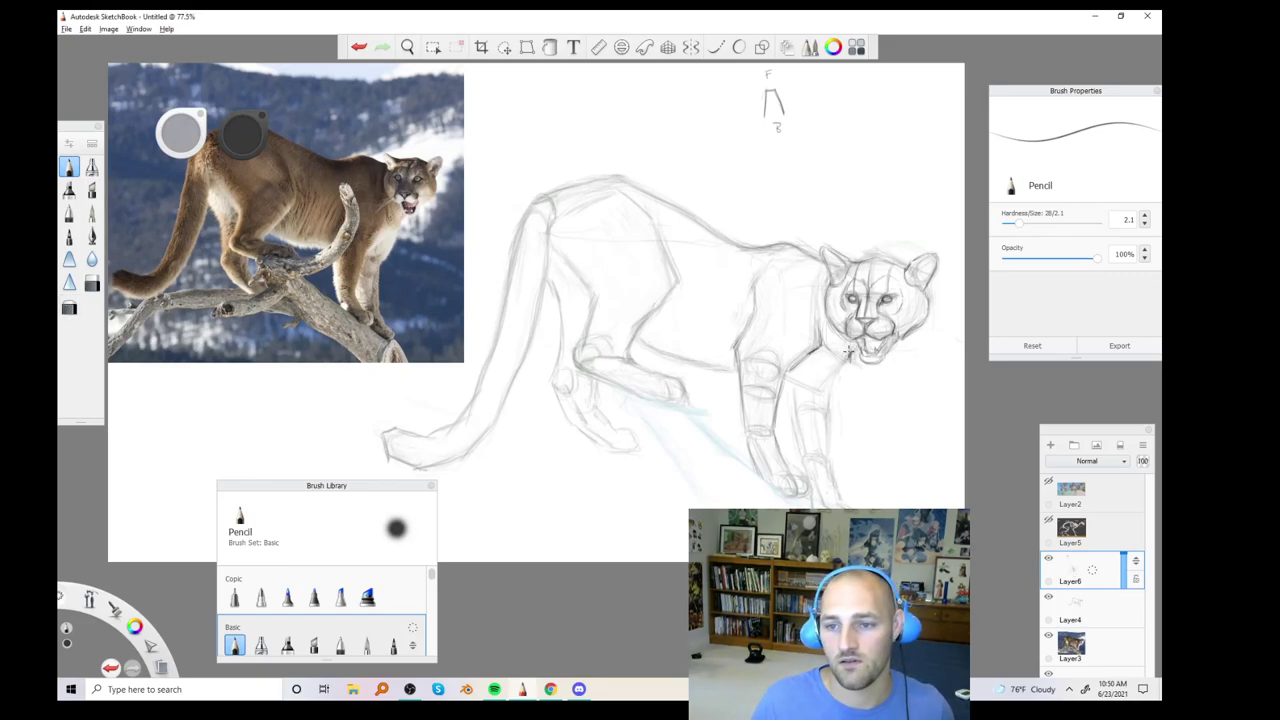
pyautogui.click(69, 308)
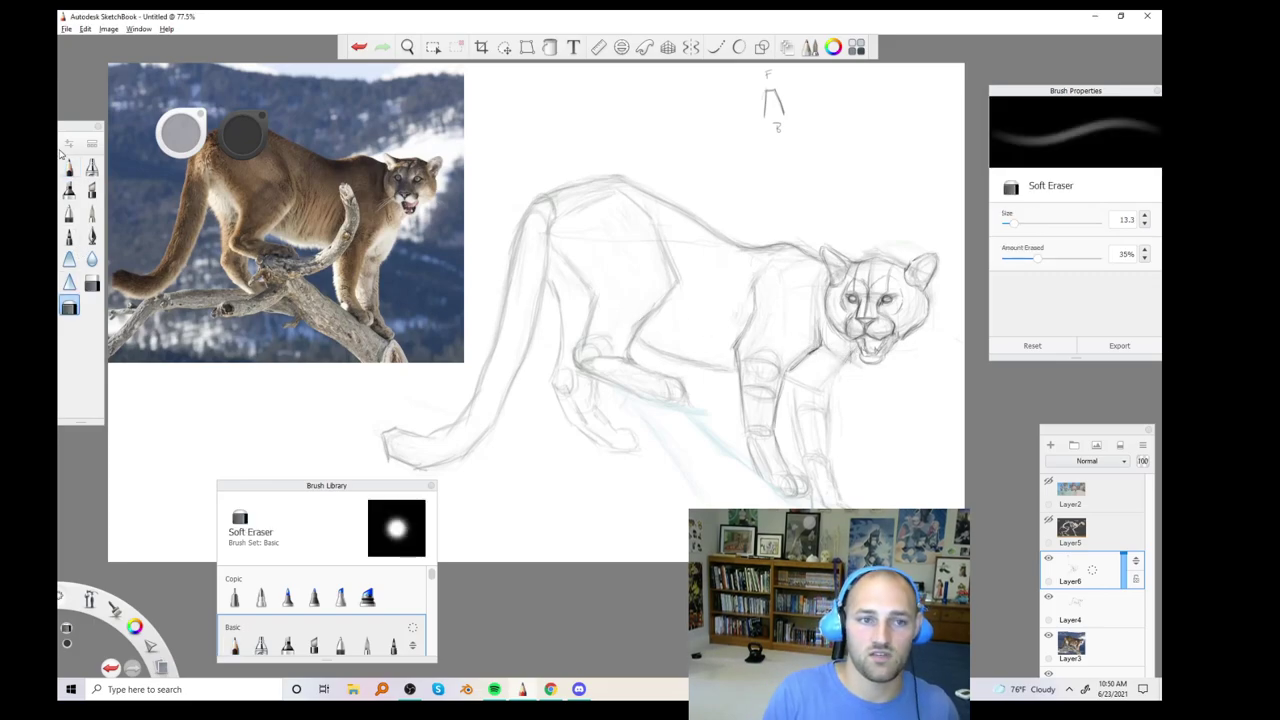
pyautogui.press('e')
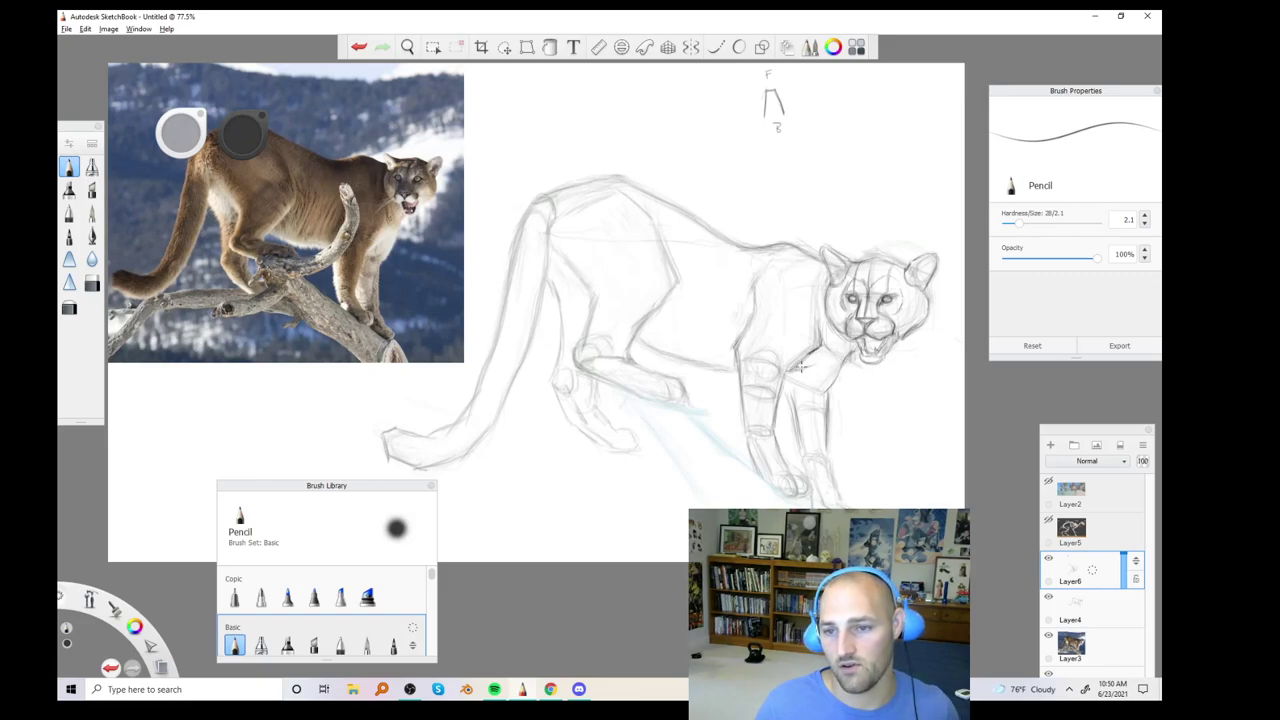
pyautogui.moveTo(800, 366); pyautogui.dragTo(828, 354)
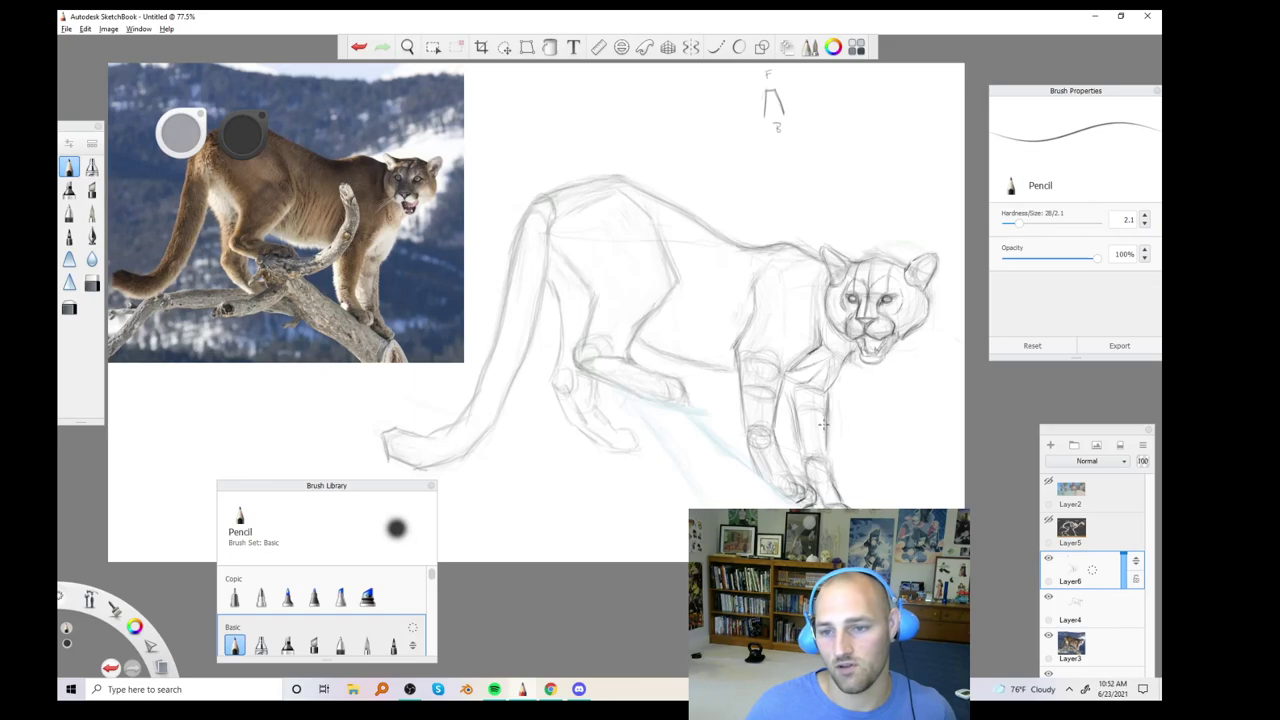
pyautogui.moveTo(832, 412)
pyautogui.mouseDown()
pyautogui.moveTo(832, 440)
pyautogui.moveTo(828, 402)
pyautogui.moveTo(827, 440)
pyautogui.mouseUp()
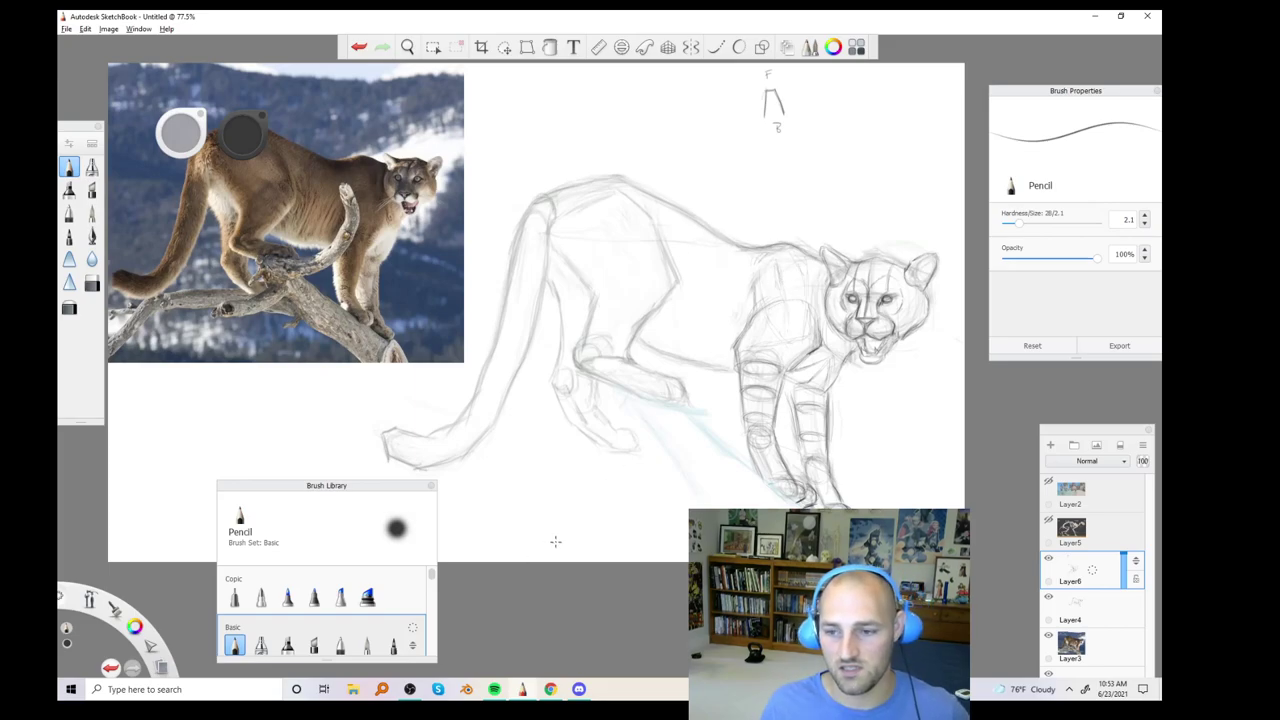
# Compare the drawing with the cat skeleton on Layer5 while adding the belly line and rib cage curve, and leave that layer hidden
pyautogui.click(1049, 521)
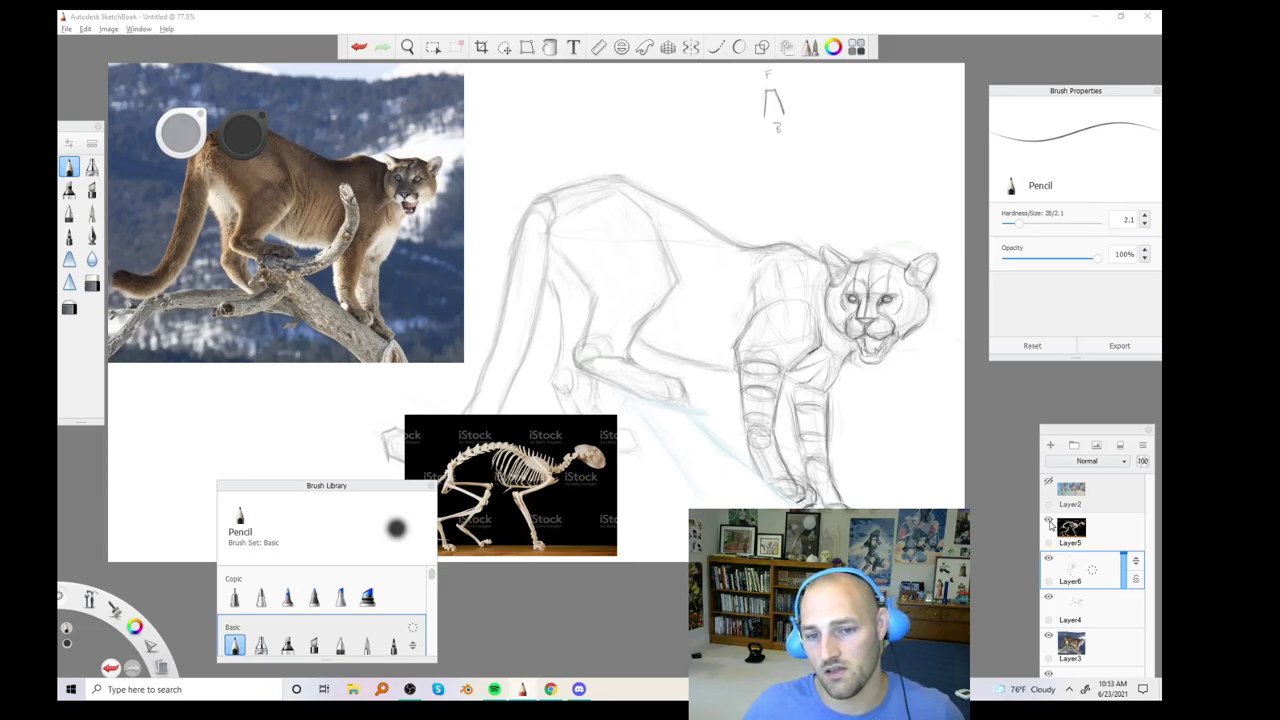
pyautogui.click(1049, 521)
pyautogui.click(1049, 521)
pyautogui.click(1049, 521)
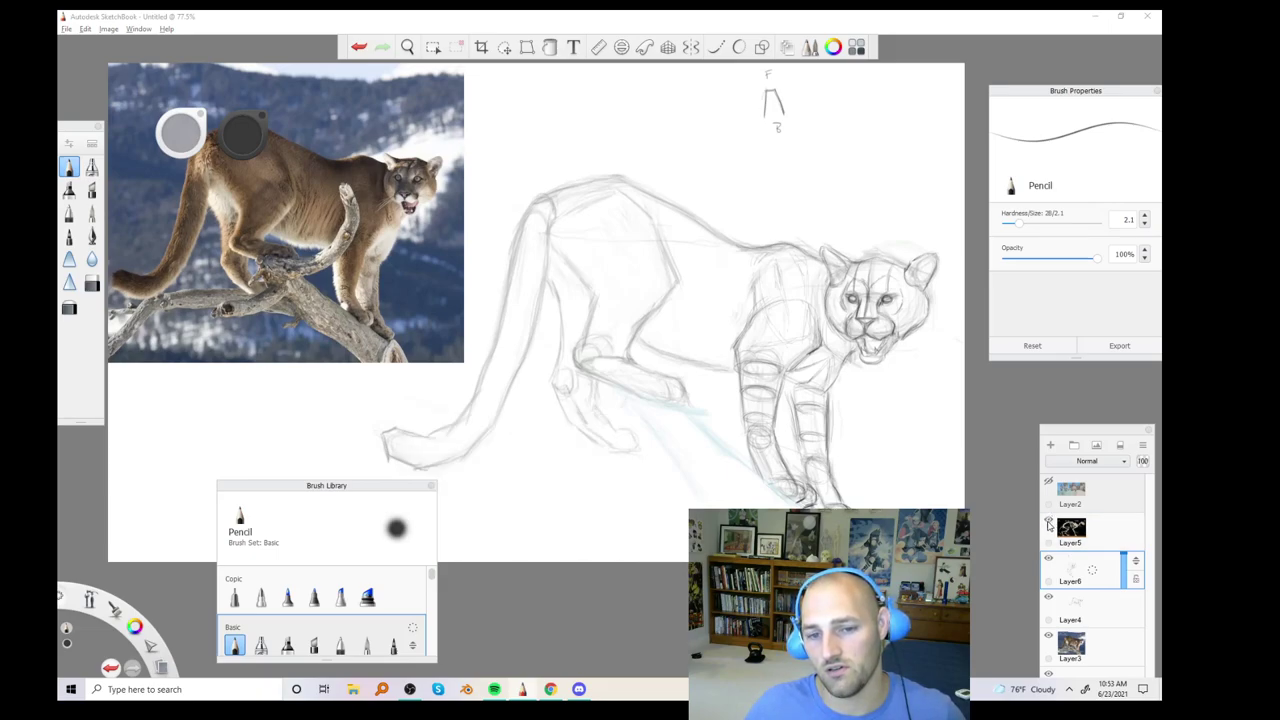
pyautogui.click(1049, 521)
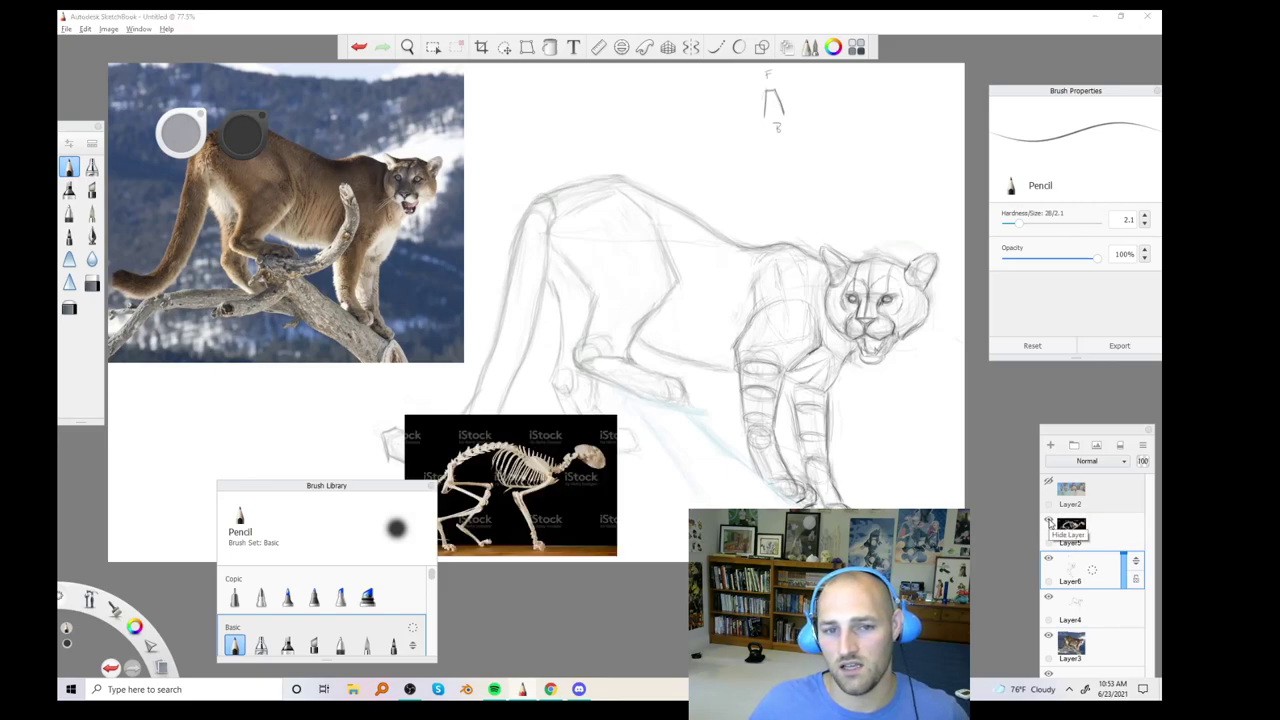
pyautogui.click(1049, 521)
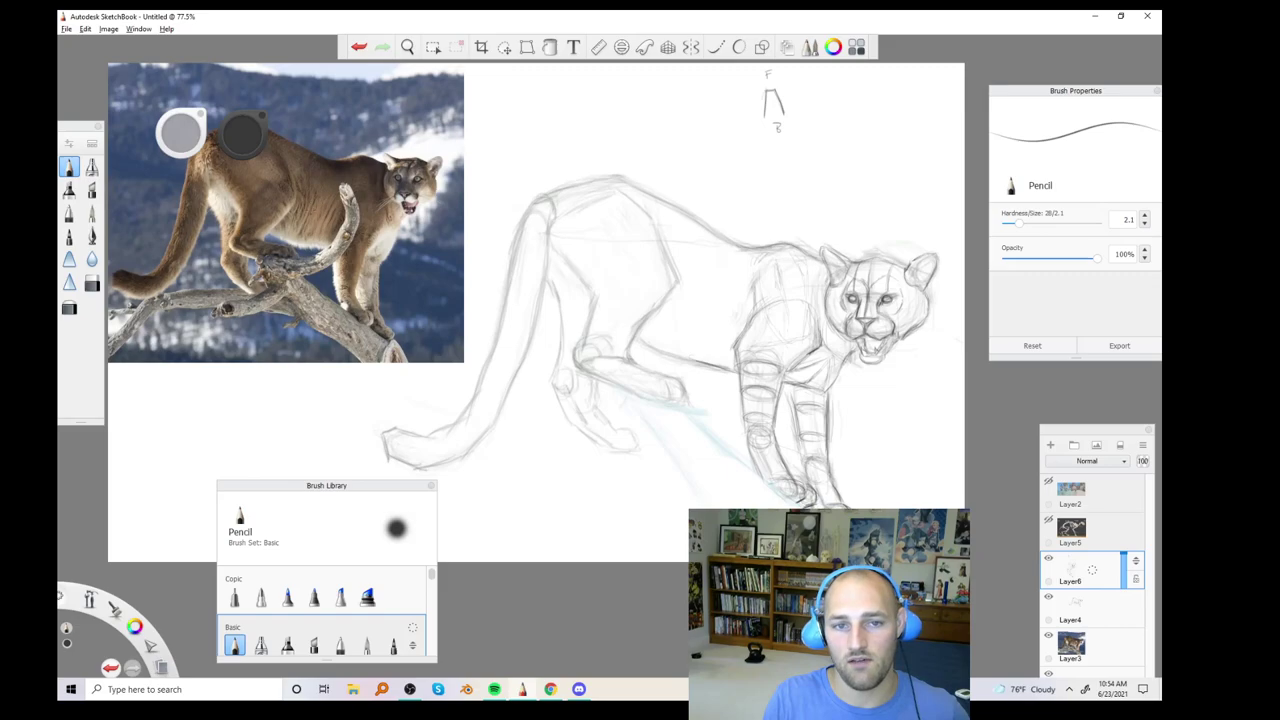
pyautogui.click(1048, 520)
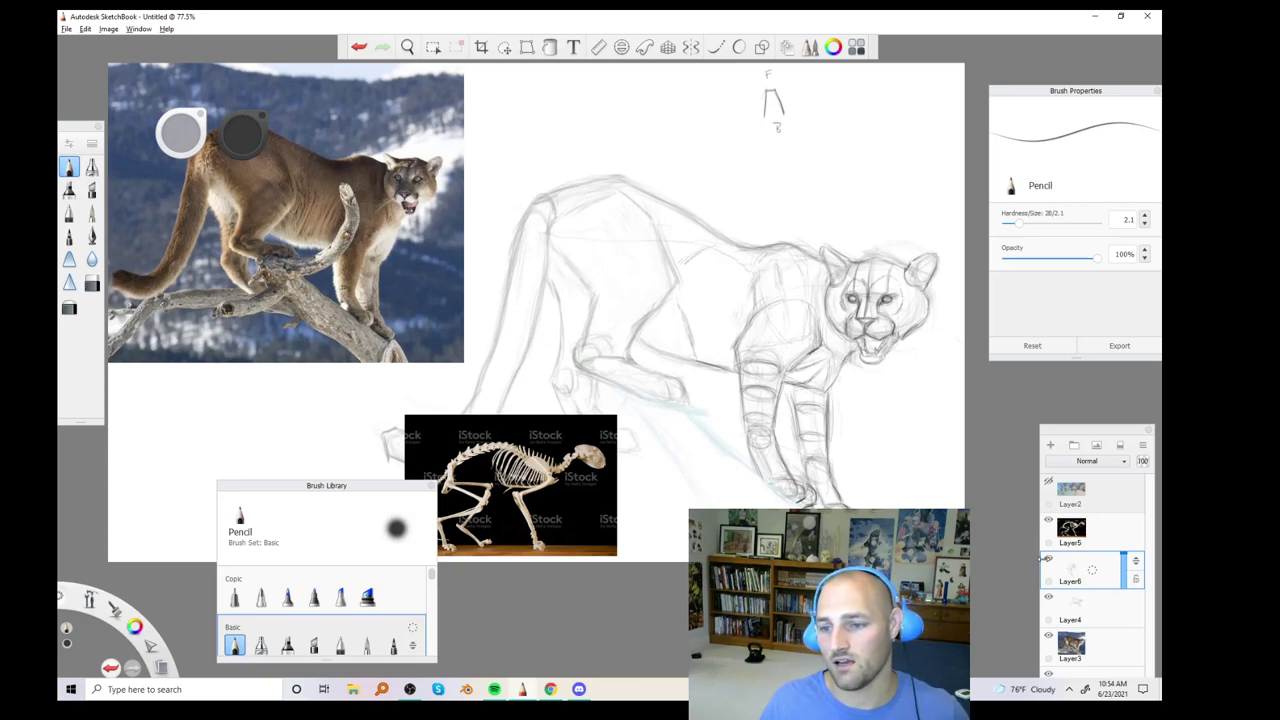
pyautogui.click(1049, 521)
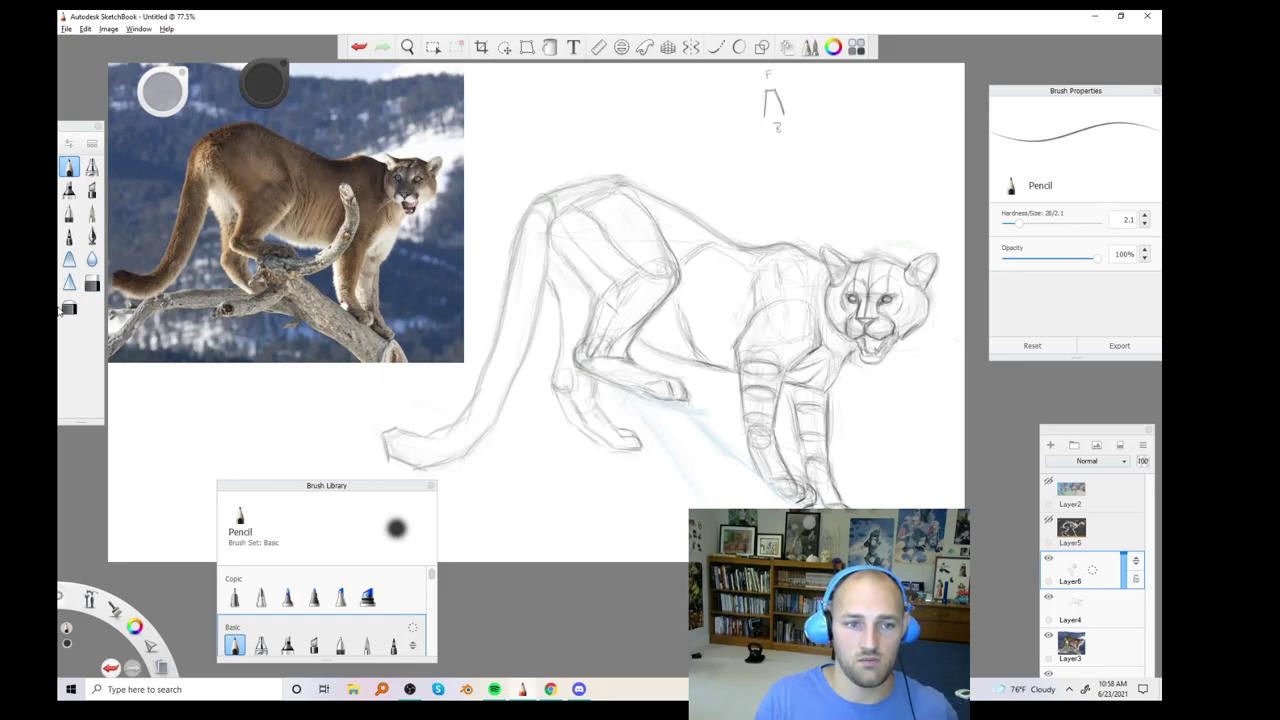
# Refine the cougar's hind legs and rear paws with the Pencil, softening excess lines with the Soft Eraser
pyautogui.click(69, 309)
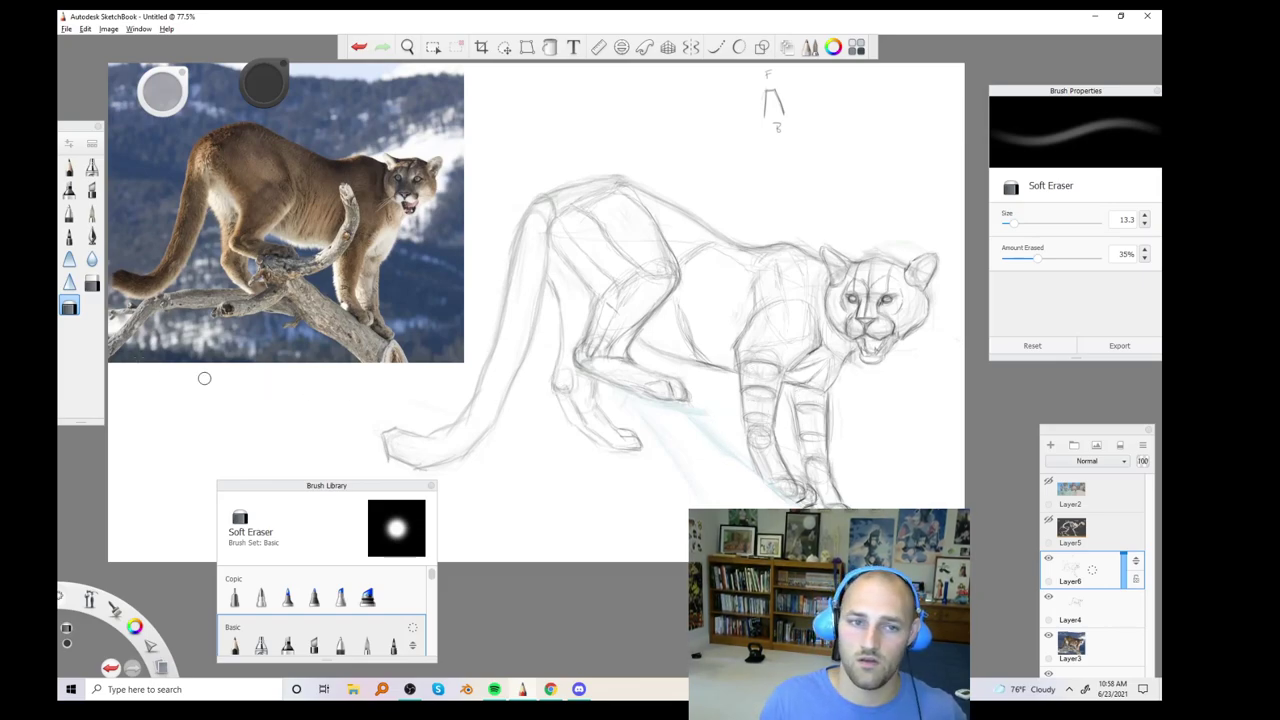
pyautogui.click(69, 170)
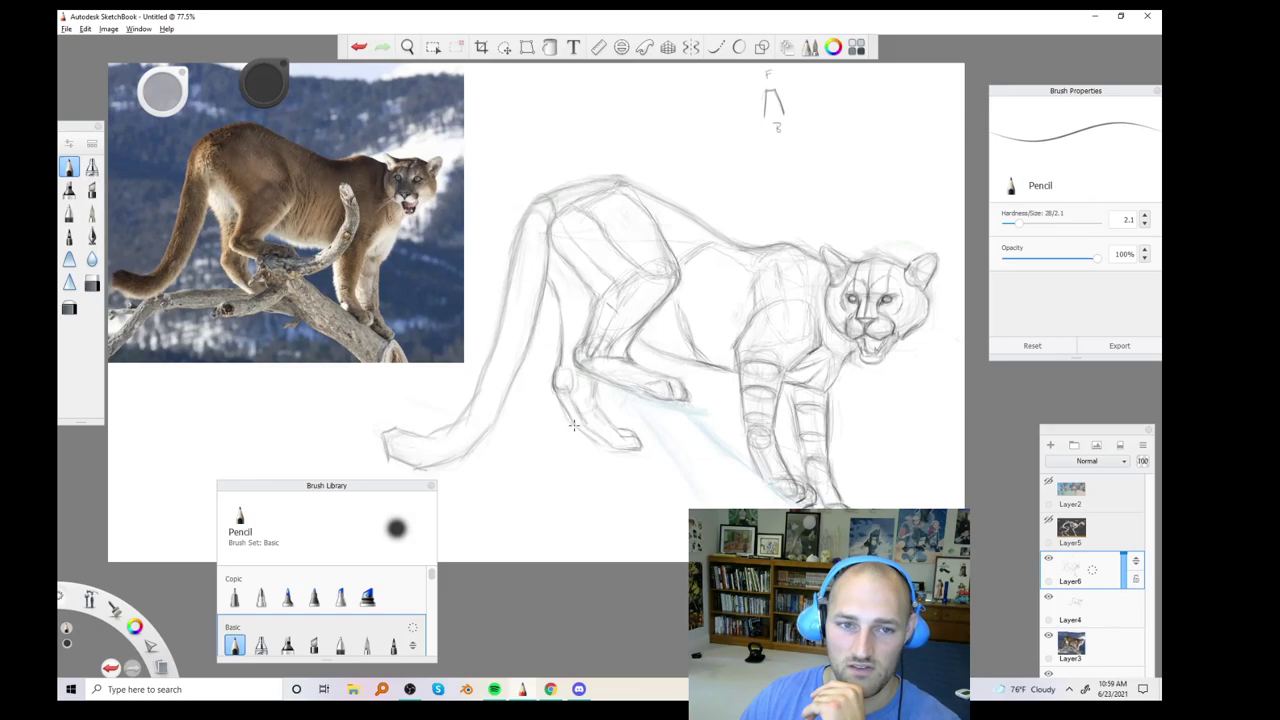
pyautogui.moveTo(586, 433); pyautogui.dragTo(607, 447)
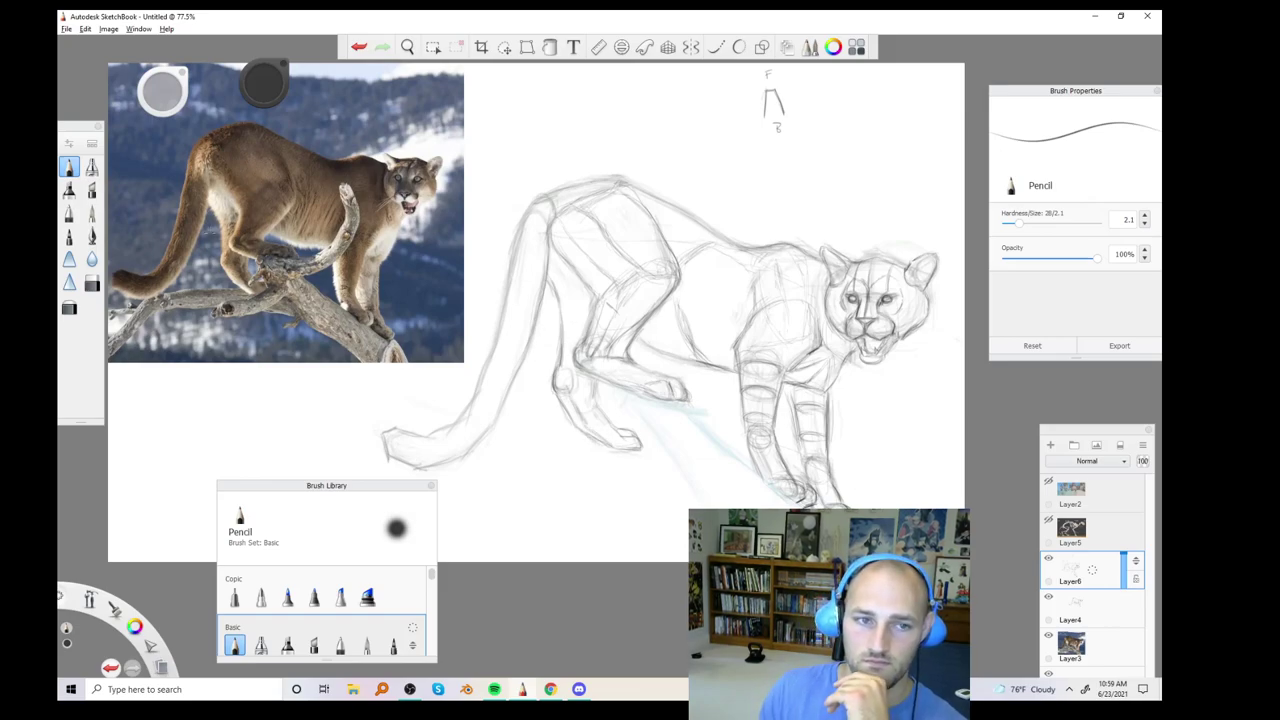
pyautogui.click(70, 309)
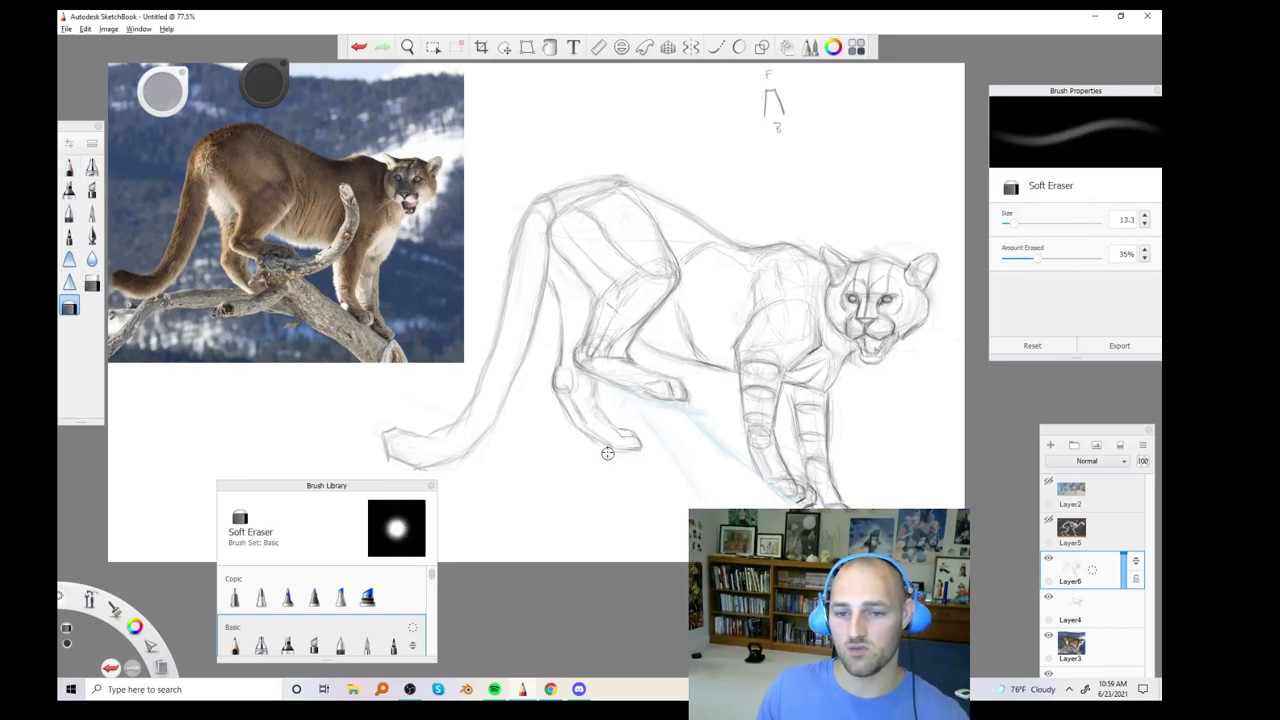
# Draw cross-section ellipses along the tail with the Pencil, and sketch two small shaded cylinders and an upright ellipse above the cougar
pyautogui.click(69, 167)
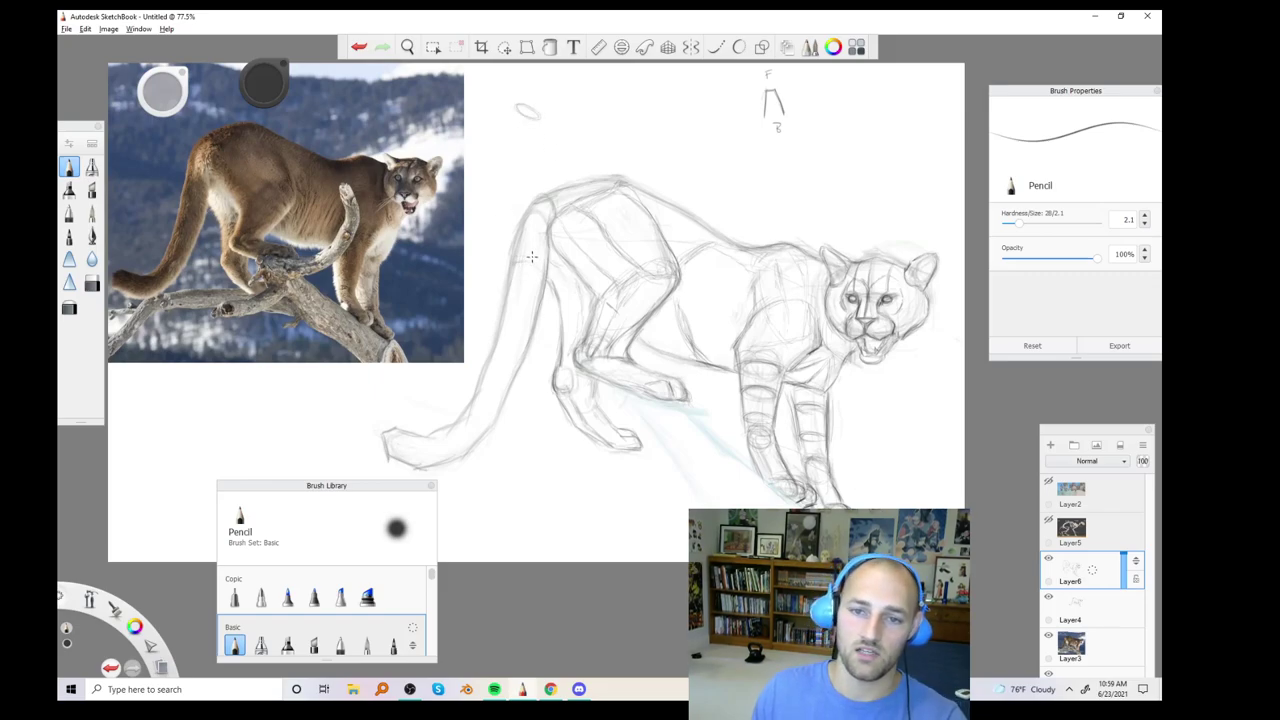
pyautogui.moveTo(521, 262); pyautogui.dragTo(550, 294)
pyautogui.hotkey('ctrl', 'z')
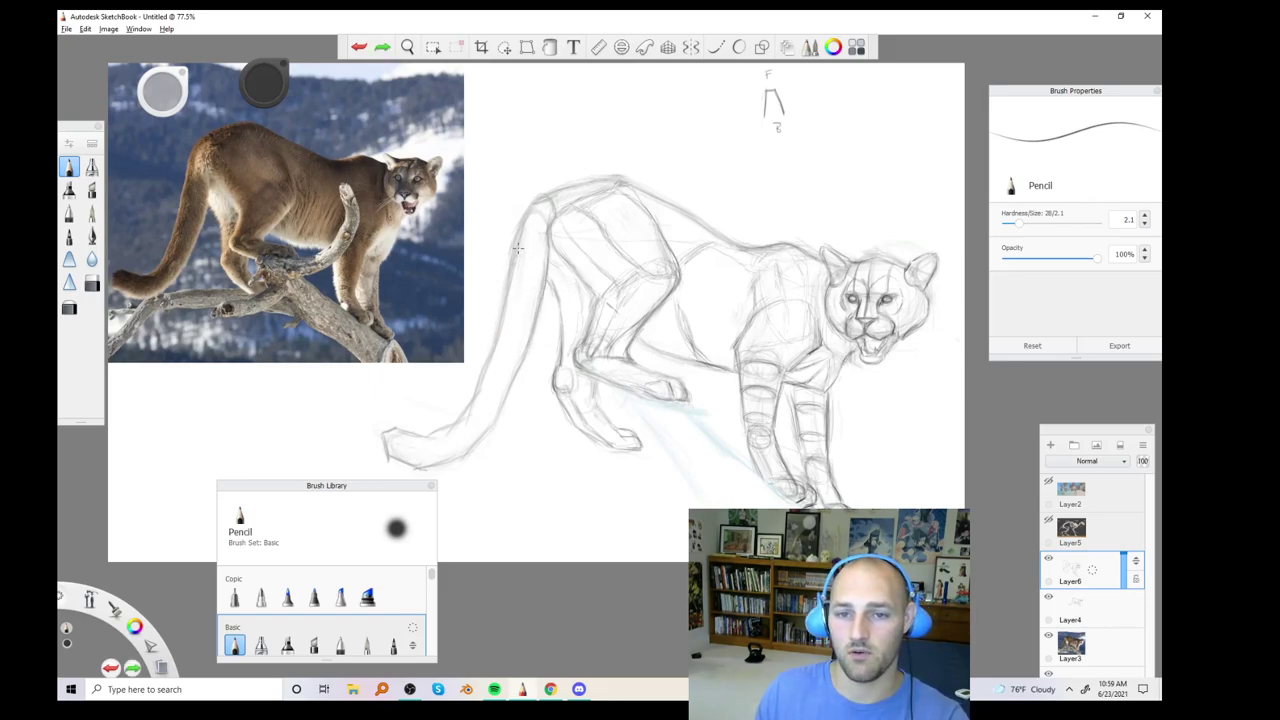
pyautogui.hotkey('ctrl', 'y')
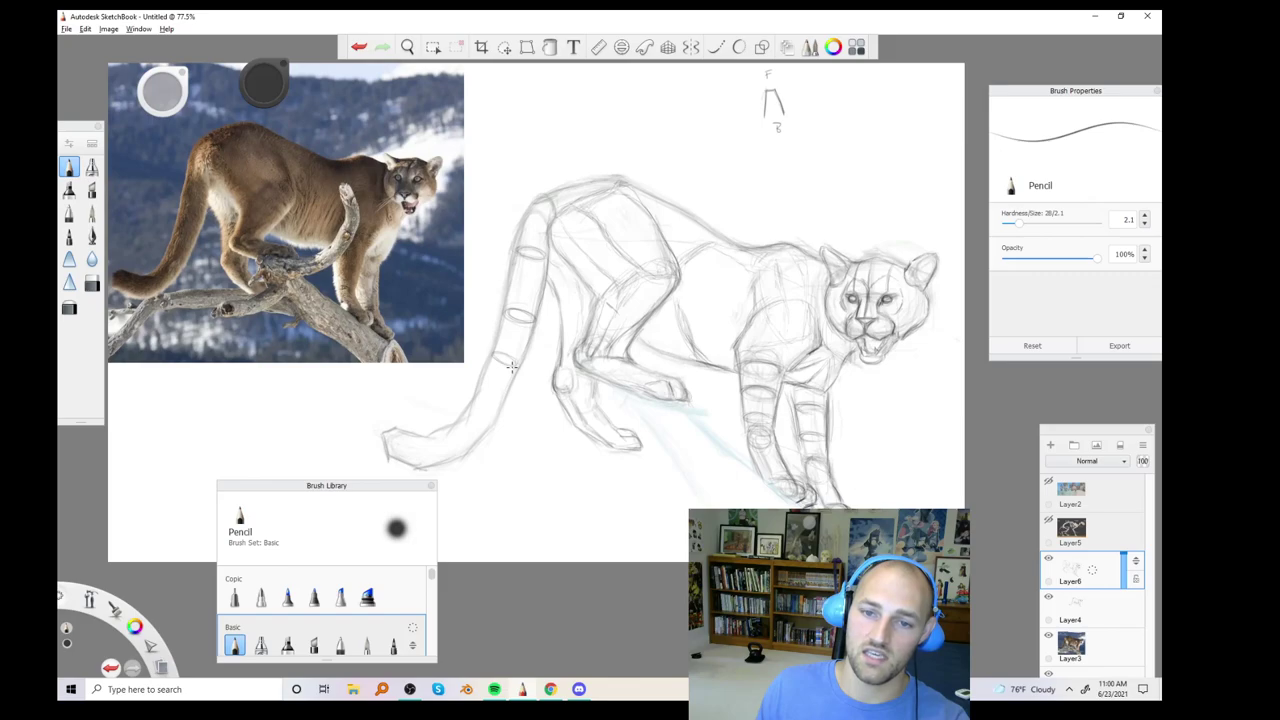
pyautogui.moveTo(556, 98)
pyautogui.mouseDown()
pyautogui.moveTo(552, 116)
pyautogui.moveTo(578, 91)
pyautogui.moveTo(598, 108)
pyautogui.moveTo(588, 91)
pyautogui.mouseUp()
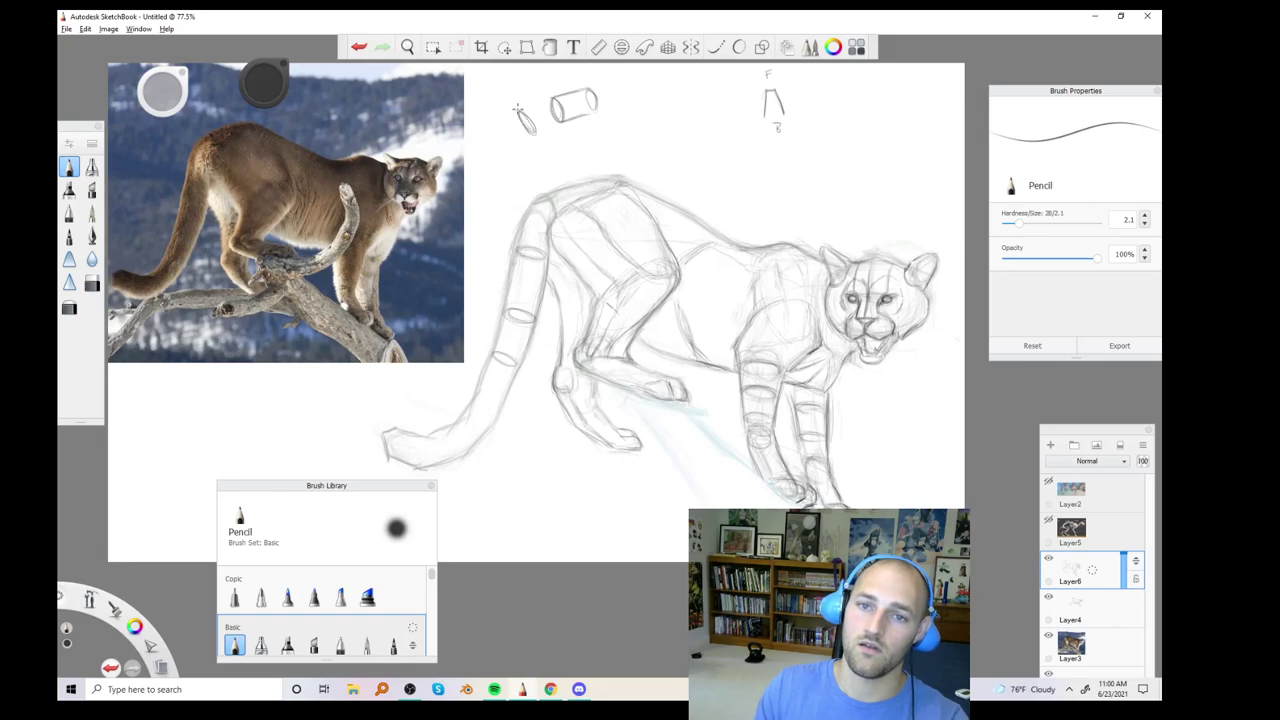
pyautogui.moveTo(520, 115)
pyautogui.mouseDown()
pyautogui.moveTo(502, 122)
pyautogui.moveTo(538, 140)
pyautogui.moveTo(504, 150)
pyautogui.moveTo(493, 128)
pyautogui.mouseUp()
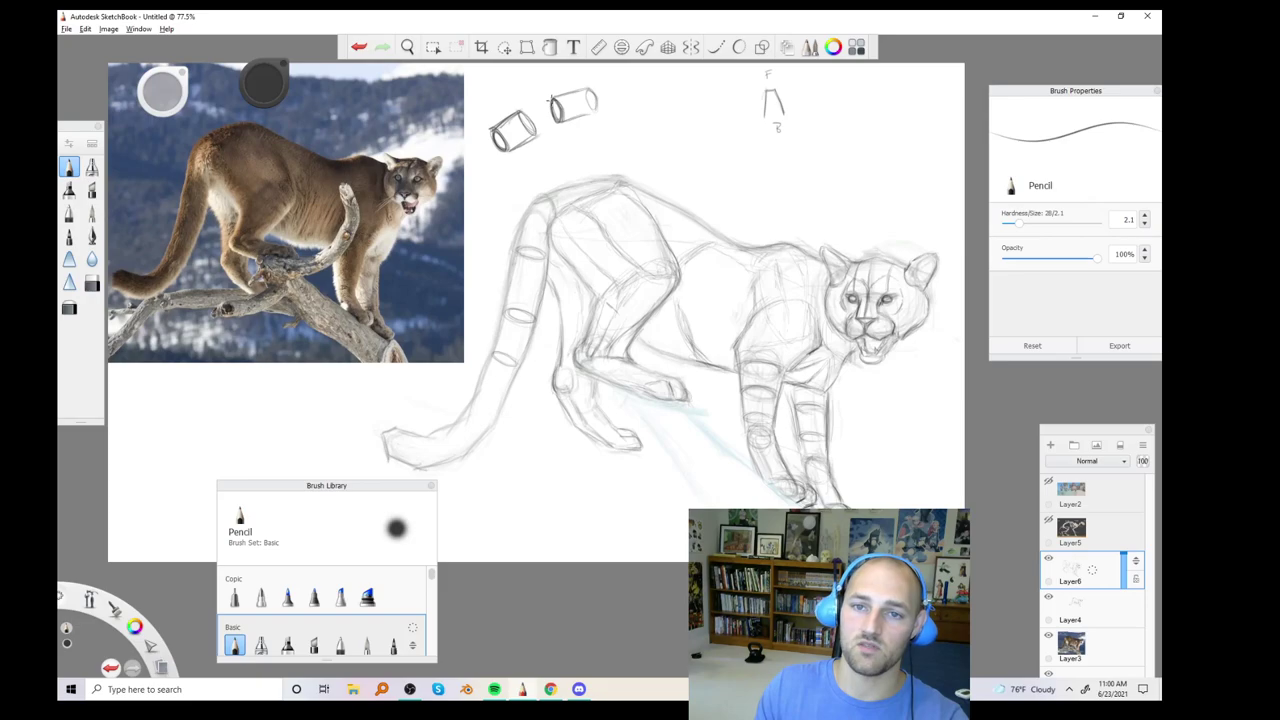
pyautogui.moveTo(662, 98); pyautogui.dragTo(659, 93)
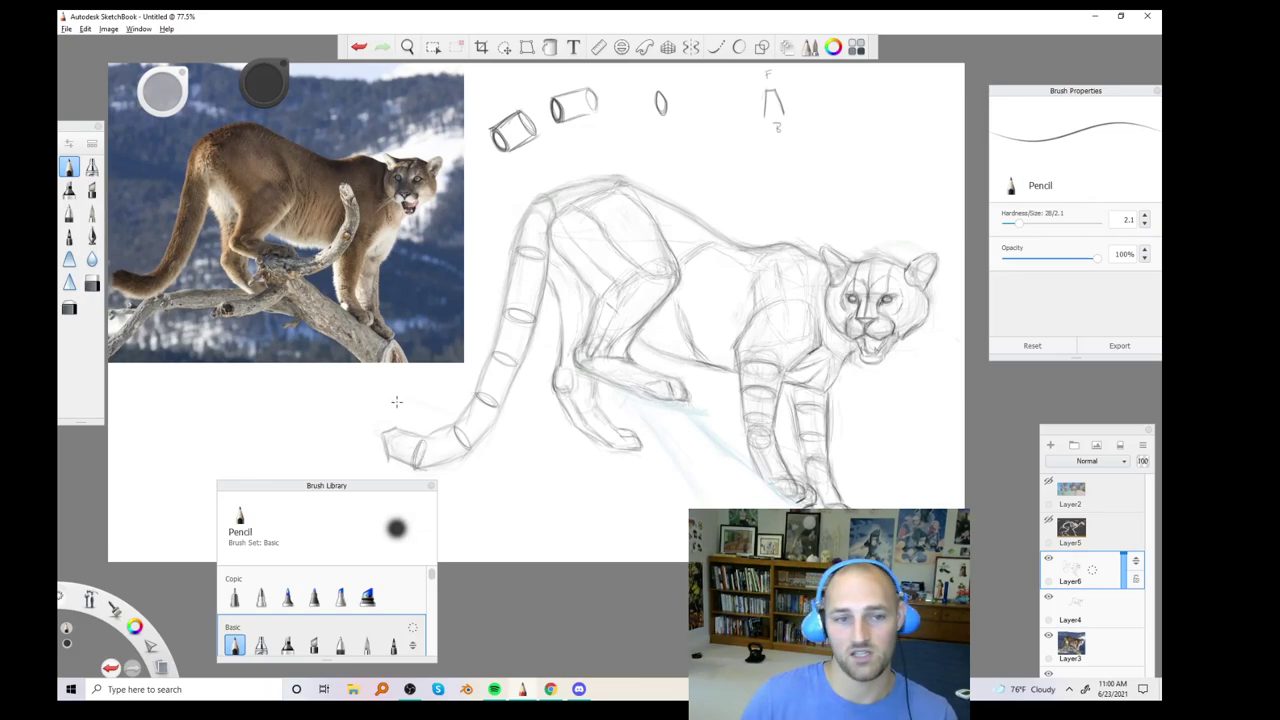
# Erase the far halves of the tail's ellipses with the Hard Eraser at size 15.5, leaving single curved contour lines
pyautogui.click(69, 307)
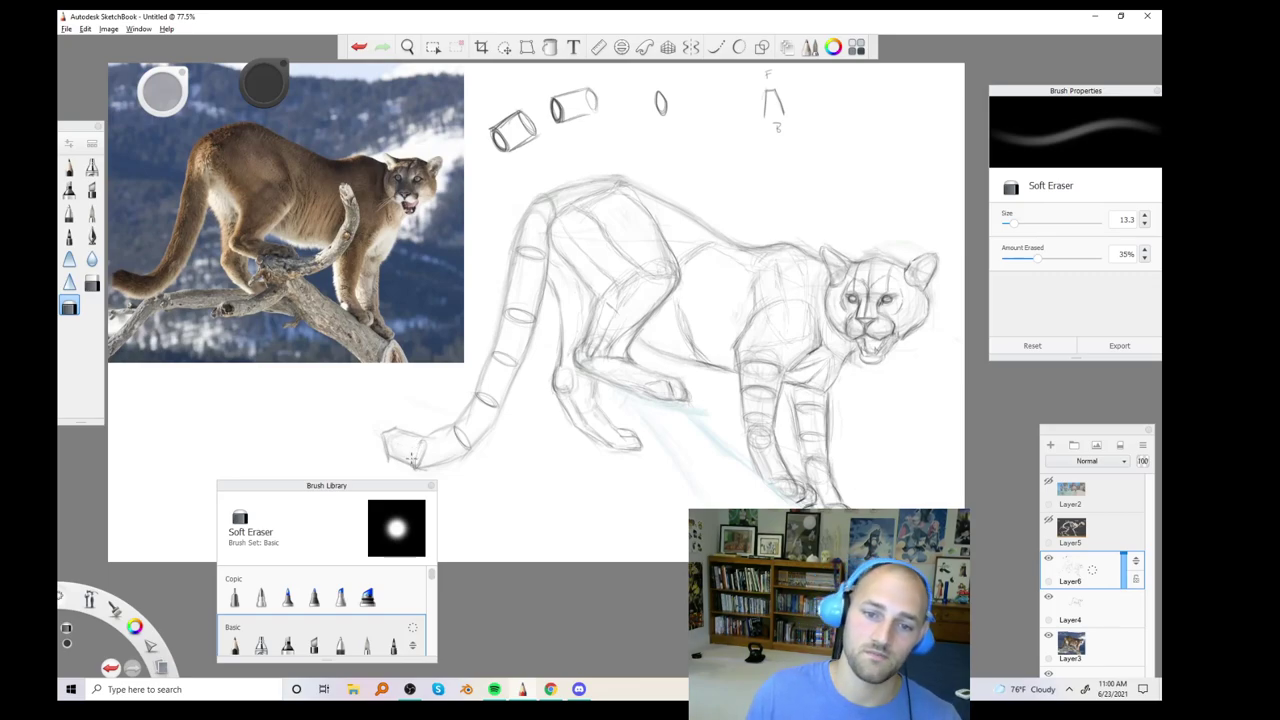
pyautogui.click(67, 168)
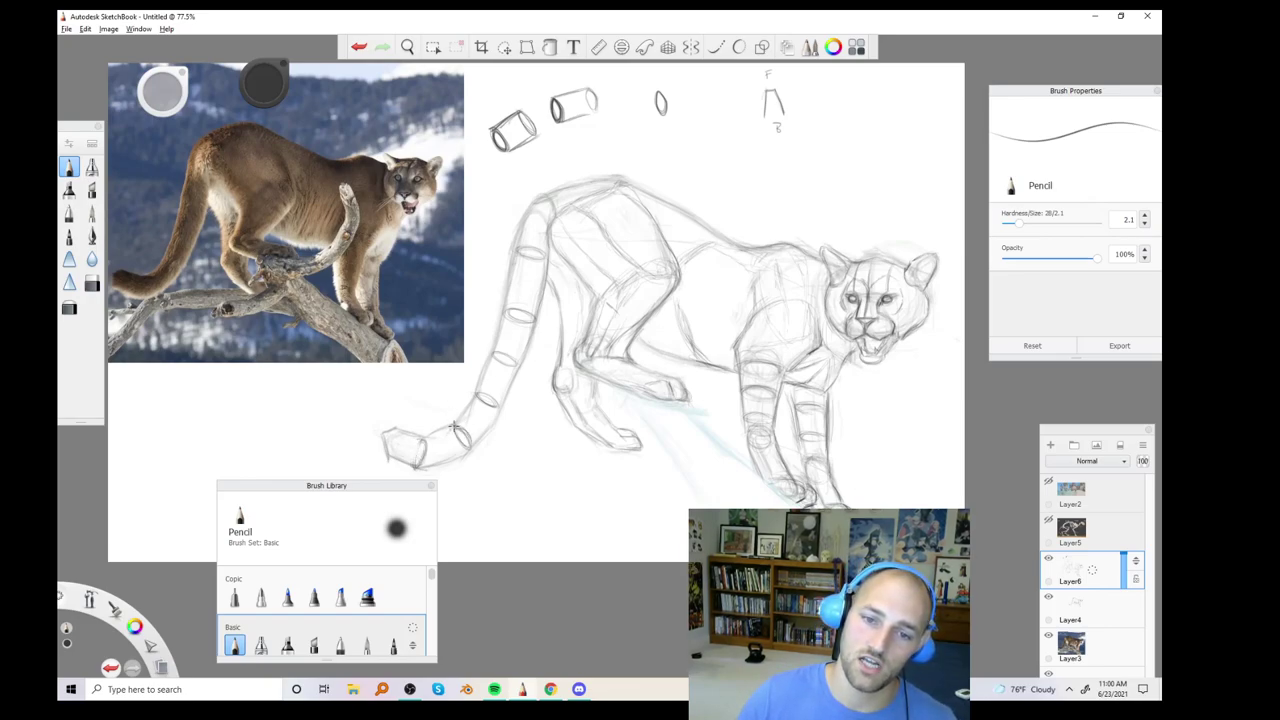
pyautogui.press('e')
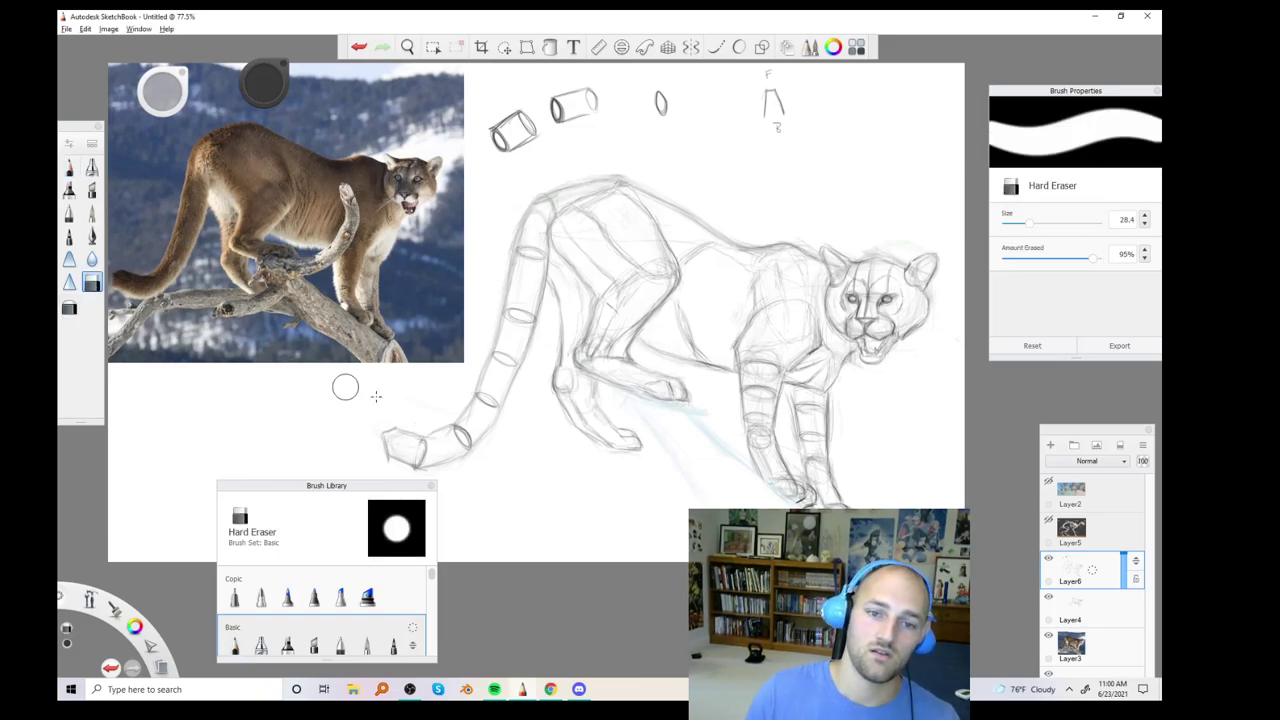
pyautogui.press('[')
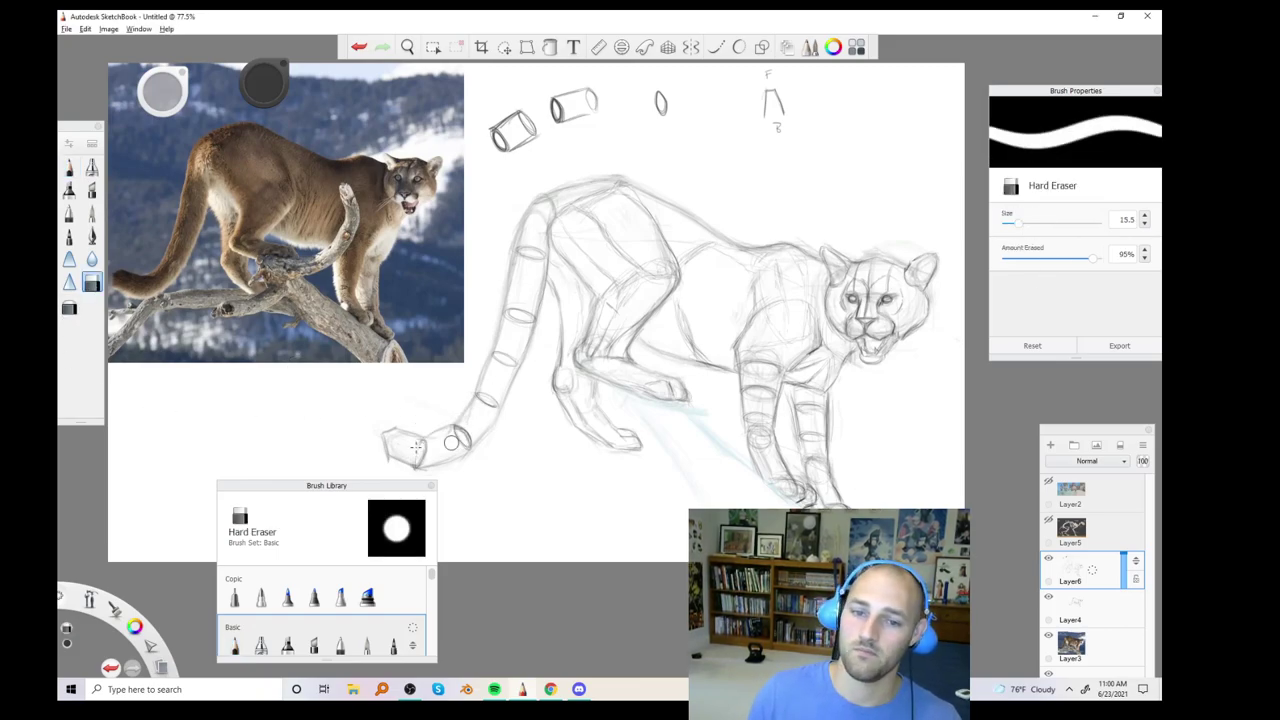
pyautogui.moveTo(417, 447); pyautogui.dragTo(457, 435)
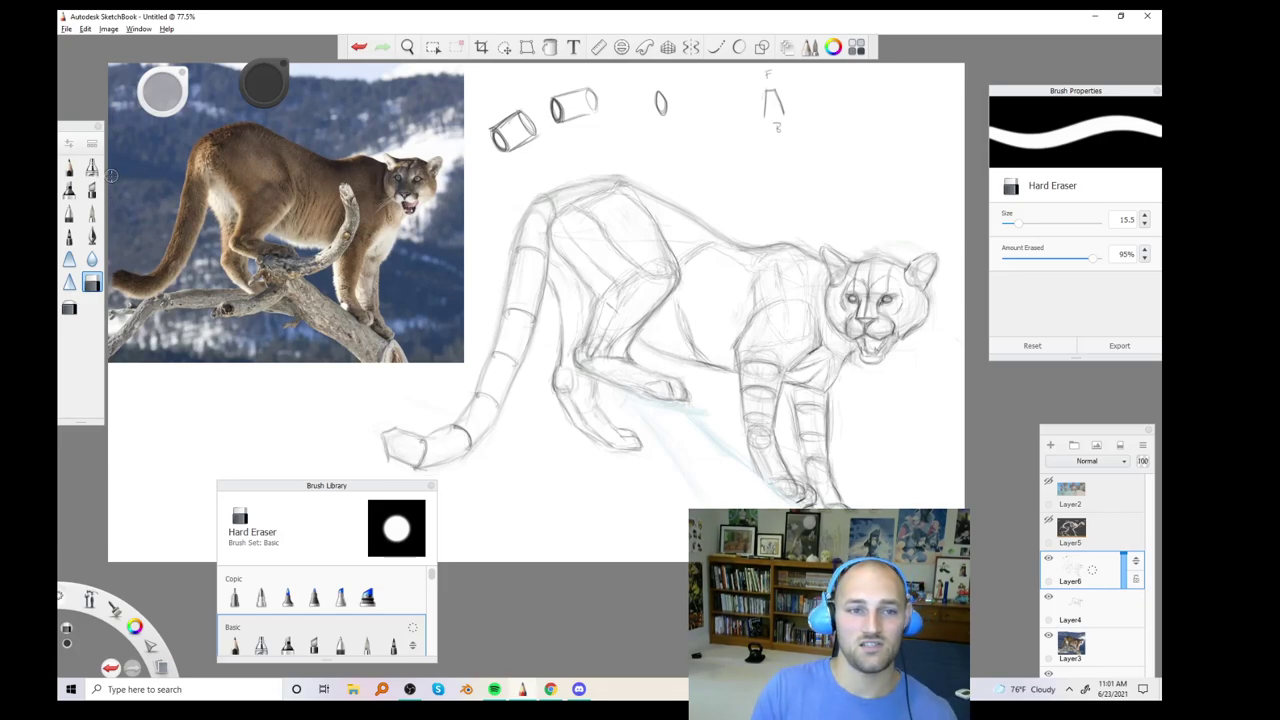
# Sketch a tilted ellipse beside the wedge diagram, add contour lines over the rump, and rework the near front leg's contours
pyautogui.click(69, 166)
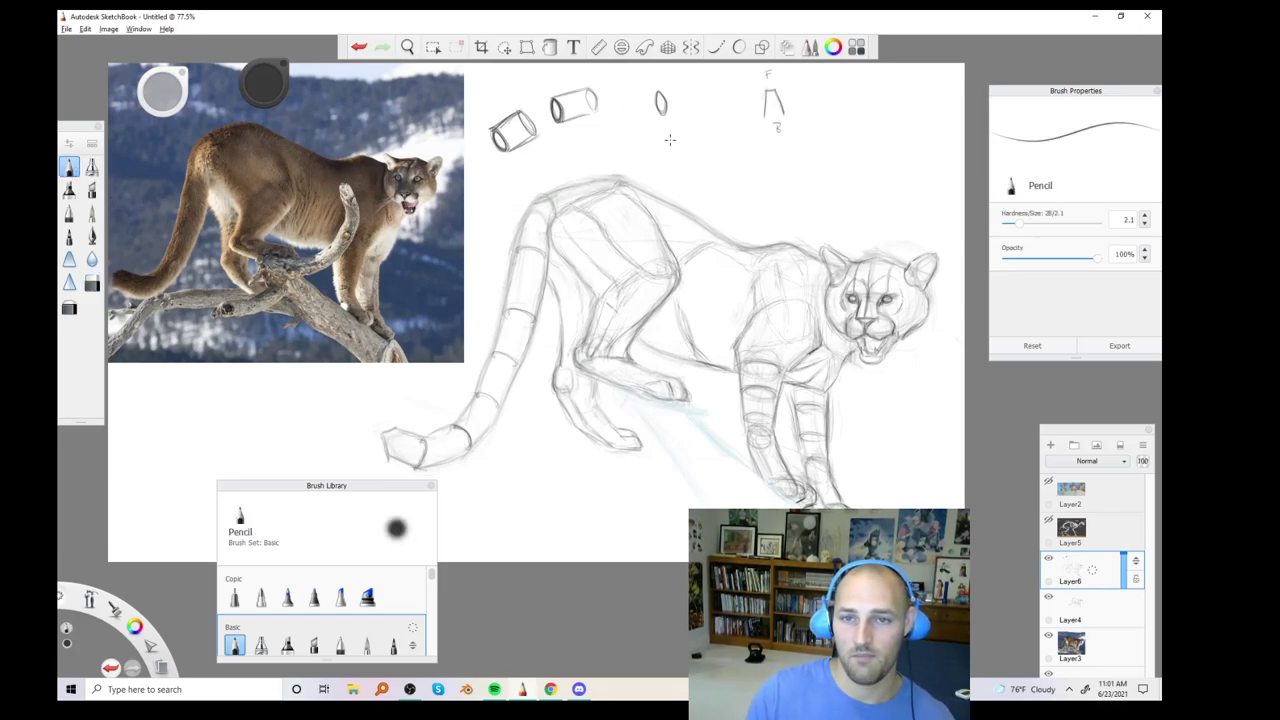
pyautogui.moveTo(709, 129); pyautogui.dragTo(708, 140)
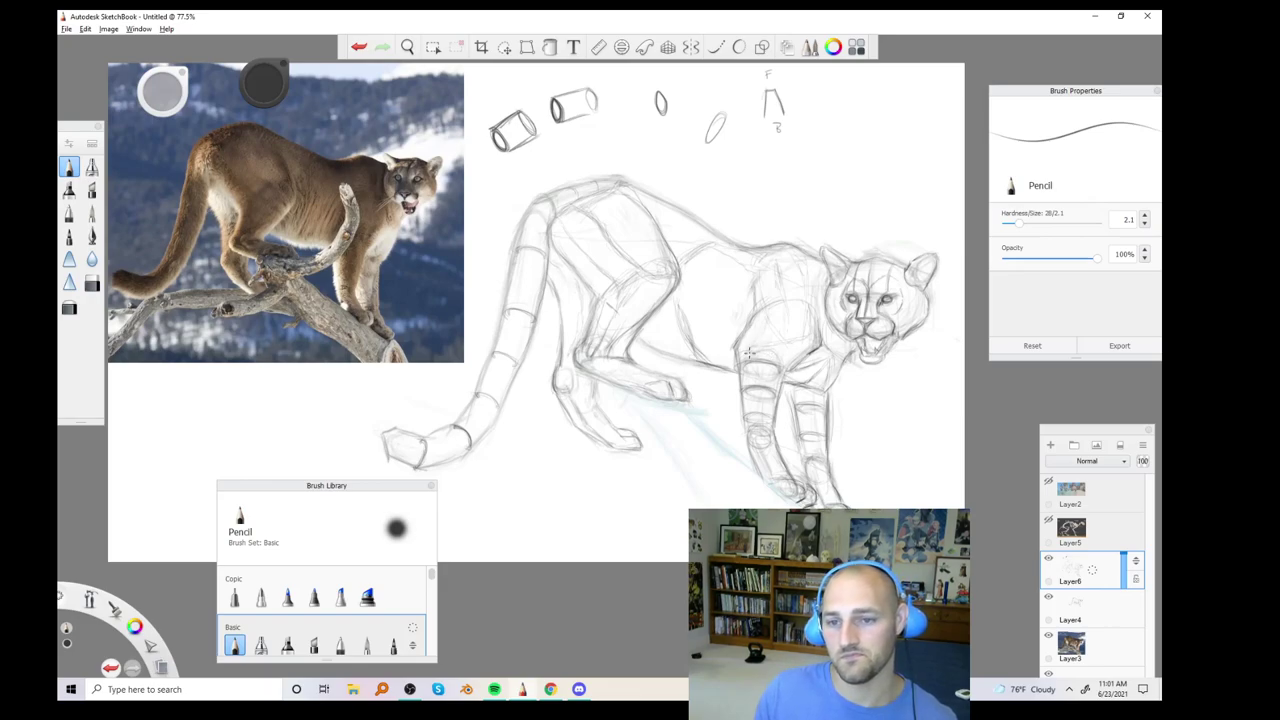
pyautogui.click(69, 307)
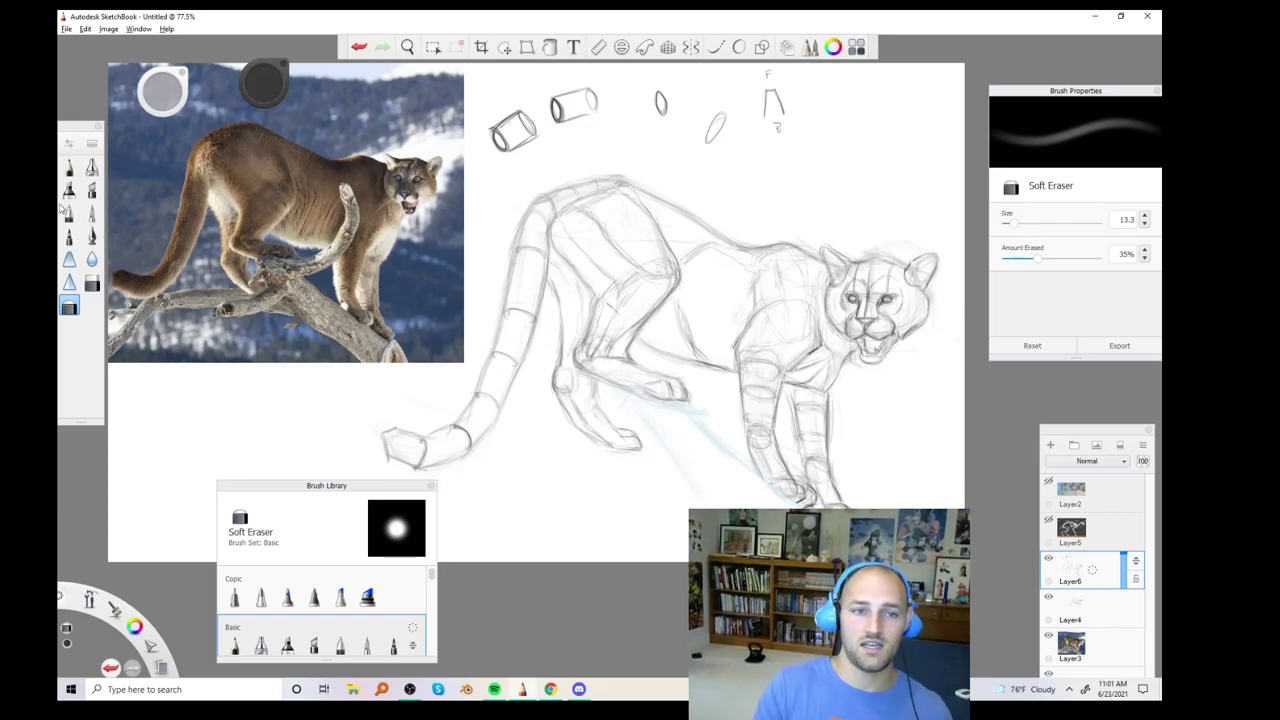
pyautogui.click(69, 166)
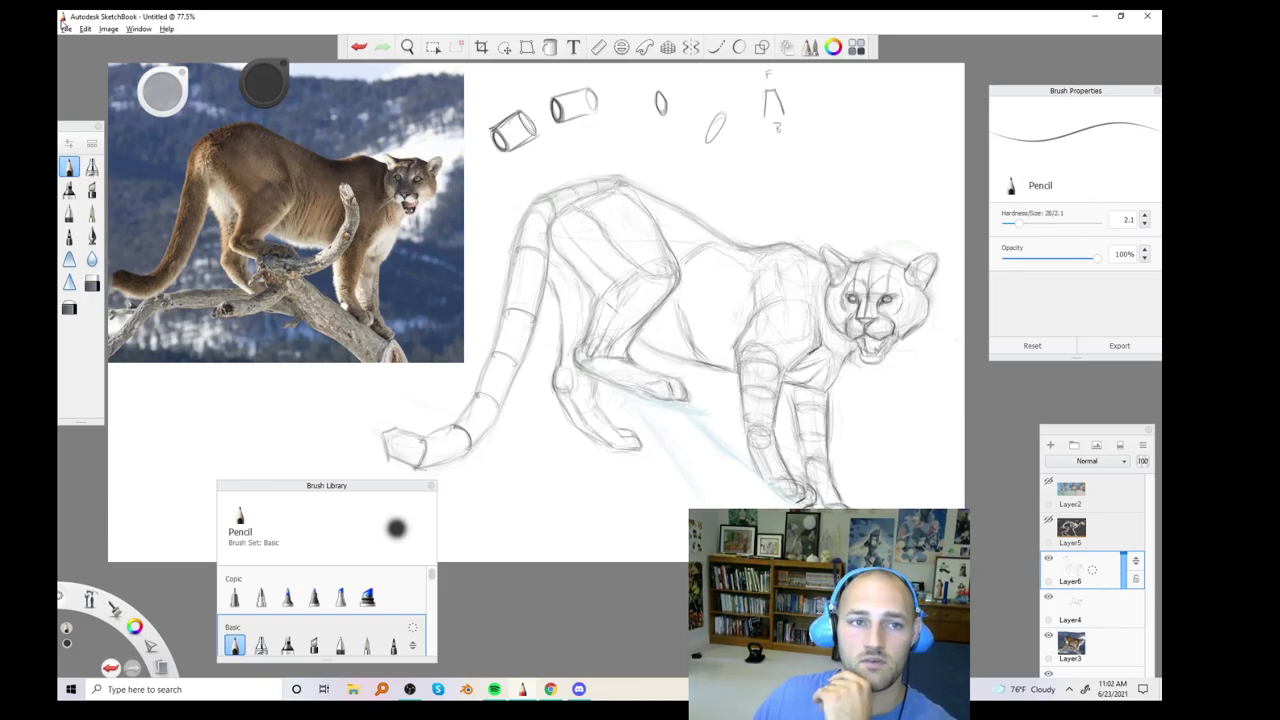
# Flip the canvas horizontally and move the Brush Library clear of the cougar's front paws
pyautogui.click(108, 28)
pyautogui.click(135, 142)
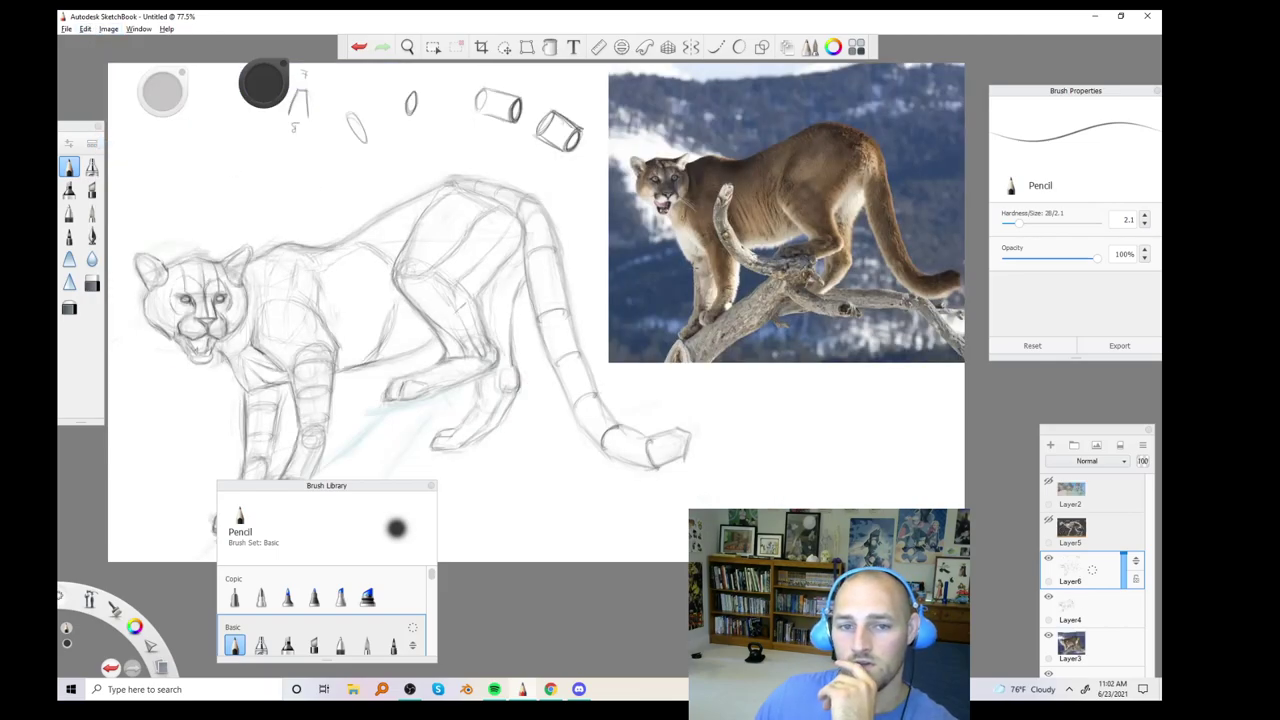
pyautogui.moveTo(423, 494); pyautogui.dragTo(997, 464)
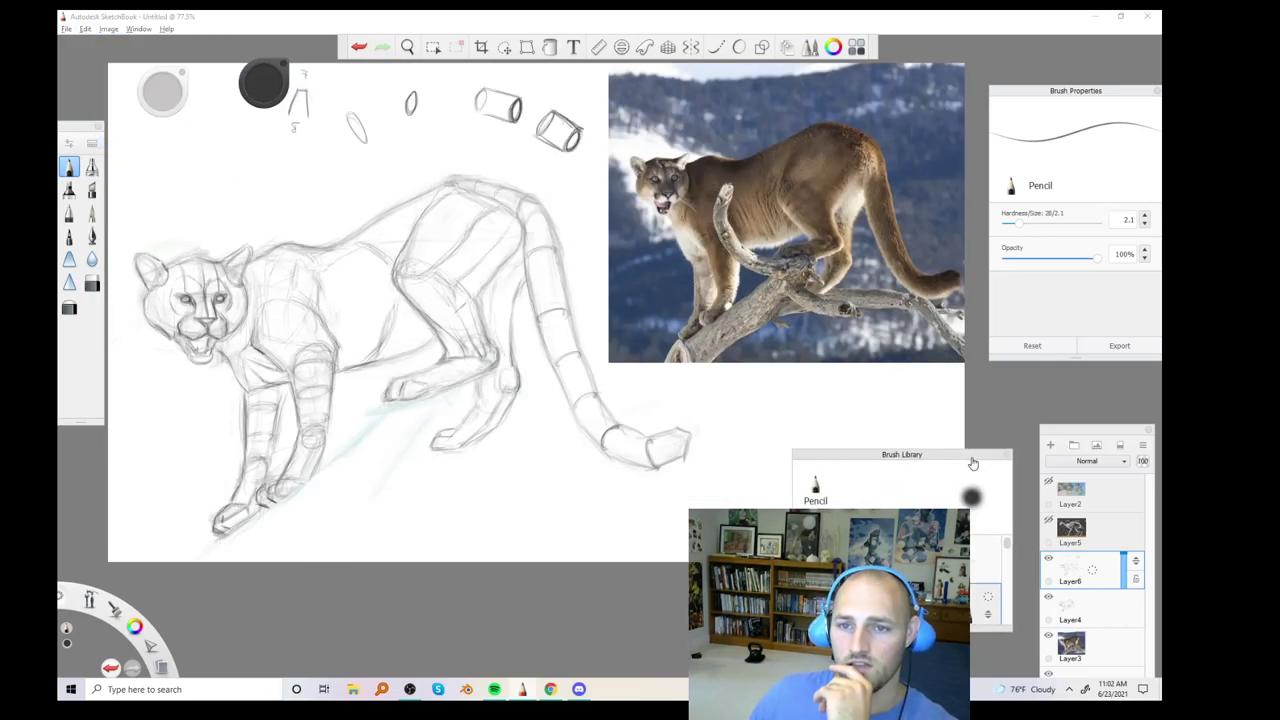
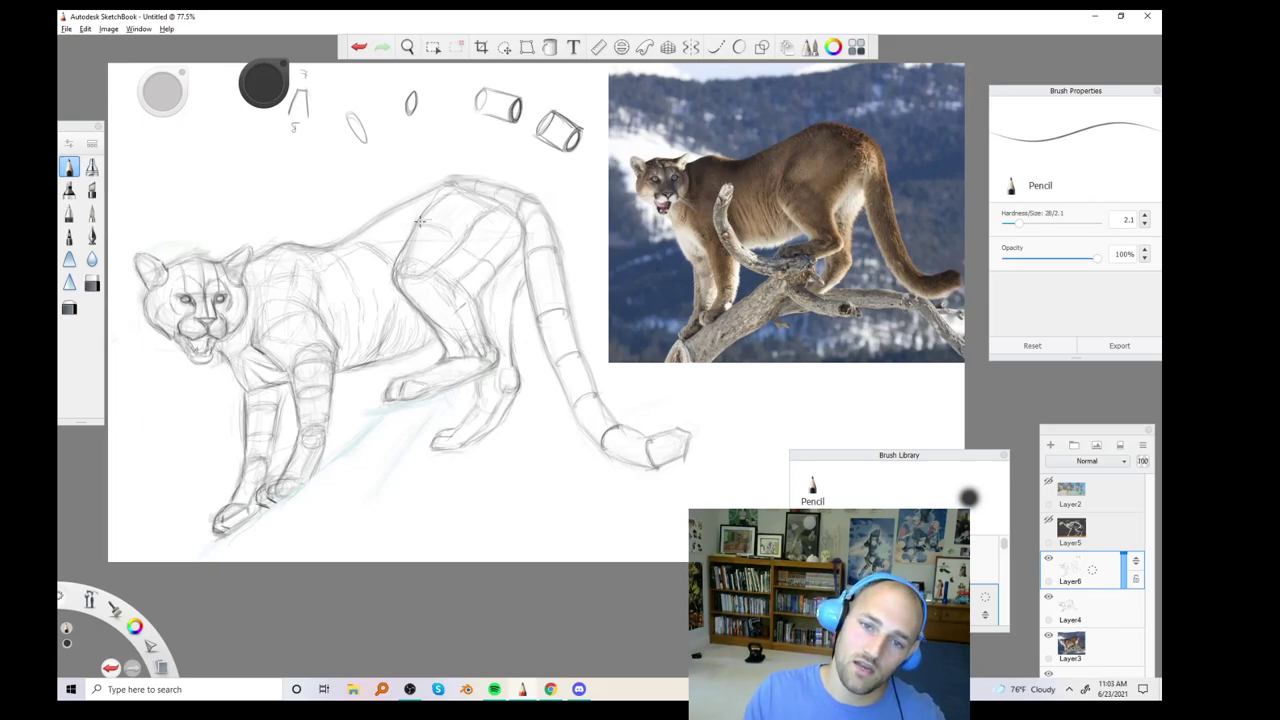
# Draw curved contour lines across the cougar's upper hind thigh with the Pencil, undoing the strokes that miss
pyautogui.moveTo(432, 222); pyautogui.dragTo(487, 252)
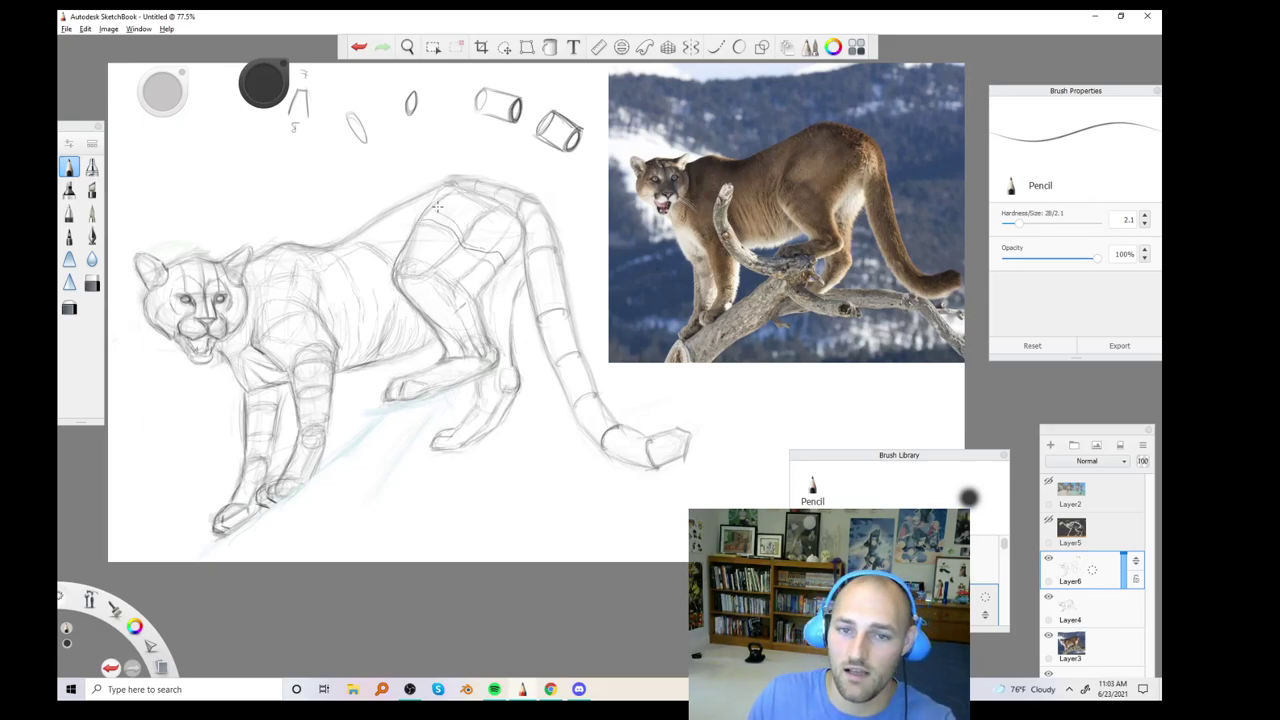
pyautogui.hotkey('ctrl', 'z')
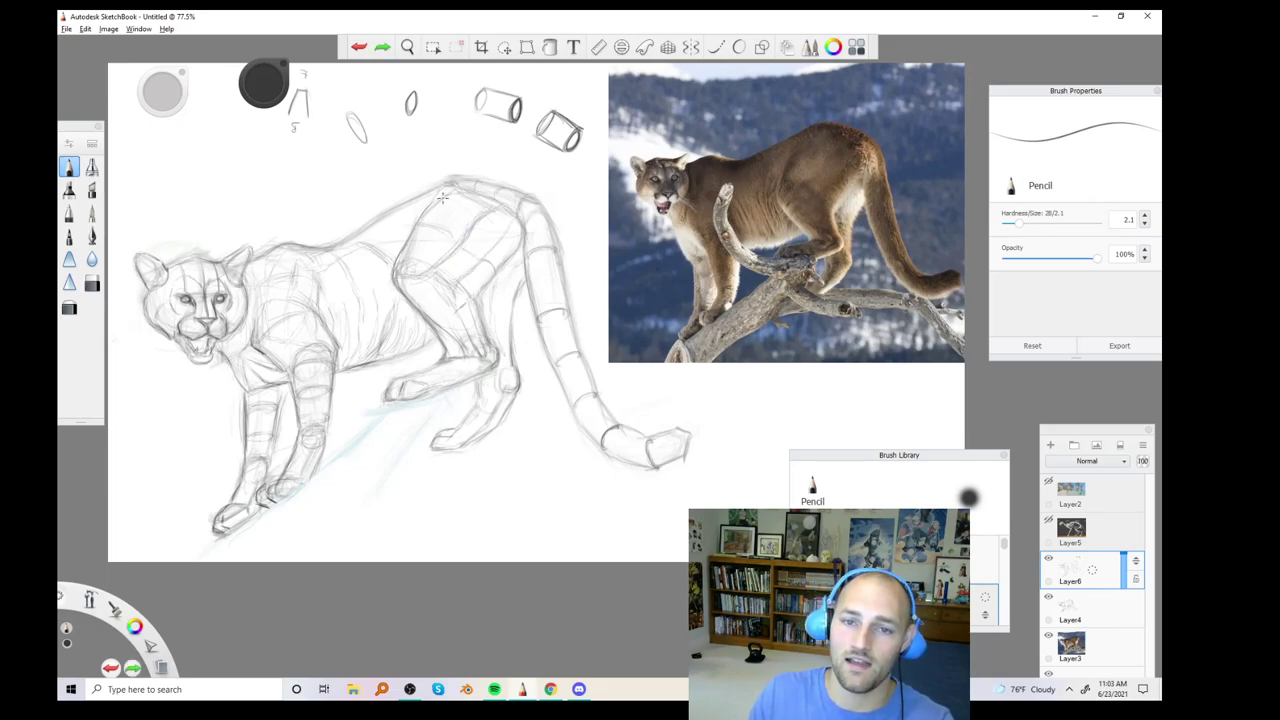
pyautogui.moveTo(442, 197)
pyautogui.mouseDown()
pyautogui.moveTo(513, 247)
pyautogui.moveTo(466, 266)
pyautogui.mouseUp()
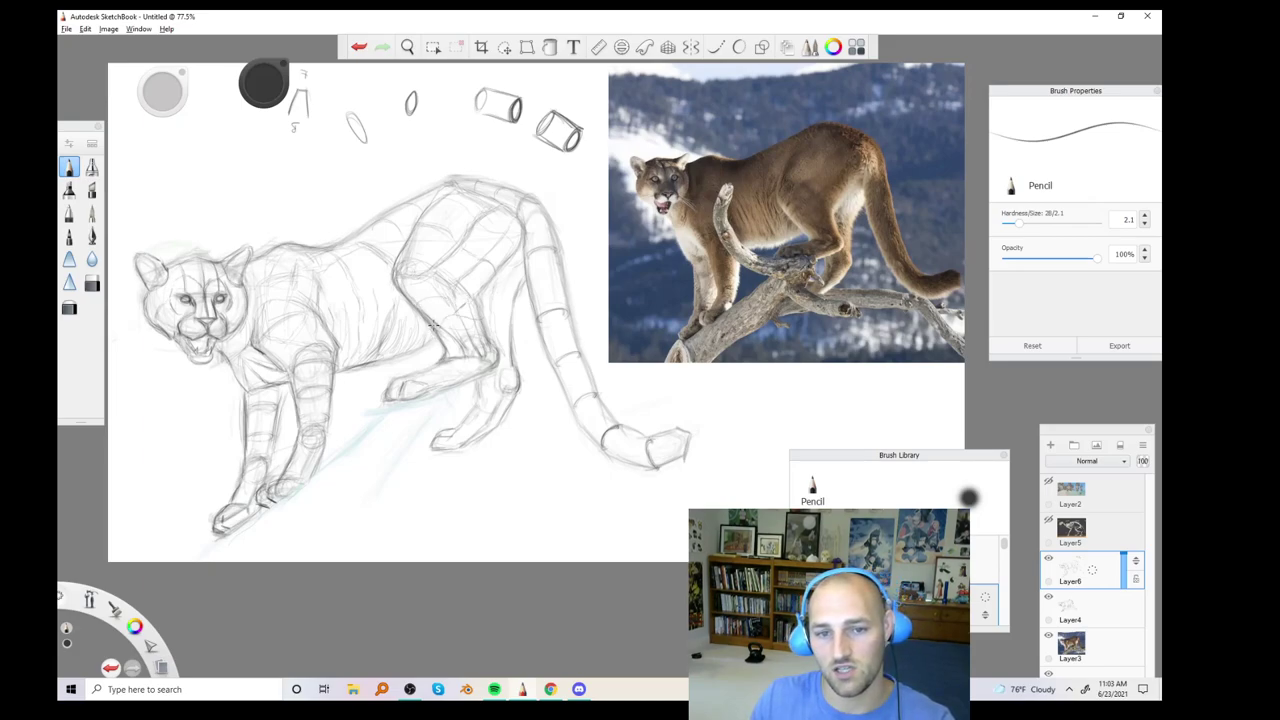
pyautogui.hotkey('ctrl', 'z')
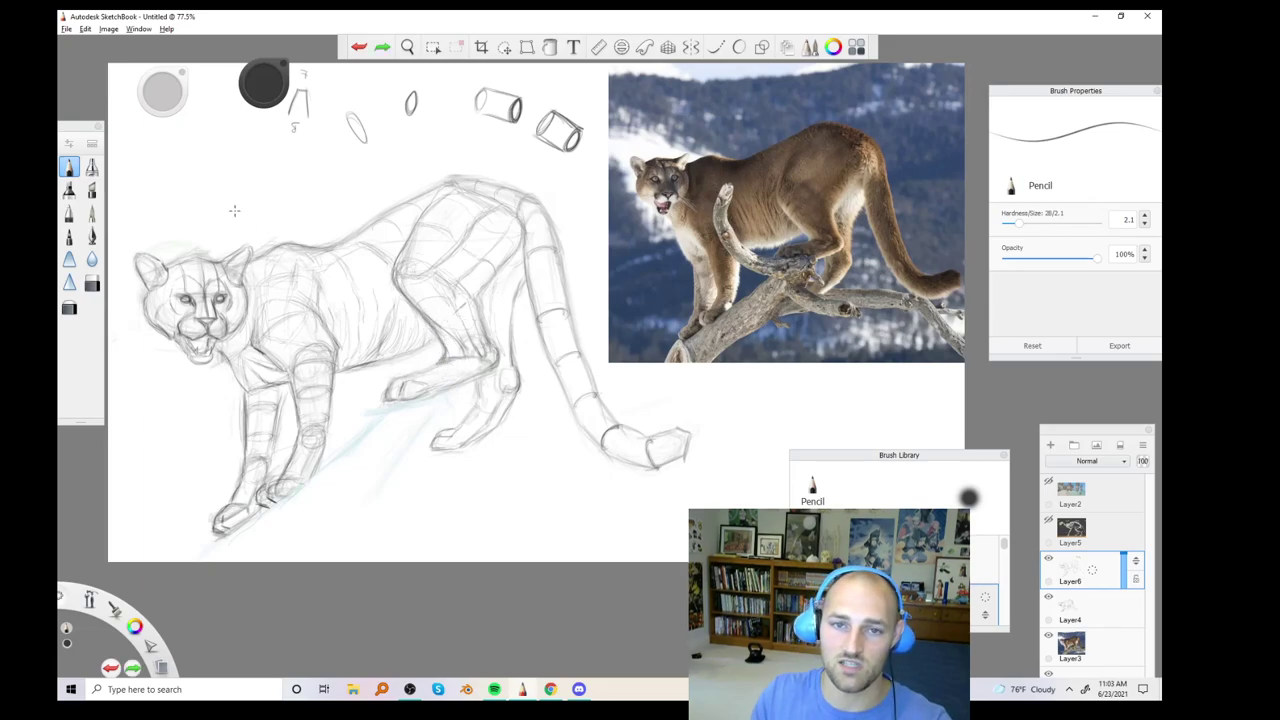
# Try sketching three overlapping circles above the cougar's head and an ellipse around the upper tail, and undo them
pyautogui.moveTo(179, 146)
pyautogui.mouseDown()
pyautogui.moveTo(209, 112)
pyautogui.moveTo(183, 133)
pyautogui.moveTo(218, 155)
pyautogui.moveTo(212, 114)
pyautogui.moveTo(210, 155)
pyautogui.moveTo(248, 166)
pyautogui.mouseUp()
pyautogui.hotkey('ctrl', 'z')
pyautogui.hotkey('ctrl', 'z')
pyautogui.hotkey('ctrl', 'z')
pyautogui.hotkey('ctrl', 'z')
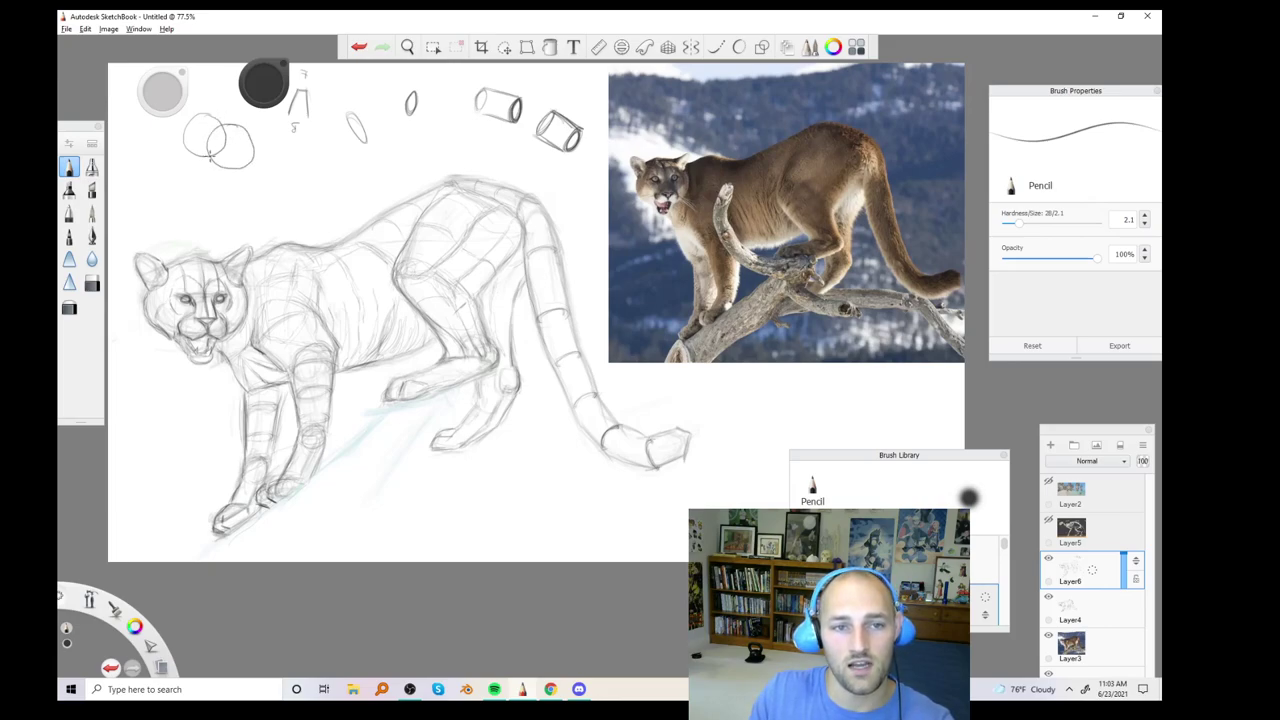
pyautogui.hotkey('ctrl', 'z')
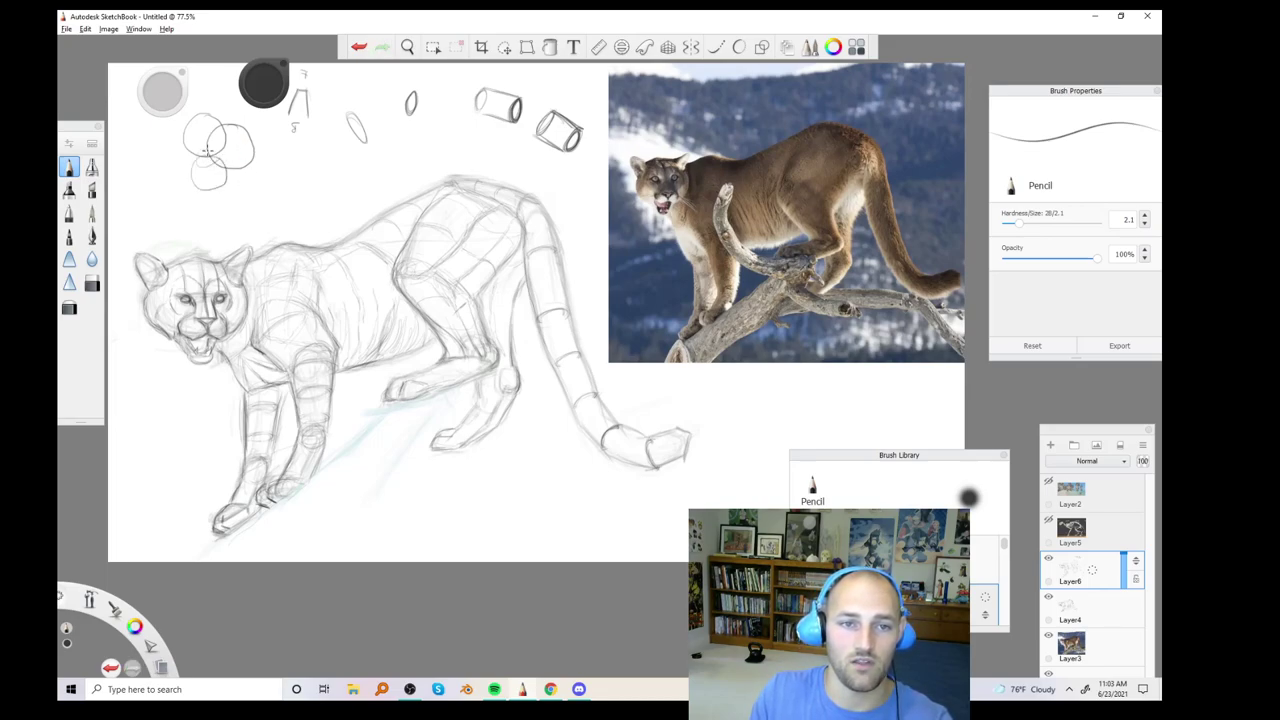
pyautogui.press('ctrl')
pyautogui.hotkey('ctrl', 'z')
pyautogui.hotkey('ctrl', 'z')
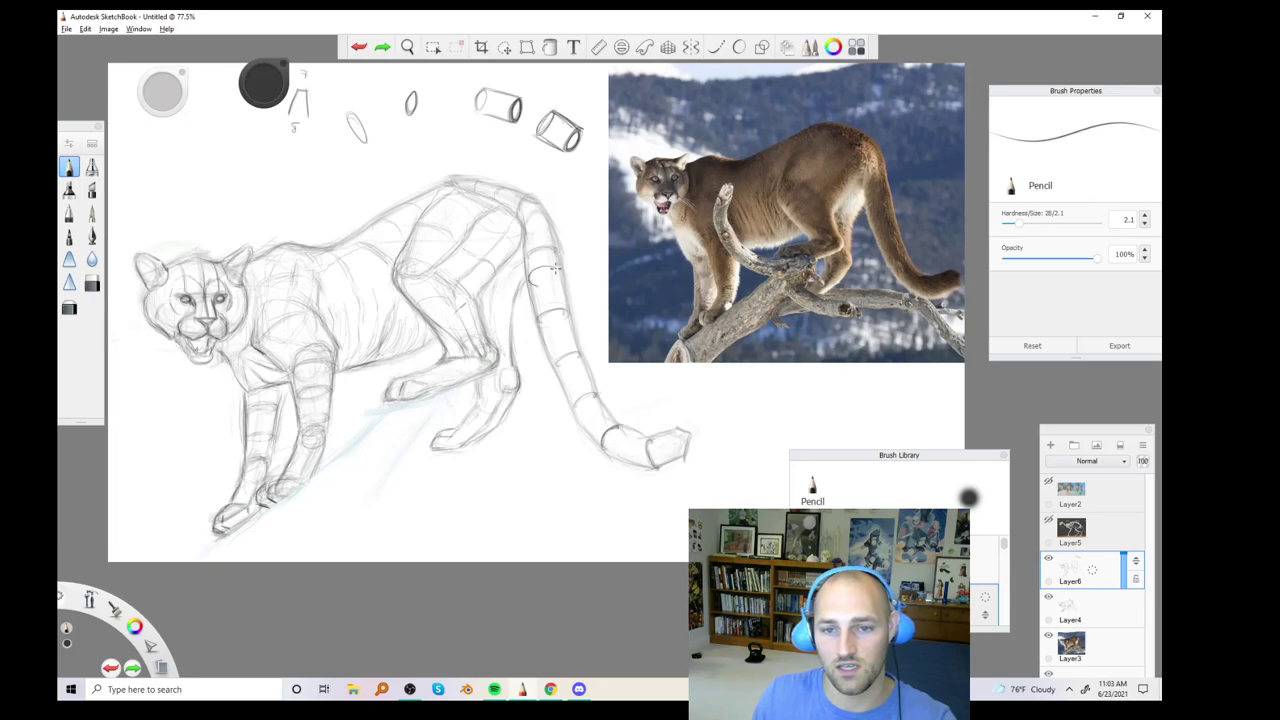
pyautogui.moveTo(555, 268)
pyautogui.mouseDown()
pyautogui.moveTo(540, 266)
pyautogui.moveTo(558, 267)
pyautogui.mouseUp()
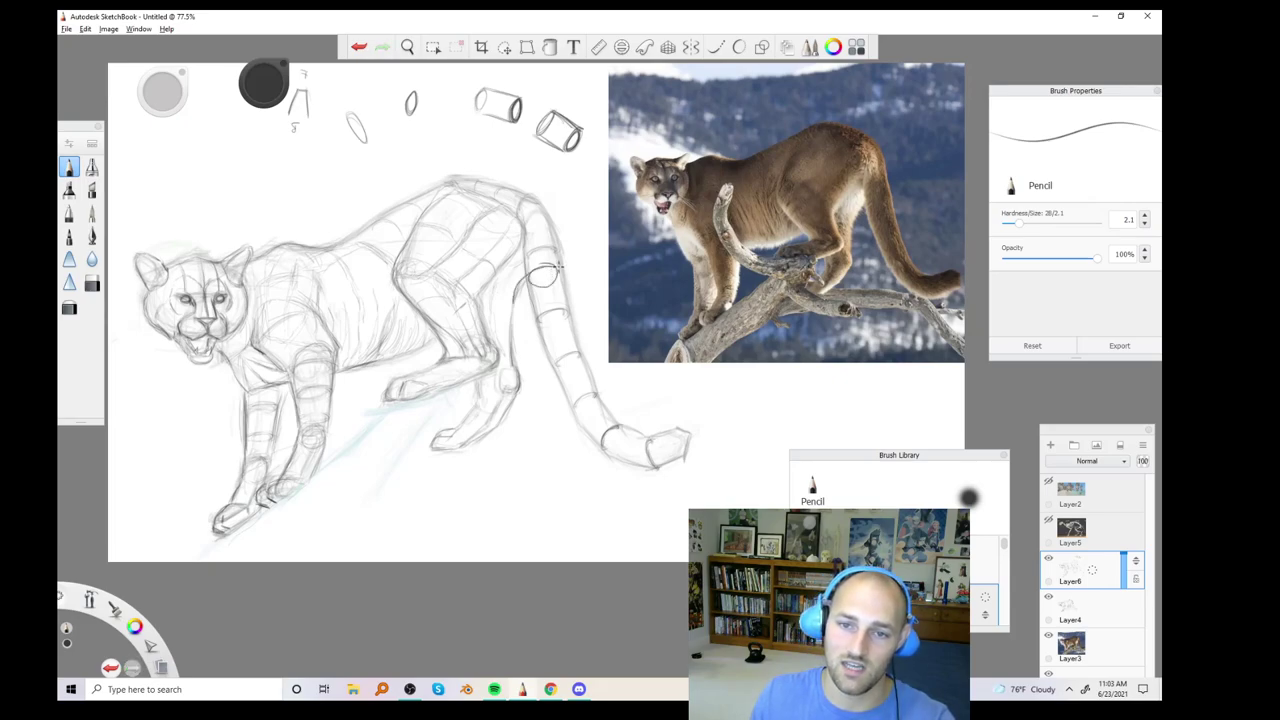
pyautogui.hotkey('ctrl', 'z')
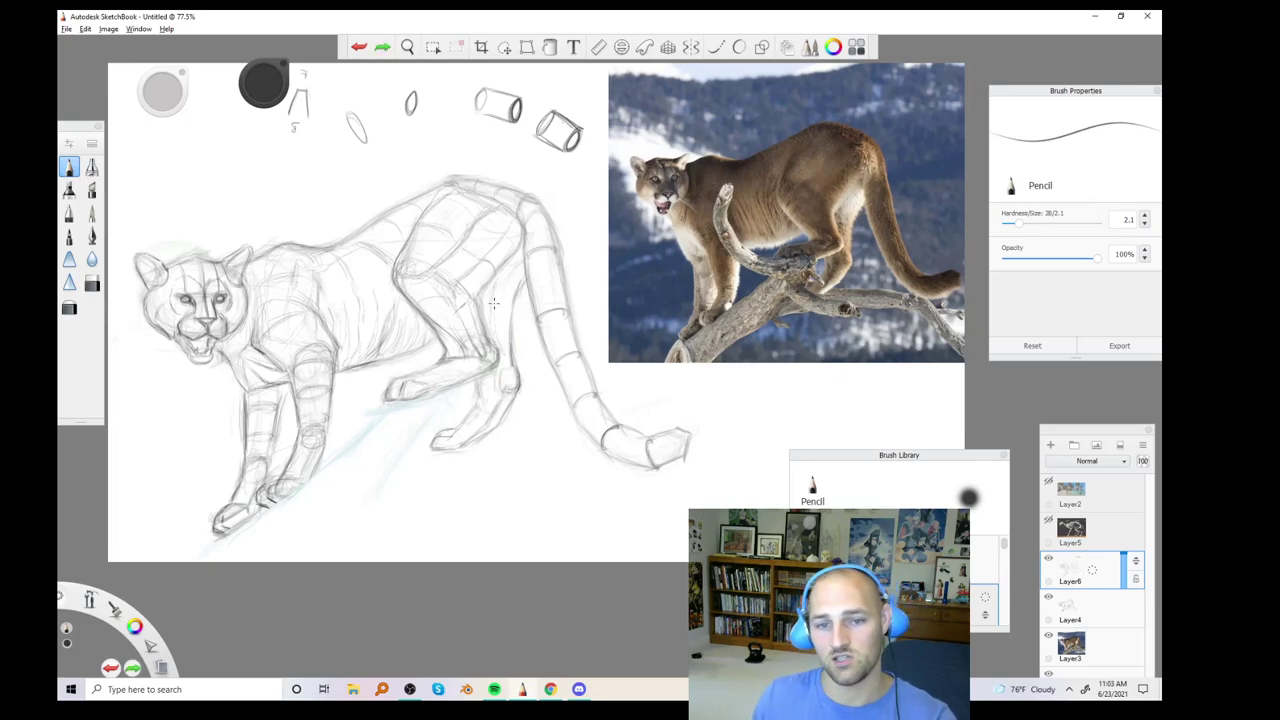
# Rework the contour where the front of the near hind thigh overlaps the belly
pyautogui.click(398, 254)
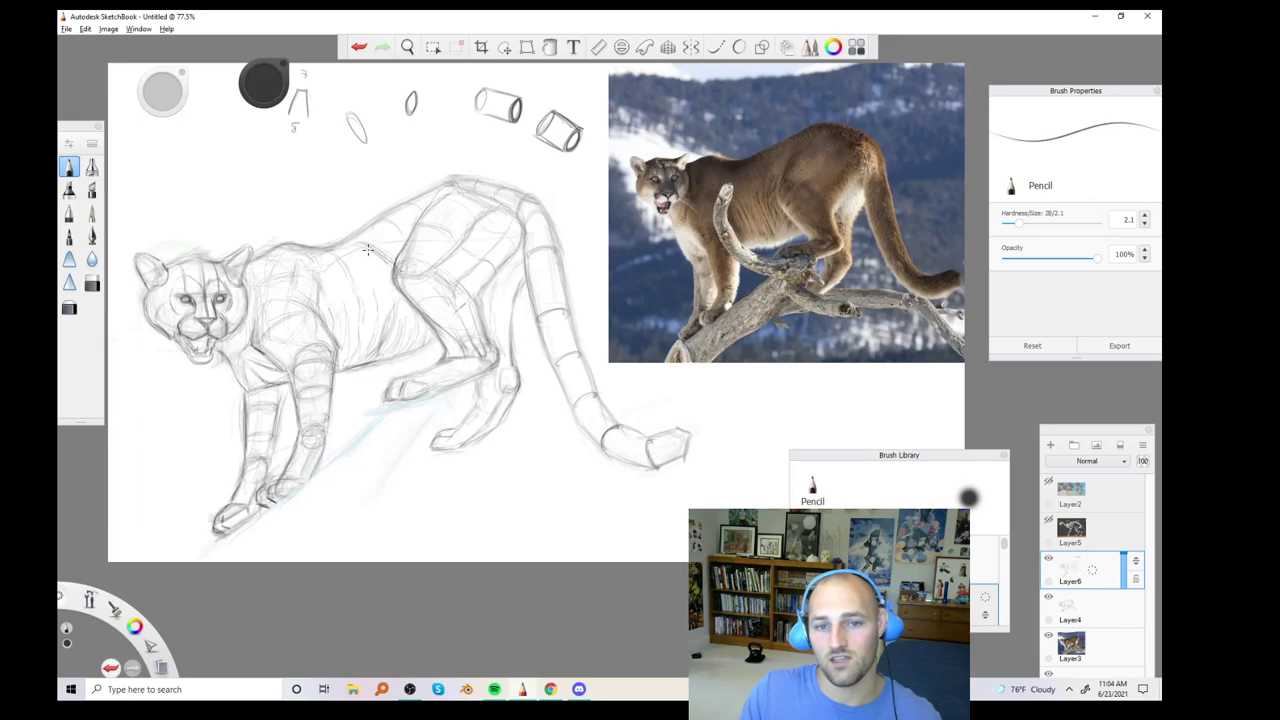
pyautogui.hotkey('ctrl', 'z')
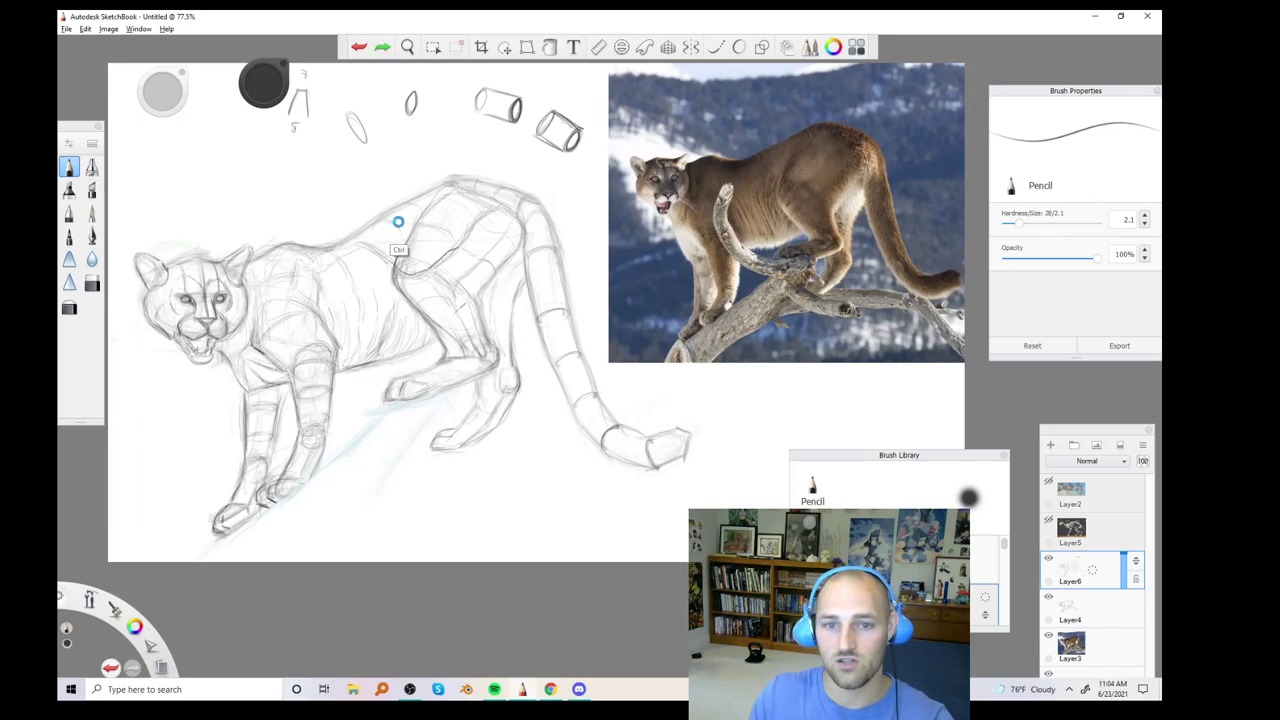
pyautogui.click(399, 255)
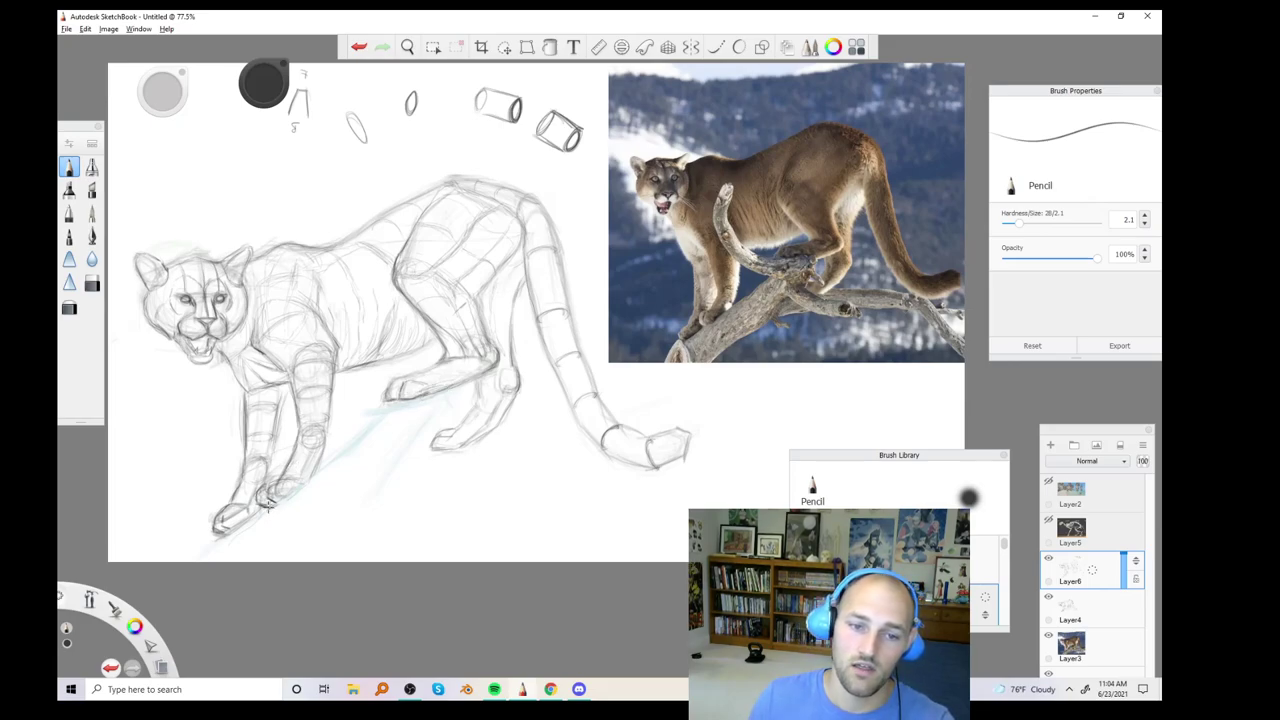
# Darken the undersides of both front paws and touch up the line of the open mouth
pyautogui.moveTo(281, 503)
pyautogui.mouseDown()
pyautogui.moveTo(300, 487)
pyautogui.moveTo(276, 507)
pyautogui.mouseUp()
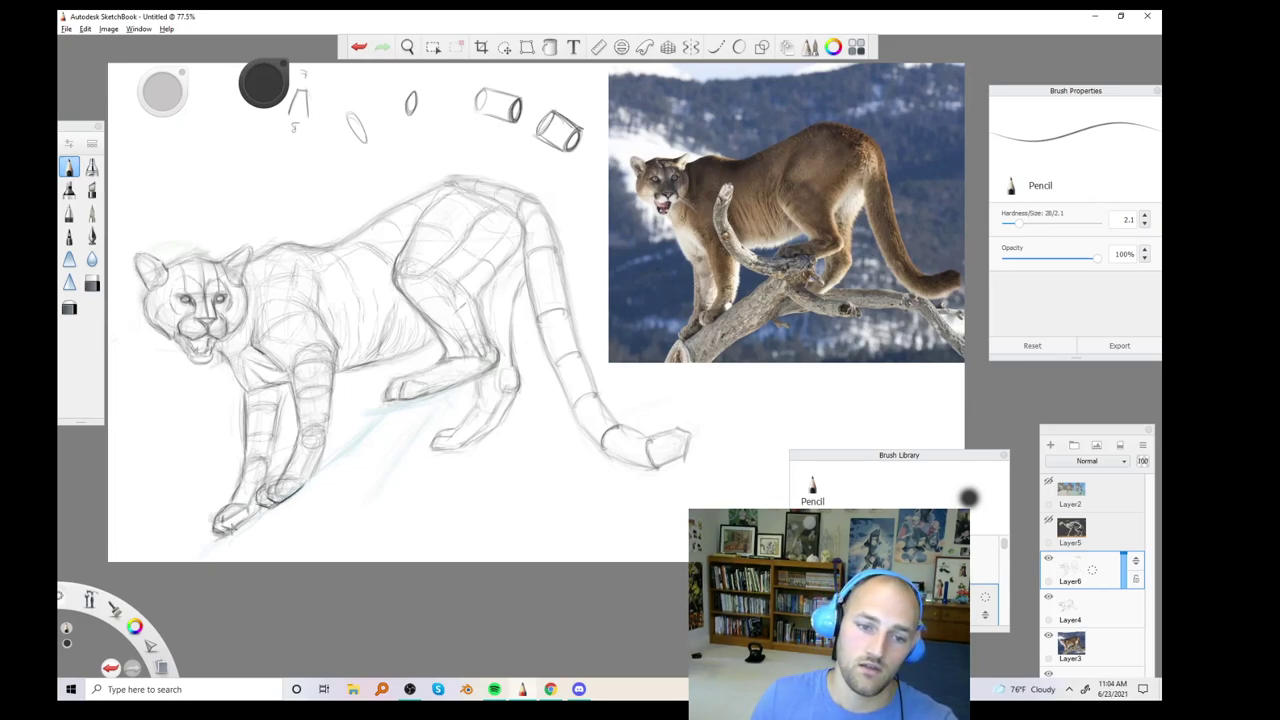
pyautogui.moveTo(228, 528); pyautogui.dragTo(241, 523)
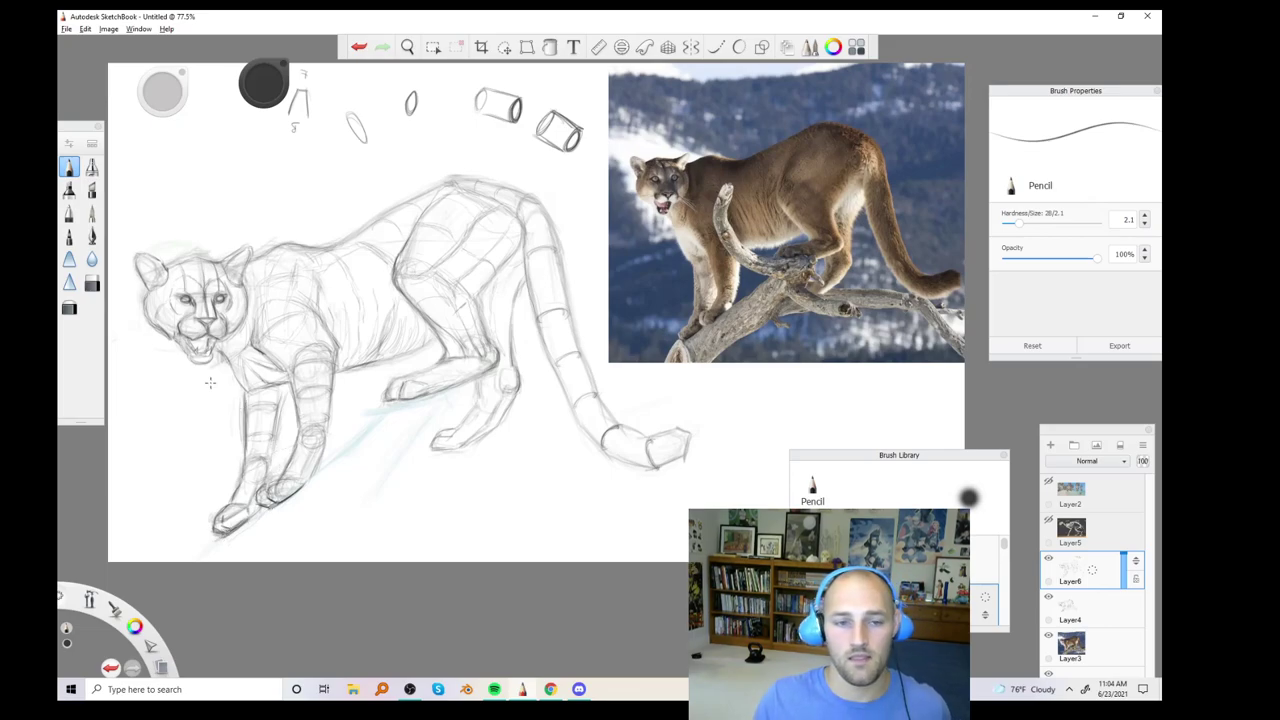
pyautogui.moveTo(186, 342); pyautogui.dragTo(196, 350)
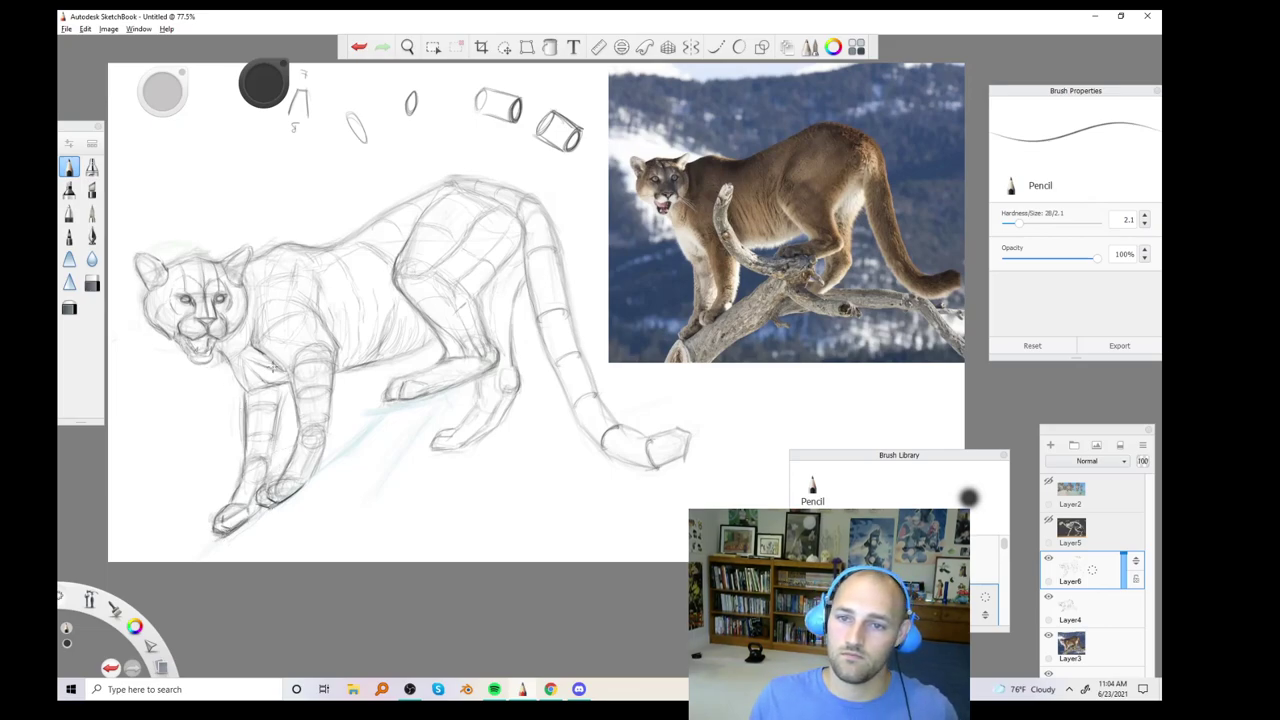
# Save the drawing as a TIFF file named "mountain lion" in the June folder
pyautogui.hotkey('ctrl', 's')
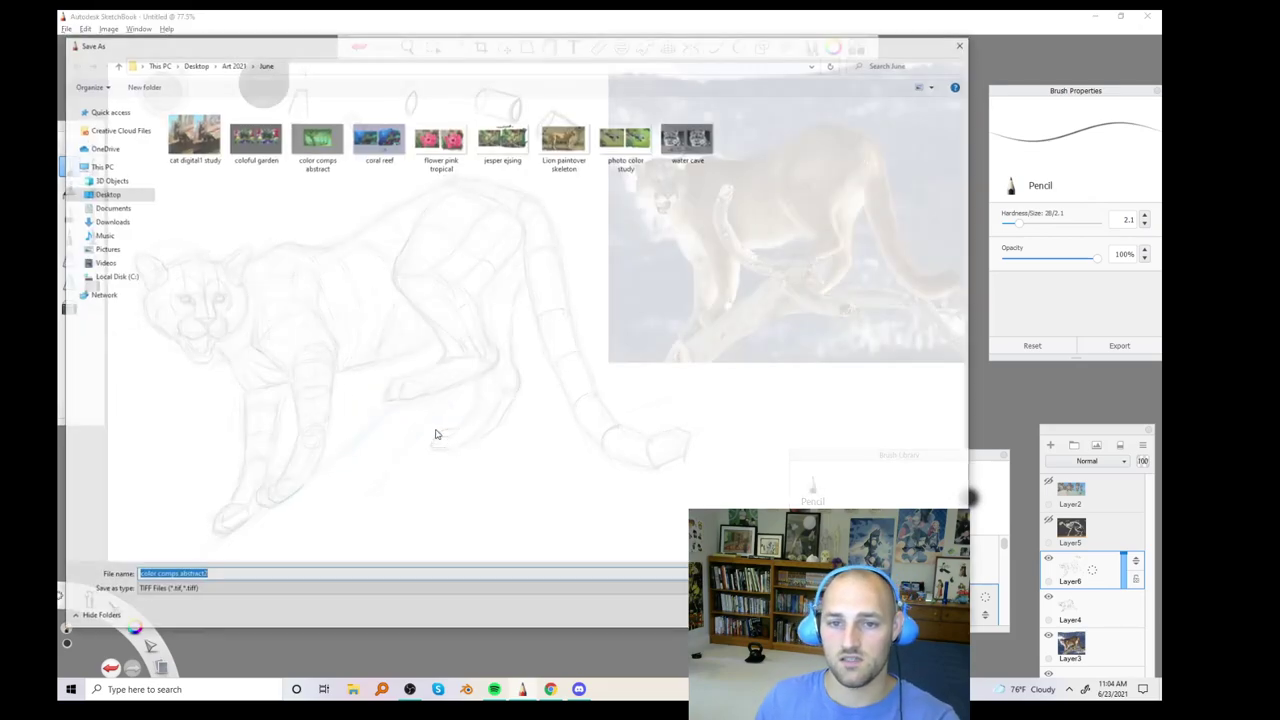
pyautogui.write('big cat')
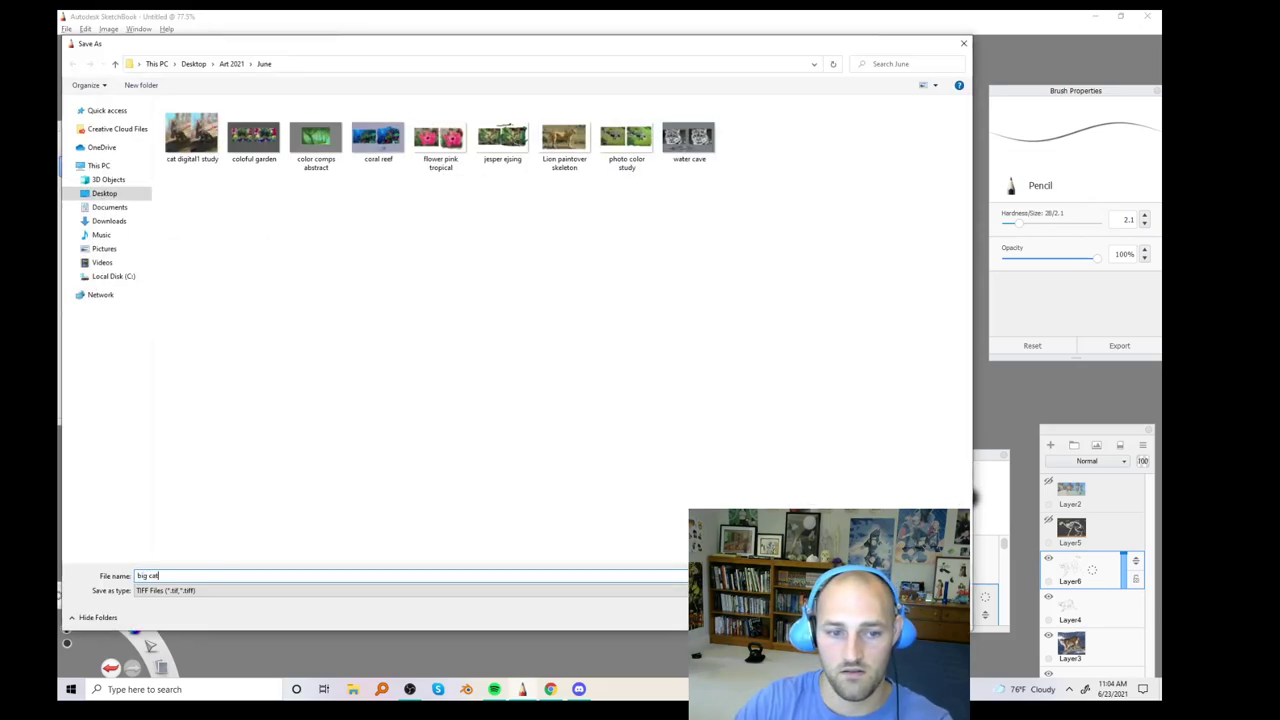
pyautogui.press('BackSpace')
pyautogui.press('BackSpace')
pyautogui.press('BackSpace')
pyautogui.press('BackSpace')
pyautogui.press('BackSpace')
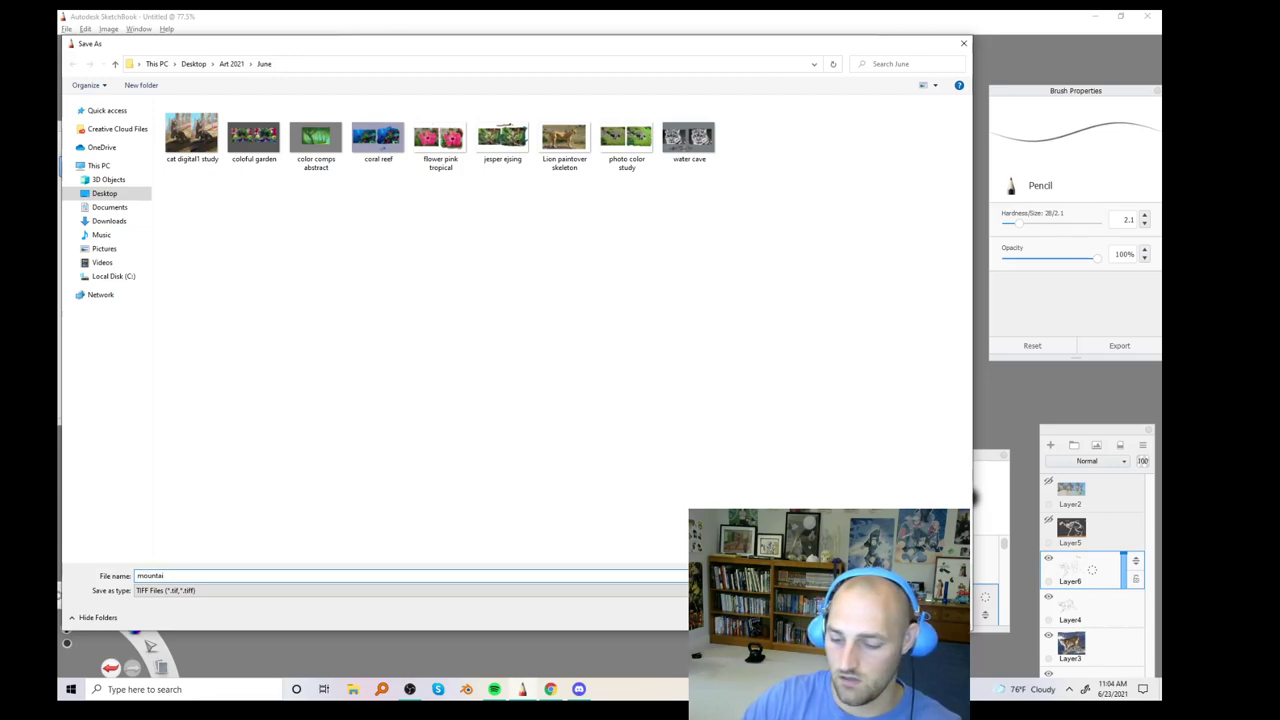
pyautogui.press('Return')
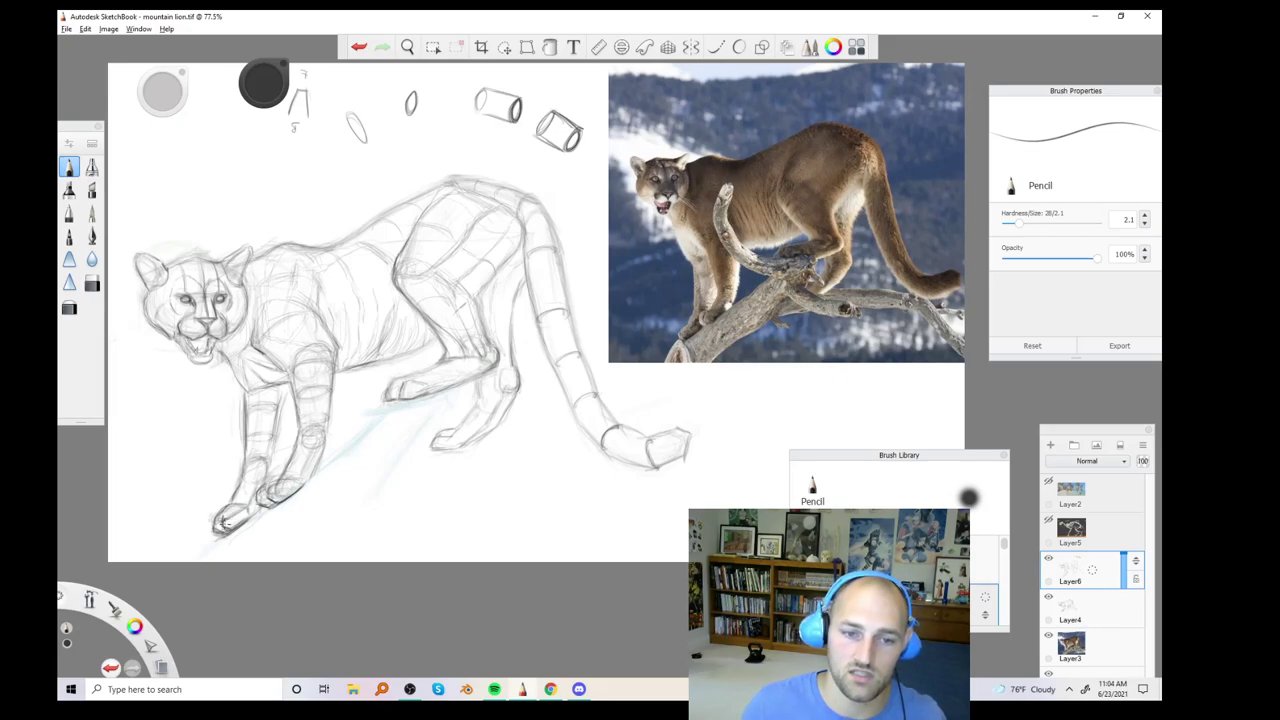
# Darken the toes of the forward front paw with the Pencil, and soften lines along the back with the Soft Eraser
pyautogui.moveTo(222, 522); pyautogui.dragTo(218, 526)
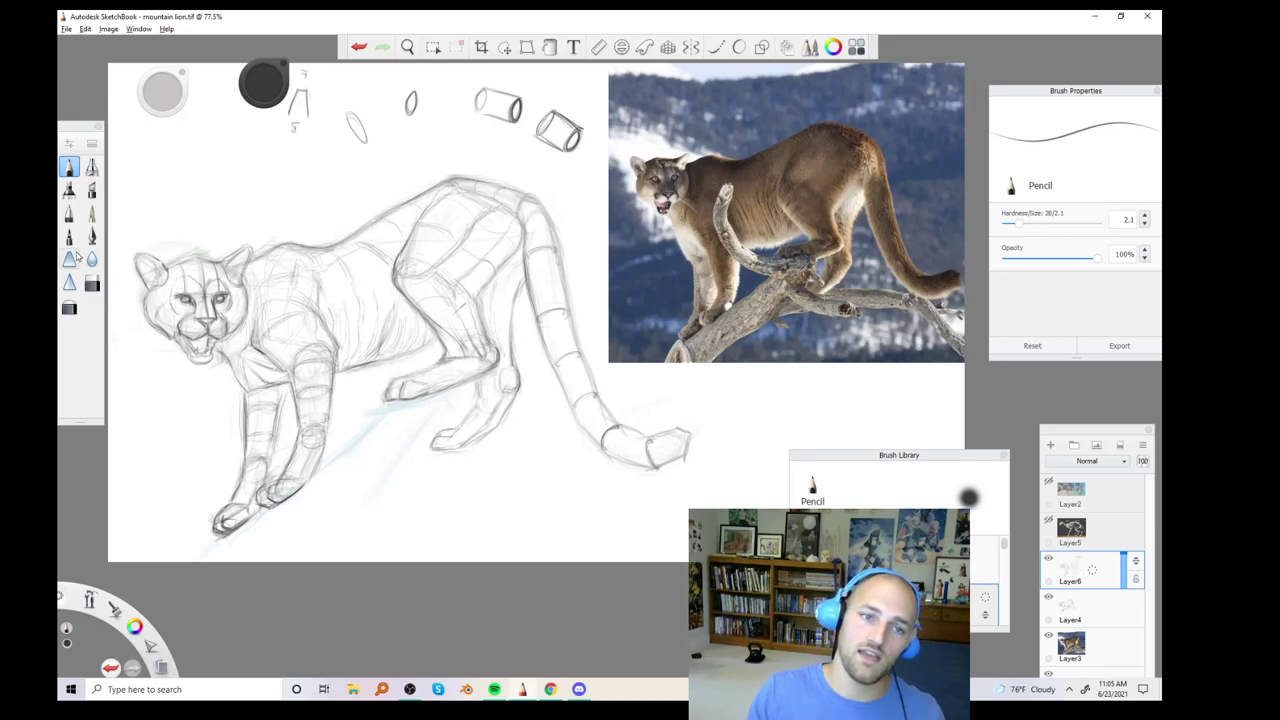
pyautogui.click(69, 307)
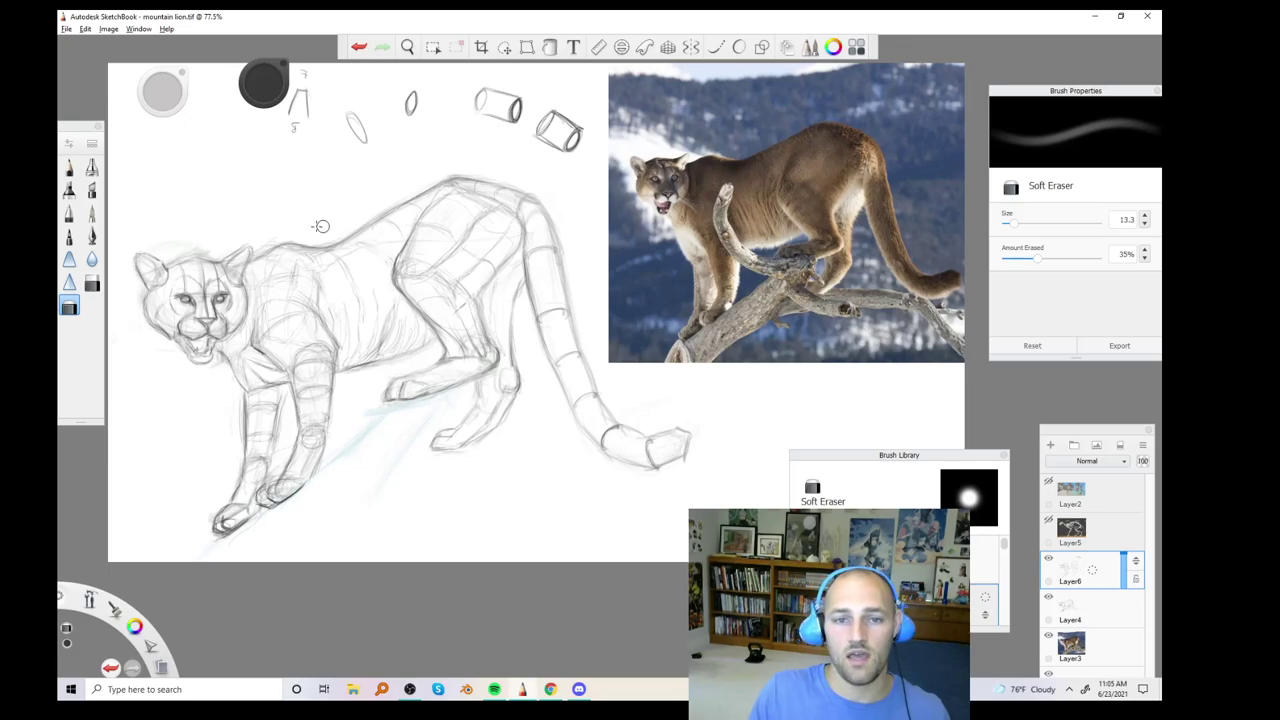
pyautogui.click(69, 168)
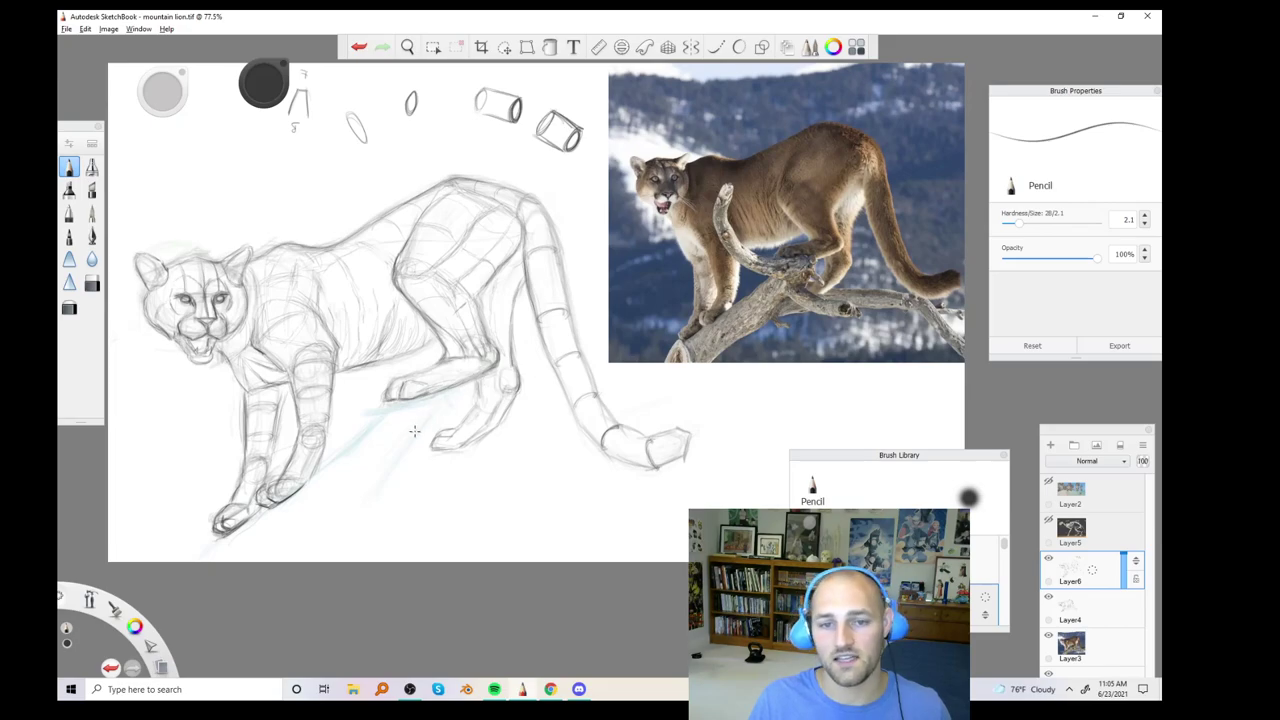
# Outline the sloping branch with the Pencil, from the near hind paw down beneath the front paws to the canvas's lower edge
pyautogui.hotkey('ctrl', 'z')
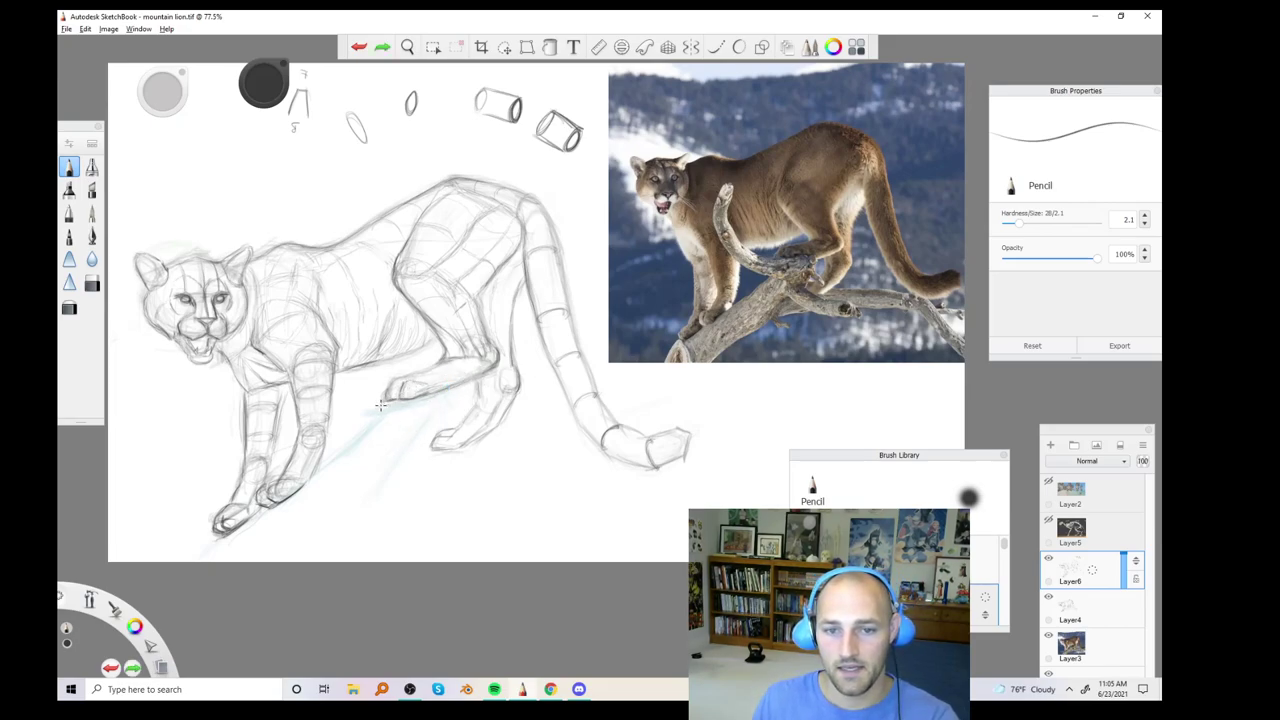
pyautogui.moveTo(380, 405); pyautogui.dragTo(390, 402)
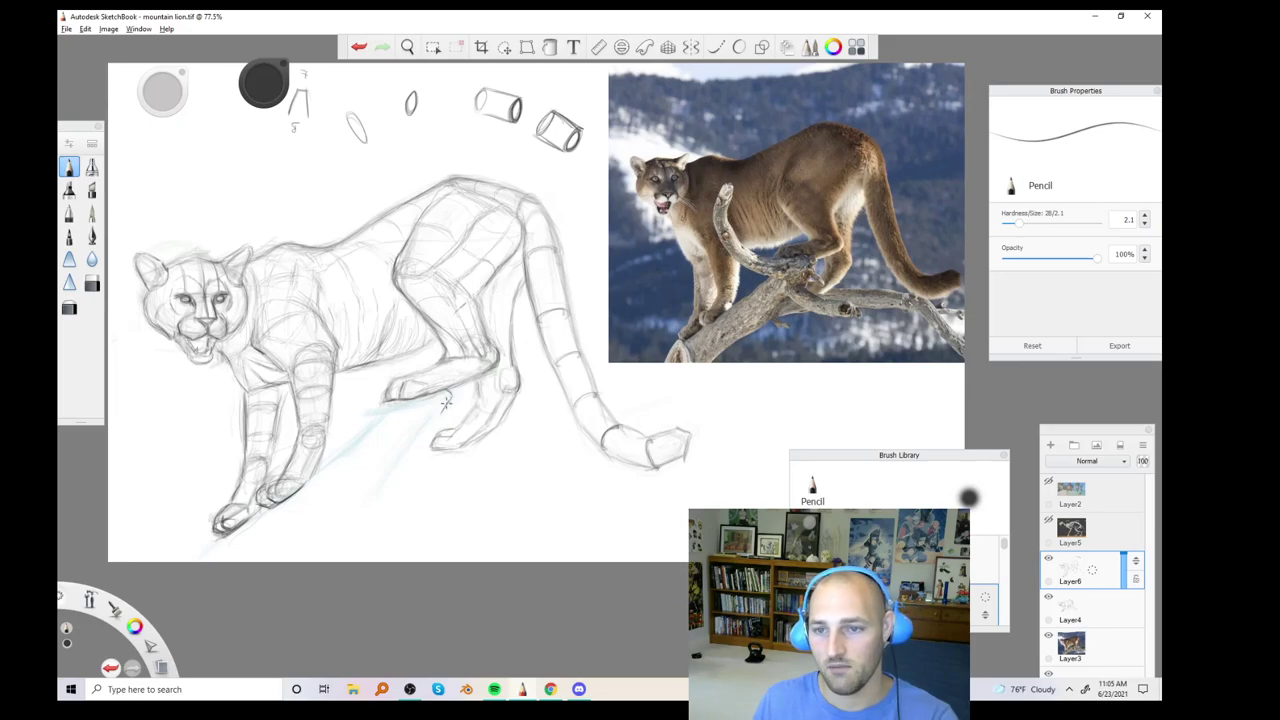
pyautogui.moveTo(450, 397); pyautogui.dragTo(444, 407)
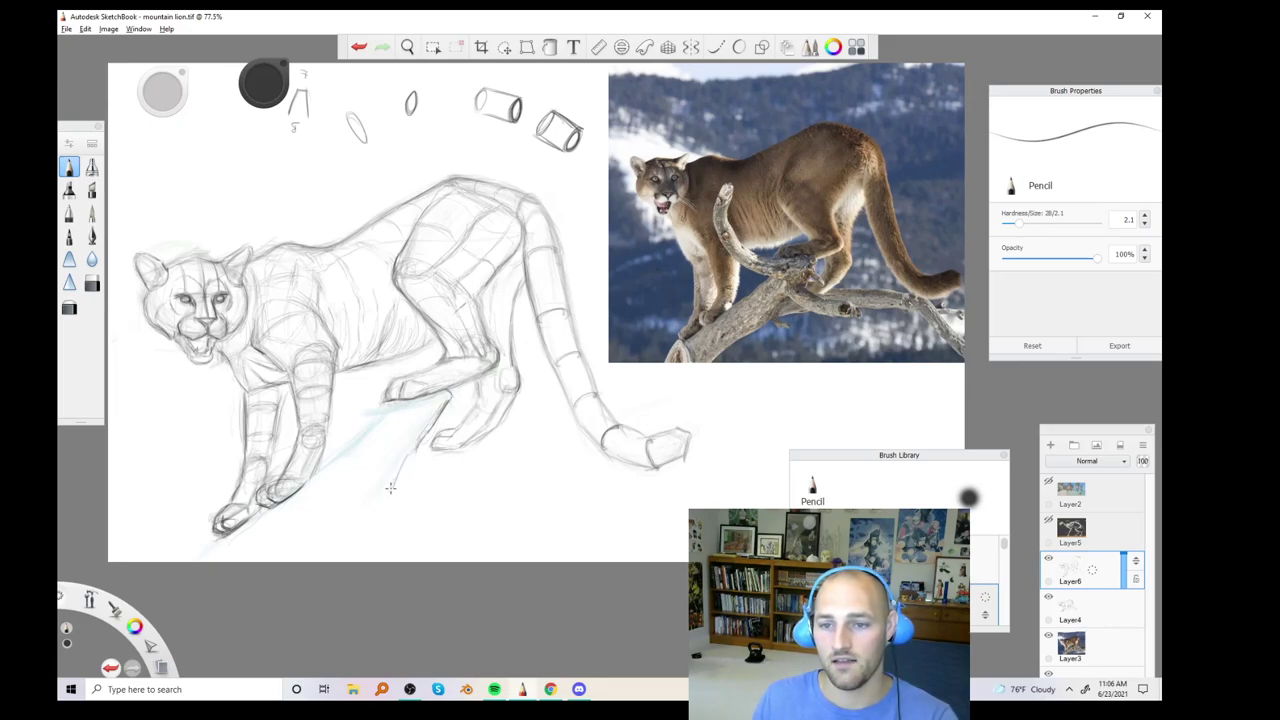
pyautogui.moveTo(388, 496)
pyautogui.mouseDown()
pyautogui.moveTo(304, 565)
pyautogui.moveTo(324, 541)
pyautogui.mouseUp()
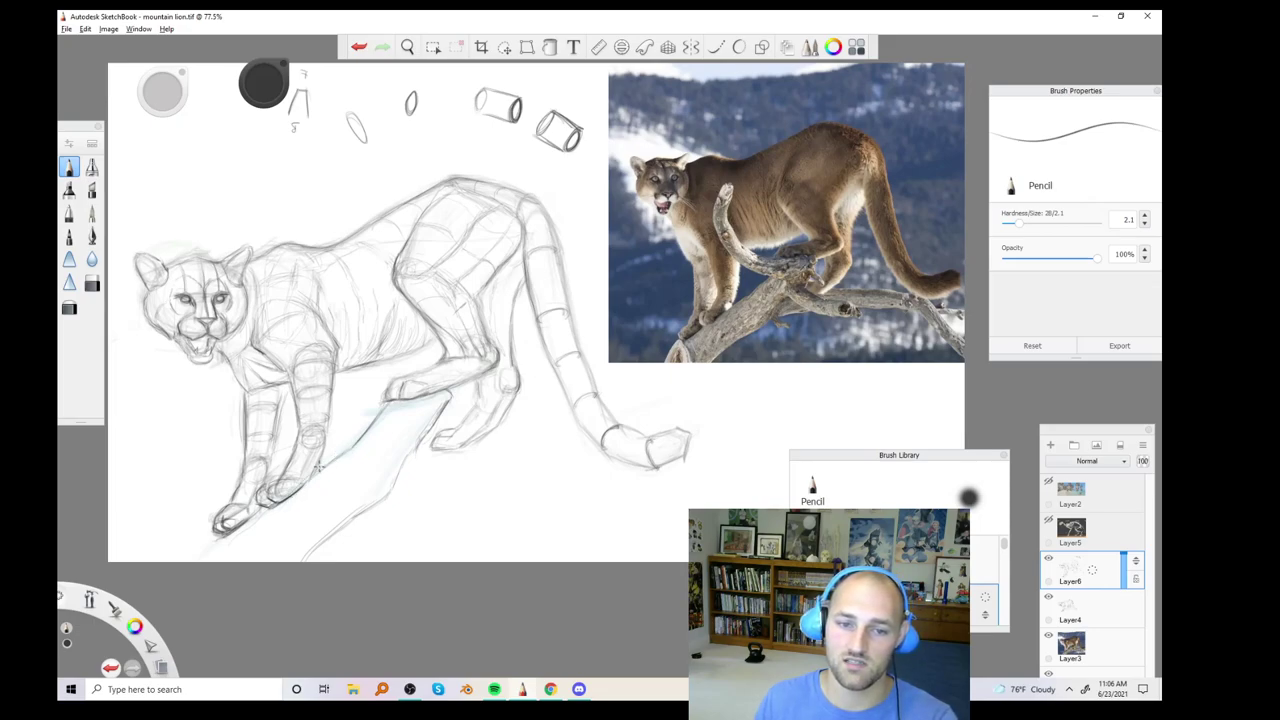
pyautogui.moveTo(326, 462); pyautogui.dragTo(292, 496)
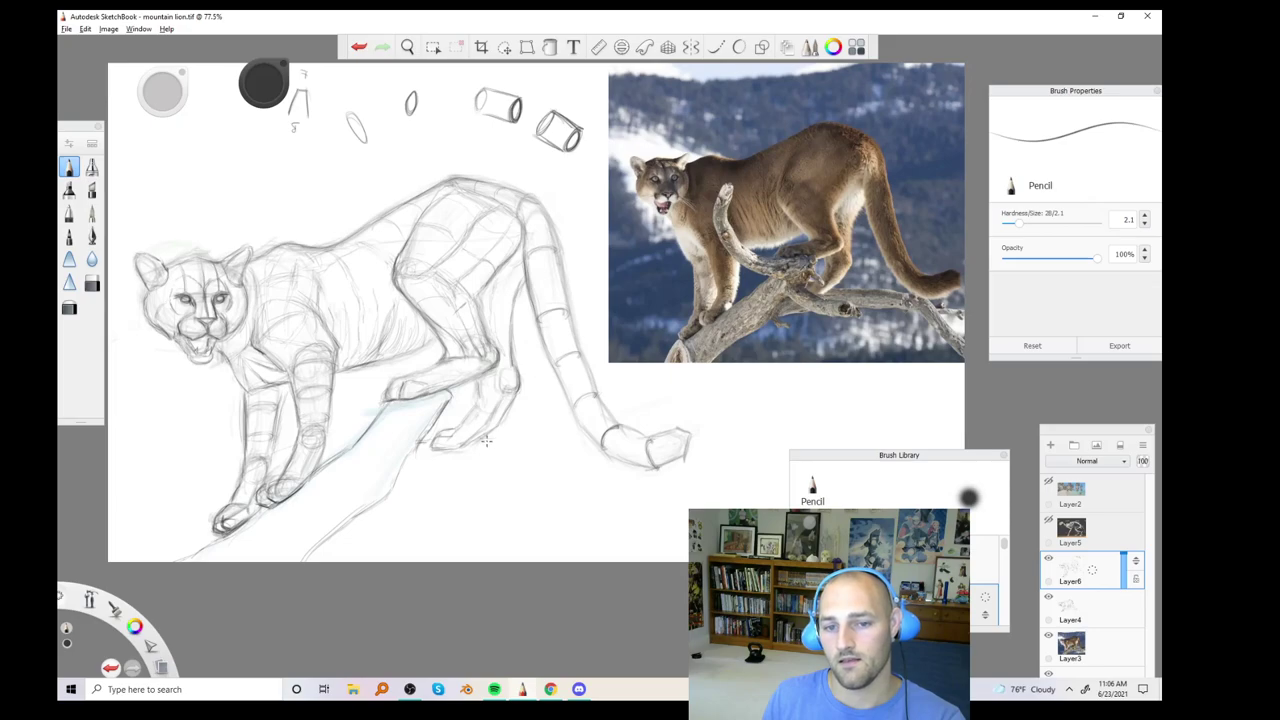
# Sketch the upper and lower edges of the branch extending behind the far hind paw and beneath the tail
pyautogui.moveTo(485, 438); pyautogui.dragTo(557, 436)
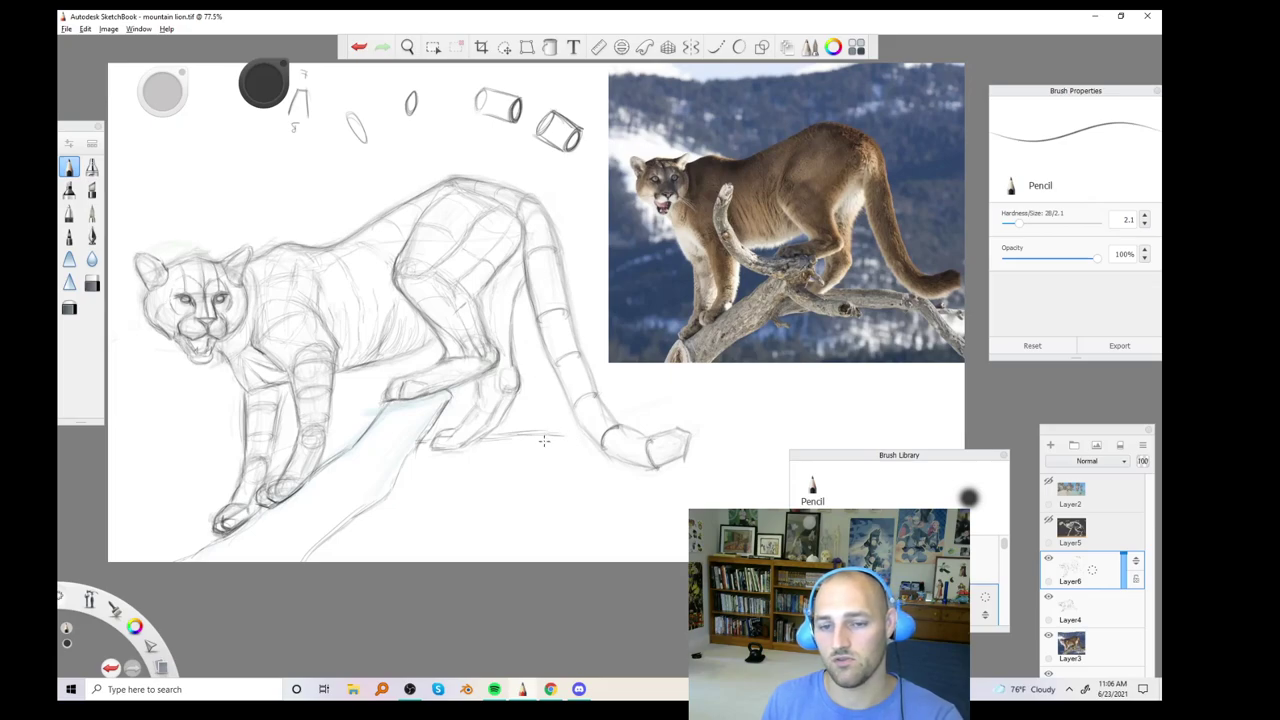
pyautogui.hotkey('ctrl', 'z')
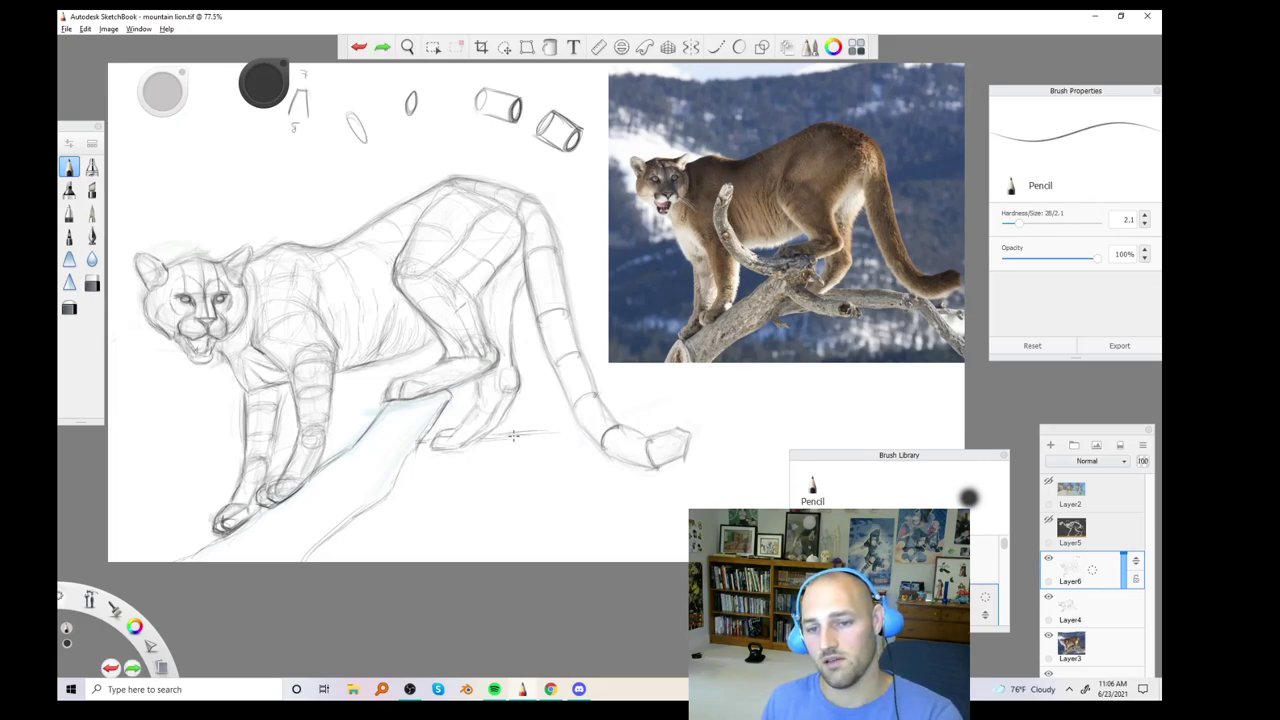
pyautogui.hotkey('ctrl', 'z')
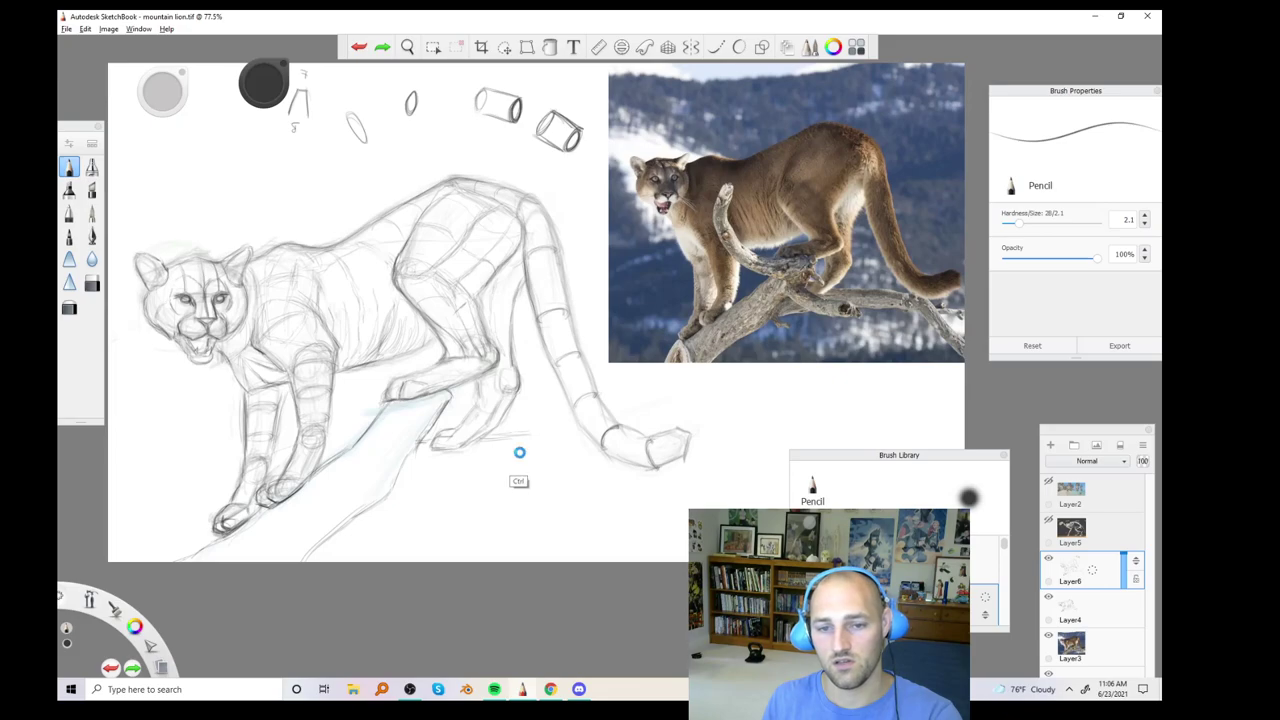
pyautogui.hotkey('ctrl', 'y')
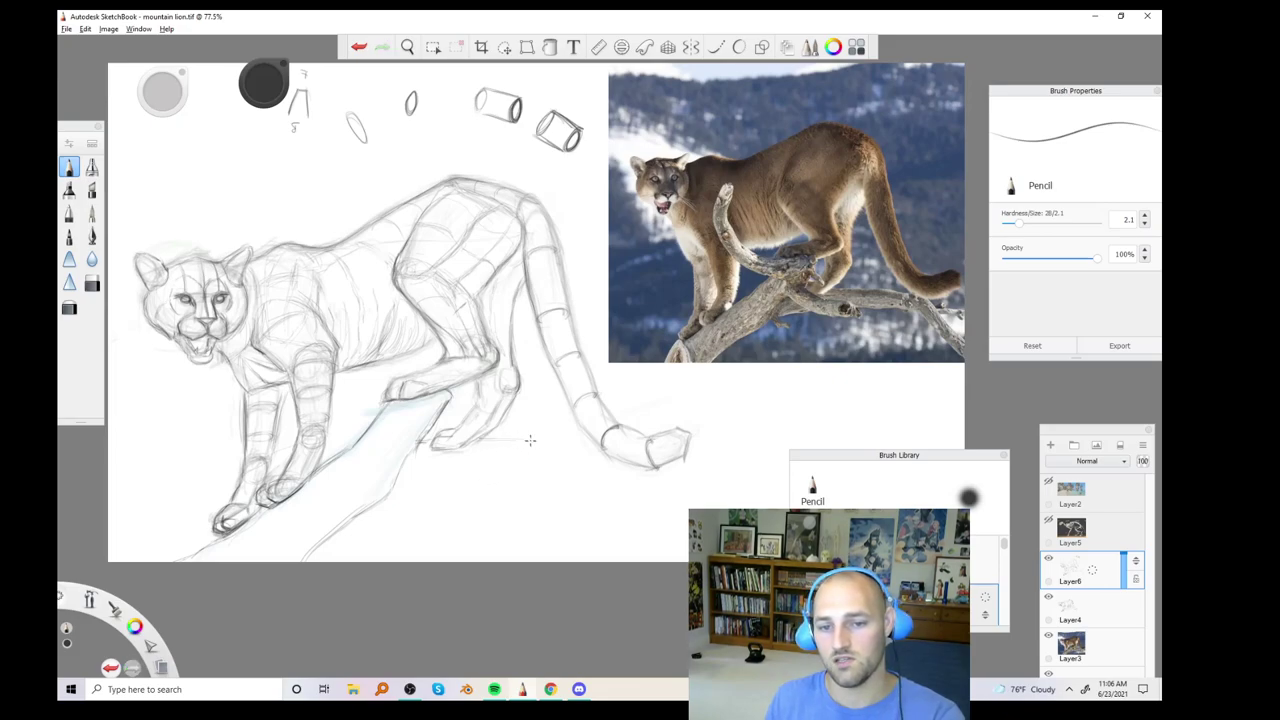
pyautogui.moveTo(533, 440); pyautogui.dragTo(580, 445)
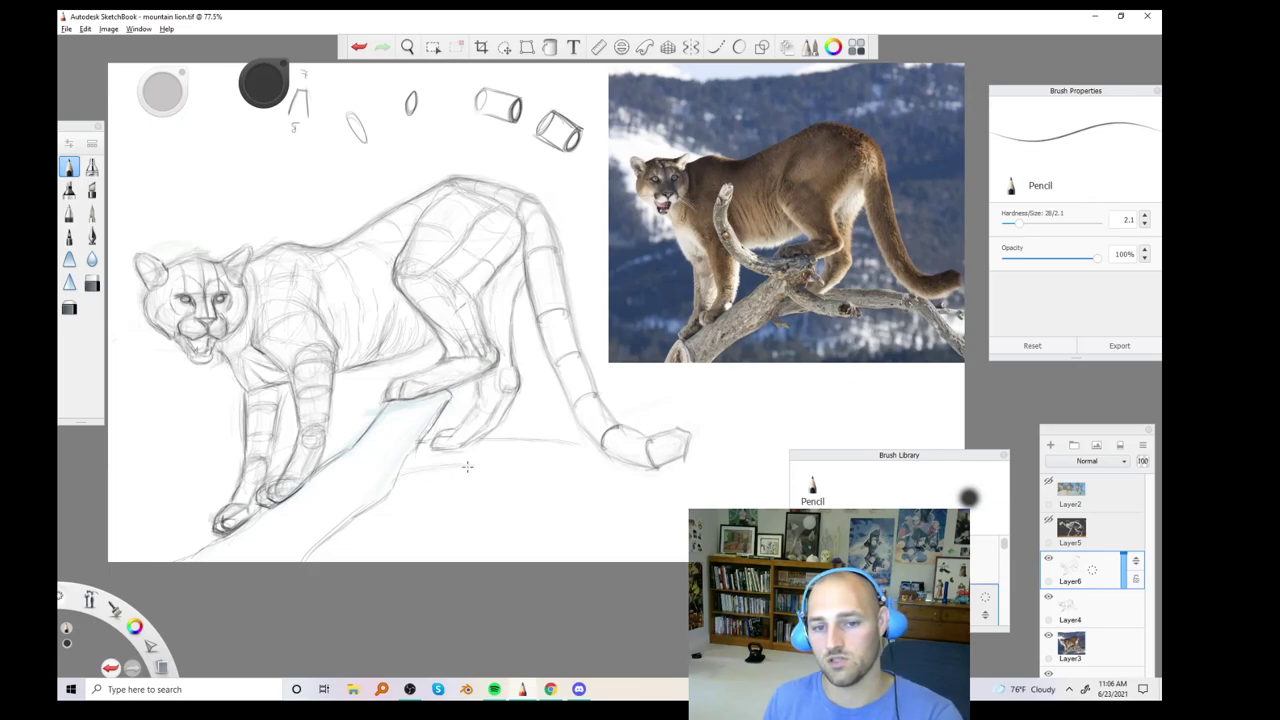
pyautogui.moveTo(437, 468)
pyautogui.mouseDown()
pyautogui.moveTo(540, 468)
pyautogui.moveTo(427, 473)
pyautogui.moveTo(461, 473)
pyautogui.mouseUp()
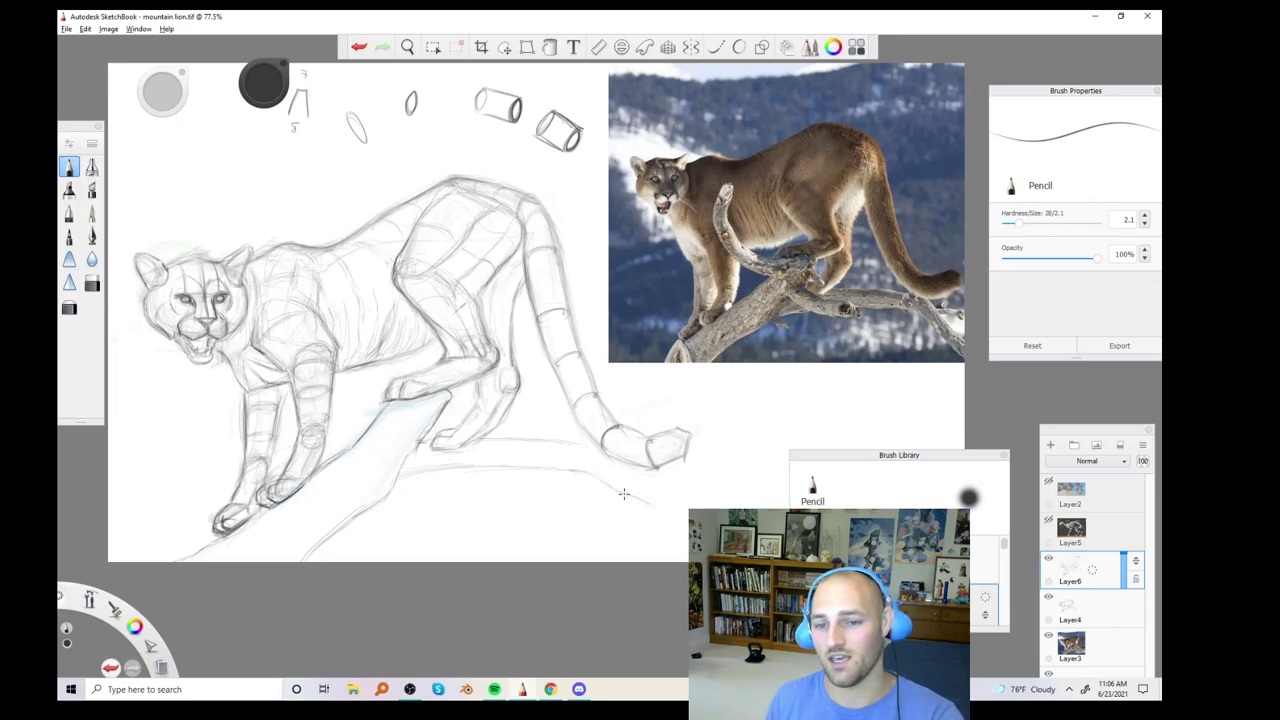
pyautogui.moveTo(620, 490); pyautogui.dragTo(679, 515)
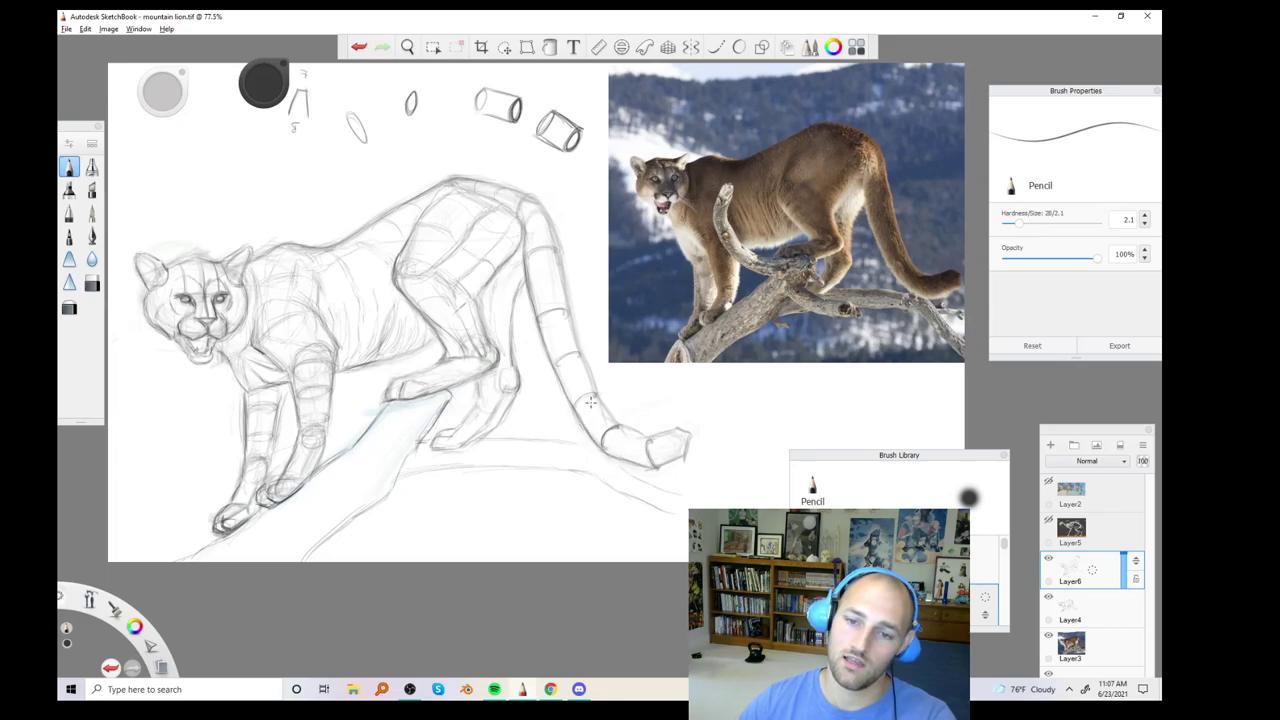
# Undo the last tail stroke, then redraw and clean up the tail's lower bend with the Pencil and Hard Eraser
pyautogui.hotkey('ctrl', 'z')
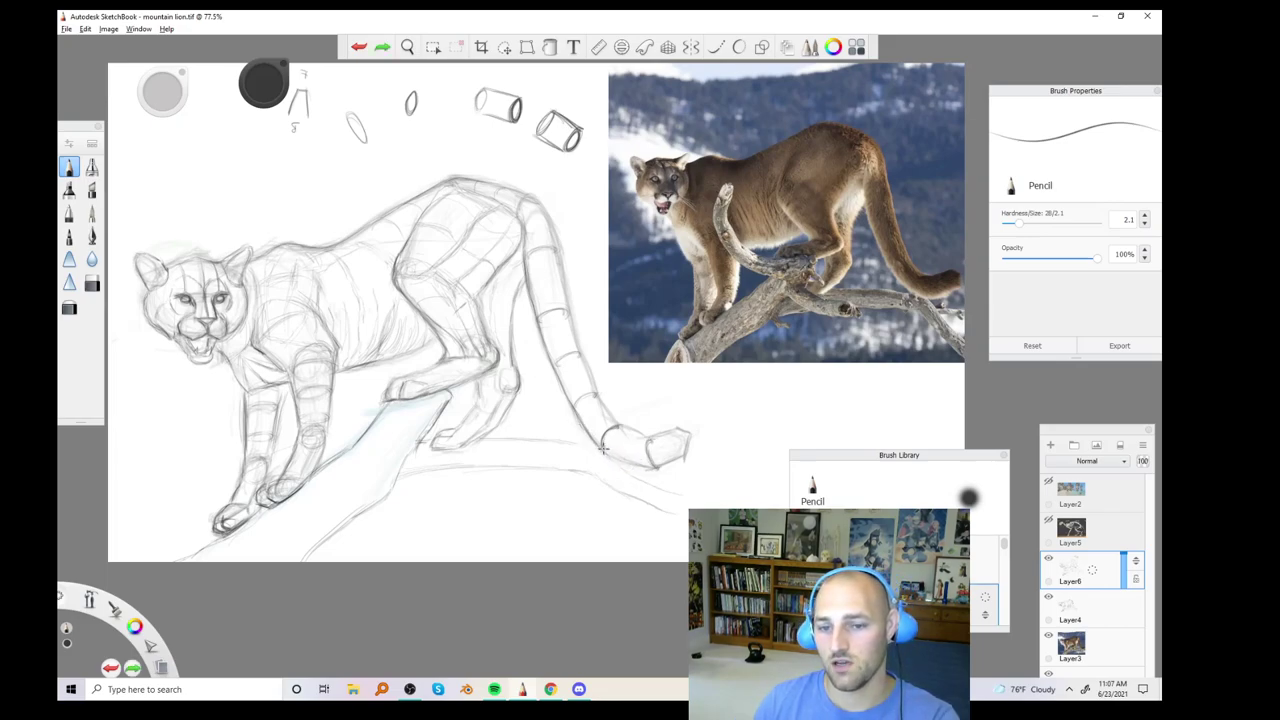
pyautogui.moveTo(603, 448); pyautogui.dragTo(612, 456)
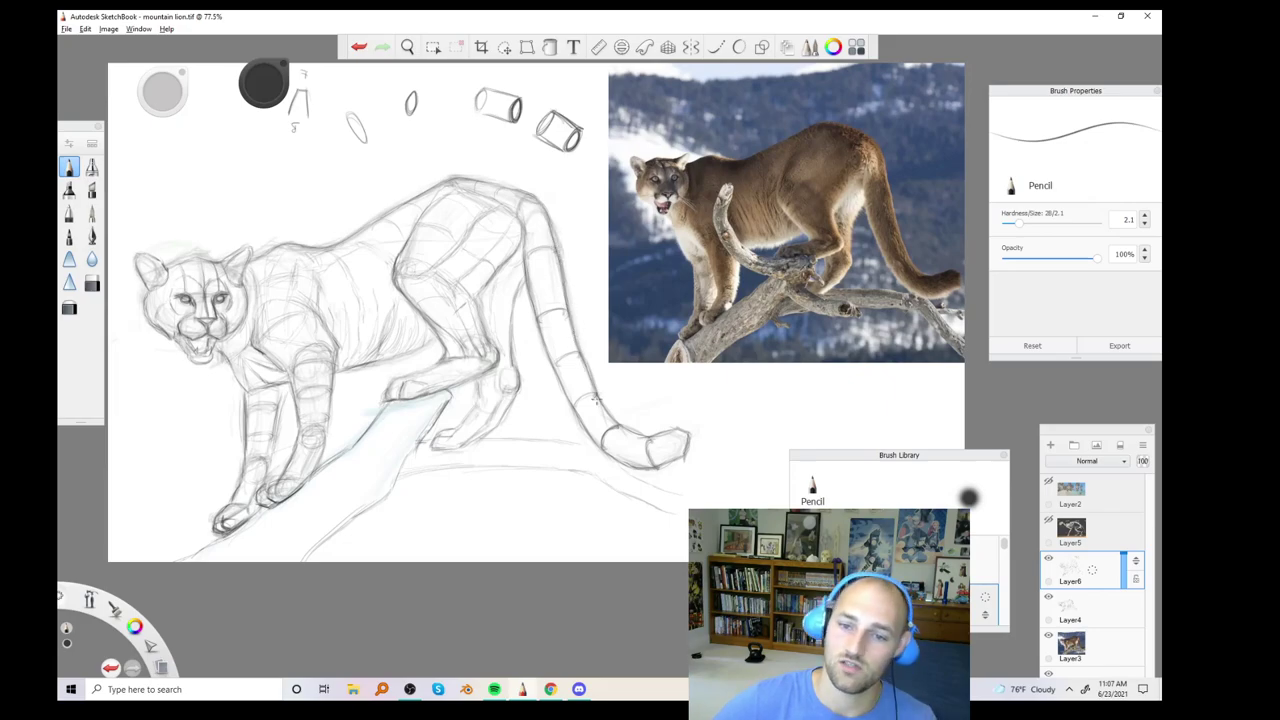
pyautogui.click(91, 283)
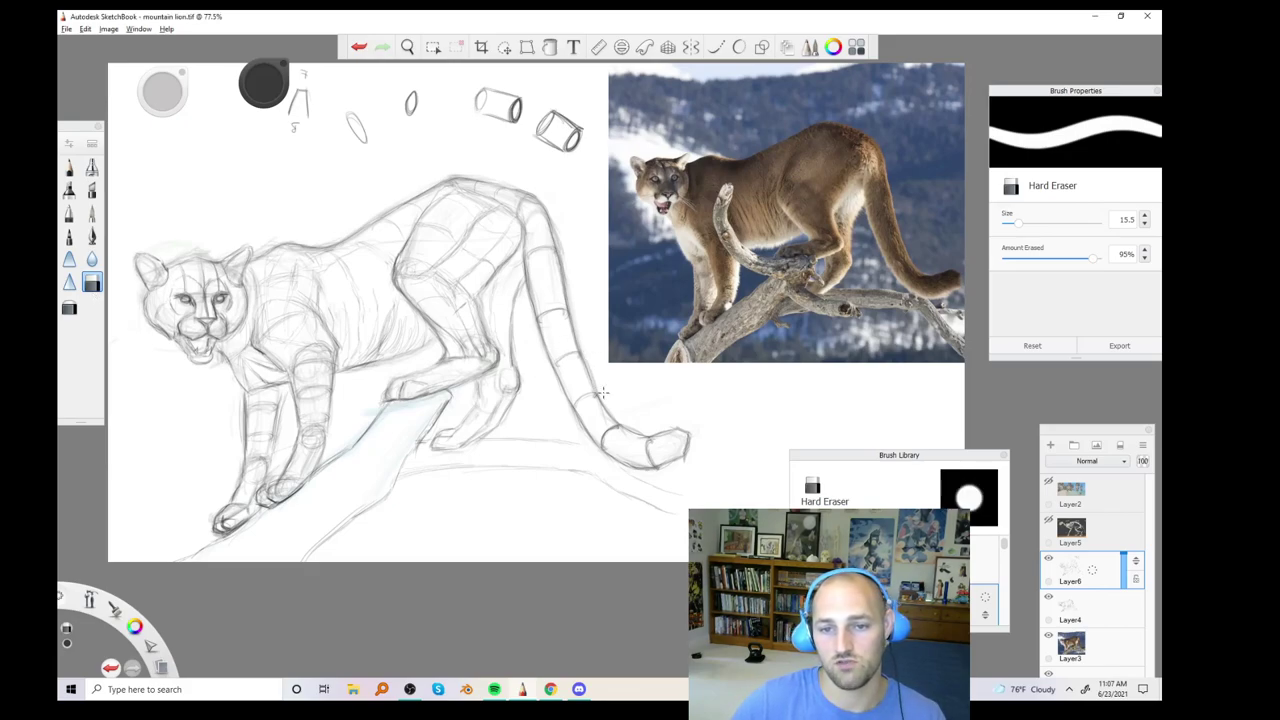
pyautogui.click(69, 167)
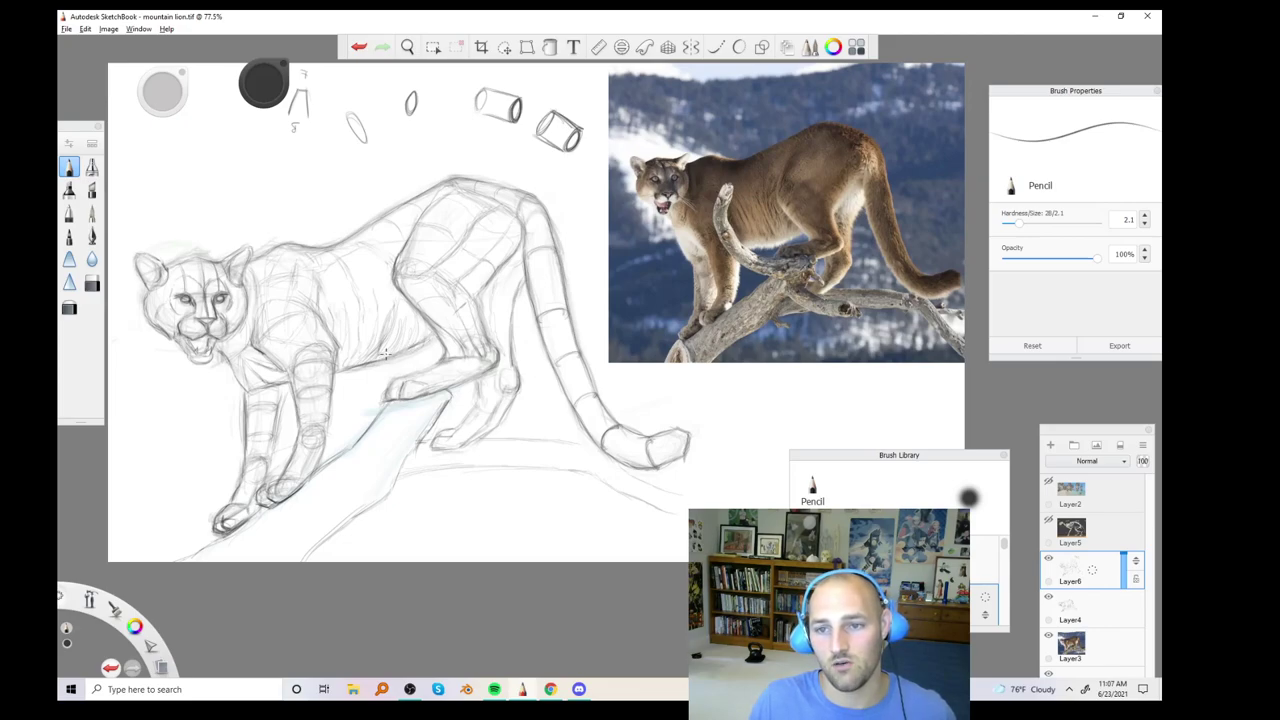
pyautogui.click(91, 283)
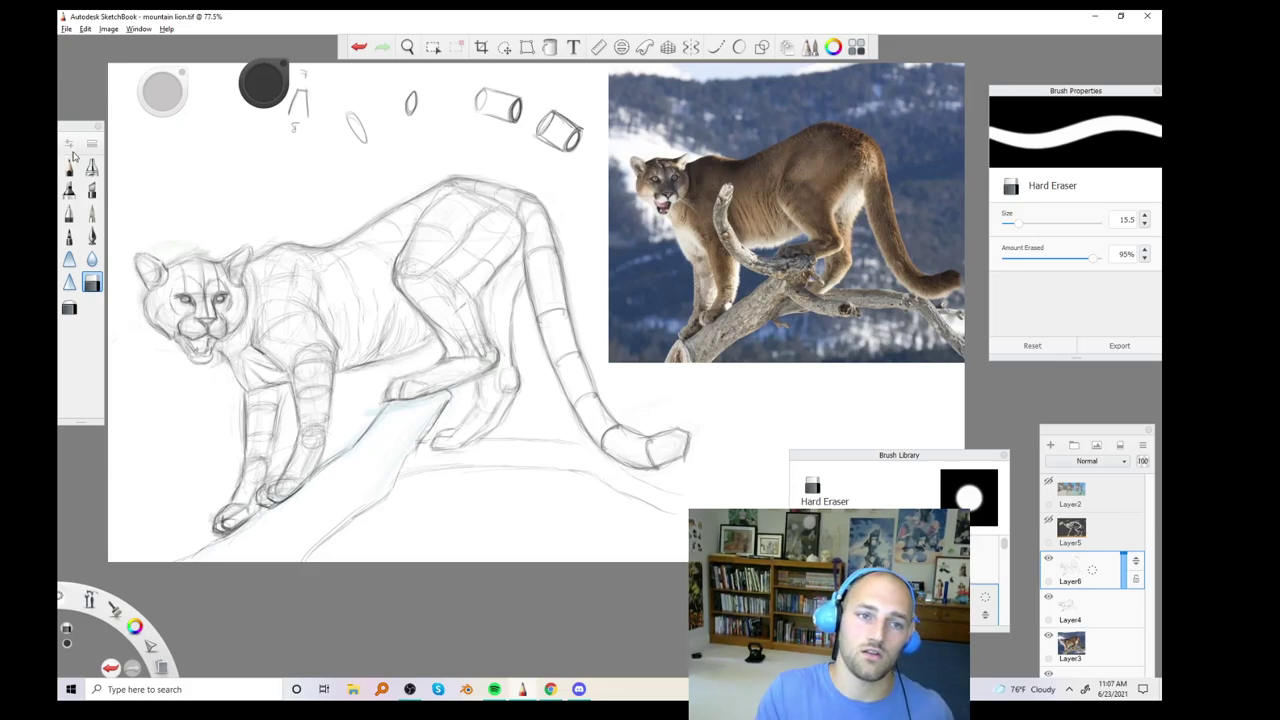
pyautogui.press('e')
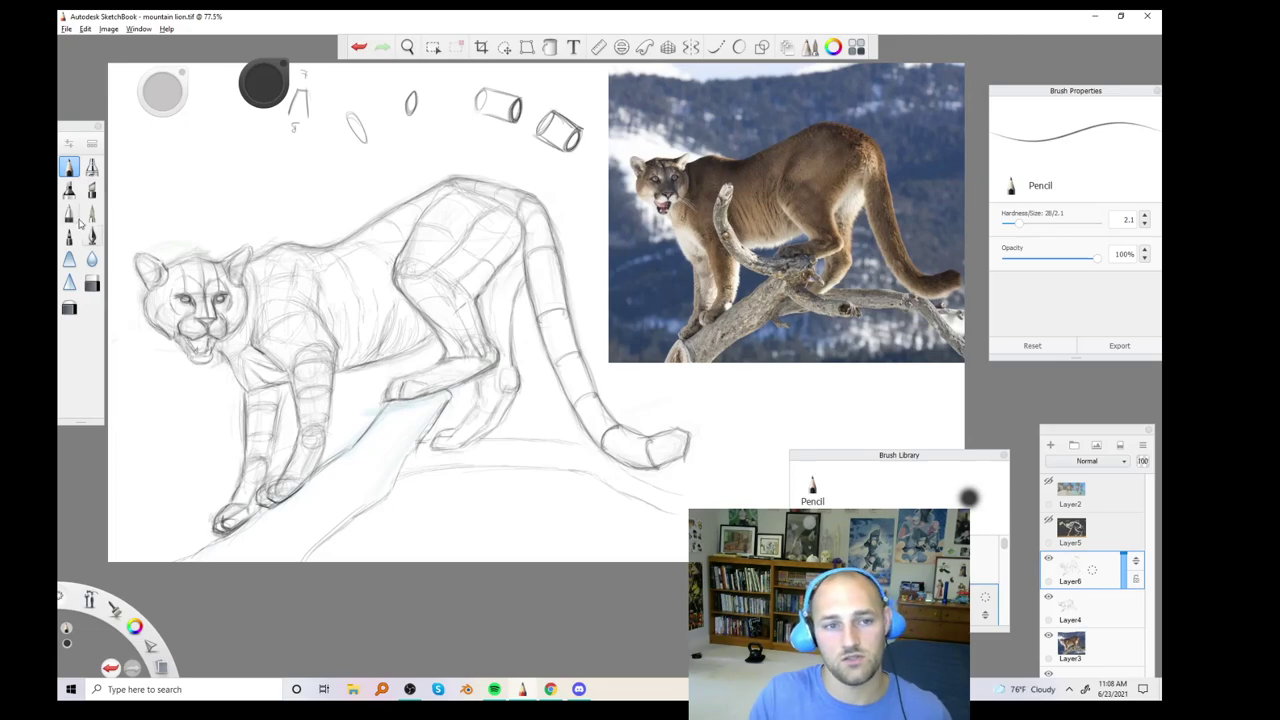
# Add a new layer above the pencil sketch and test a dark Marker stroke on the far hind thigh, then undo it
pyautogui.click(69, 190)
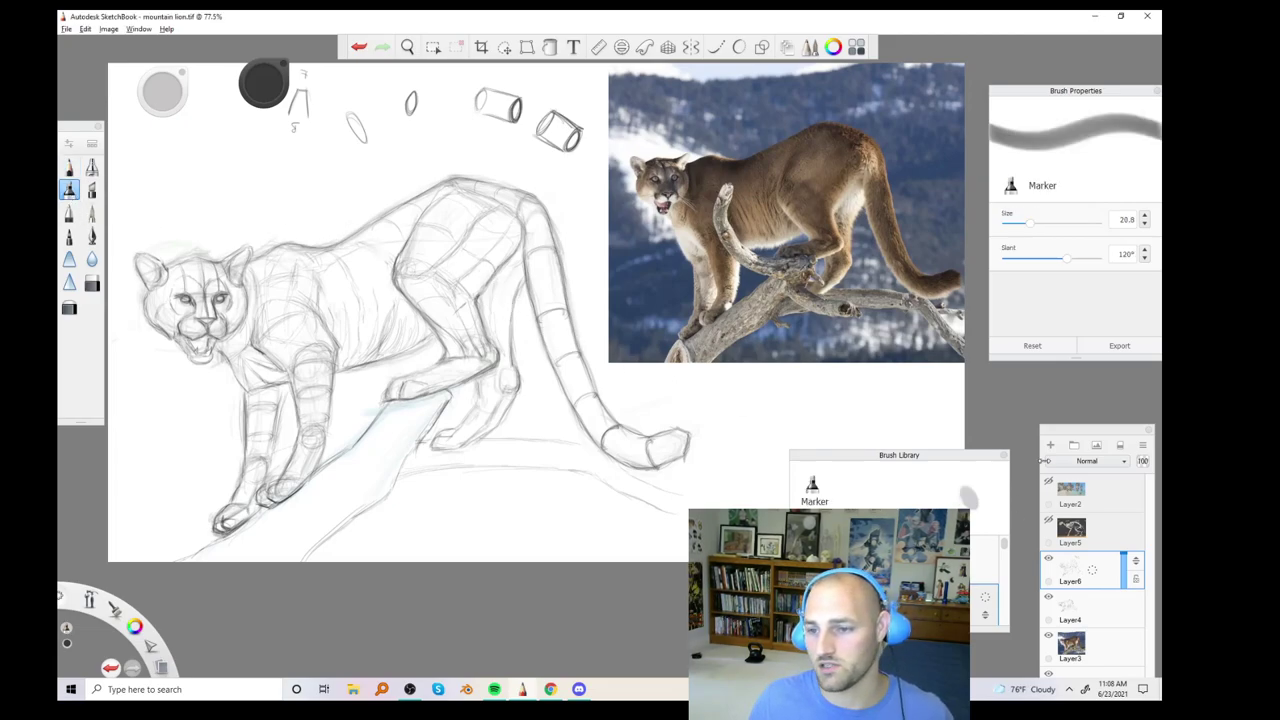
pyautogui.click(1050, 444)
pyautogui.moveTo(478, 306); pyautogui.dragTo(507, 297)
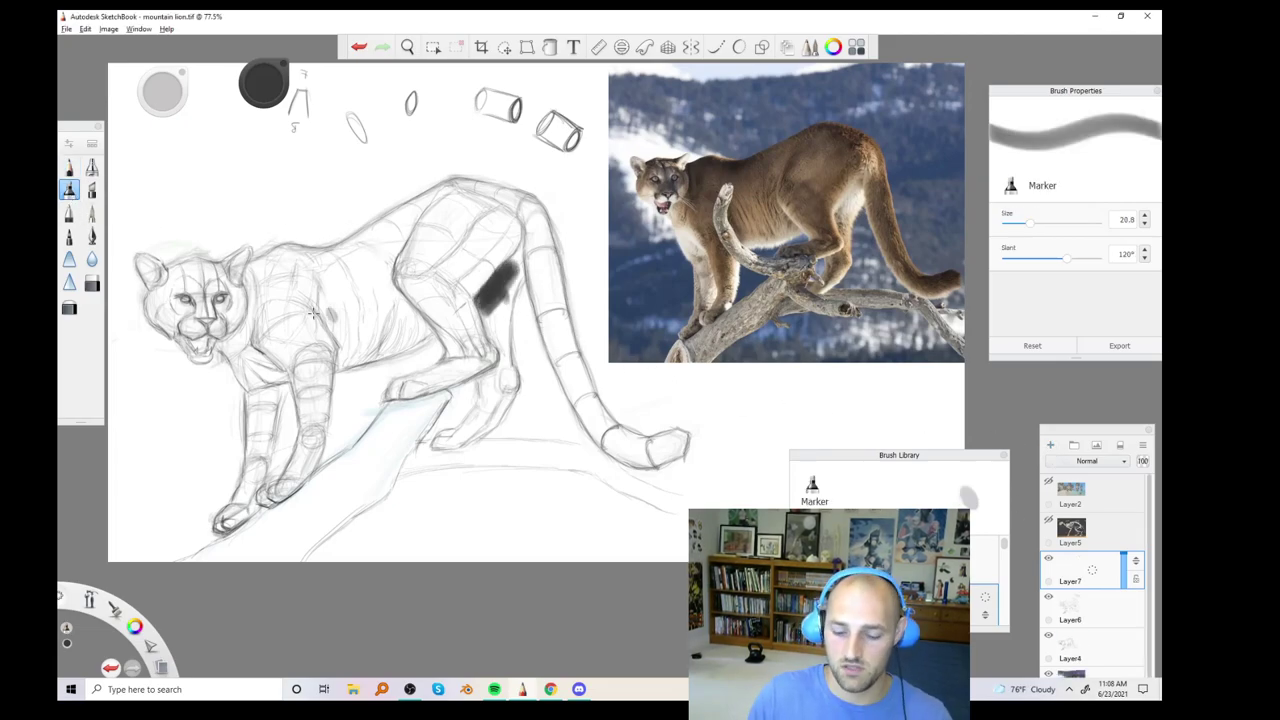
pyautogui.hotkey('ctrl', 'z')
# Change the Marker colour to a lighter neutral grey and lower the new layer's opacity
pyautogui.click(263, 85)
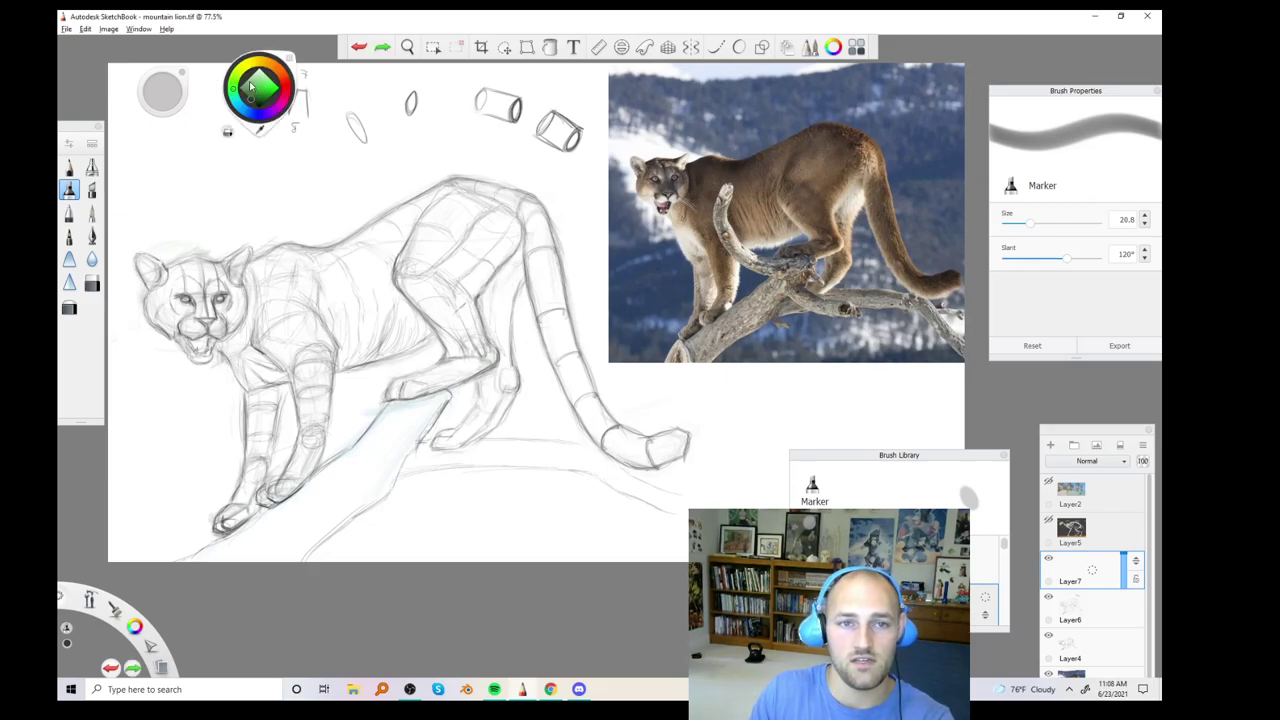
pyautogui.moveTo(256, 94); pyautogui.dragTo(252, 82)
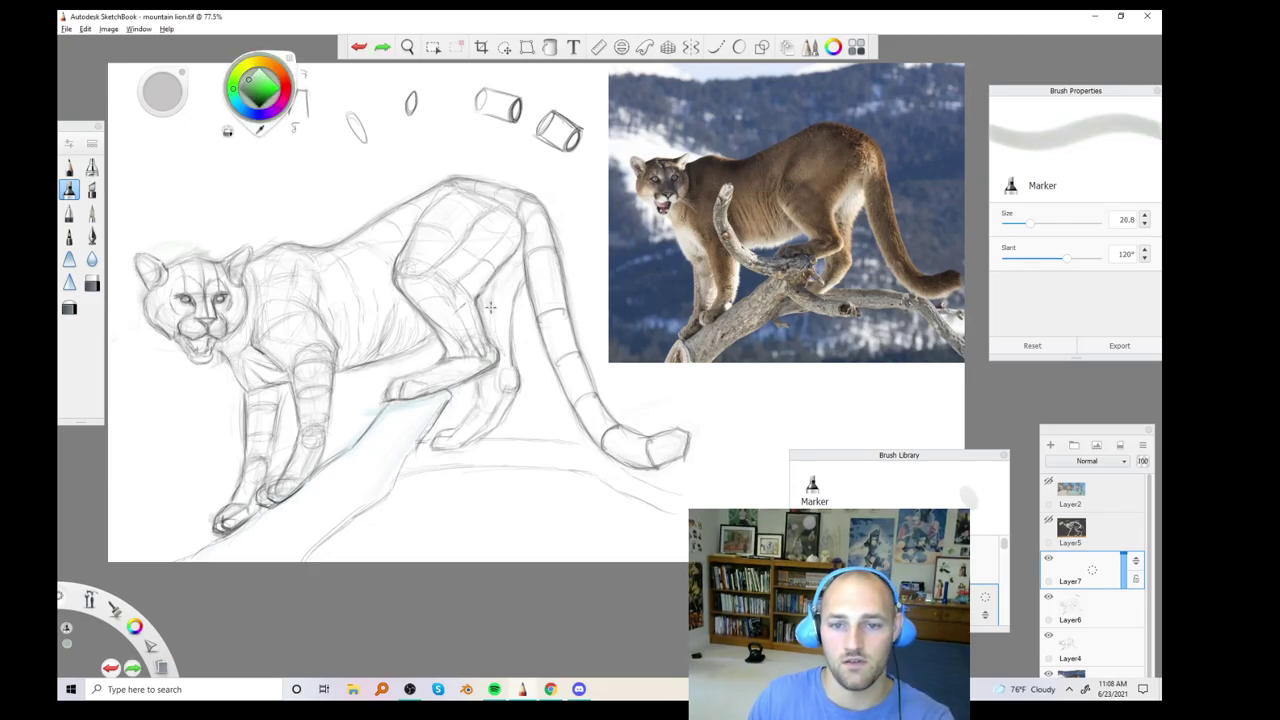
pyautogui.click(258, 78)
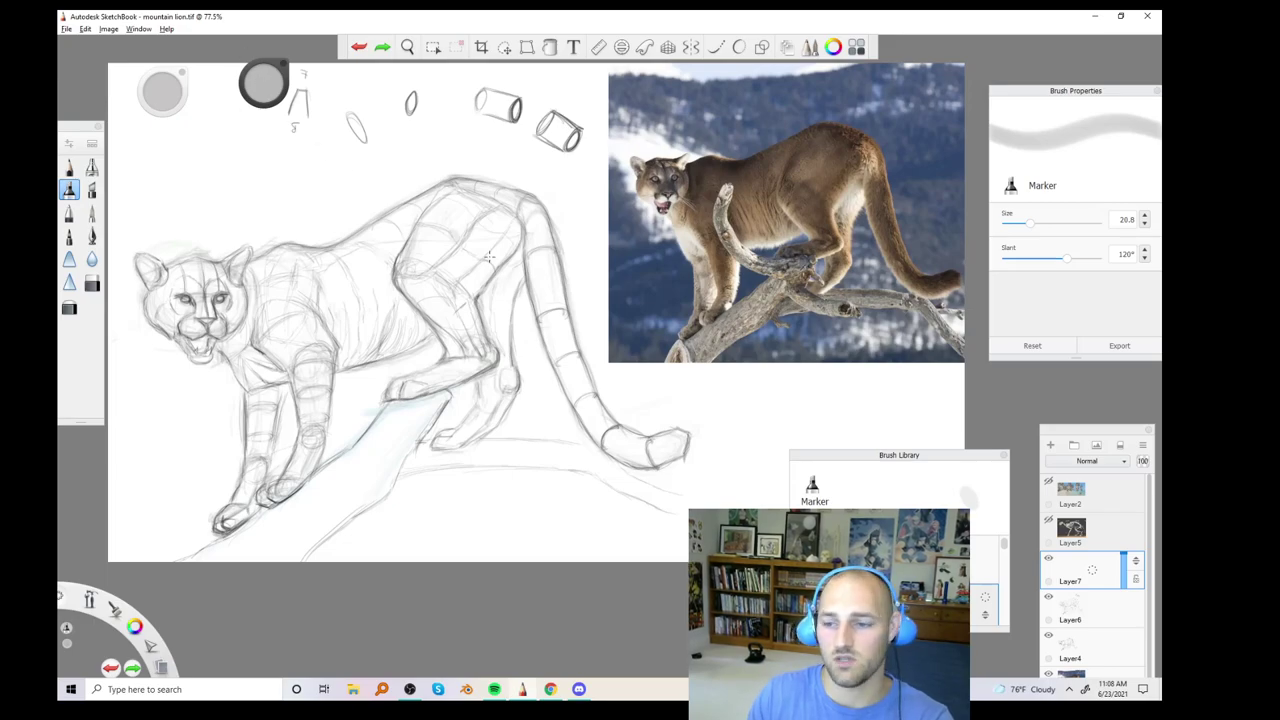
pyautogui.click(1126, 580)
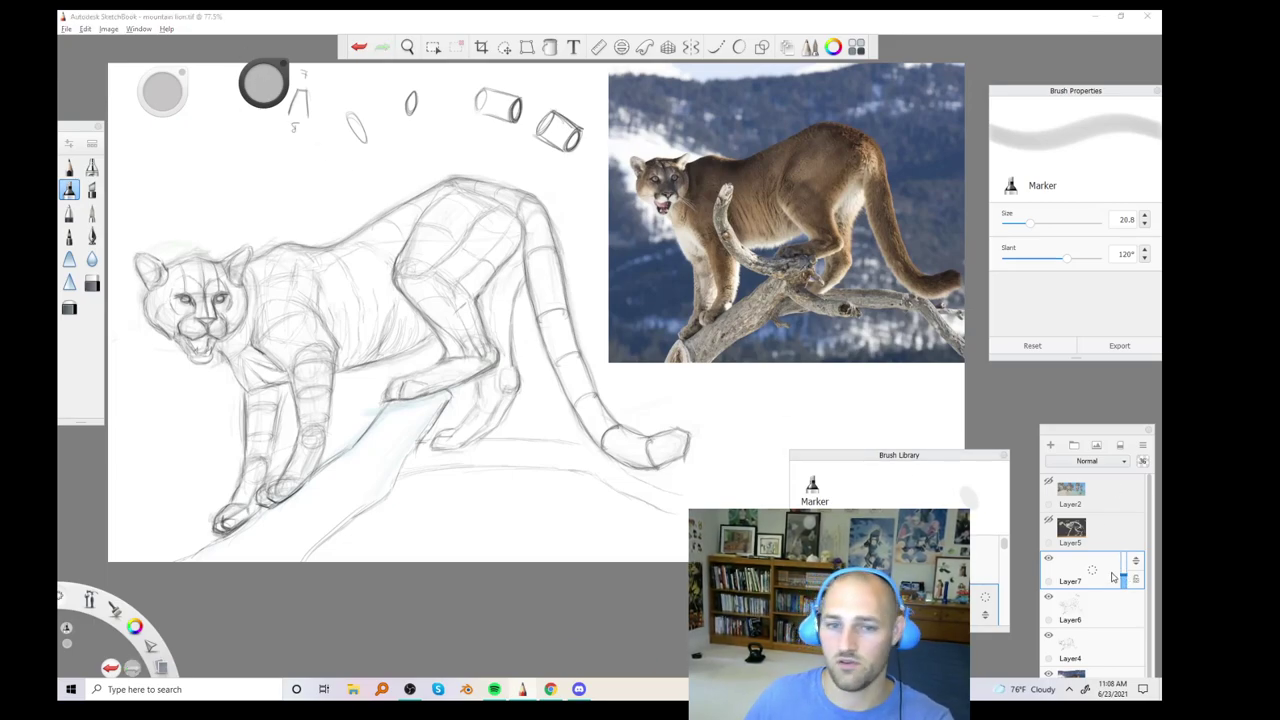
# Shade the far hind leg, the far front leg and the chest below the neck with the light grey Marker
pyautogui.moveTo(500, 266)
pyautogui.mouseDown()
pyautogui.moveTo(488, 310)
pyautogui.moveTo(514, 276)
pyautogui.moveTo(492, 342)
pyautogui.mouseUp()
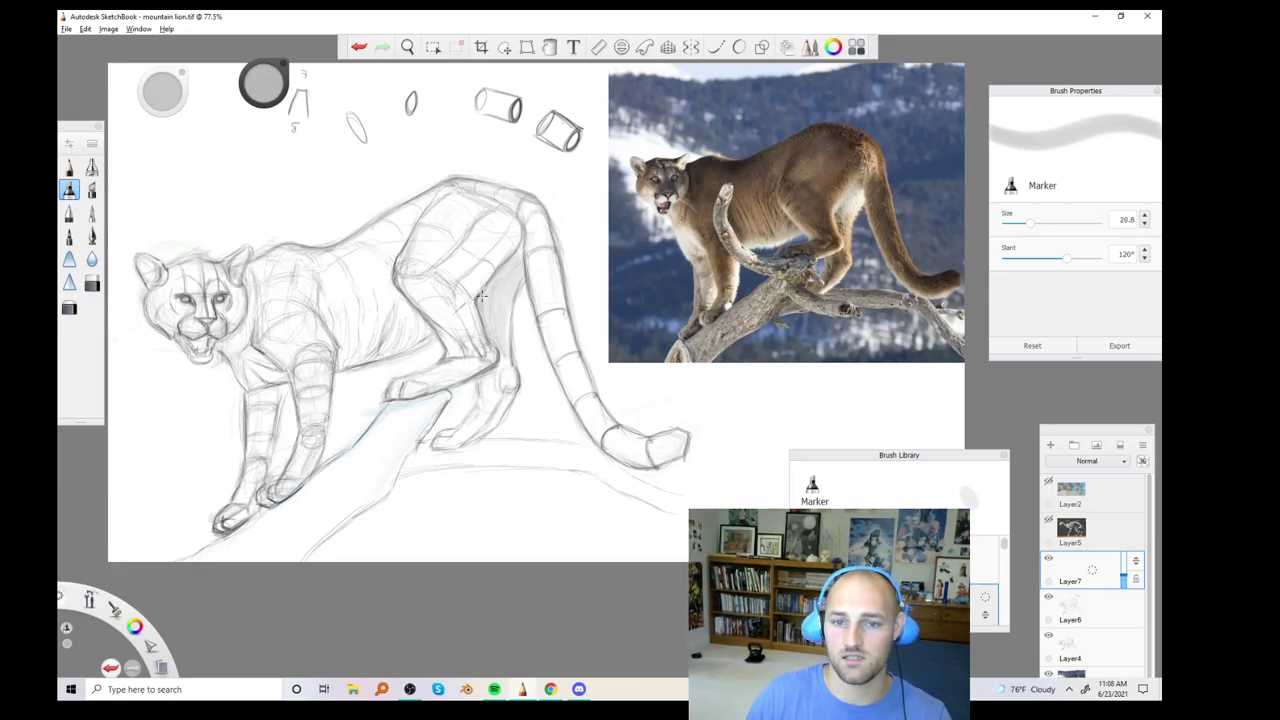
pyautogui.moveTo(500, 366)
pyautogui.mouseDown()
pyautogui.moveTo(486, 394)
pyautogui.moveTo(500, 402)
pyautogui.moveTo(496, 422)
pyautogui.moveTo(440, 446)
pyautogui.mouseUp()
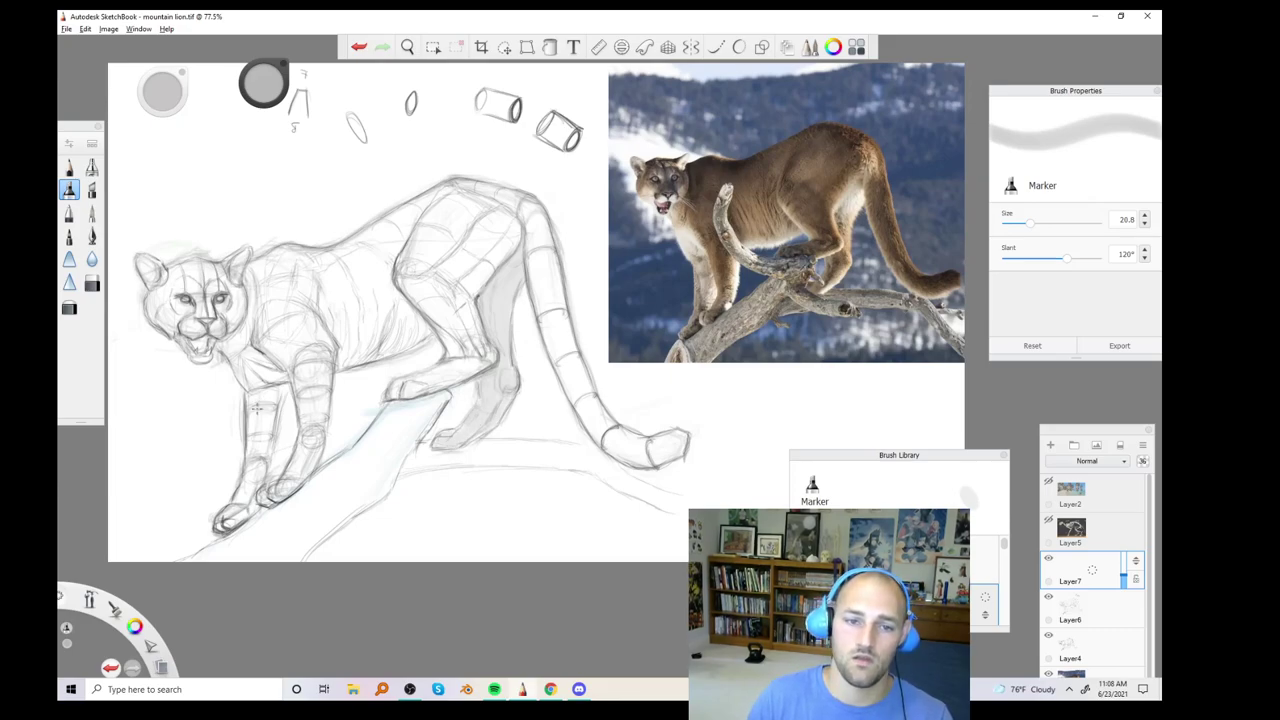
pyautogui.moveTo(256, 408)
pyautogui.mouseDown()
pyautogui.moveTo(252, 430)
pyautogui.moveTo(270, 394)
pyautogui.moveTo(266, 452)
pyautogui.moveTo(250, 404)
pyautogui.mouseUp()
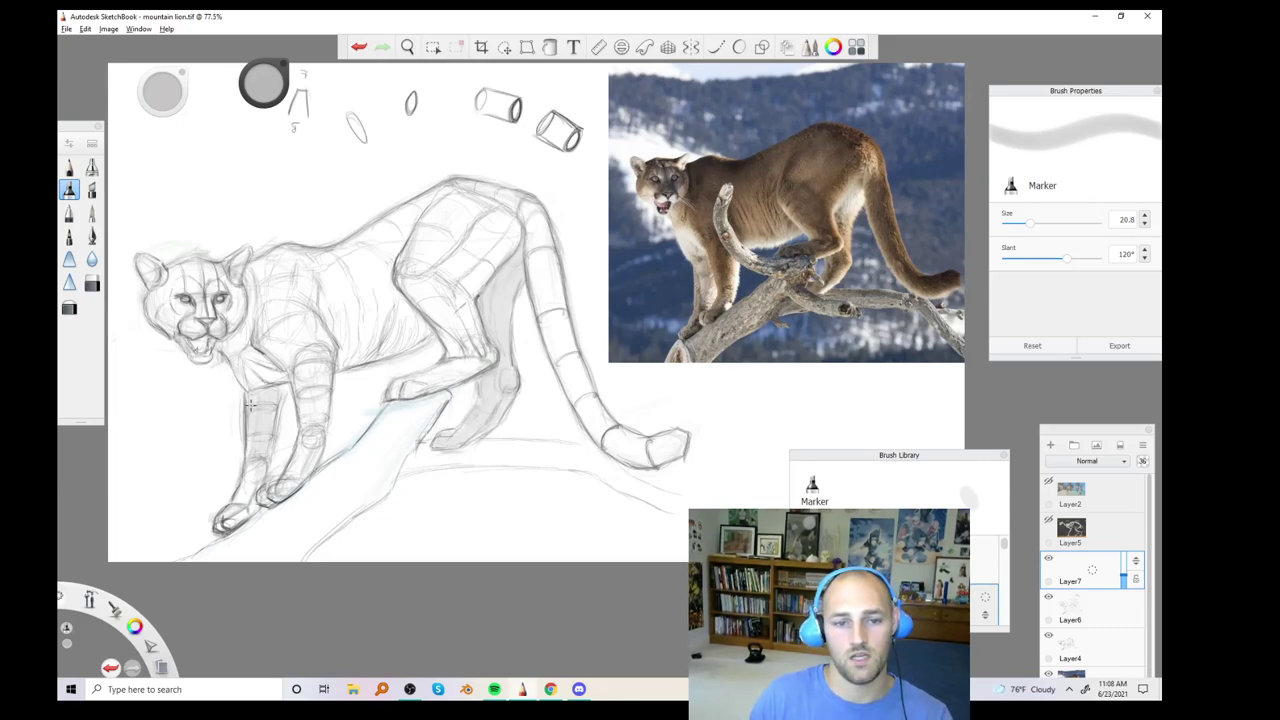
pyautogui.moveTo(260, 466); pyautogui.dragTo(232, 520)
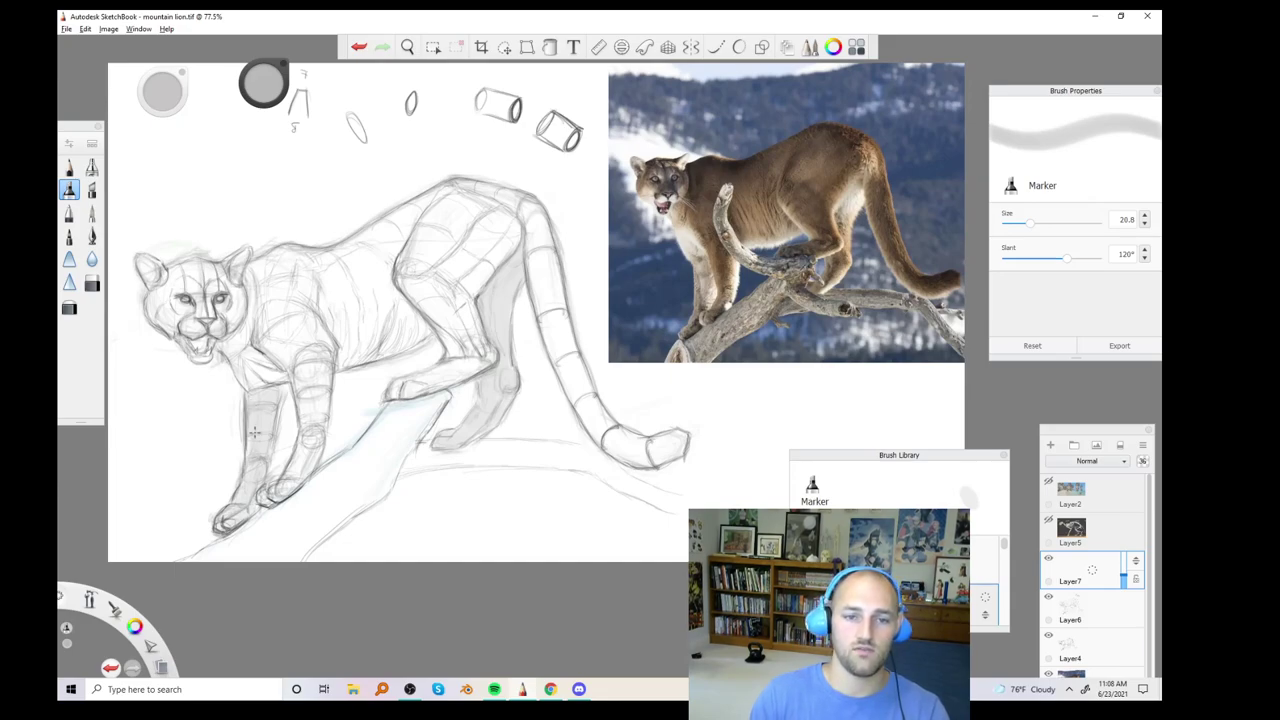
pyautogui.moveTo(246, 376)
pyautogui.mouseDown()
pyautogui.moveTo(252, 386)
pyautogui.moveTo(248, 370)
pyautogui.moveTo(272, 374)
pyautogui.moveTo(246, 371)
pyautogui.moveTo(233, 346)
pyautogui.mouseUp()
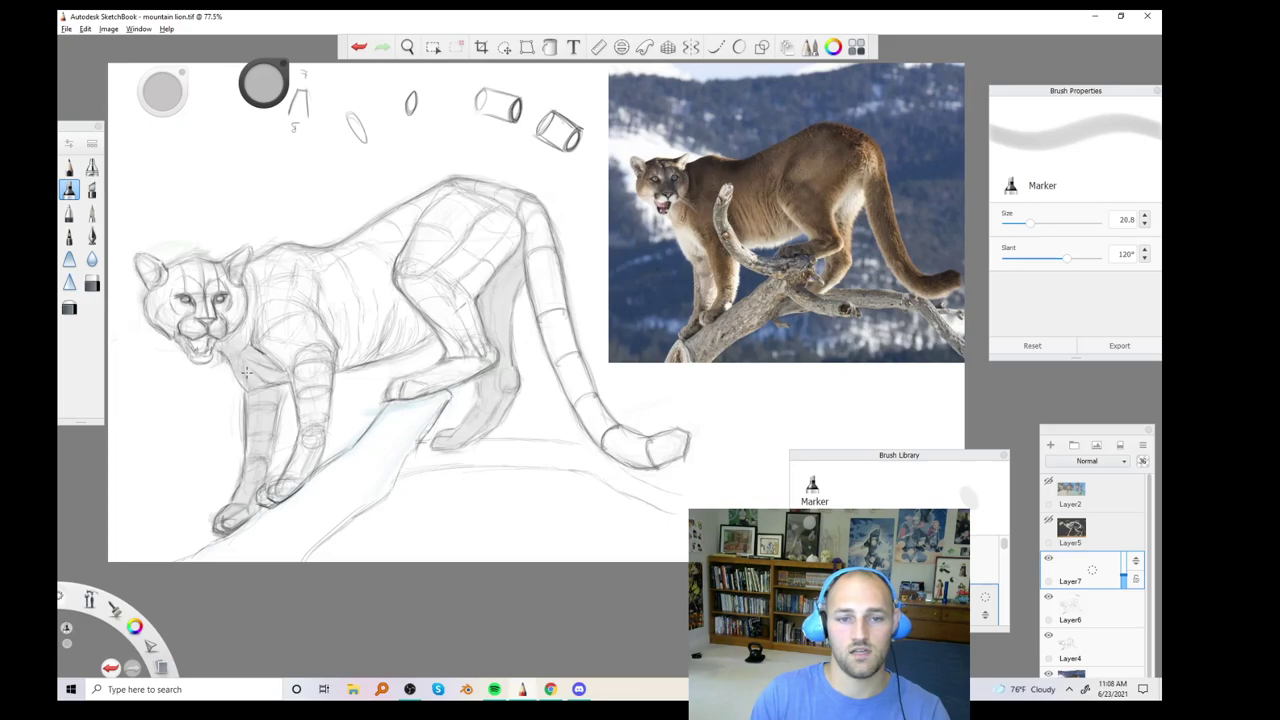
# Fill the sloping branch and its extension beneath the tail with flat light grey Marker shading
pyautogui.moveTo(400, 420)
pyautogui.mouseDown()
pyautogui.moveTo(364, 452)
pyautogui.moveTo(410, 412)
pyautogui.moveTo(382, 480)
pyautogui.moveTo(292, 508)
pyautogui.moveTo(250, 540)
pyautogui.mouseUp()
pyautogui.moveTo(290, 500)
pyautogui.mouseDown()
pyautogui.moveTo(310, 480)
pyautogui.moveTo(222, 550)
pyautogui.moveTo(345, 505)
pyautogui.moveTo(426, 445)
pyautogui.moveTo(466, 460)
pyautogui.moveTo(421, 451)
pyautogui.mouseUp()
pyautogui.moveTo(496, 462)
pyautogui.mouseDown()
pyautogui.moveTo(596, 460)
pyautogui.moveTo(555, 446)
pyautogui.moveTo(585, 446)
pyautogui.moveTo(602, 478)
pyautogui.moveTo(678, 510)
pyautogui.mouseUp()
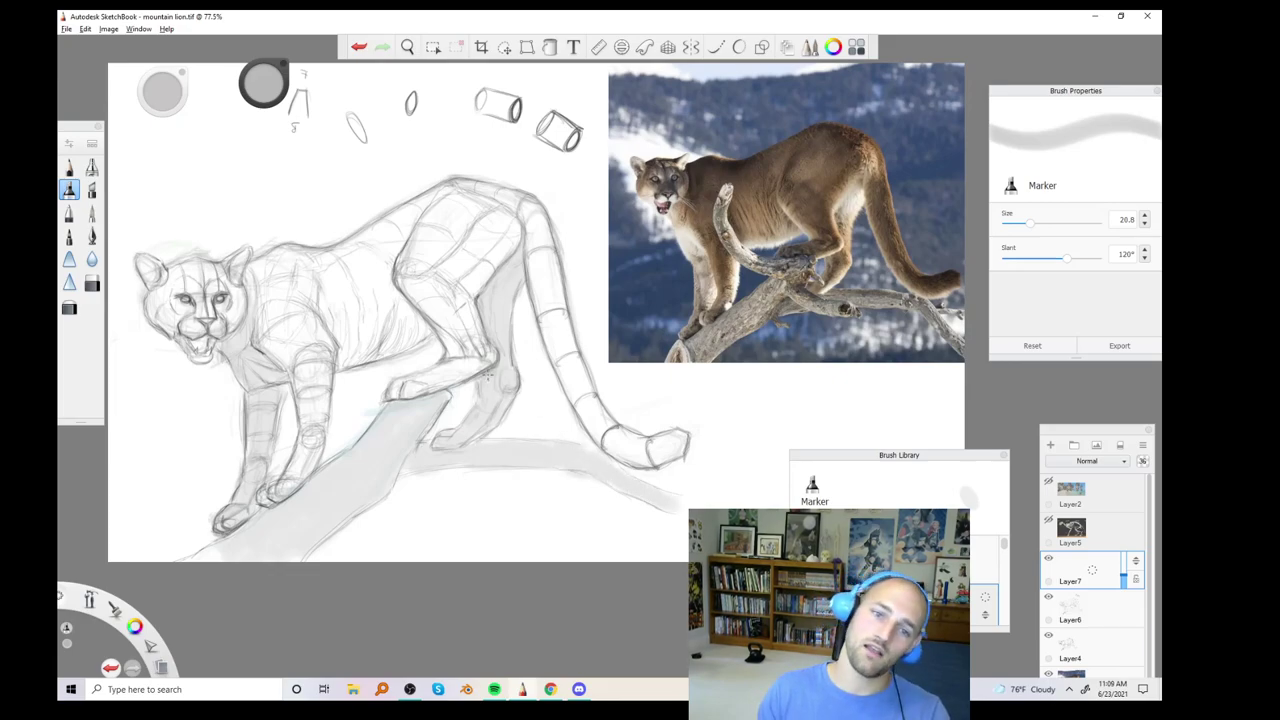
# Add light grey Marker shadows along the belly, the tail's length, the near front leg and the near hind leg
pyautogui.moveTo(368, 356)
pyautogui.mouseDown()
pyautogui.moveTo(345, 358)
pyautogui.moveTo(416, 336)
pyautogui.moveTo(332, 318)
pyautogui.moveTo(378, 332)
pyautogui.moveTo(421, 313)
pyautogui.mouseUp()
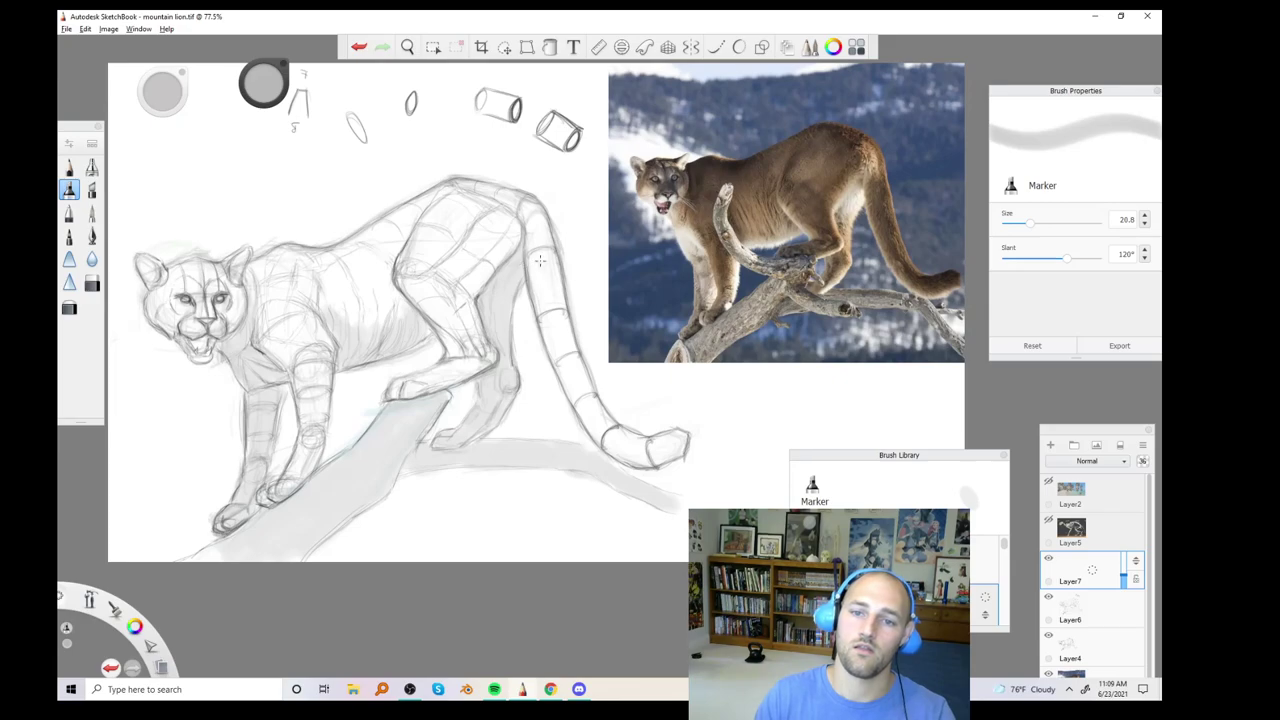
pyautogui.moveTo(528, 243)
pyautogui.mouseDown()
pyautogui.moveTo(567, 390)
pyautogui.moveTo(581, 402)
pyautogui.moveTo(556, 355)
pyautogui.moveTo(600, 433)
pyautogui.mouseUp()
pyautogui.moveTo(632, 452)
pyautogui.mouseDown()
pyautogui.moveTo(666, 460)
pyautogui.moveTo(682, 438)
pyautogui.mouseUp()
pyautogui.moveTo(270, 338)
pyautogui.mouseDown()
pyautogui.moveTo(325, 376)
pyautogui.moveTo(318, 450)
pyautogui.mouseUp()
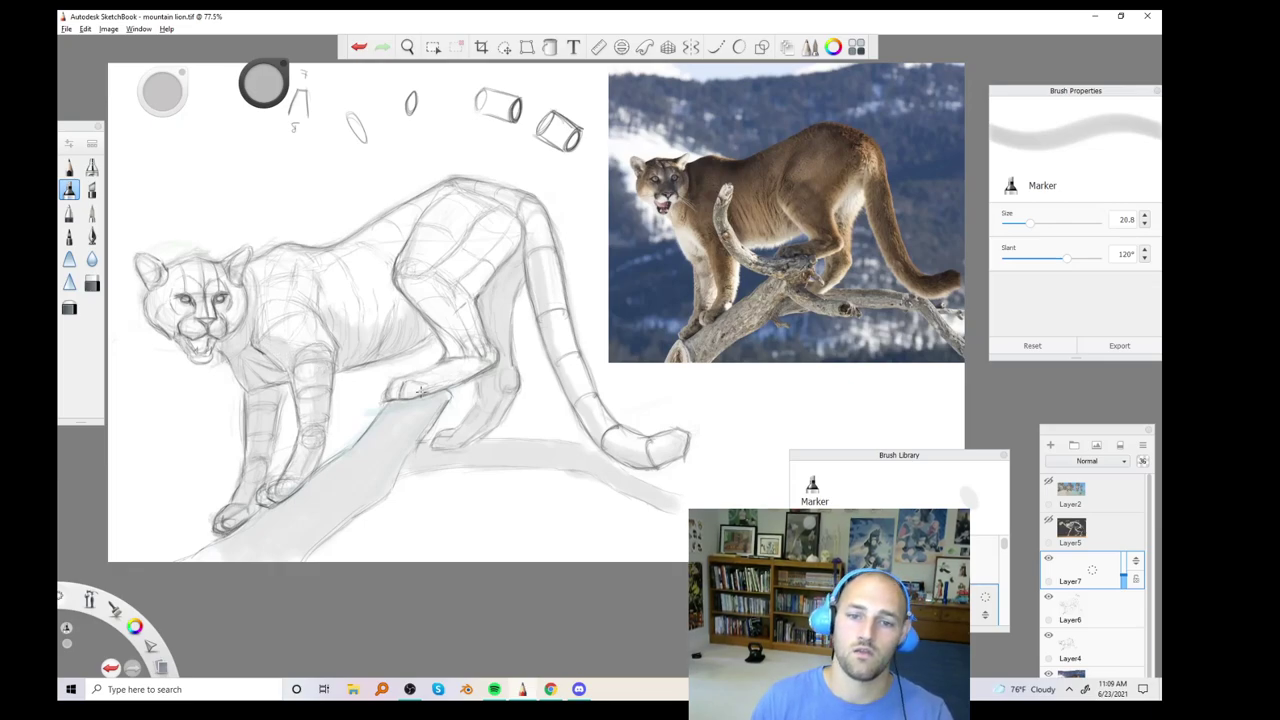
pyautogui.moveTo(440, 382)
pyautogui.mouseDown()
pyautogui.moveTo(466, 368)
pyautogui.moveTo(477, 333)
pyautogui.moveTo(456, 294)
pyautogui.moveTo(508, 232)
pyautogui.moveTo(471, 236)
pyautogui.mouseUp()
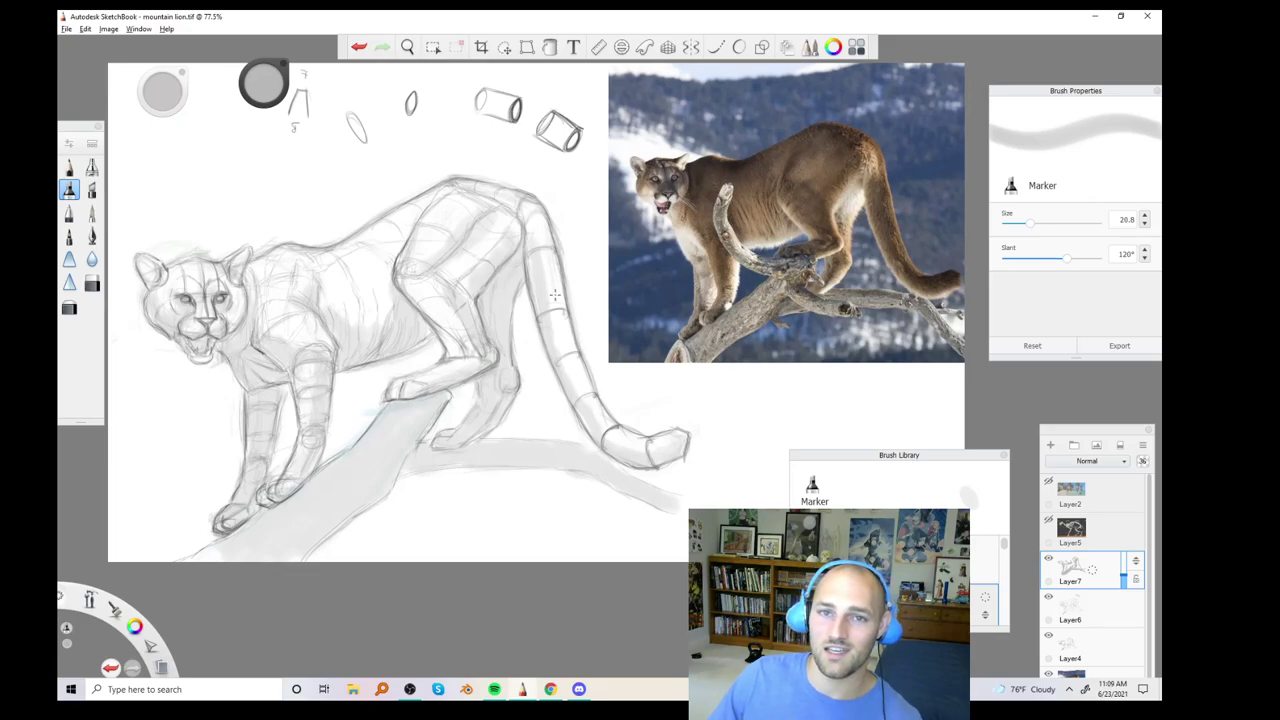
# Switch to OBS Studio
pyautogui.click(410, 689)
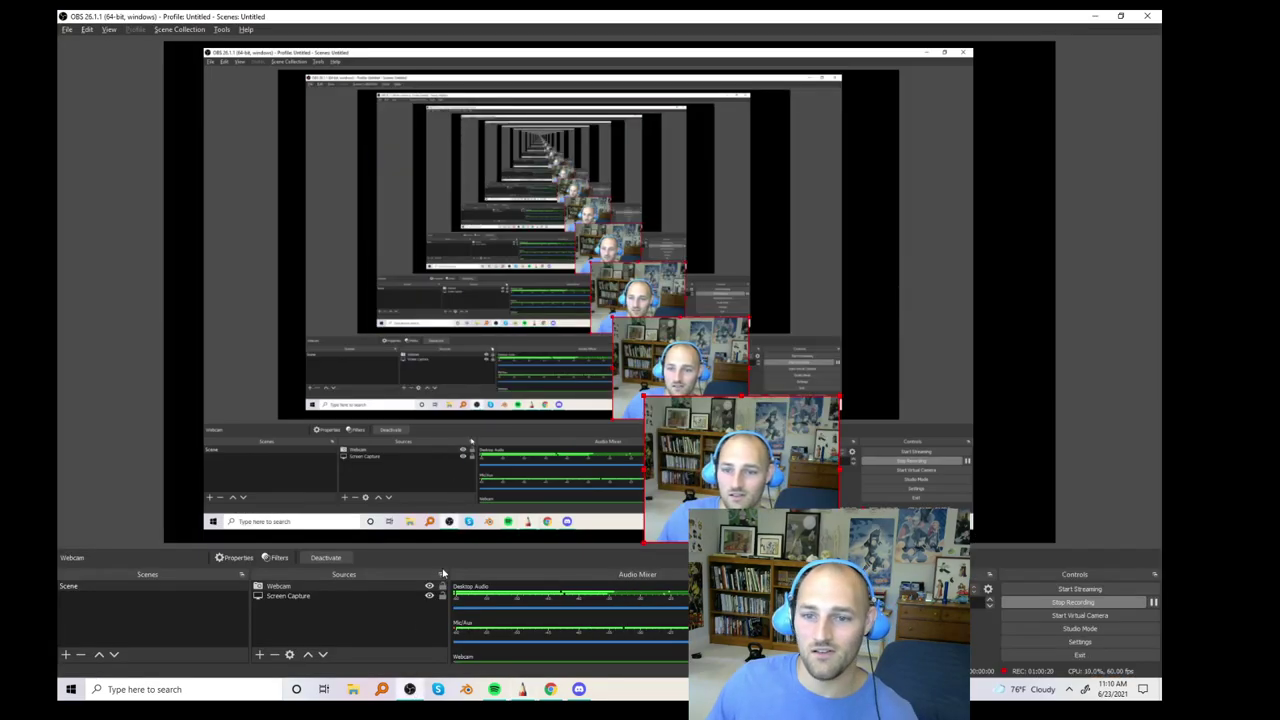